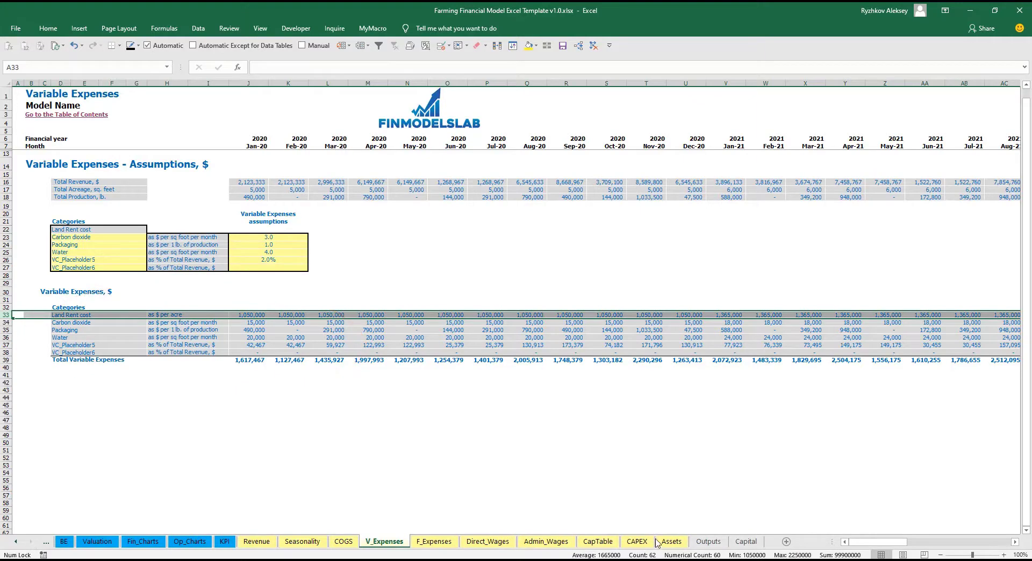
# Step: Examine the Owned land assumptions and its Jan-20 and Jan-21 capital expenditure formulas on the Assets sheet
pyautogui.click(671, 541)
pyautogui.click(24, 204)
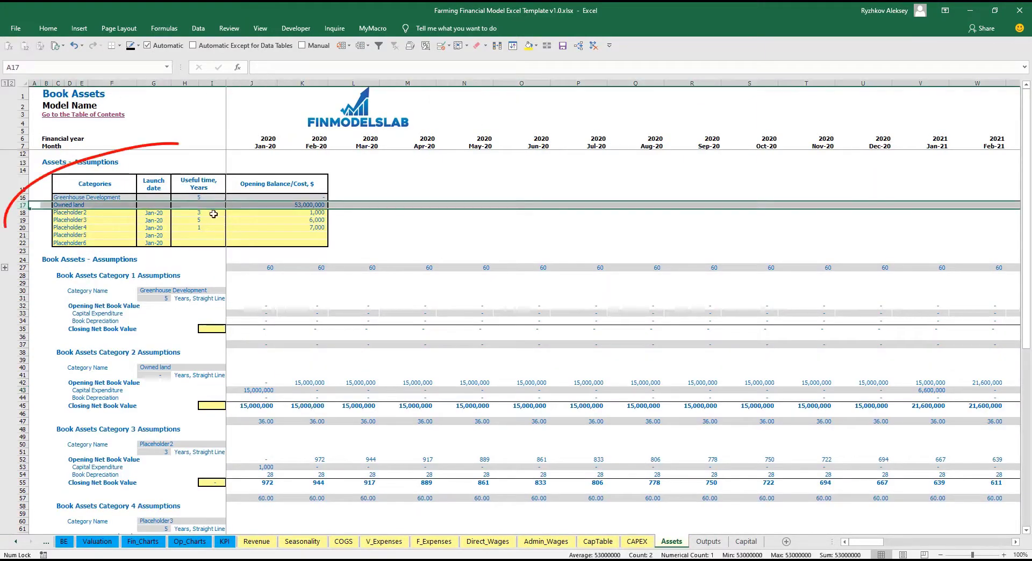
pyautogui.click(259, 390)
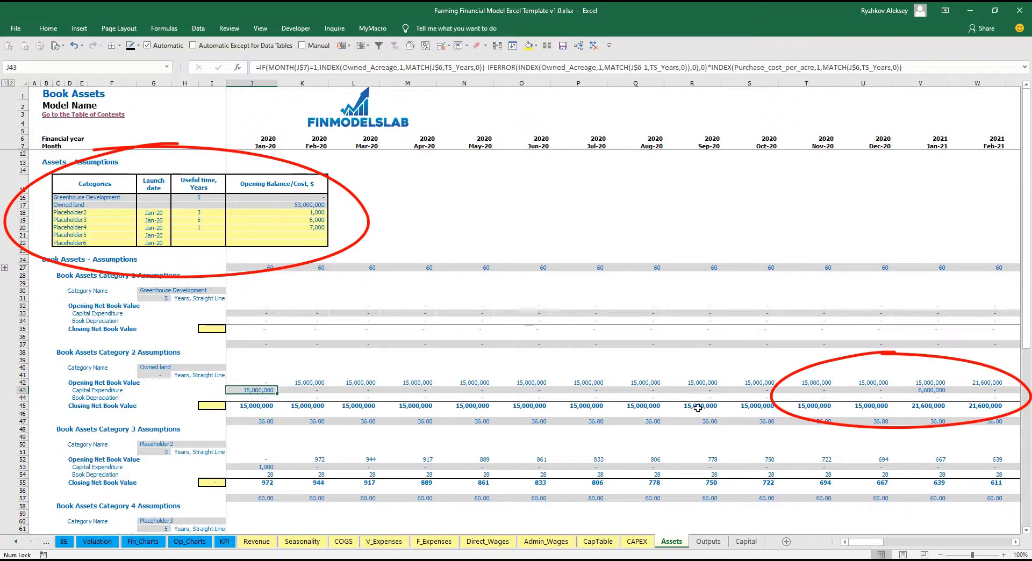
pyautogui.click(932, 391)
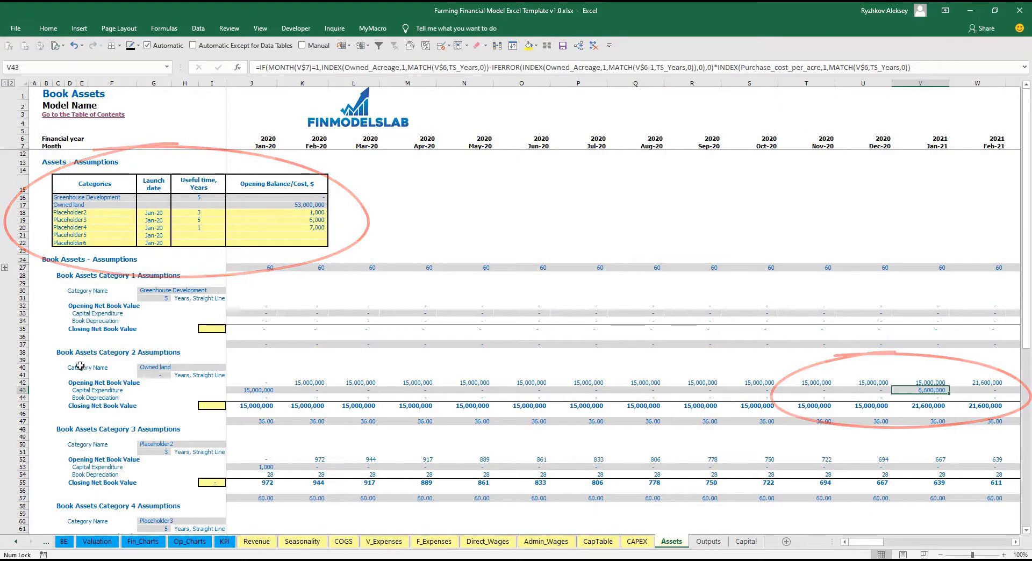
# Step: Return to the first sheets of the workbook and open the DashBoard sheet
pyautogui.click(16, 543)
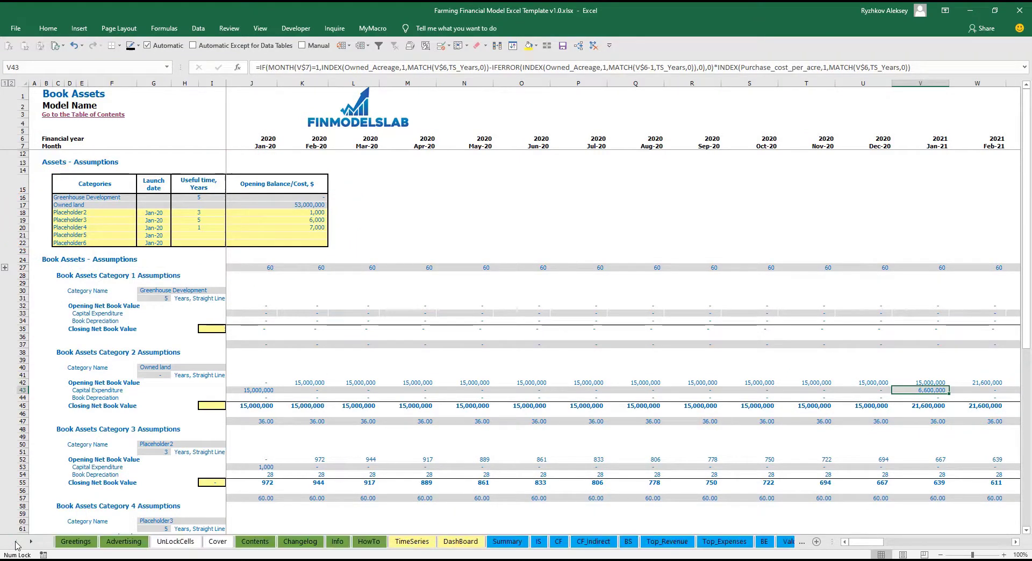
pyautogui.click(458, 541)
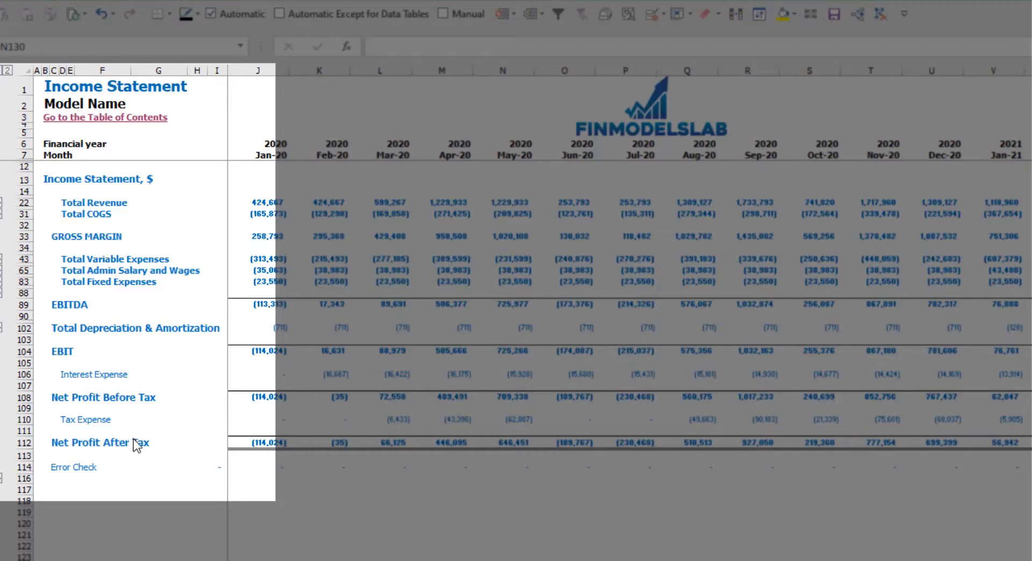
# Step: Expand the fixed expenses, variable expenses and revenue row groups in the income statement
pyautogui.click(2, 281)
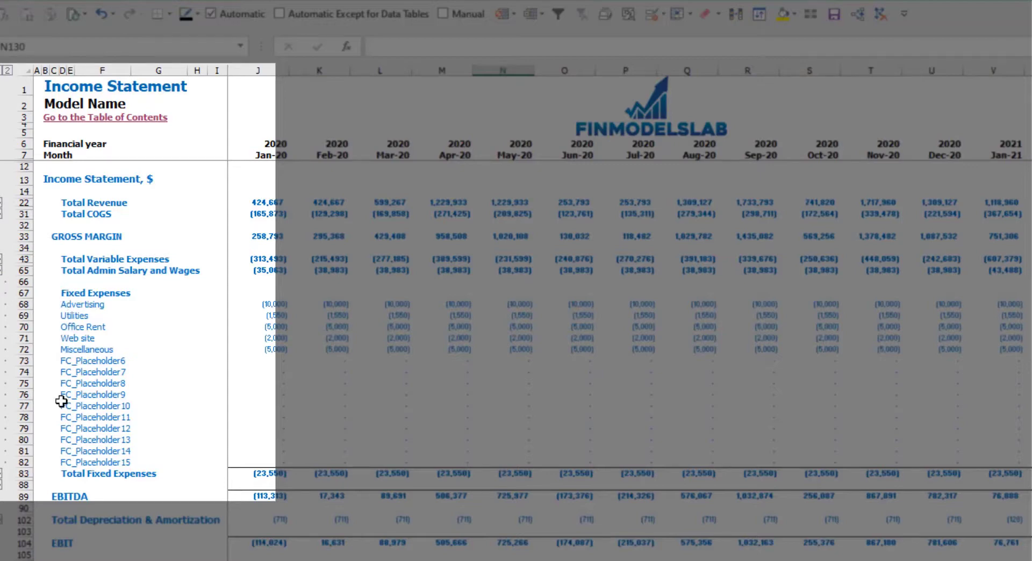
pyautogui.click(2, 261)
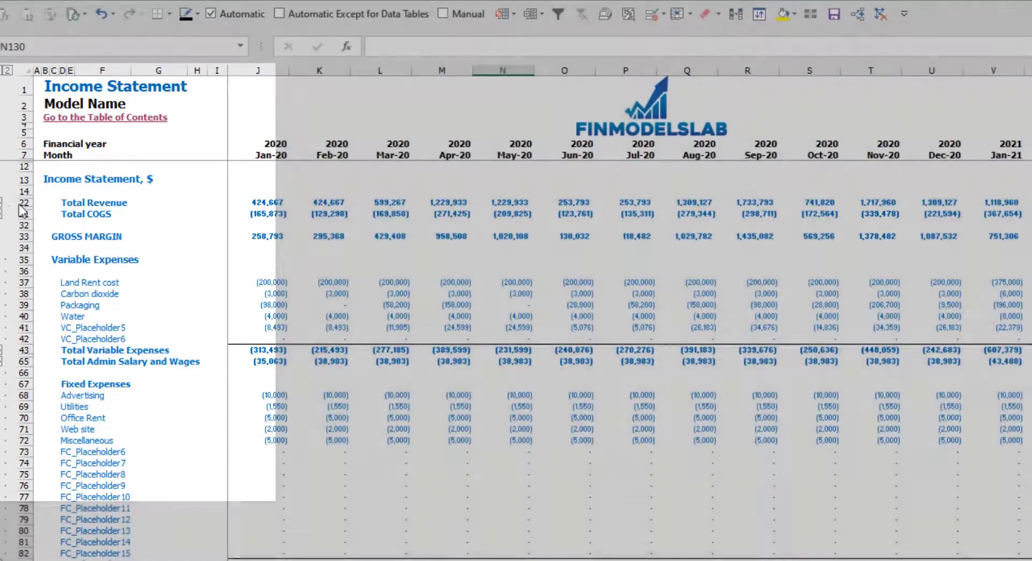
pyautogui.click(2, 203)
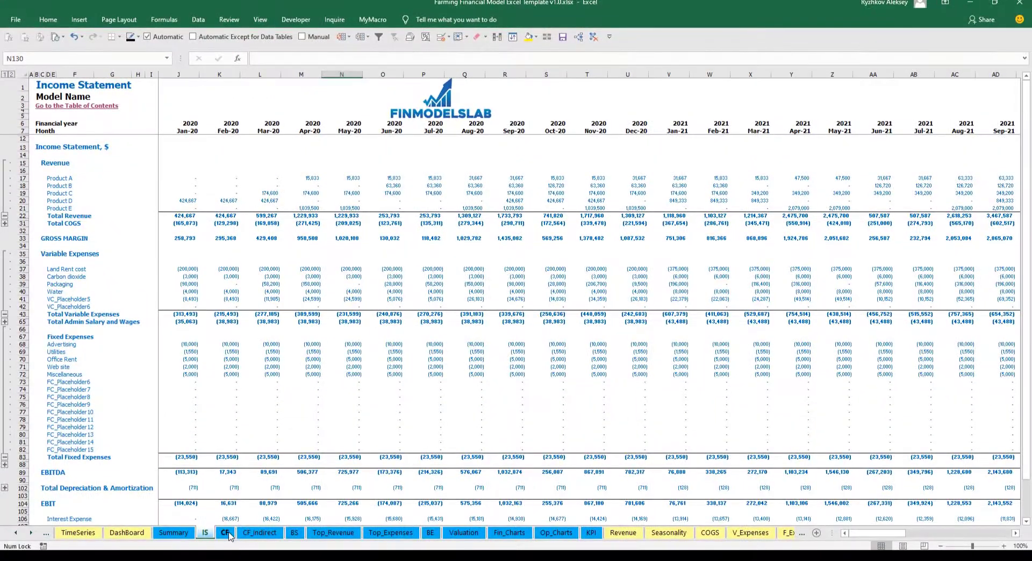
# Step: View the CF cash flow statement and the CF_Indirect sheet
pyautogui.click(226, 532)
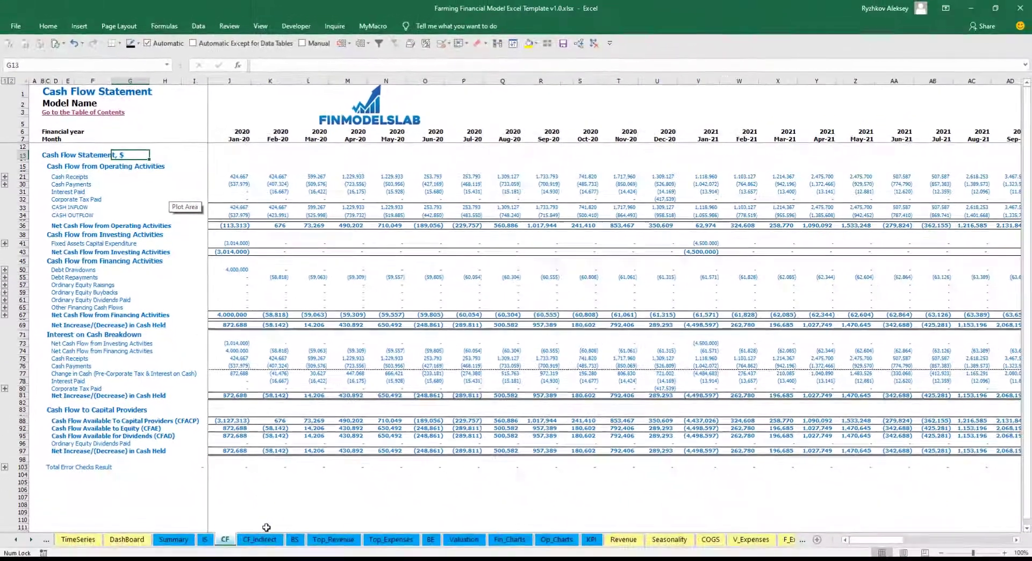
pyautogui.click(272, 542)
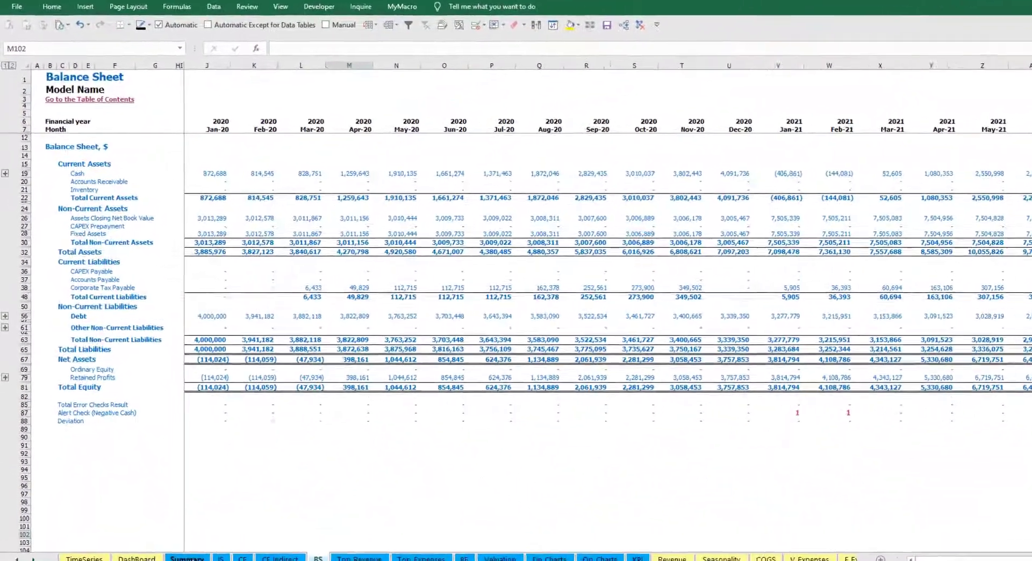
# Step: Set the detailed year of the financial statements summary on the Summary sheet to 2022
pyautogui.click(176, 540)
pyautogui.scroll(11, 330, 267)
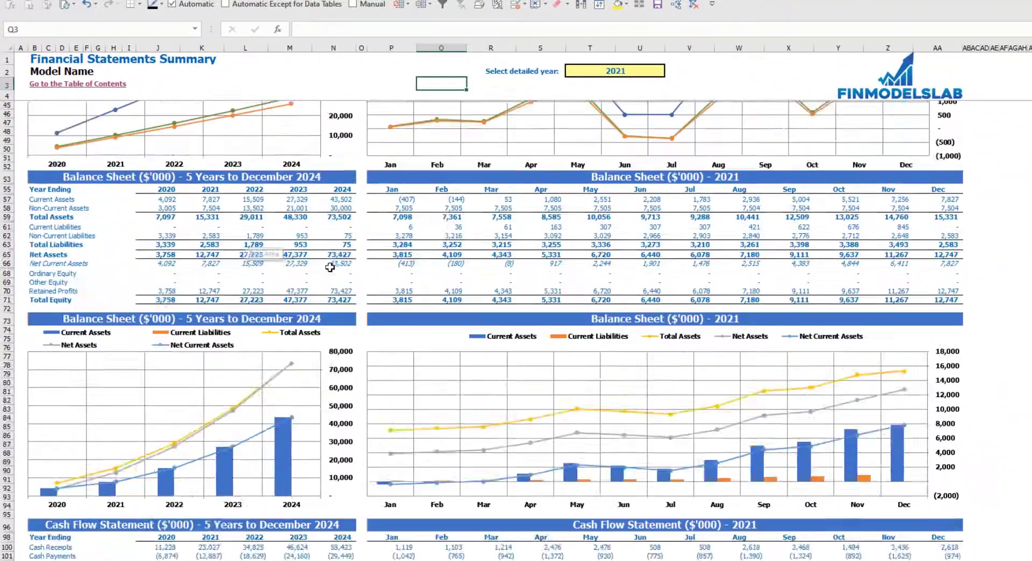
pyautogui.scroll(13, 330, 267)
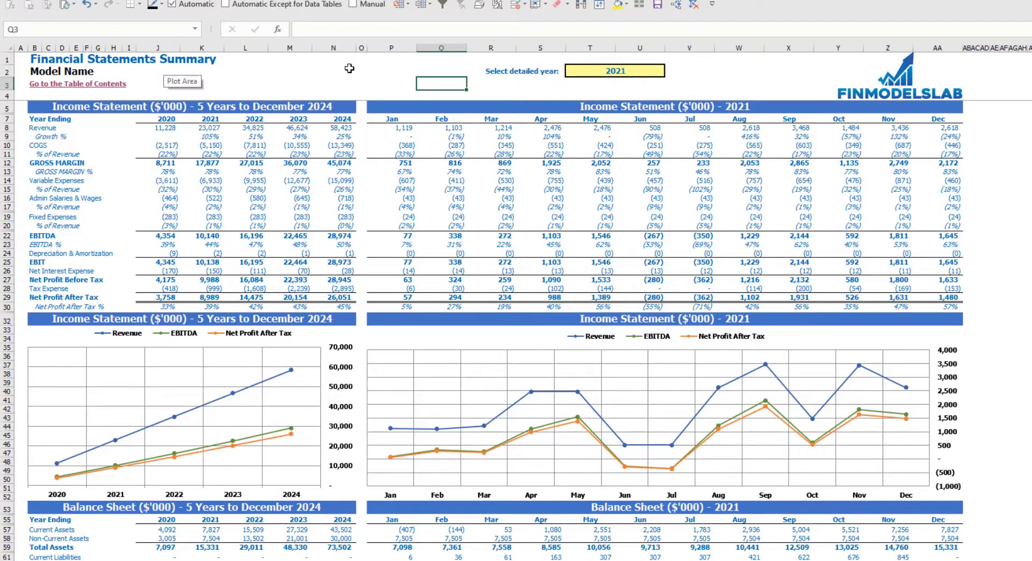
pyautogui.click(659, 72)
pyautogui.click(671, 71)
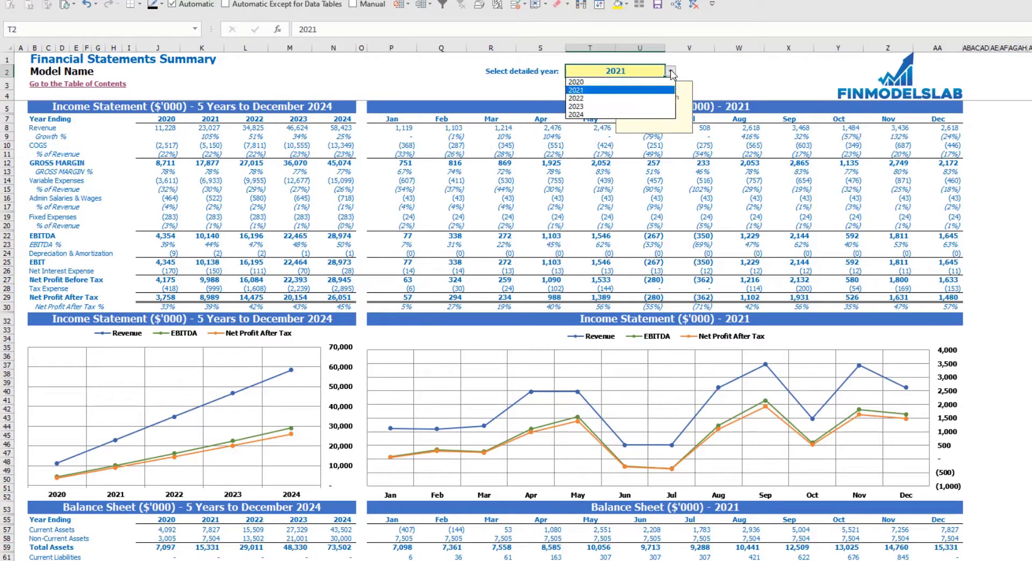
pyautogui.click(634, 96)
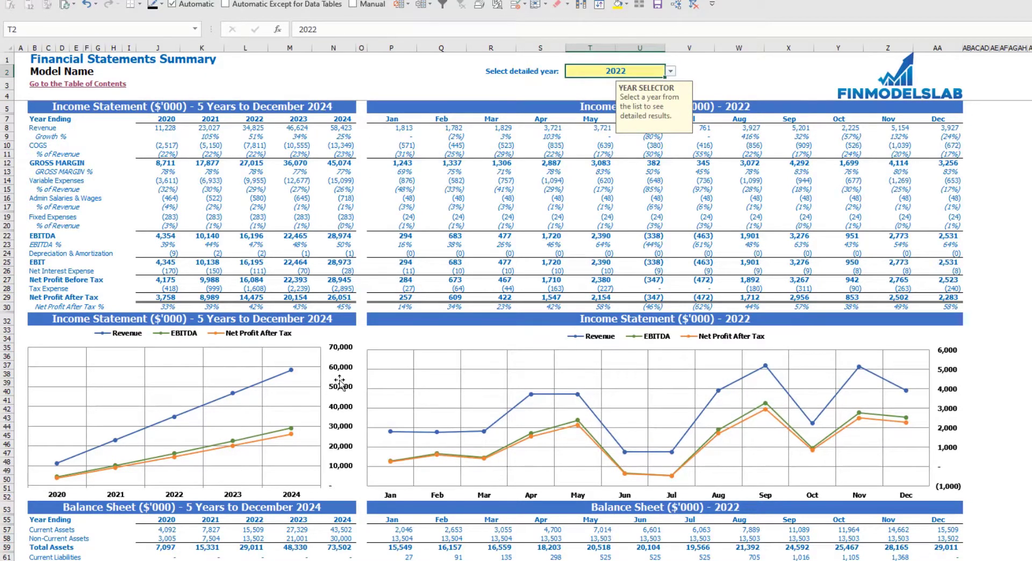
pyautogui.click(990, 262)
# Step: Review the balance sheet and cash flow tables and charts of the financial statements summary for 2022
pyautogui.scroll(-10, 264, 399)
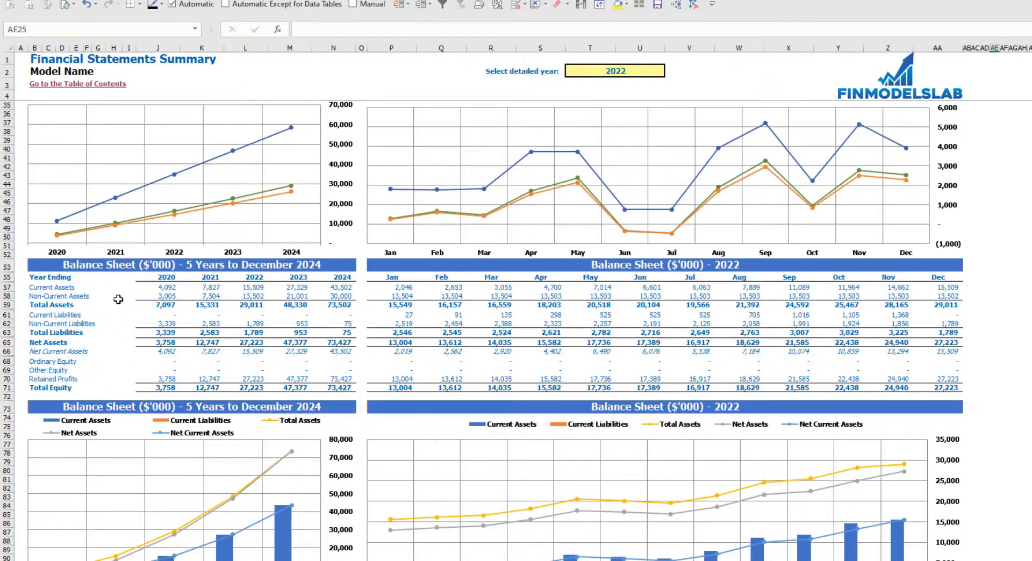
pyautogui.scroll(-3, 121, 296)
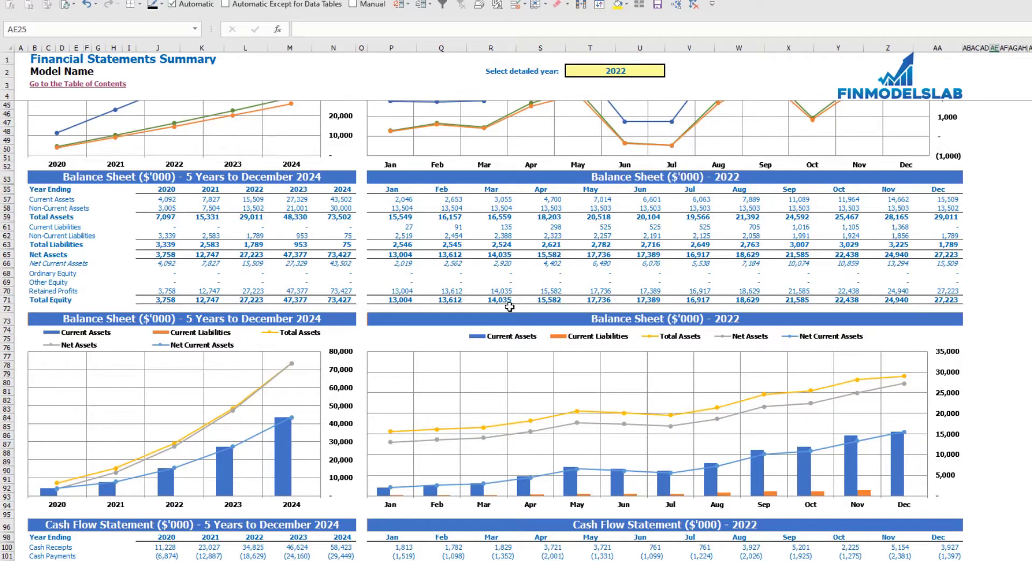
pyautogui.scroll(-17, 473, 304)
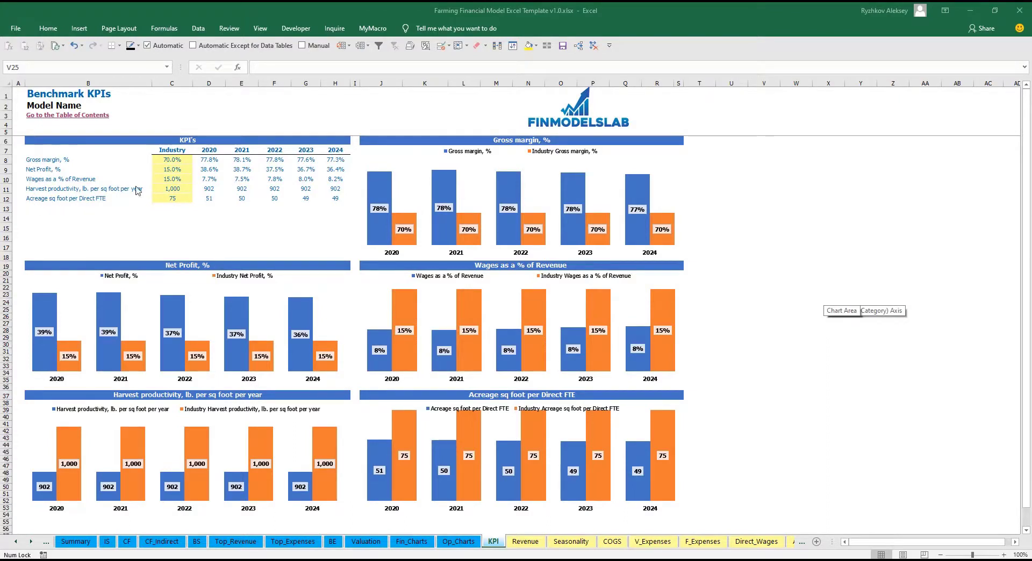
# Step: Set the industry gross margin benchmark on the KPI sheet to 60%
pyautogui.click(29, 161)
pyautogui.click(161, 163)
pyautogui.write('60')
pyautogui.click(159, 217)
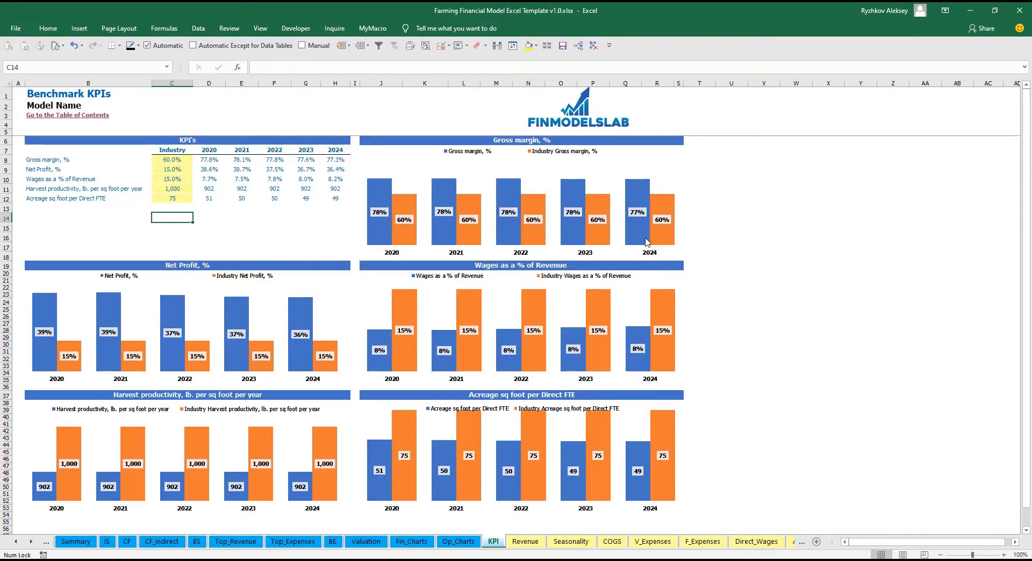
# Step: Go through the KPI rows from Net Profit to Acreage per Direct FTE and the column of industry benchmarks
pyautogui.click(25, 167)
pyautogui.press('Down')
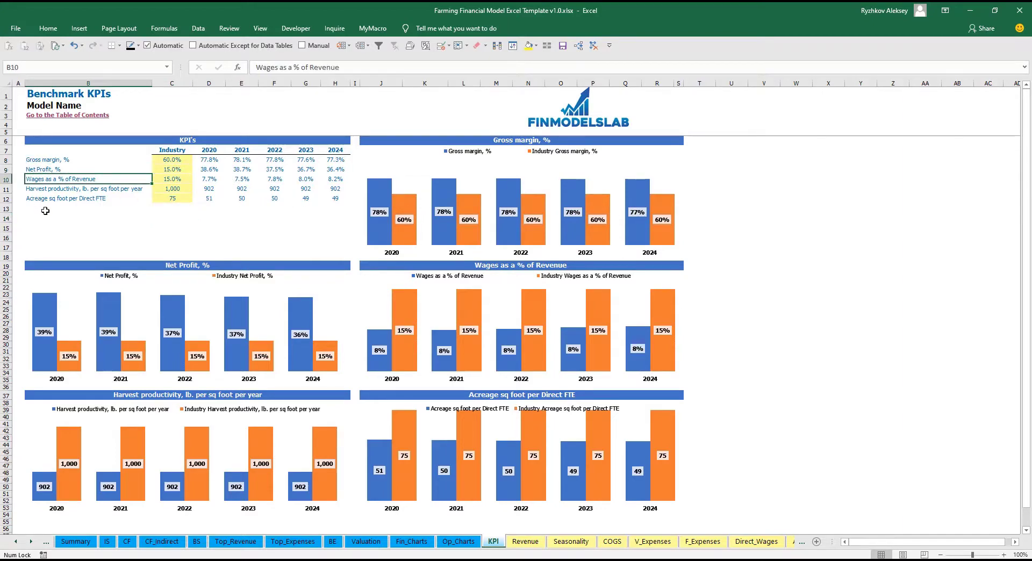
pyautogui.press('Down')
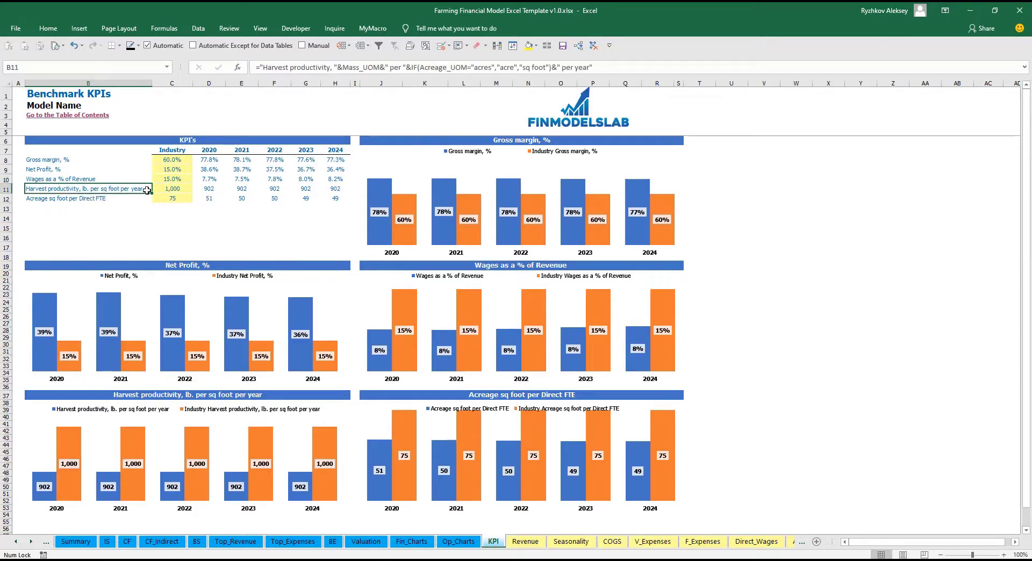
pyautogui.press('Down')
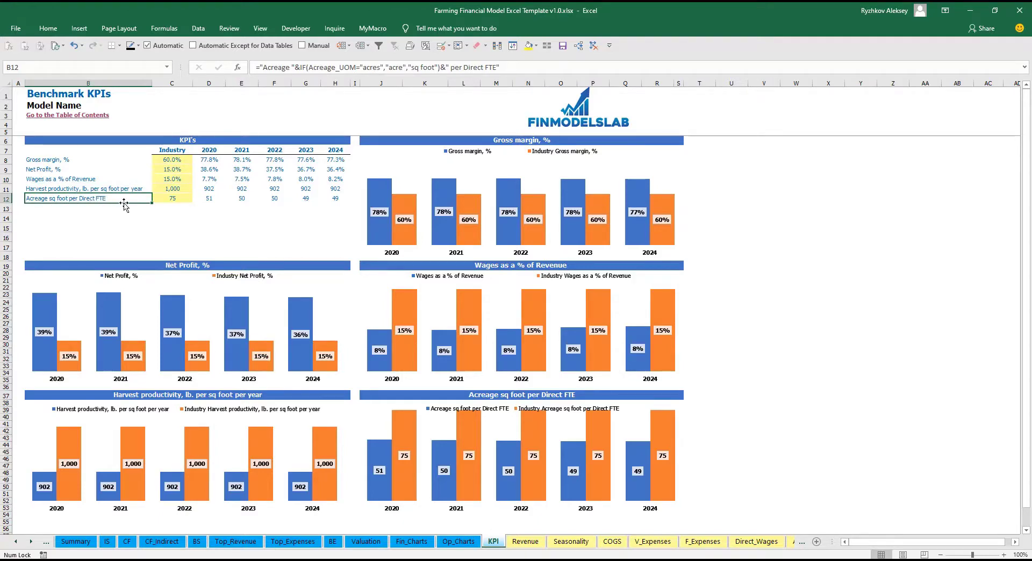
pyautogui.moveTo(181, 164); pyautogui.dragTo(165, 201)
pyautogui.click(141, 222)
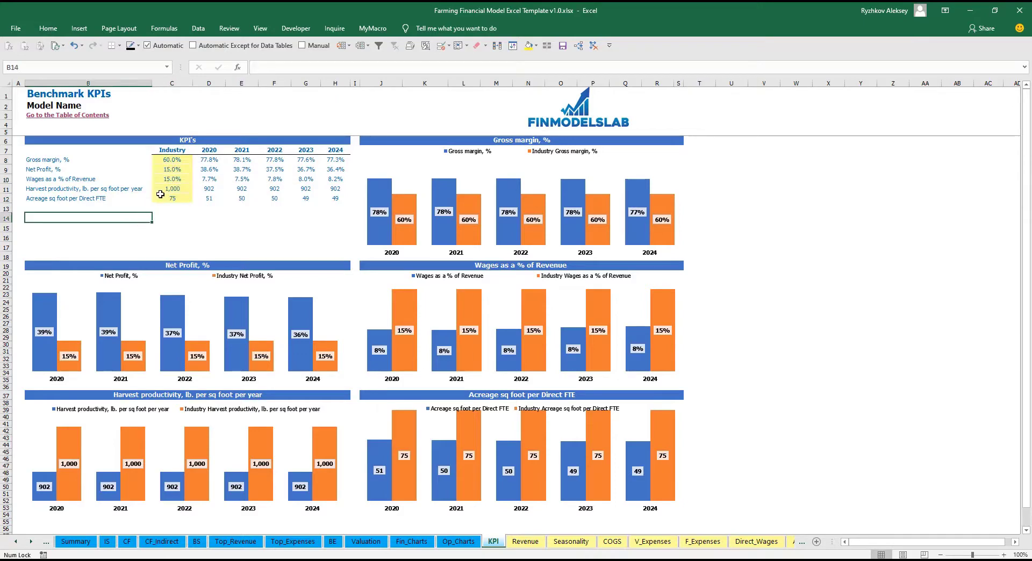
# Step: Set the industry net profit benchmark to 20%
pyautogui.click(173, 169)
pyautogui.write('20')
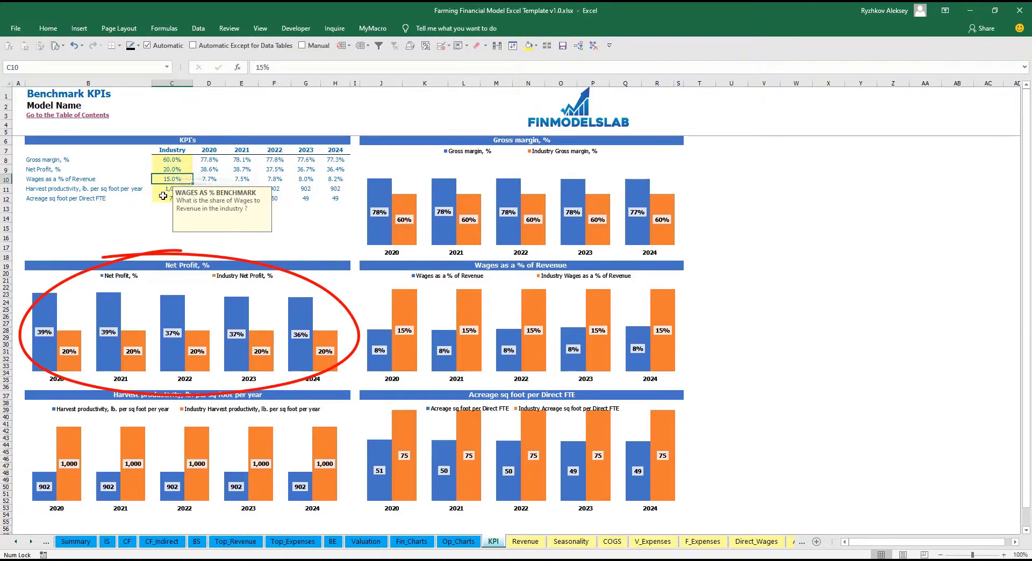
pyautogui.click(148, 209)
# Step: Examine the calculated 2020–2024 KPI values and the charts comparing them with the industry benchmarks
pyautogui.moveTo(207, 160)
pyautogui.mouseDown()
pyautogui.moveTo(309, 173)
pyautogui.moveTo(327, 195)
pyautogui.mouseUp()
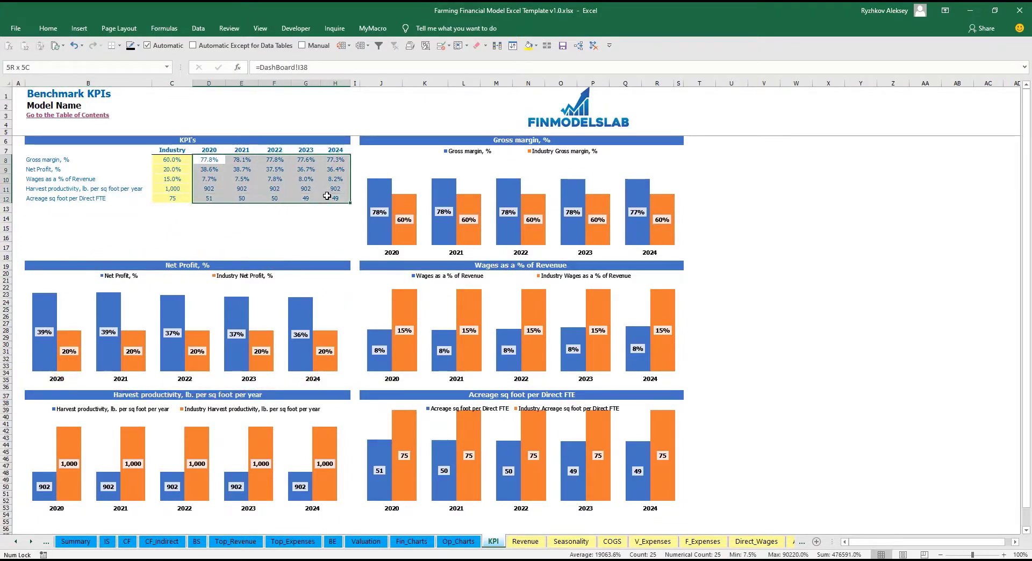
pyautogui.click(237, 230)
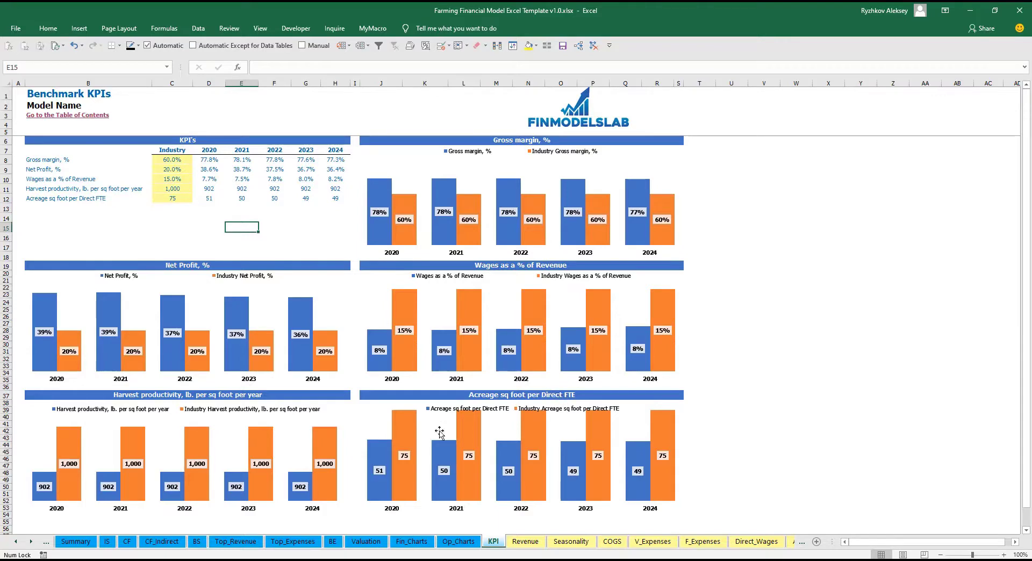
pyautogui.moveTo(656, 442)
pyautogui.moveTo(546, 368)
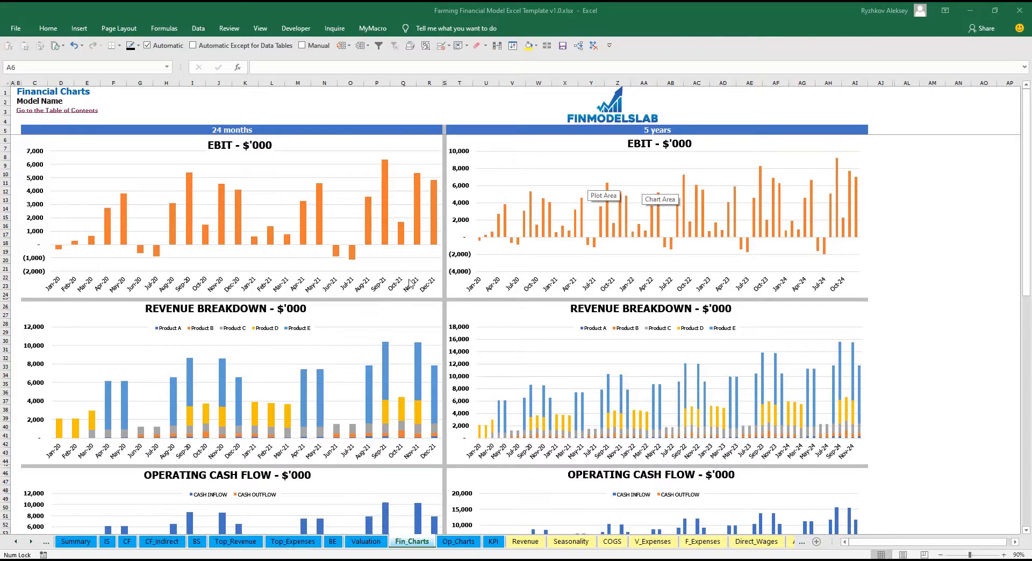
# Step: Examine the 24-month and 5-year charts on the Fin_Charts and Op_Charts sheets, from EBIT to production and sales volume
pyautogui.click(935, 190)
pyautogui.click(947, 223)
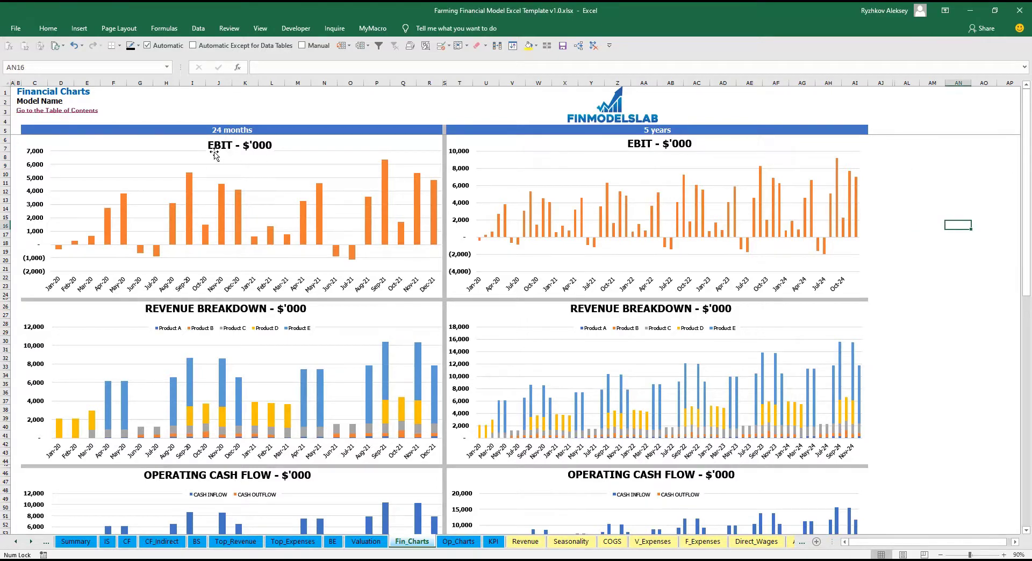
pyautogui.scroll(-3, 287, 285)
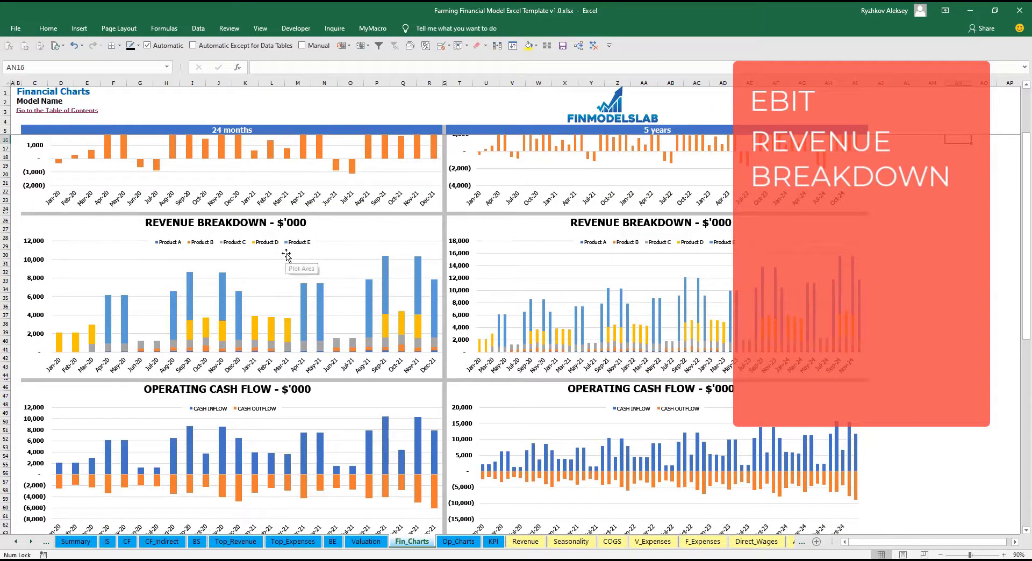
pyautogui.scroll(-10, 274, 258)
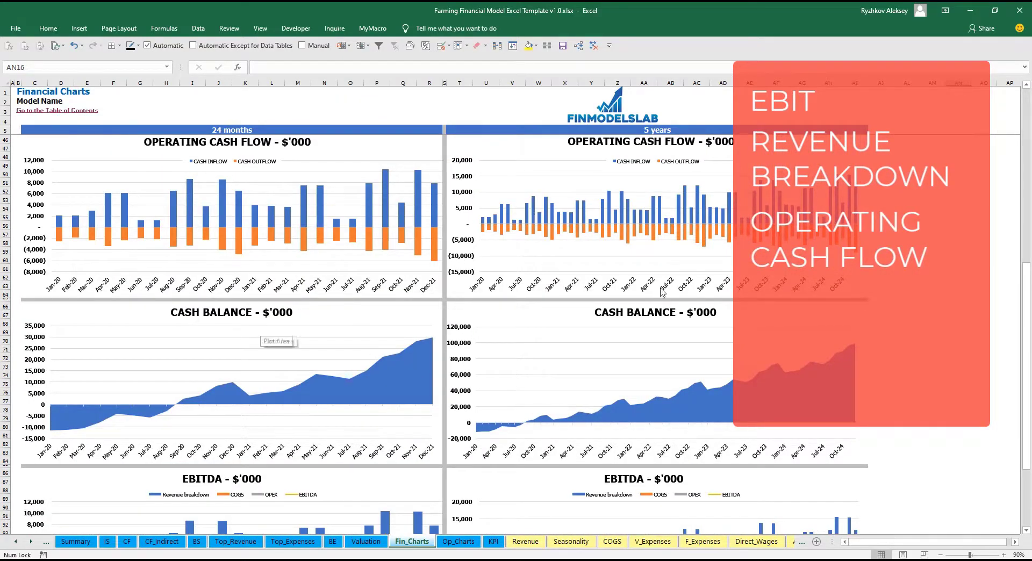
pyautogui.moveTo(1027, 298); pyautogui.dragTo(1029, 356)
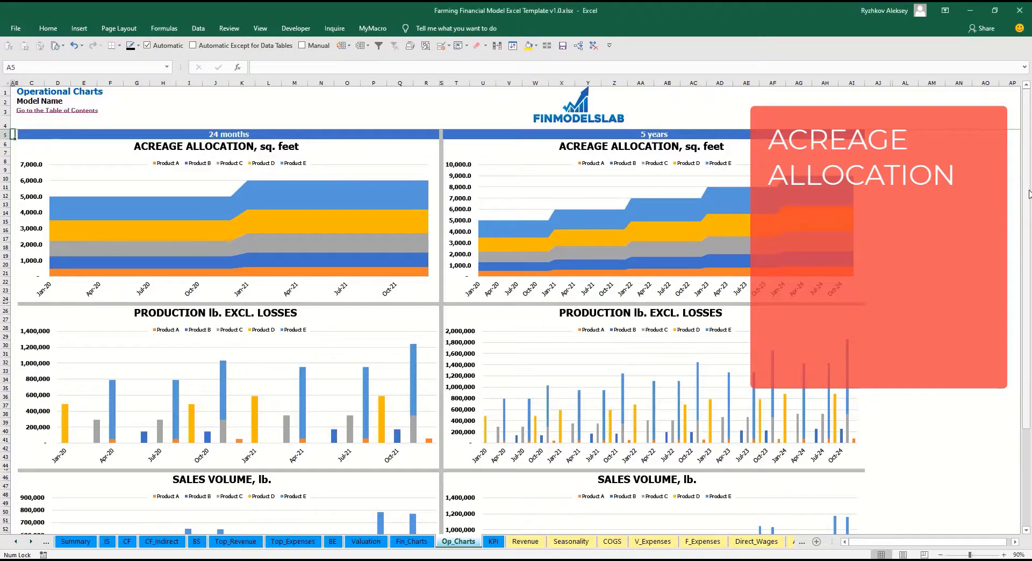
pyautogui.scroll(-5, 1029, 200)
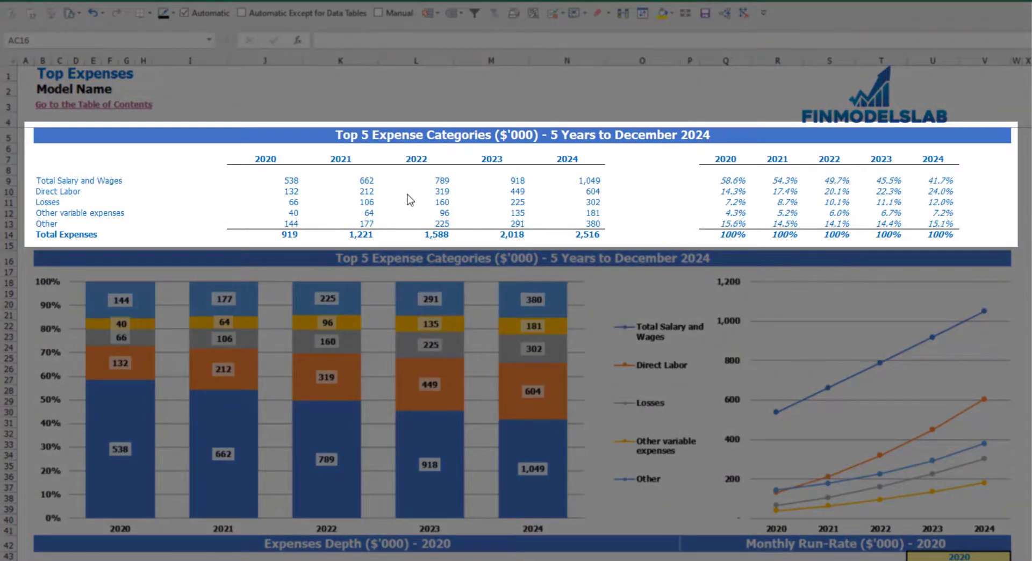
# Step: Examine the top 5 expense categories, their yearly amounts and the total expenses row on the Top_Expenses sheet
pyautogui.moveTo(41, 180); pyautogui.dragTo(37, 214)
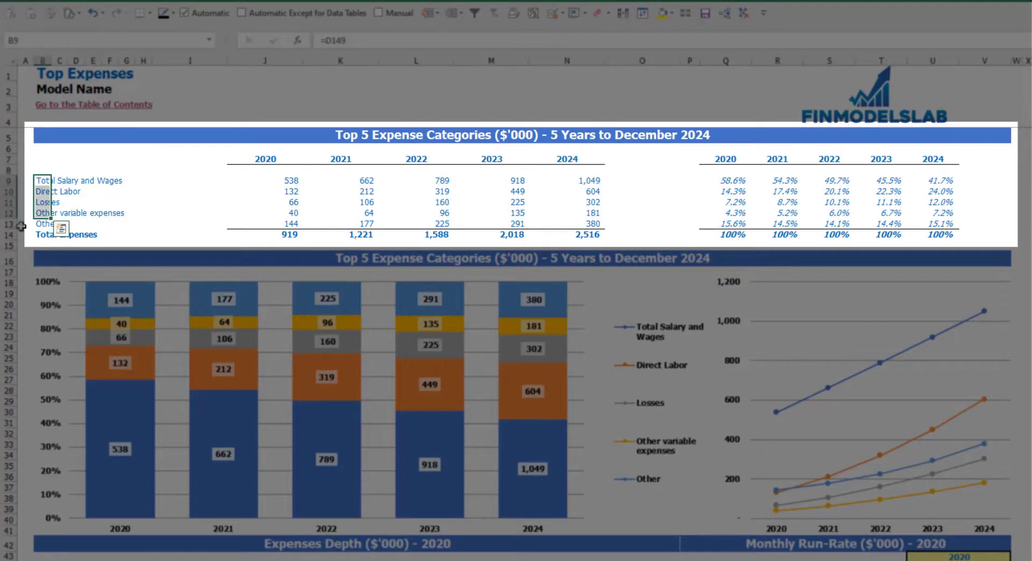
pyautogui.click(47, 225)
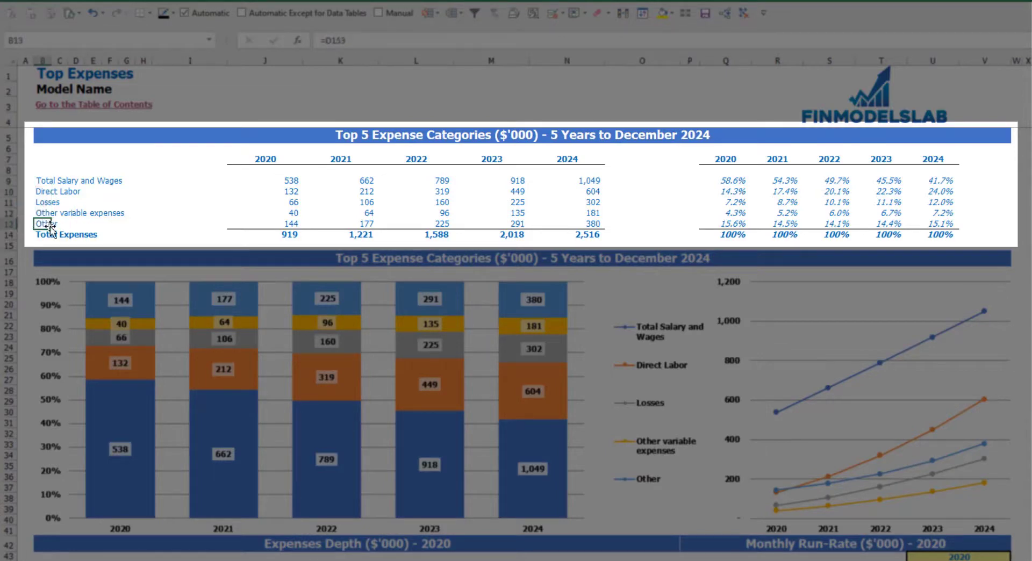
pyautogui.moveTo(265, 161); pyautogui.dragTo(553, 231)
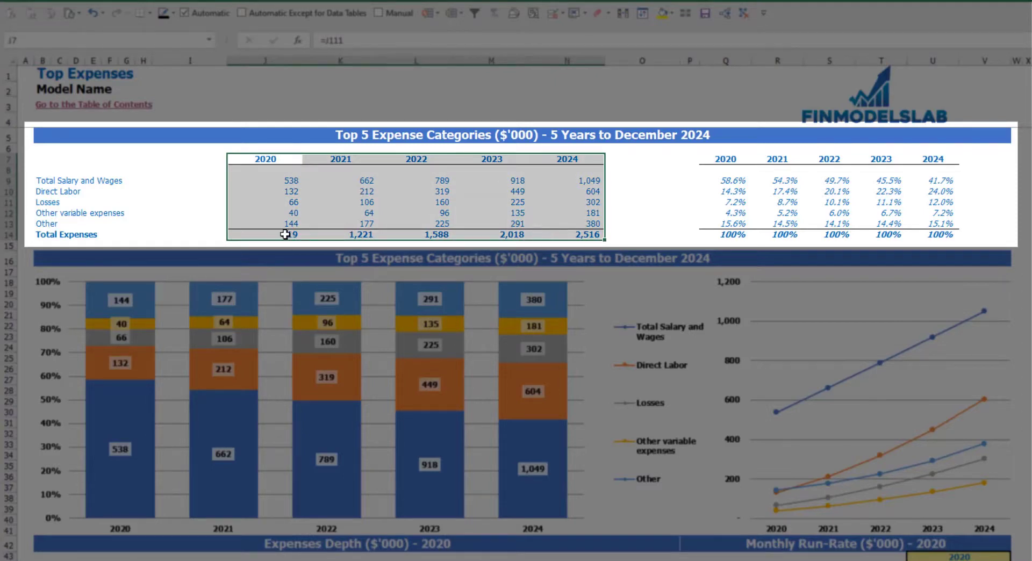
pyautogui.moveTo(285, 235); pyautogui.dragTo(561, 235)
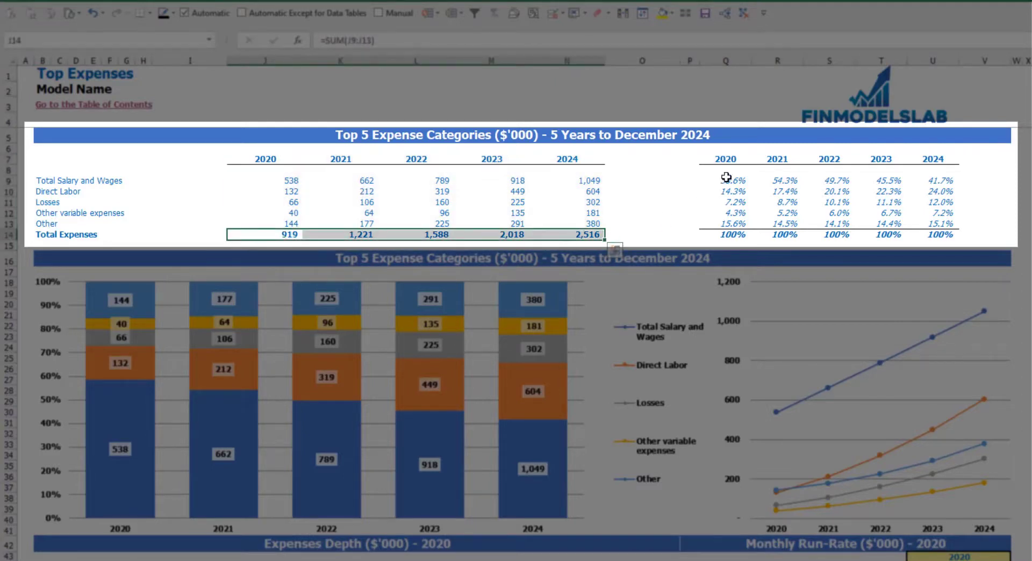
# Step: Review the expense percentage shares and set the year of the Expenses Depth and Monthly Run-Rate charts to 2021
pyautogui.moveTo(725, 159); pyautogui.dragTo(940, 228)
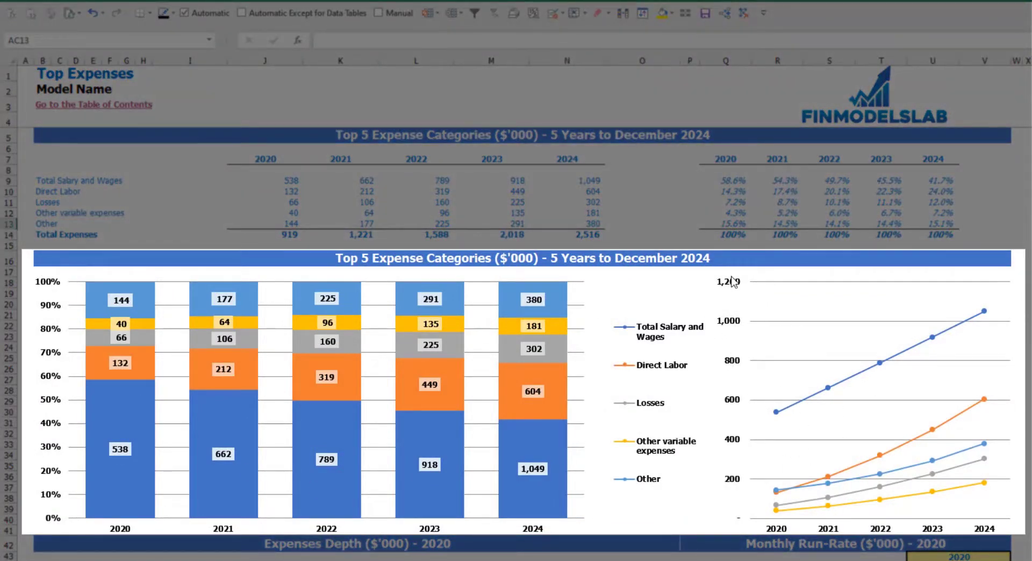
pyautogui.scroll(-7, 819, 284)
pyautogui.scroll(-3, 638, 333)
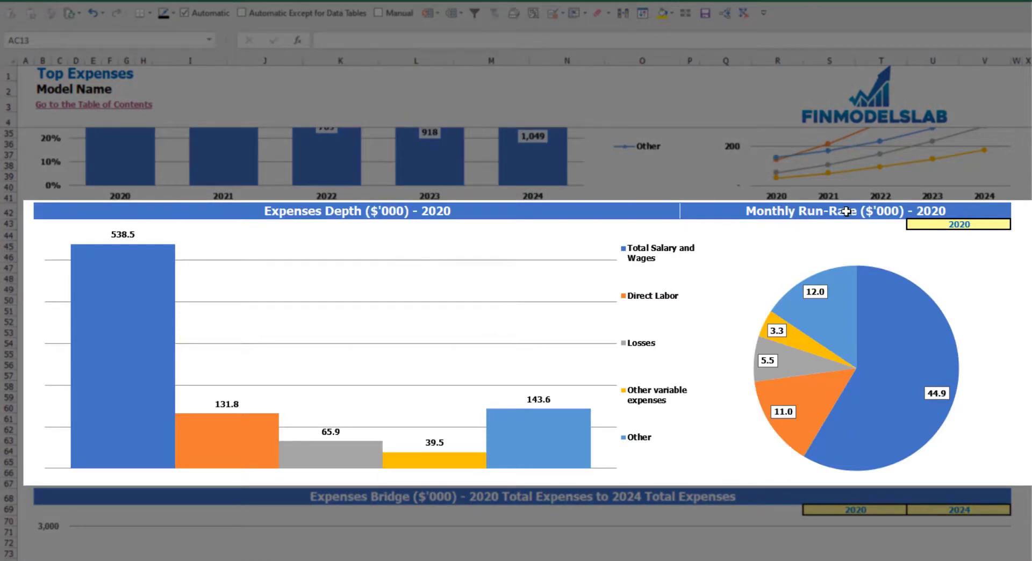
pyautogui.click(997, 224)
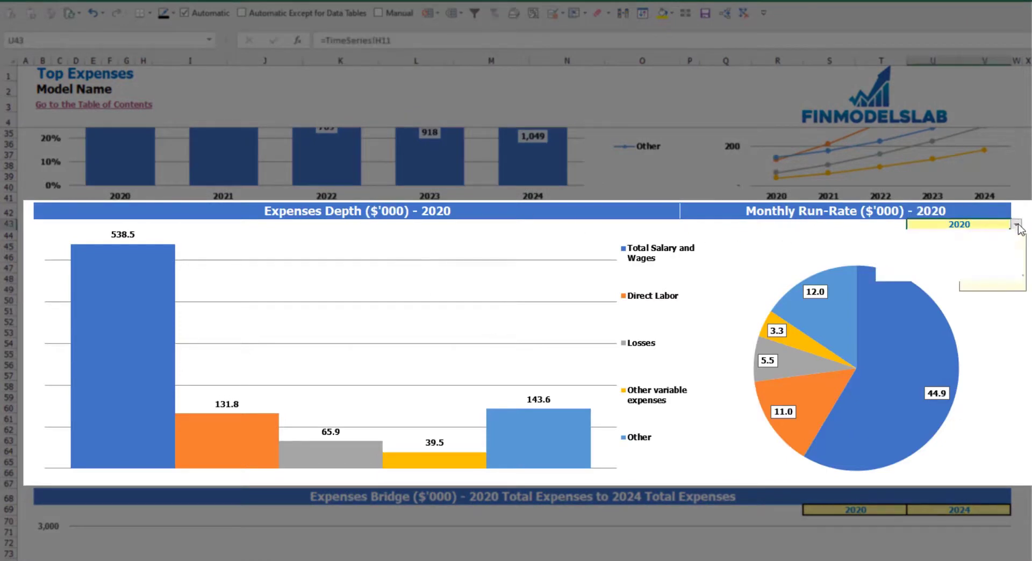
pyautogui.click(1016, 225)
pyautogui.click(922, 246)
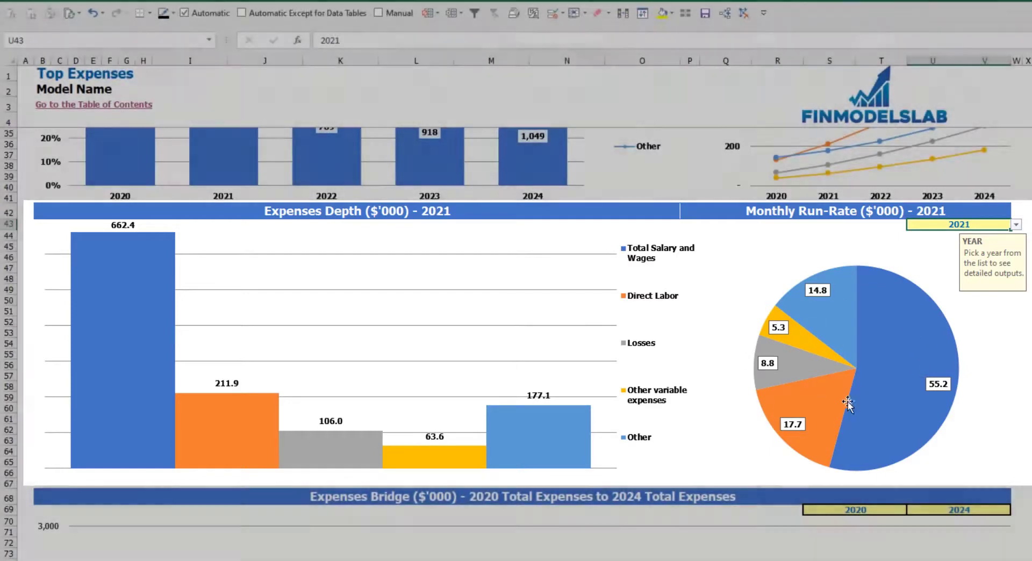
# Step: Check the year choices offered for the start and end of the Expenses Bridge chart, keeping 2020 and 2024
pyautogui.scroll(-7, 841, 271)
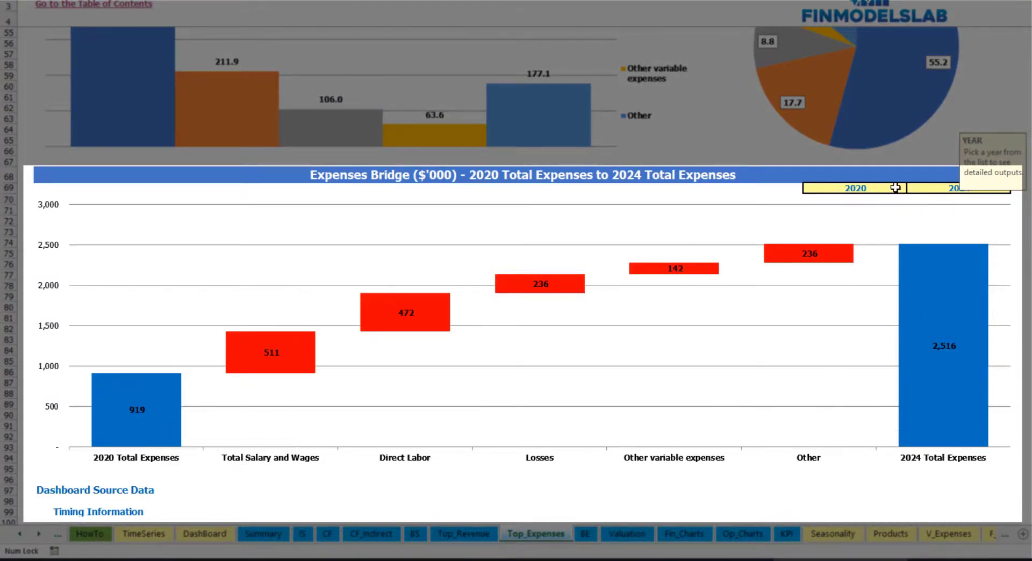
pyautogui.click(895, 188)
pyautogui.click(985, 188)
pyautogui.click(892, 186)
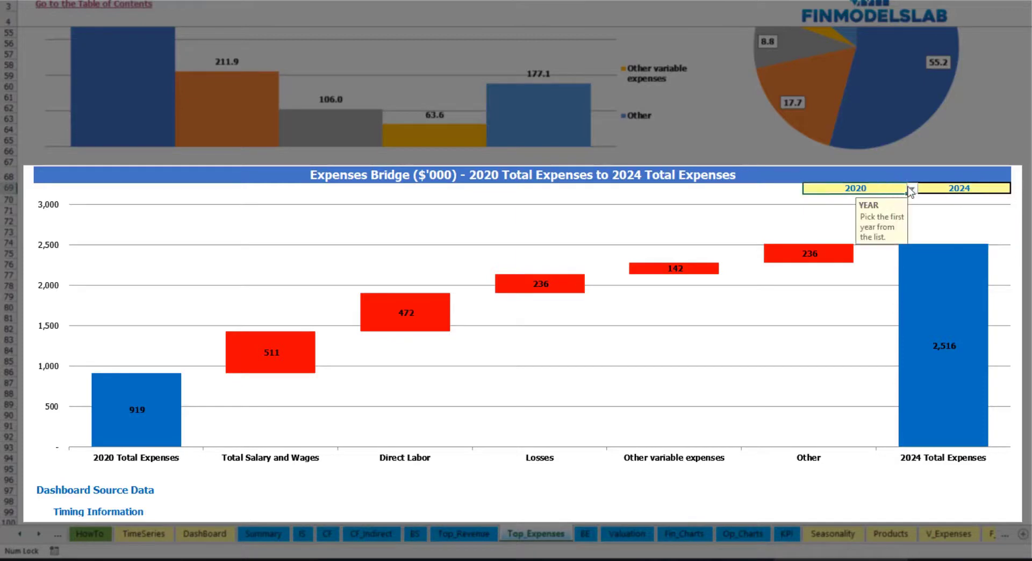
pyautogui.click(911, 188)
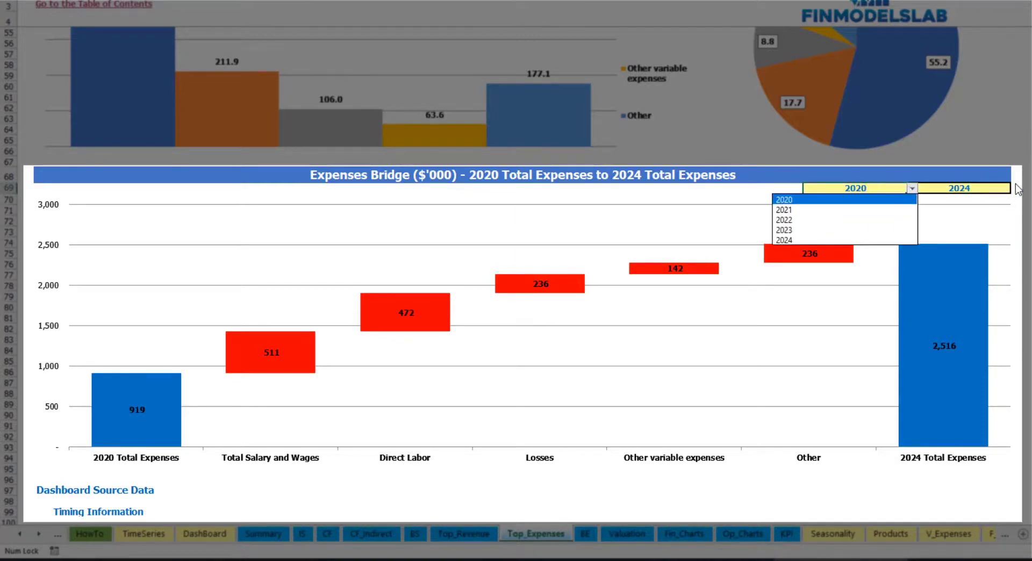
pyautogui.press('Escape')
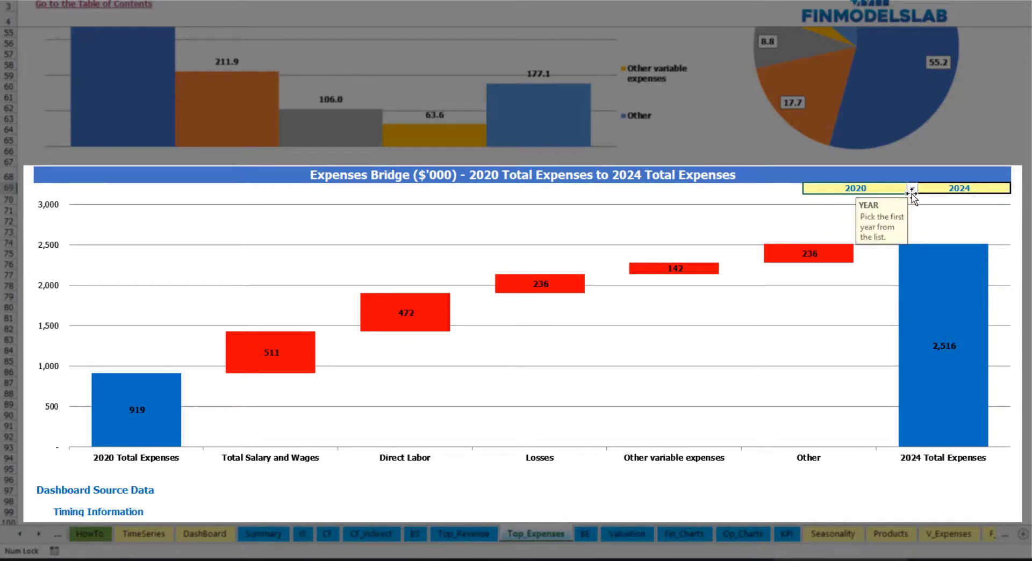
pyautogui.click(996, 187)
pyautogui.click(1016, 189)
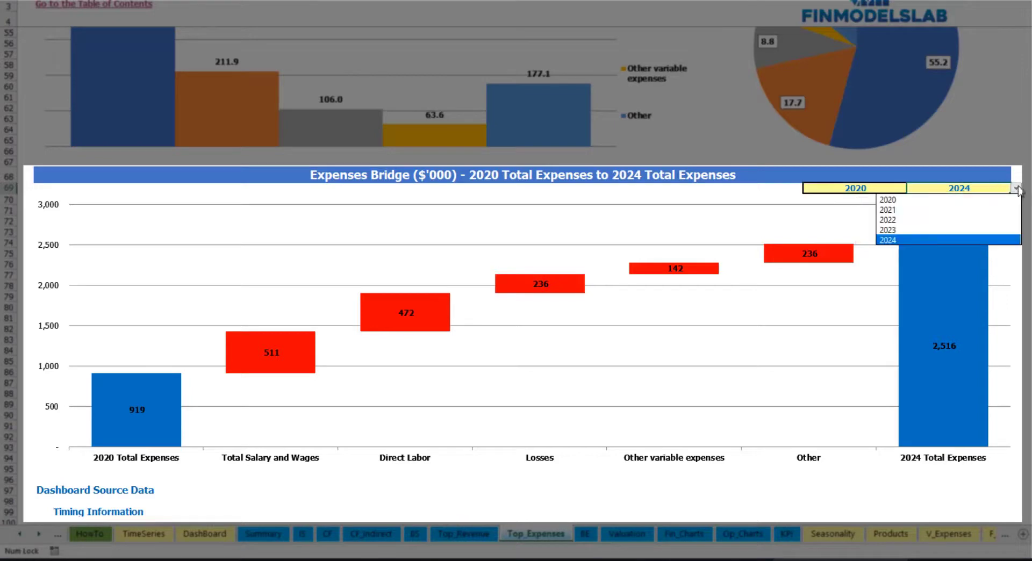
pyautogui.press('Escape')
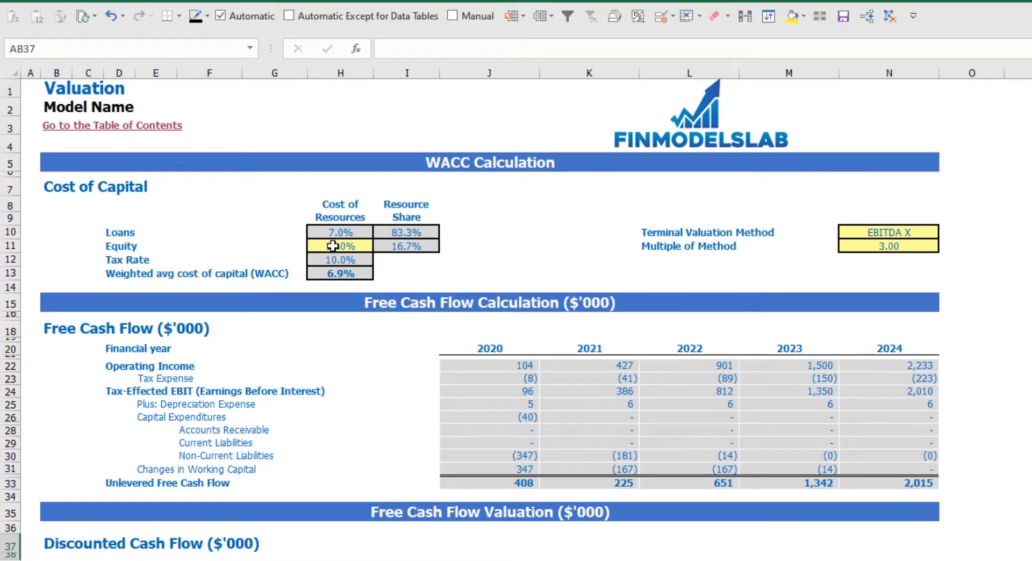
# Step: Examine the WACC inputs on the Valuation sheet: equity and loan costs, resource shares and the weighted average formula
pyautogui.click(332, 246)
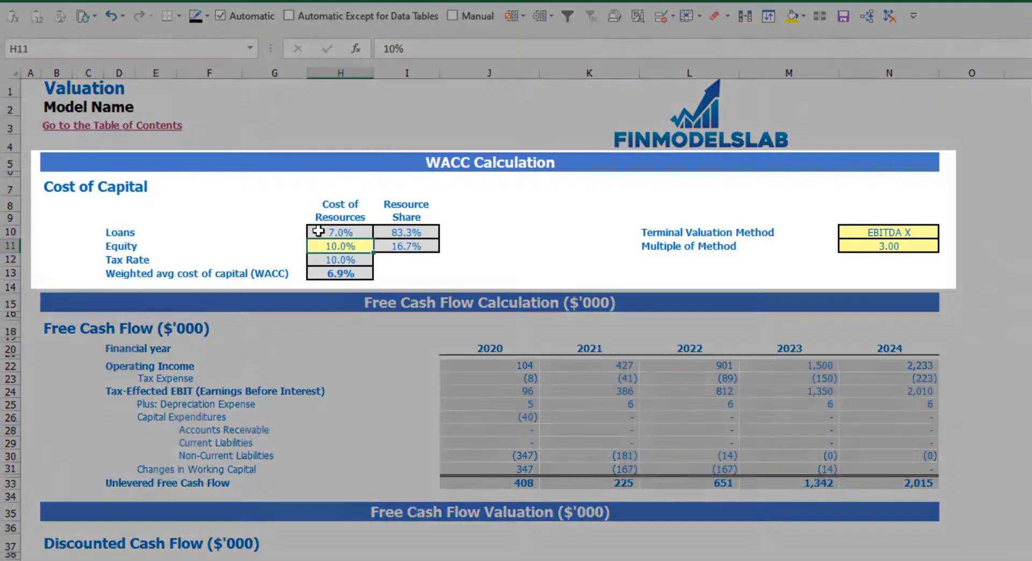
pyautogui.click(318, 231)
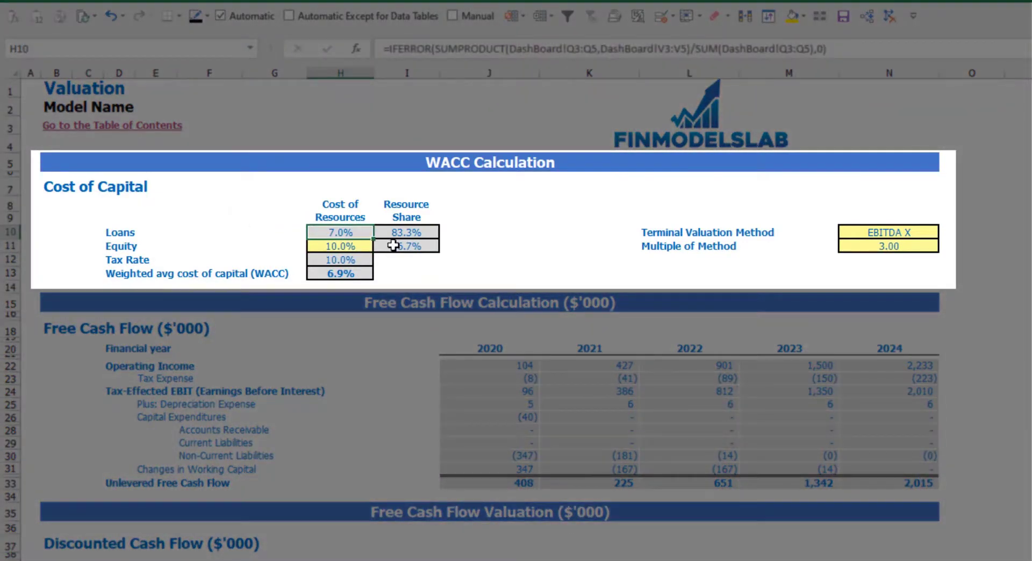
pyautogui.moveTo(404, 230); pyautogui.dragTo(404, 249)
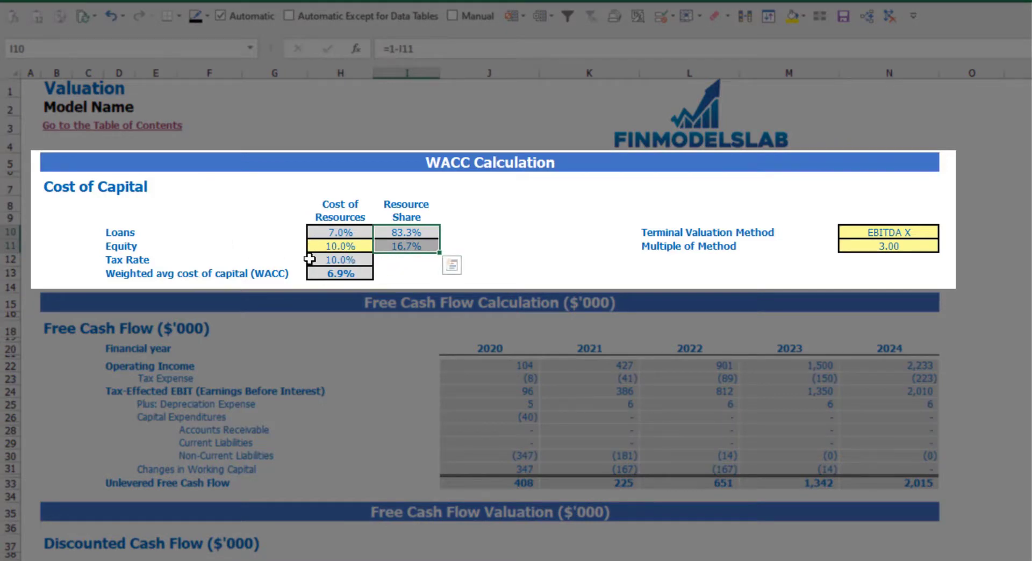
pyautogui.click(348, 274)
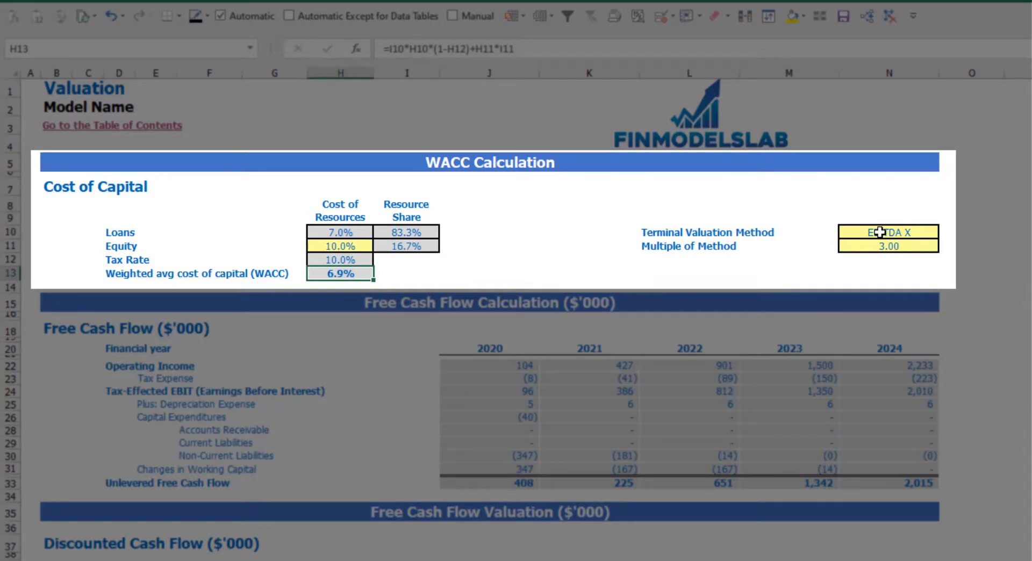
# Step: Set the Terminal Valuation Method to Revenue X and select its multiple
pyautogui.click(906, 235)
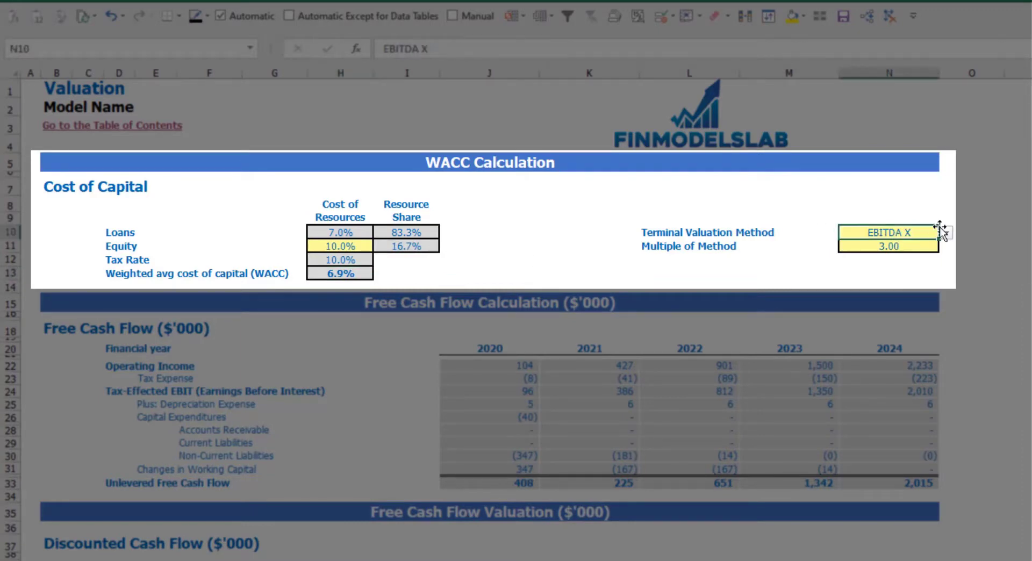
pyautogui.click(947, 233)
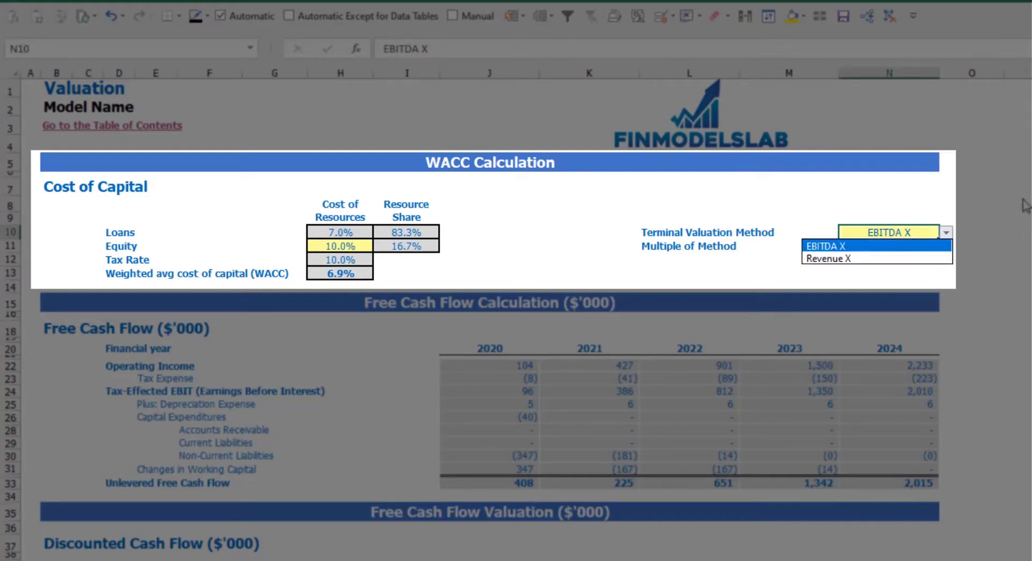
pyautogui.click(935, 258)
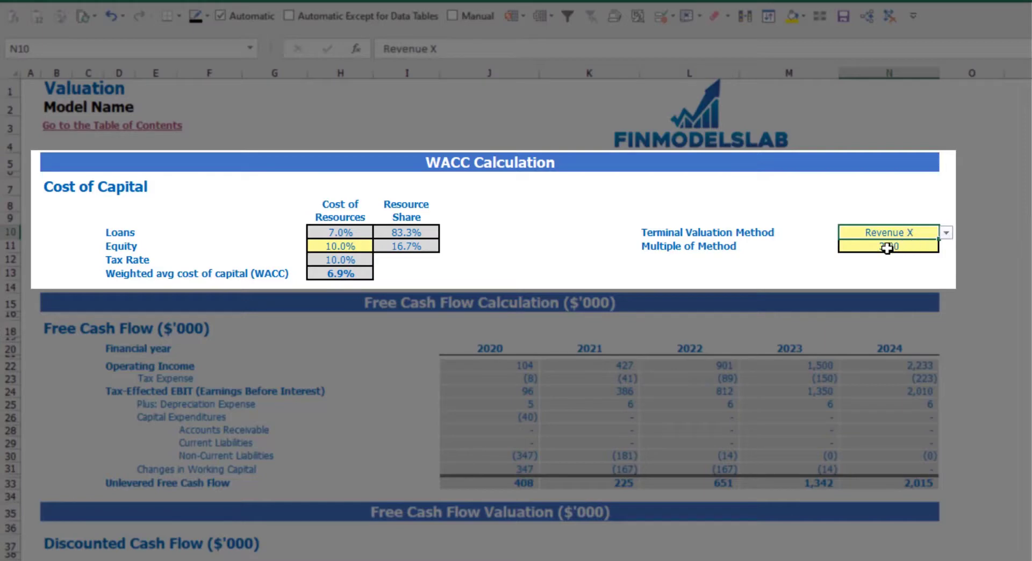
pyautogui.click(900, 247)
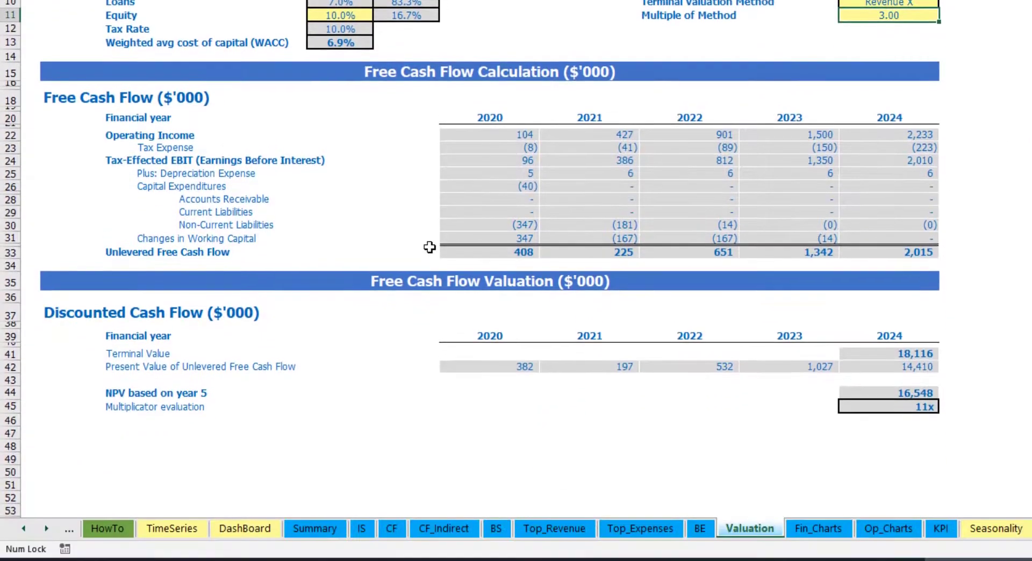
# Step: Examine the terminal value, the 2020–2024 unlevered free cash flow and the multiplicator evaluation
pyautogui.click(872, 355)
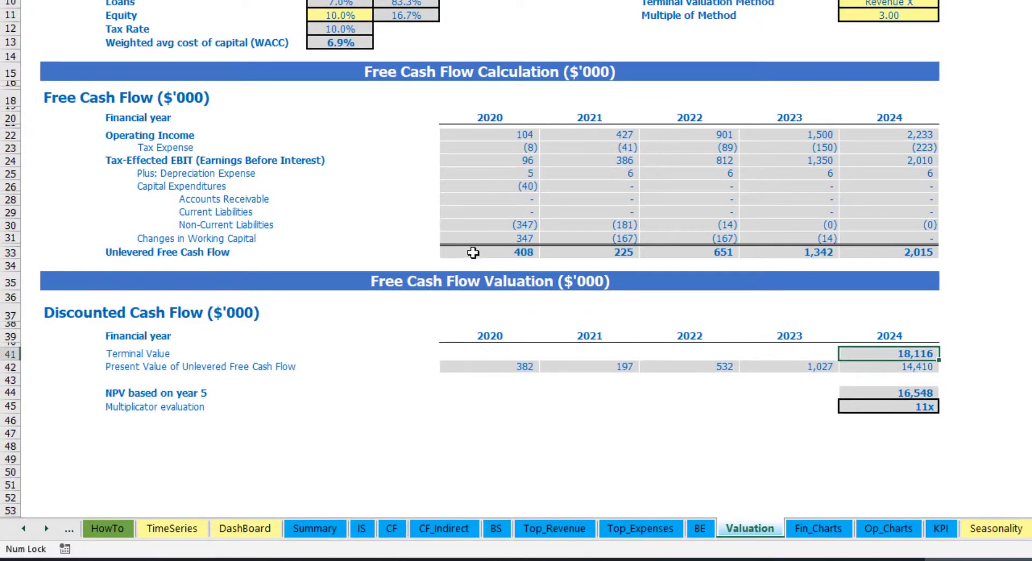
pyautogui.moveTo(473, 253); pyautogui.dragTo(886, 252)
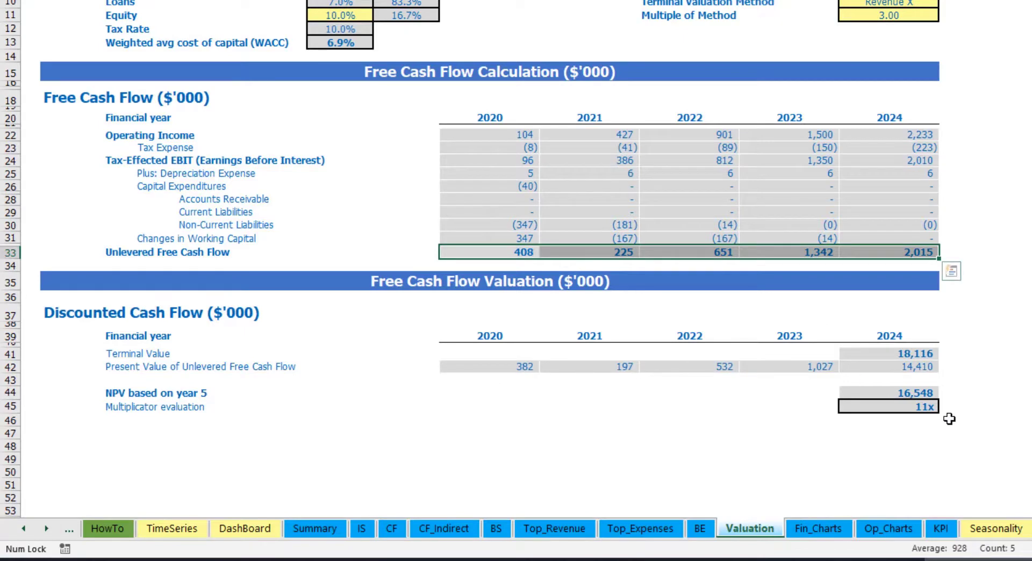
pyautogui.click(914, 406)
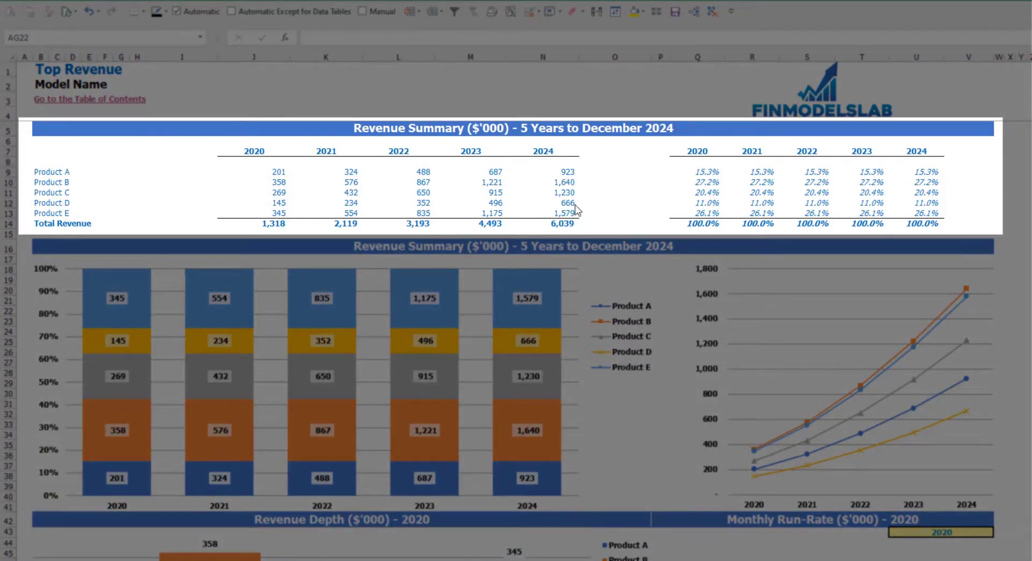
# Step: Review the Top Revenue amounts and percentages by product, and set the Revenue Depth and Monthly Run-Rate charts' year to 2021
pyautogui.moveTo(276, 167); pyautogui.dragTo(531, 221)
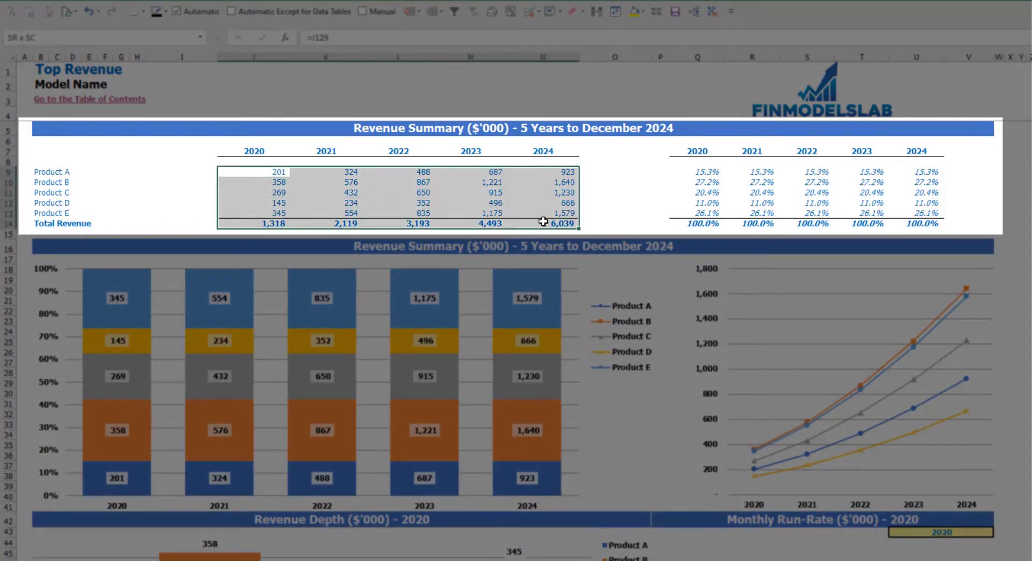
pyautogui.moveTo(714, 170); pyautogui.dragTo(899, 221)
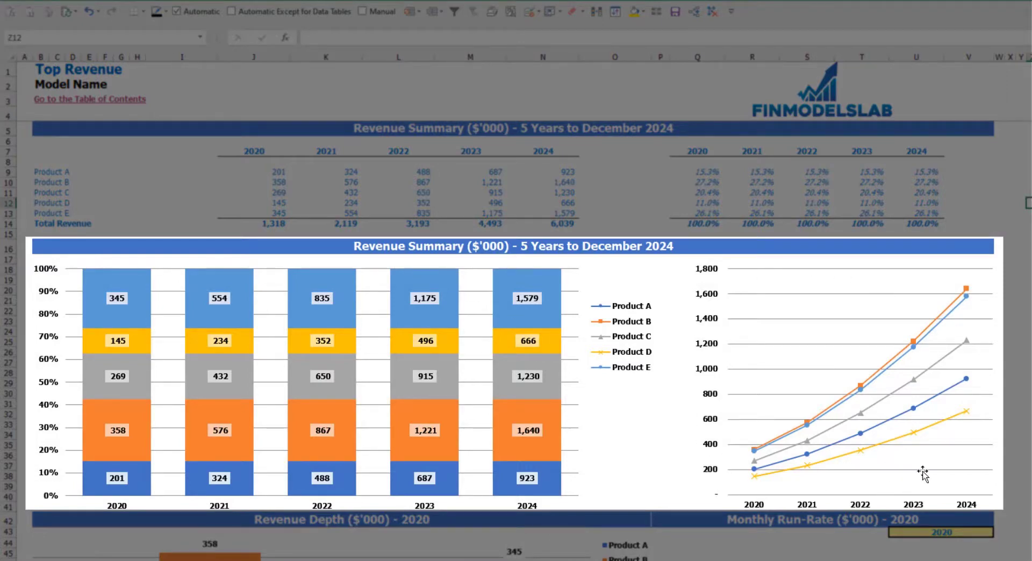
pyautogui.scroll(-10, 606, 322)
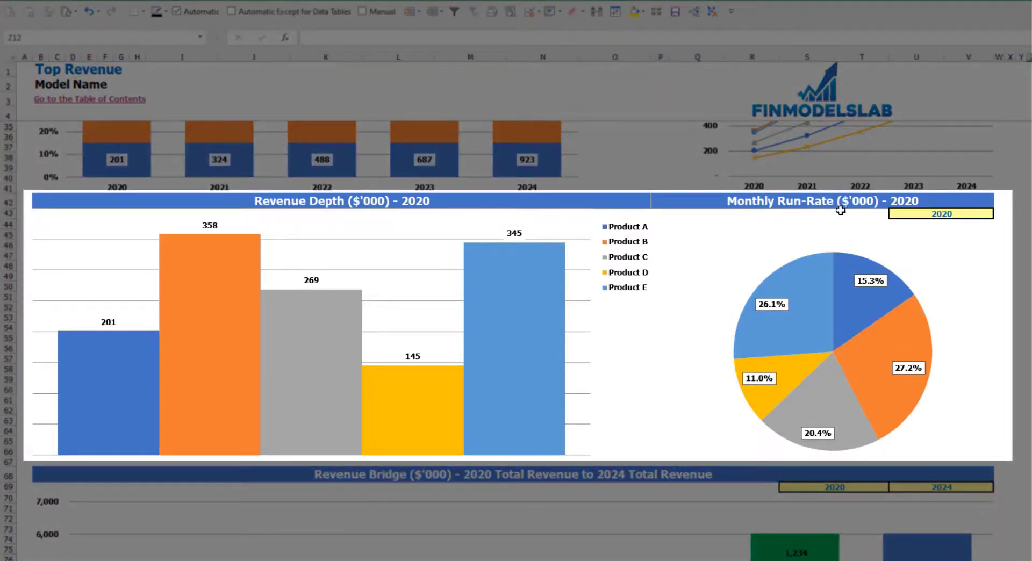
pyautogui.click(975, 213)
pyautogui.click(998, 213)
pyautogui.click(966, 237)
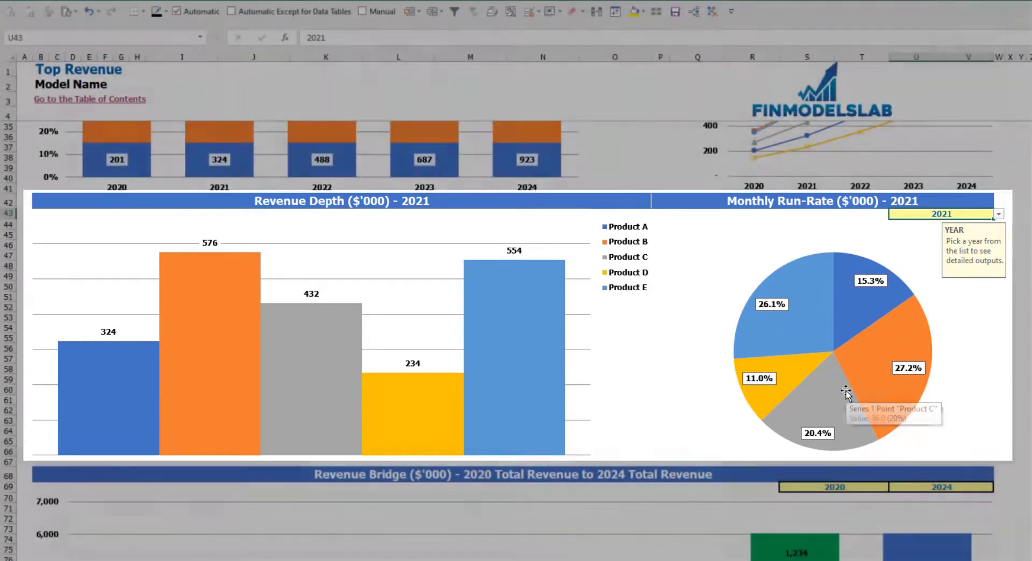
# Step: Check the start and end year choices offered for the Revenue Bridge chart, keeping 2020 and 2024
pyautogui.scroll(-7, 830, 411)
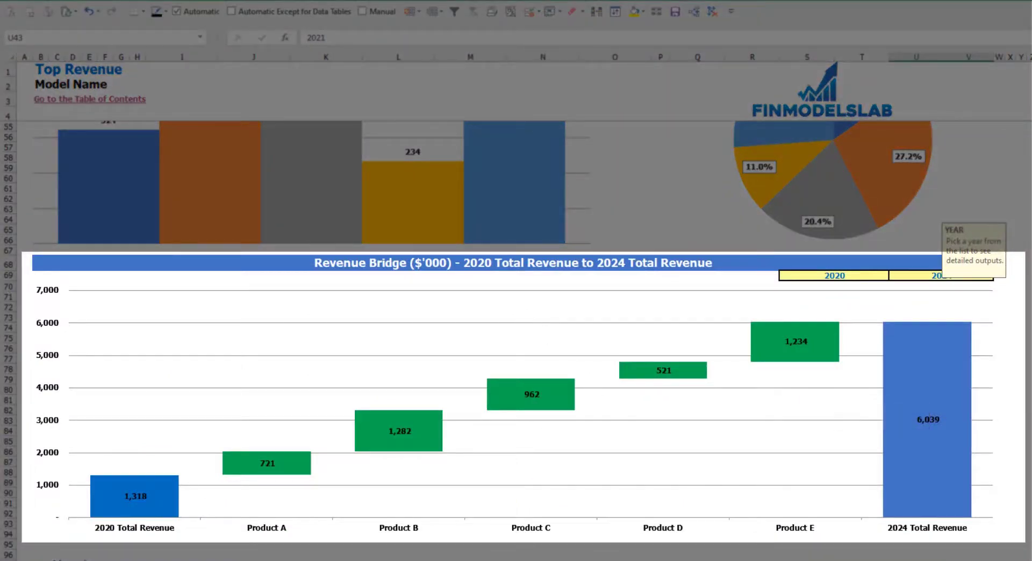
pyautogui.click(1030, 317)
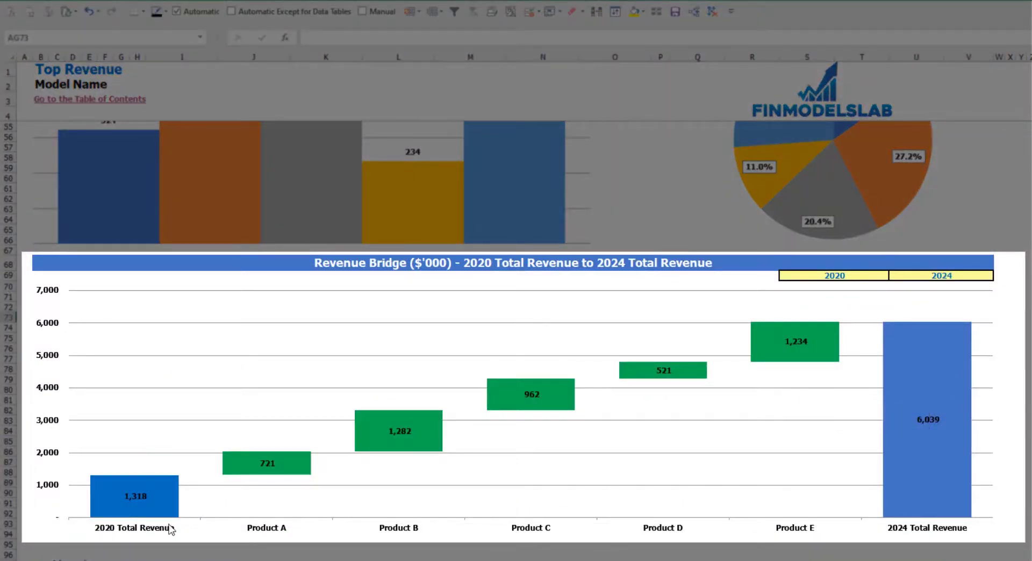
pyautogui.click(881, 275)
pyautogui.click(893, 276)
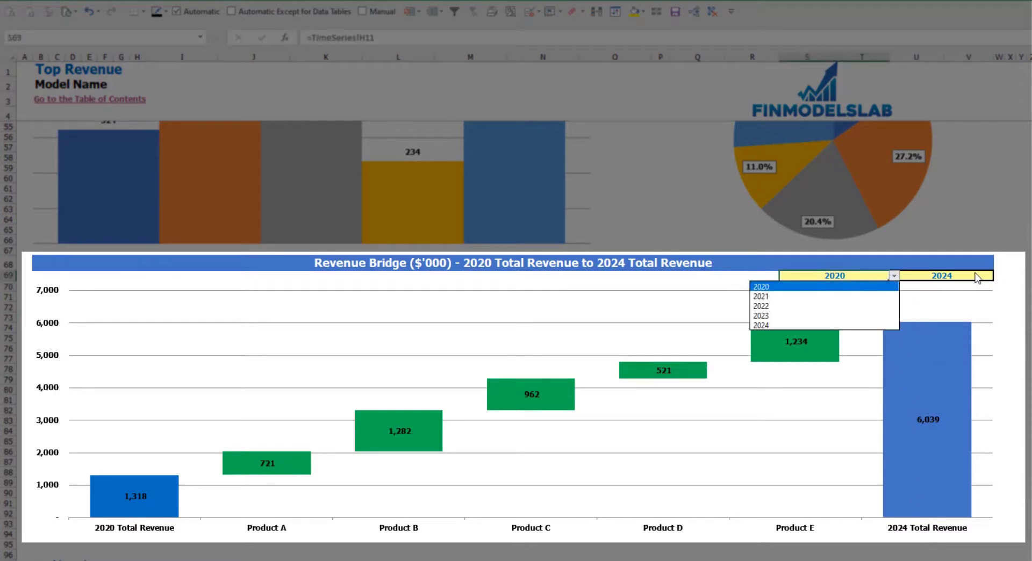
pyautogui.click(978, 273)
pyautogui.click(1000, 276)
pyautogui.click(1030, 301)
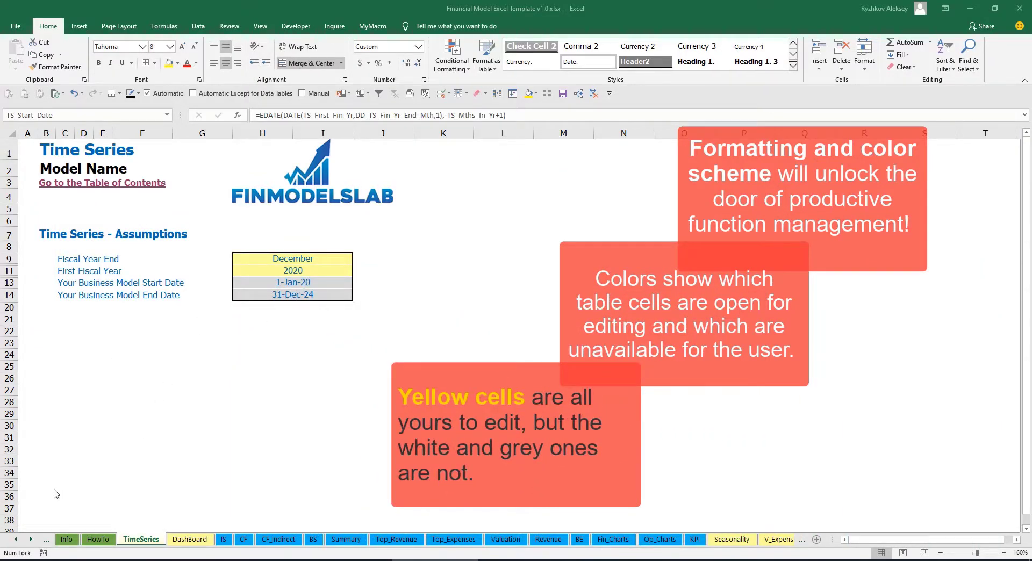
# Step: Look through the workbook's color-coded sheet tabs from the first sheets to the last and back
pyautogui.click(32, 540)
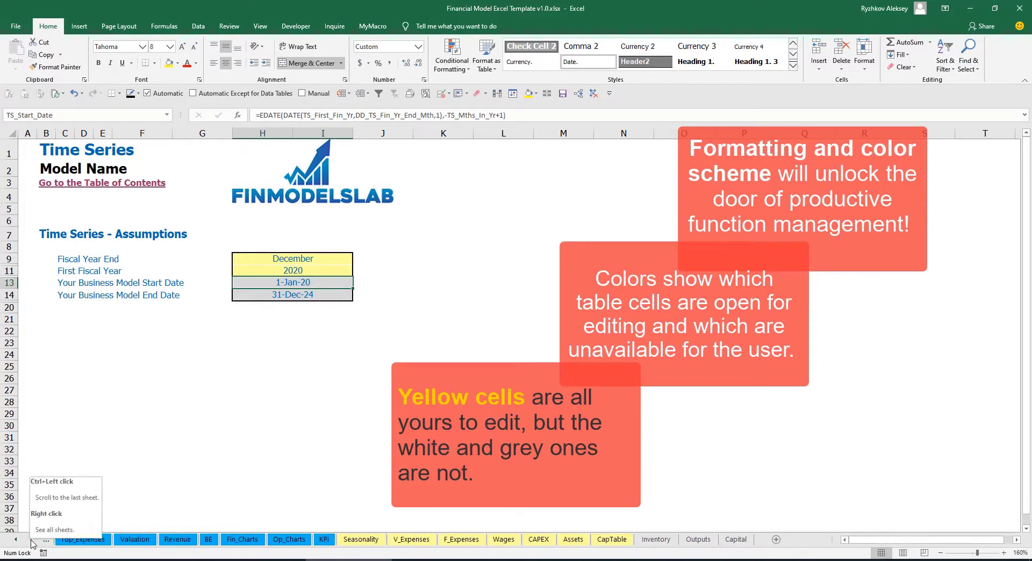
pyautogui.click(16, 541)
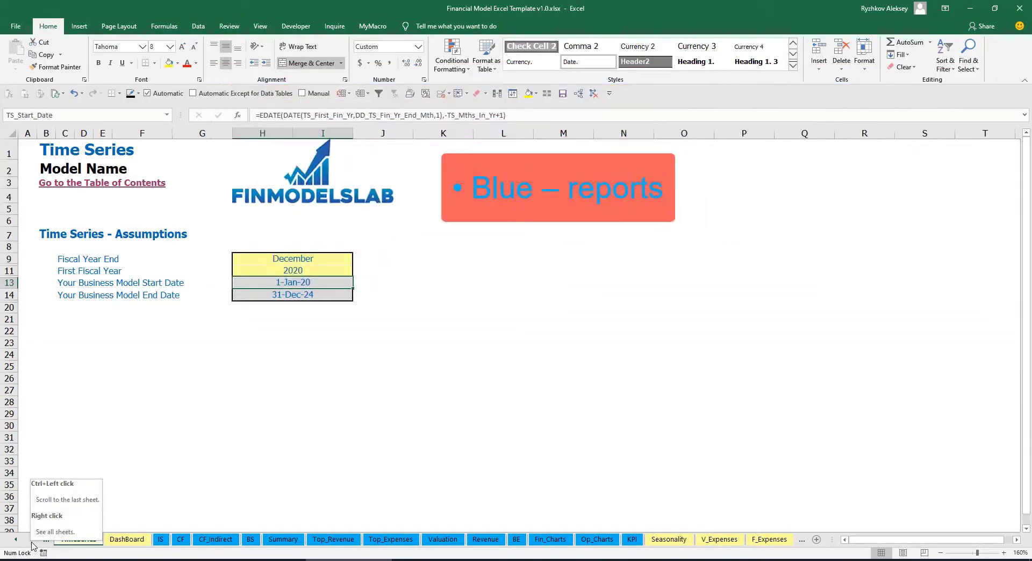
pyautogui.click(32, 541)
pyautogui.click(31, 540)
pyautogui.click(31, 541)
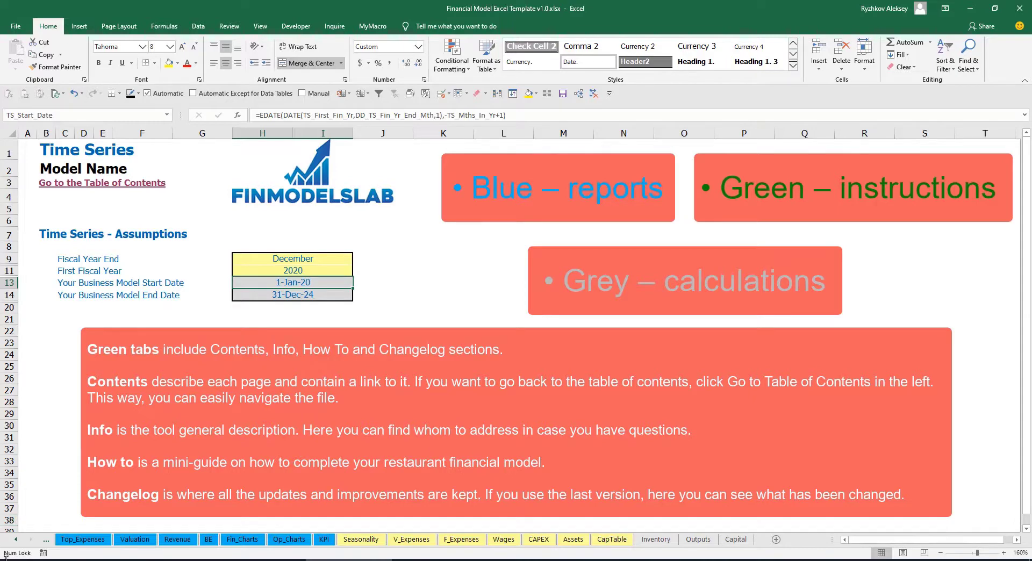
pyautogui.click(15, 540)
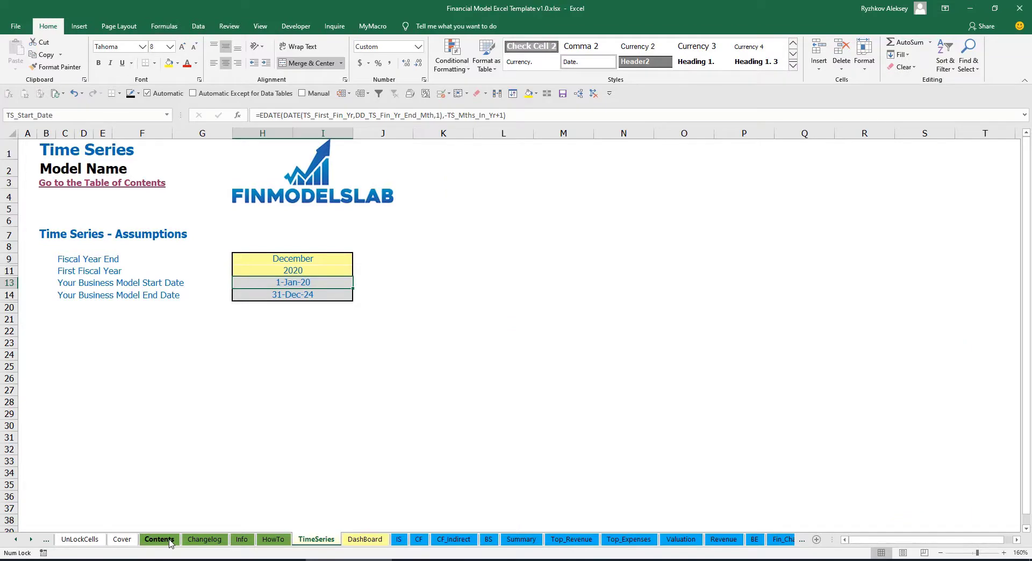
# Step: Open the Contents sheet, follow its Financial Statements Summary link and return to the table of contents
pyautogui.click(159, 540)
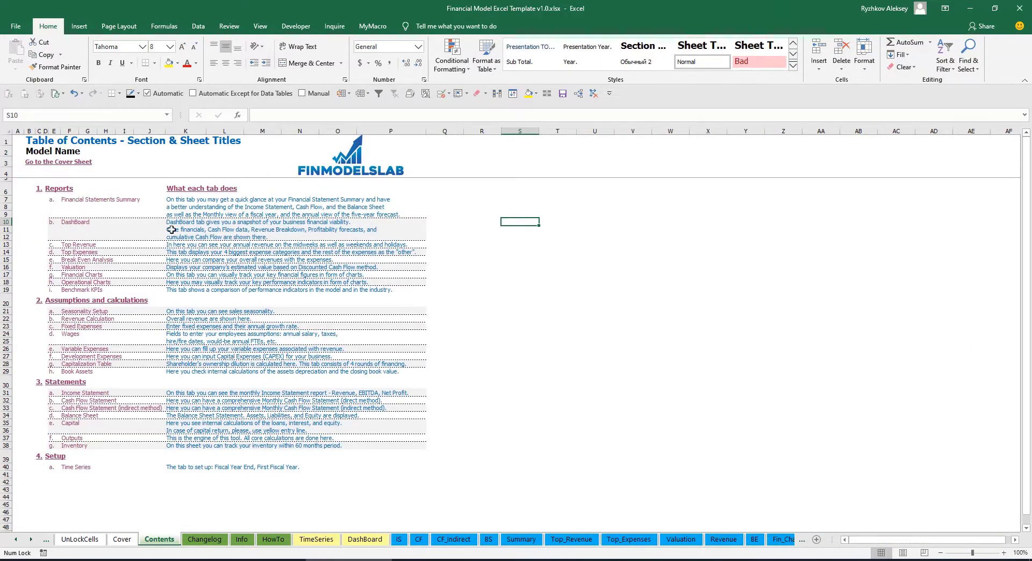
pyautogui.click(95, 204)
pyautogui.click(33, 163)
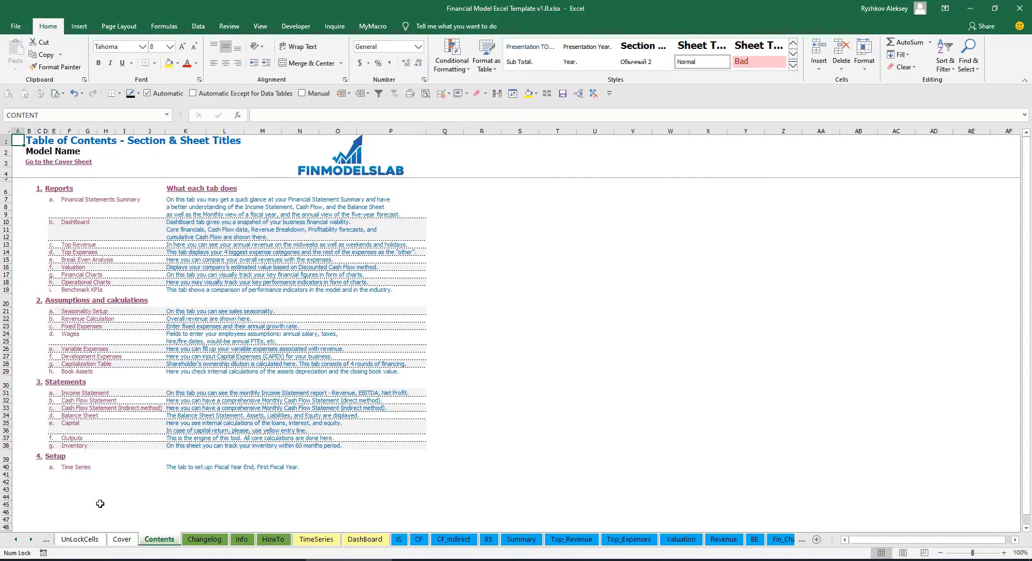
# Step: Review the How To guide's sheet-by-sheet instructions, from the overall principles to the reports, and follow one of its sheet links
pyautogui.click(273, 540)
pyautogui.scroll(20, 94, 282)
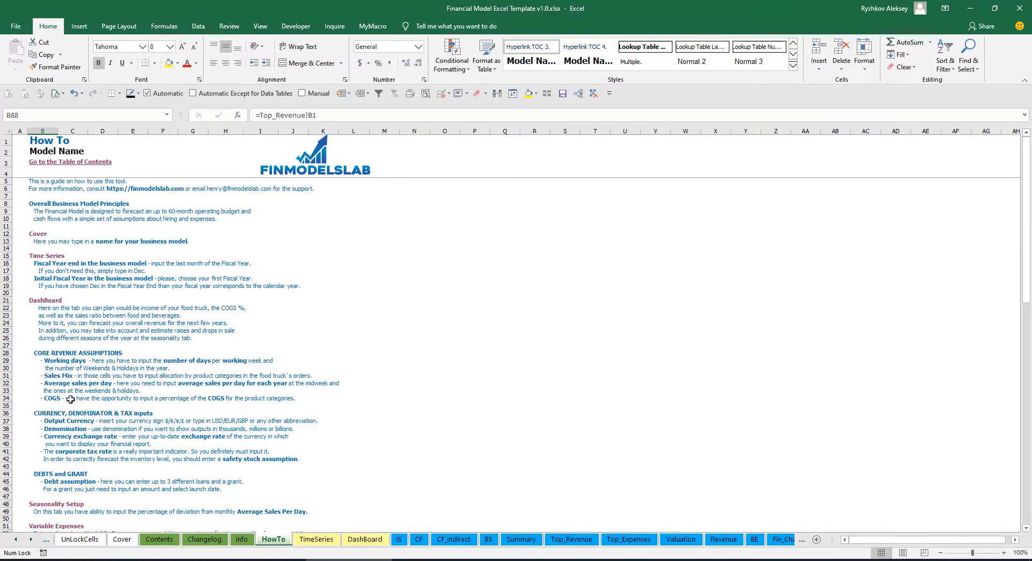
pyautogui.scroll(-3, 54, 361)
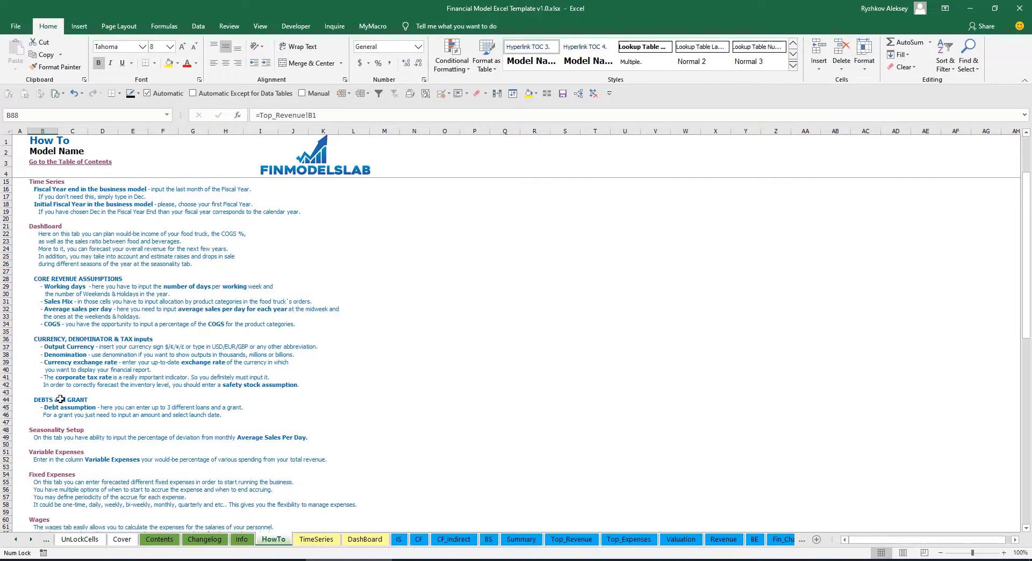
pyautogui.scroll(-3, 61, 396)
pyautogui.scroll(-6, 51, 426)
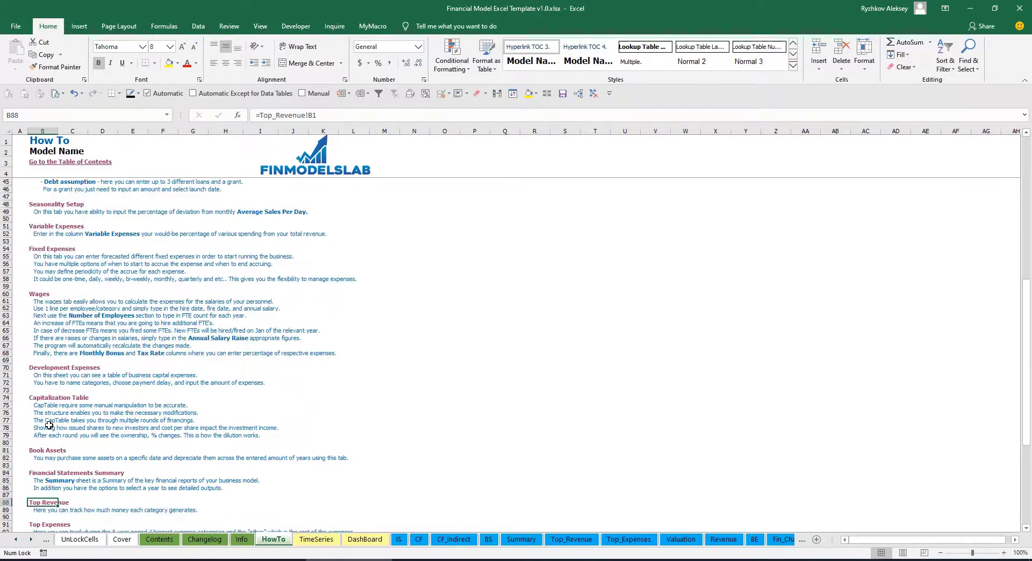
pyautogui.scroll(12, 61, 413)
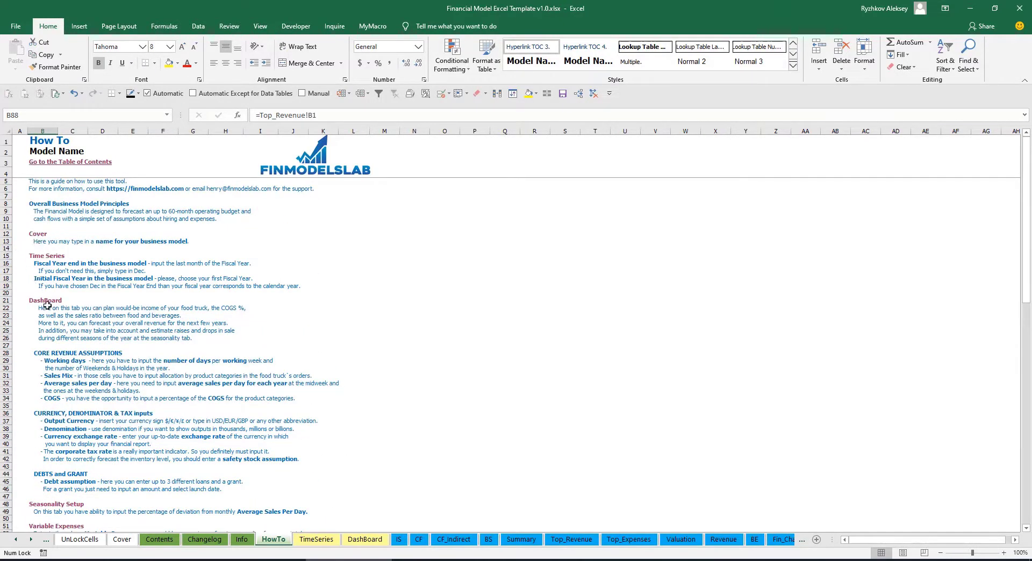
pyautogui.scroll(-9, 50, 307)
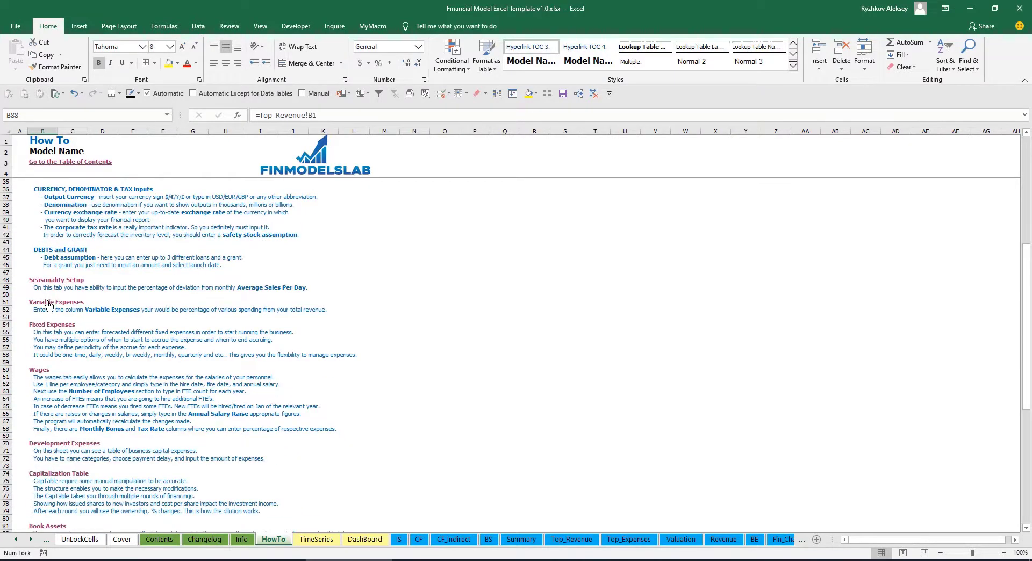
pyautogui.scroll(-3, 48, 304)
pyautogui.click(38, 455)
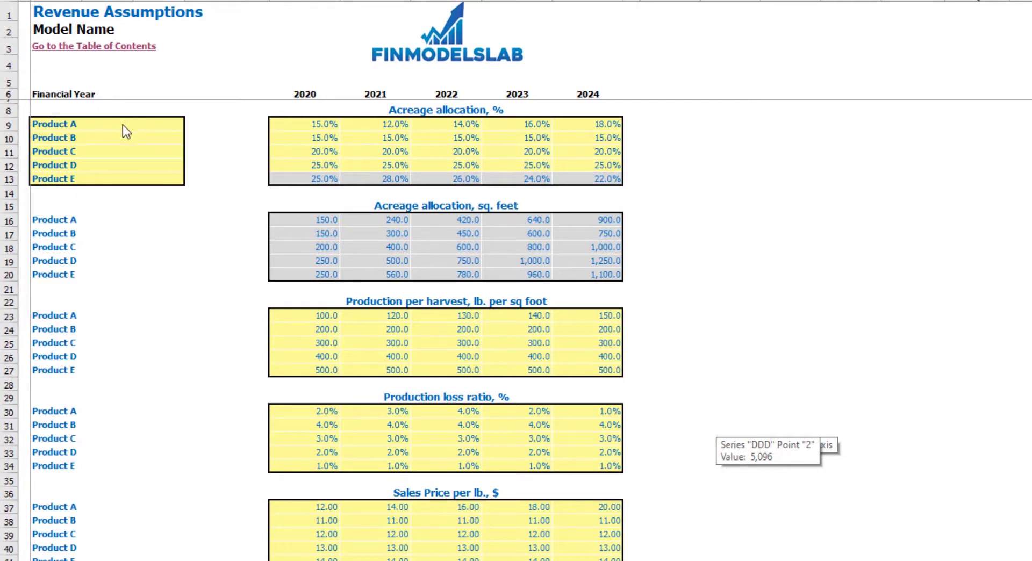
# Step: Try renaming Product A as Tomato in the Revenue Assumptions product list and undo the rename
pyautogui.moveTo(120, 127); pyautogui.dragTo(86, 178)
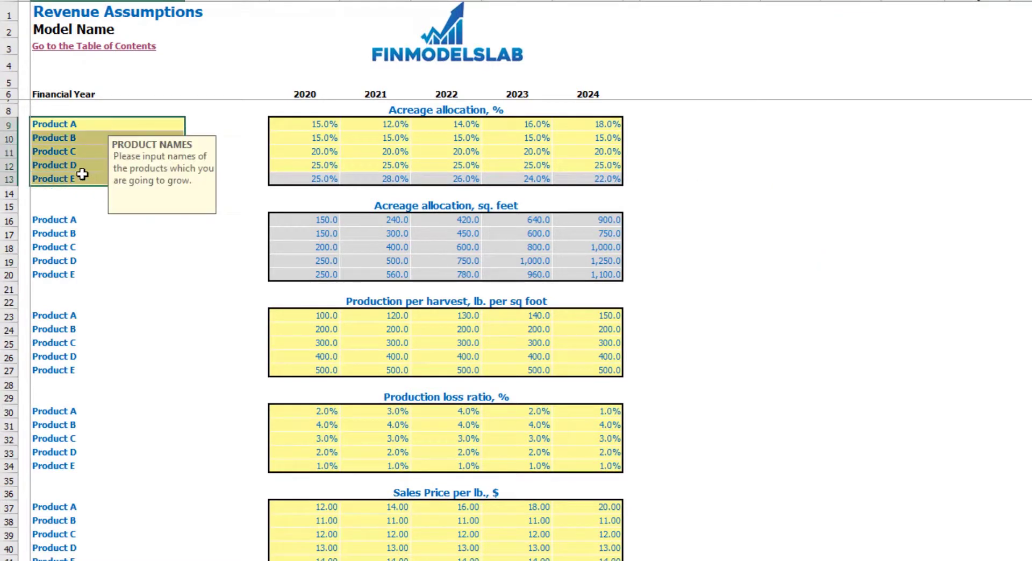
pyautogui.click(71, 123)
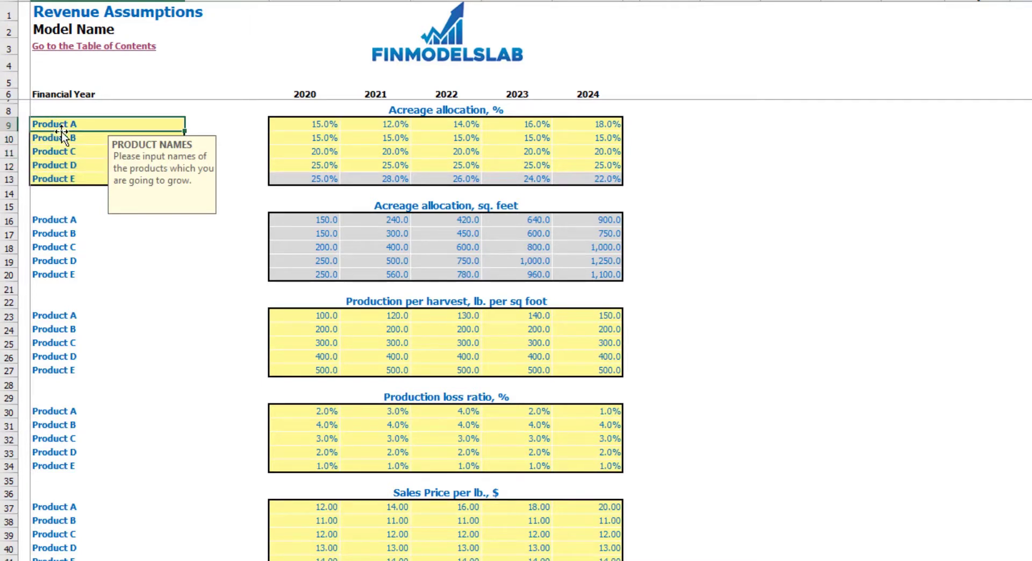
pyautogui.write('Tomato')
pyautogui.press('Return')
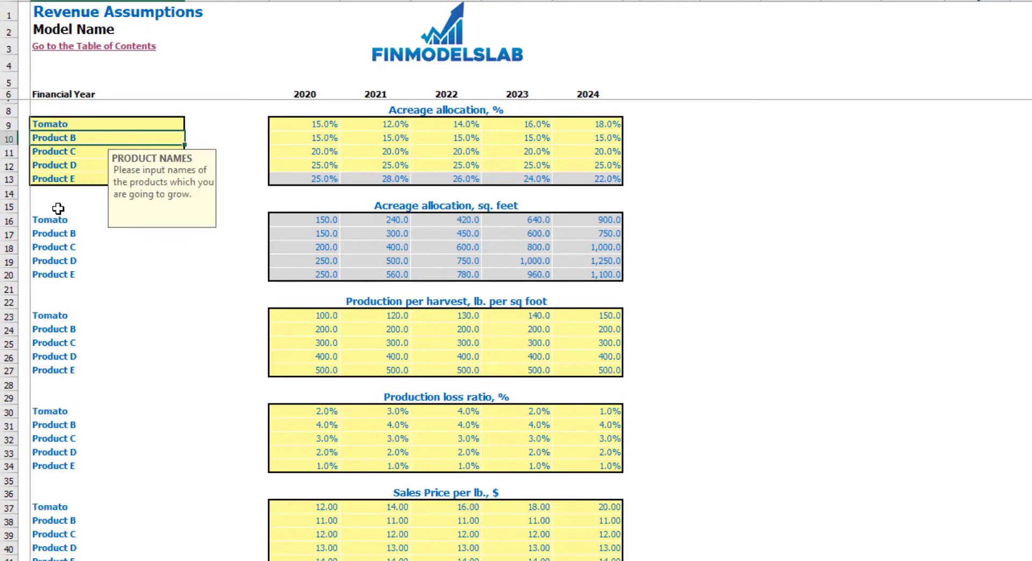
pyautogui.hotkey('ctrl', 'z')
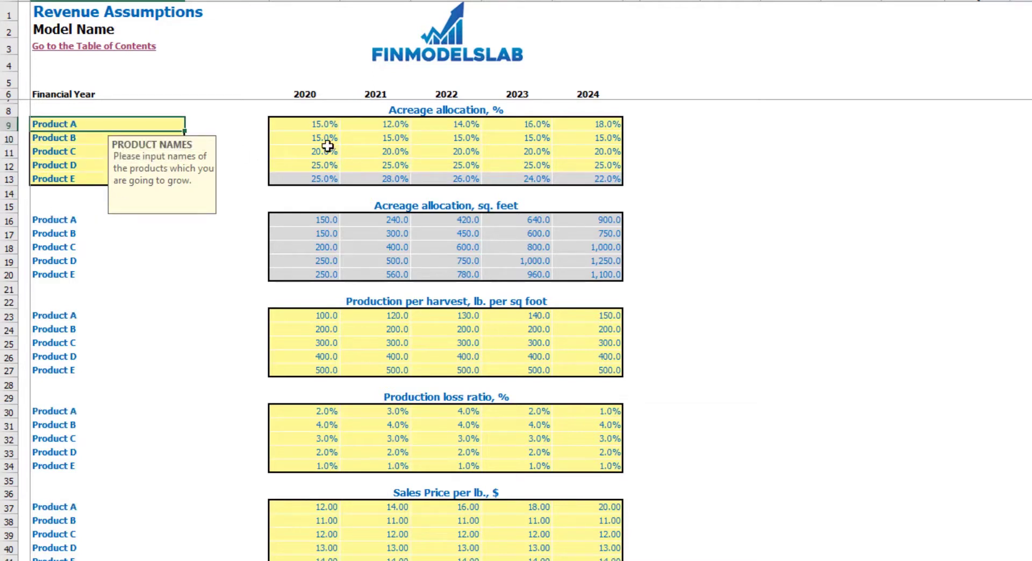
# Step: Set Product A's acreage allocation to 10%, 12%, 15%, 18% and 20% for 2020 through 2024
pyautogui.moveTo(306, 124); pyautogui.dragTo(556, 170)
pyautogui.click(740, 156)
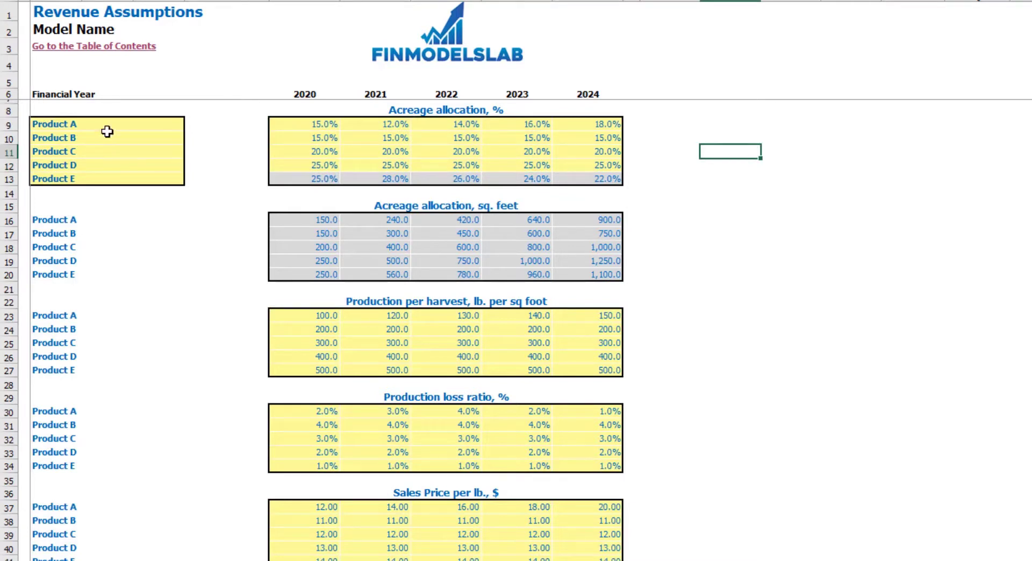
pyautogui.click(335, 129)
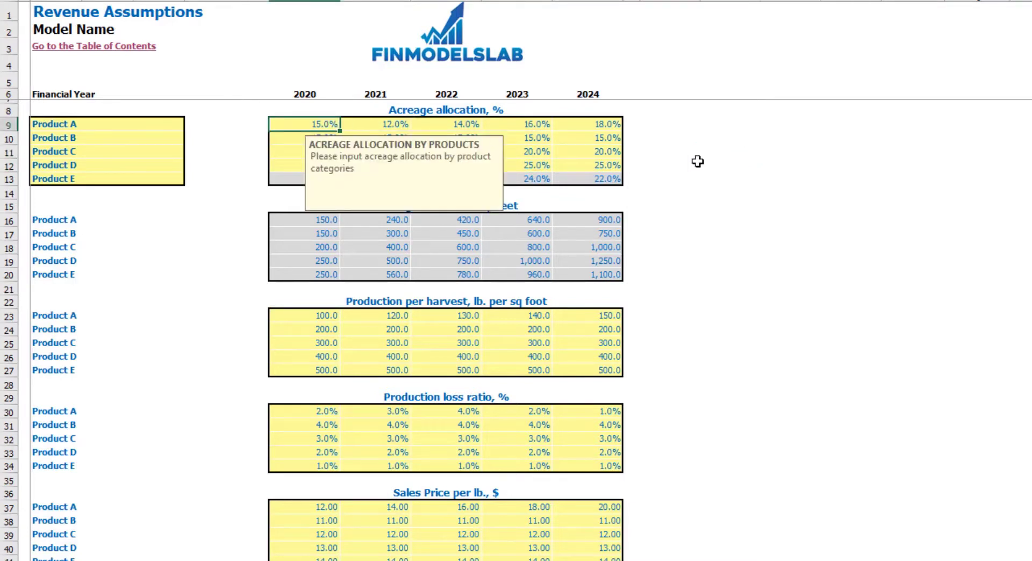
pyautogui.write('10')
pyautogui.press('Tab')
pyautogui.write('12')
pyautogui.press('Tab')
pyautogui.write('15')
pyautogui.press('Tab')
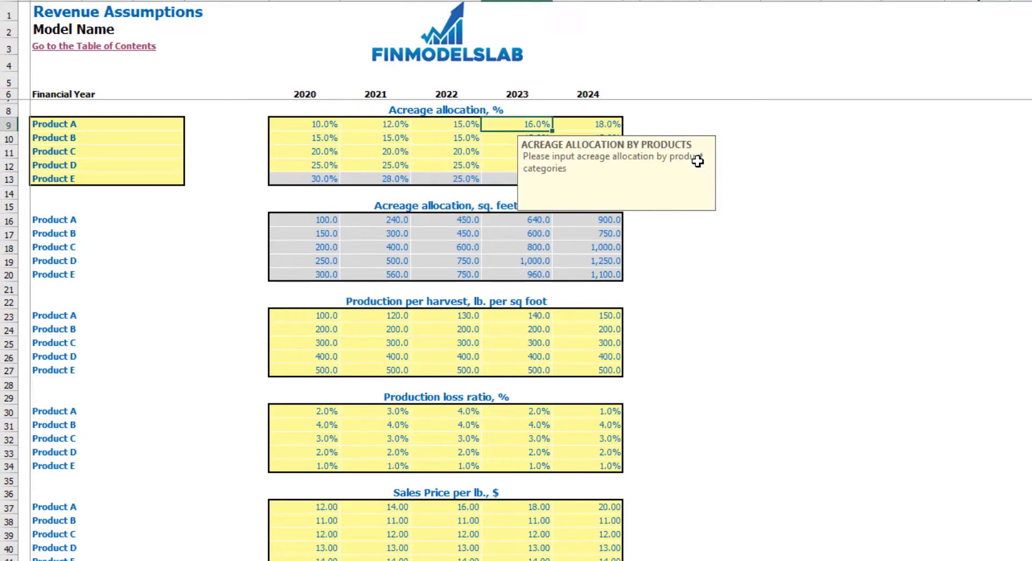
pyautogui.write('18')
pyautogui.press('Tab')
pyautogui.write('20')
pyautogui.press('Return')
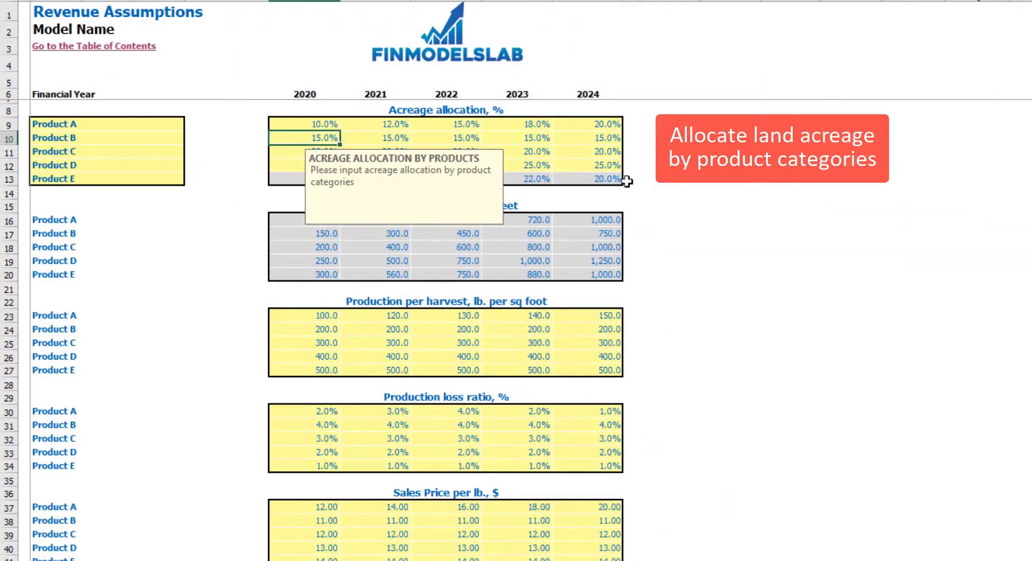
pyautogui.click(664, 166)
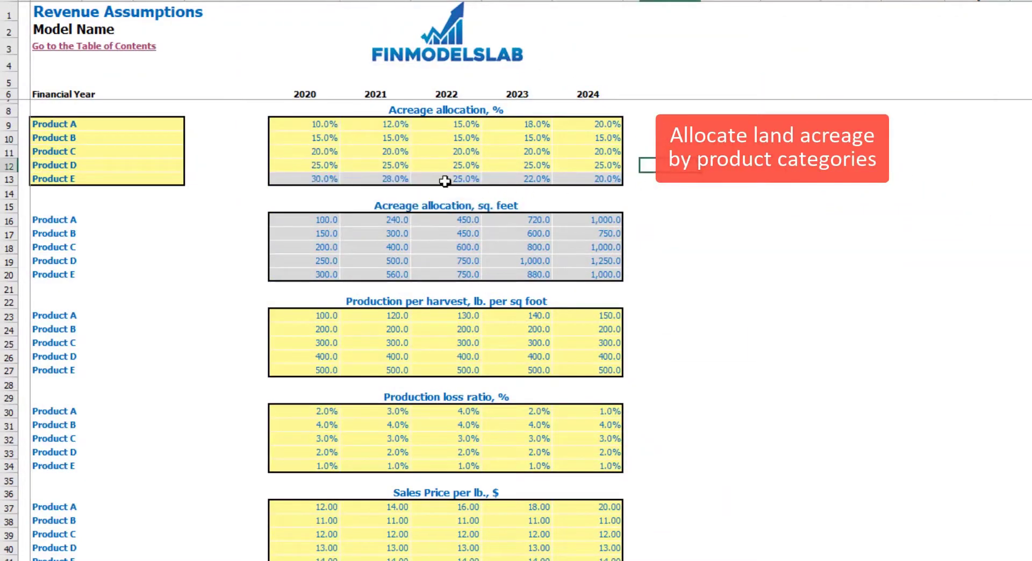
# Step: Test an excessive allocation by setting Product A's 2020 acreage share to 90%
pyautogui.click(331, 179)
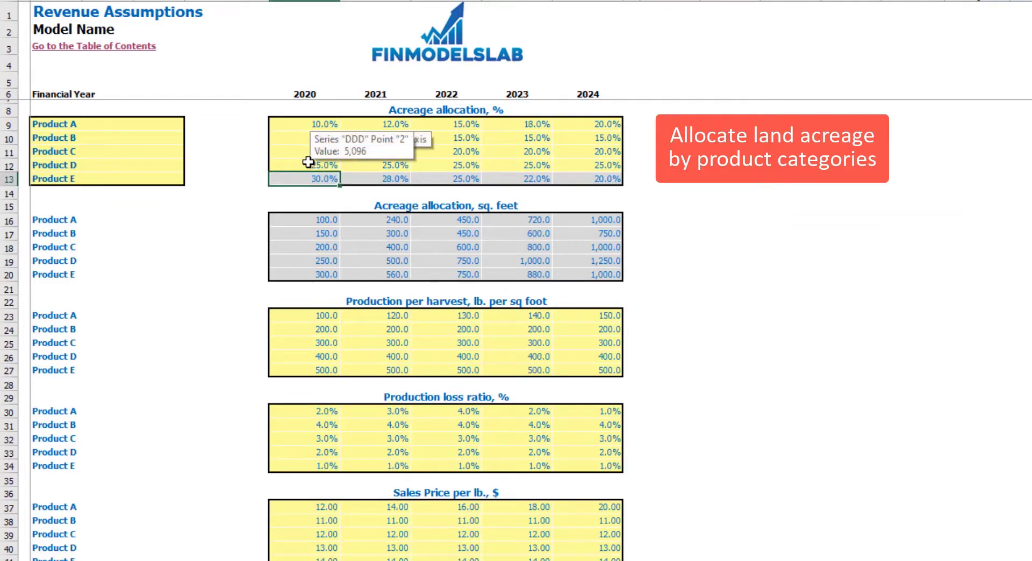
pyautogui.click(788, 180)
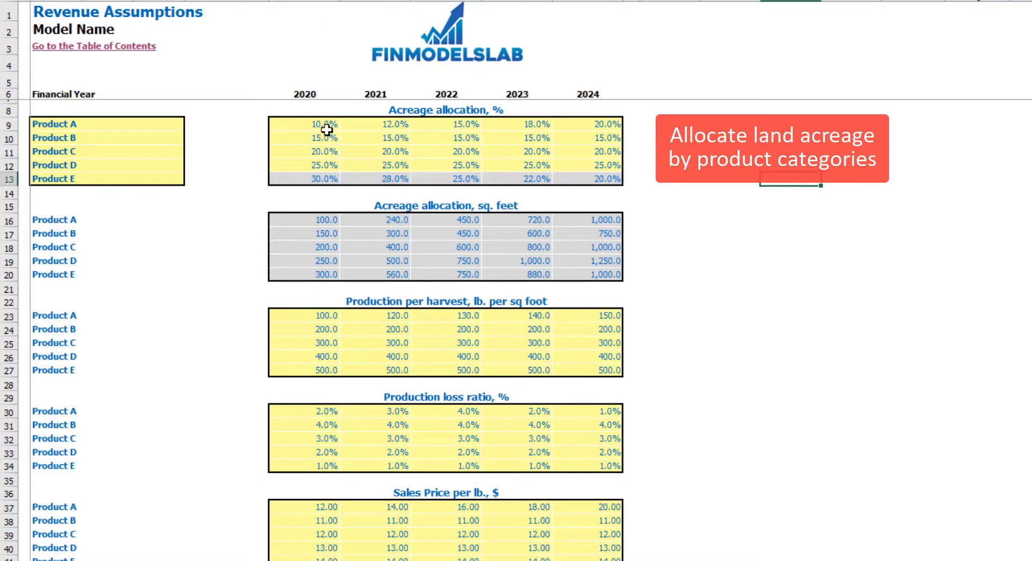
pyautogui.click(326, 126)
pyautogui.write('90')
pyautogui.press('Return')
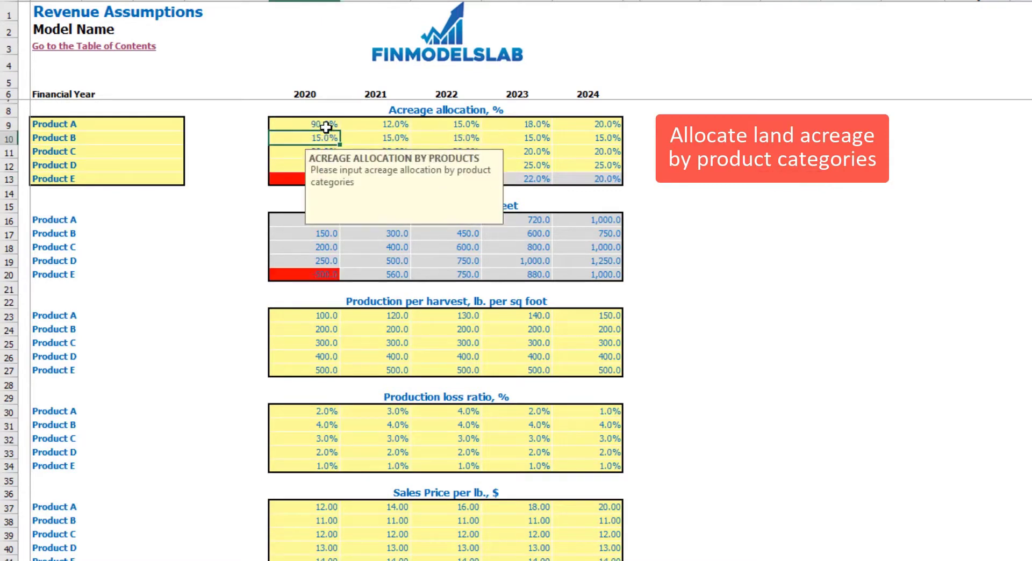
pyautogui.press('Return')
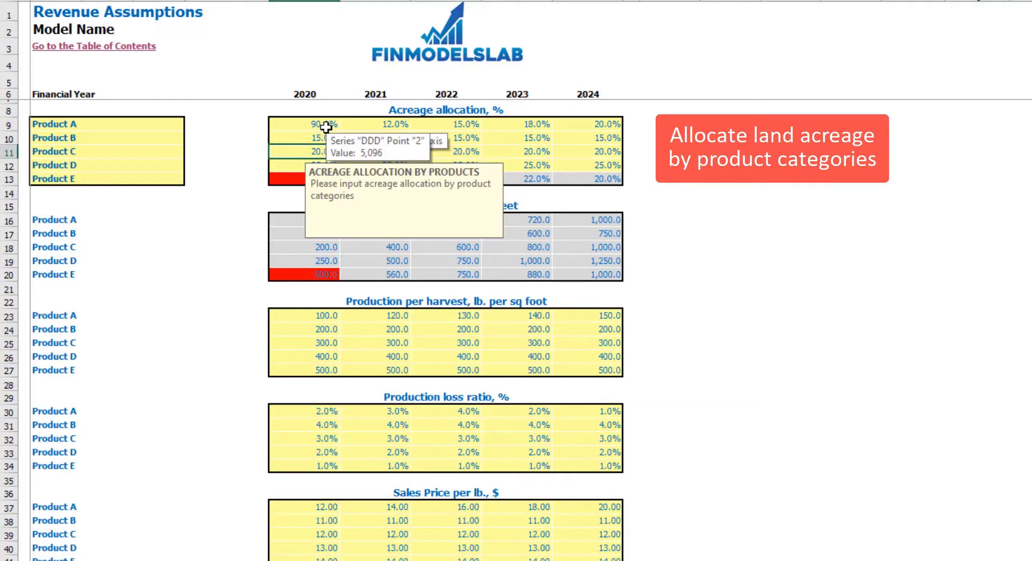
pyautogui.click(893, 359)
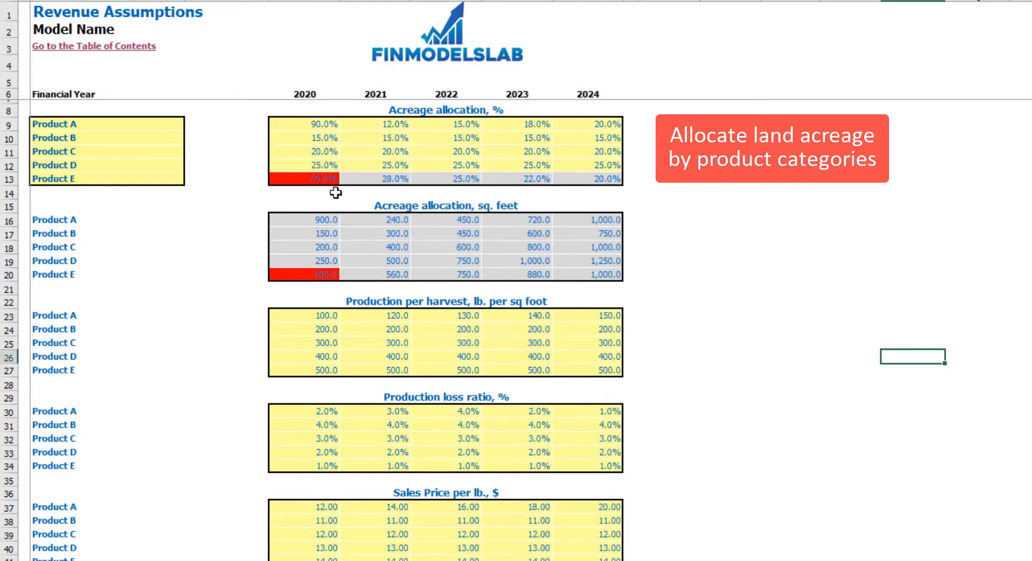
# Step: Examine the formula behind Product E's 2020 acreage allocation without changing it
pyautogui.click(331, 168)
pyautogui.click(322, 182)
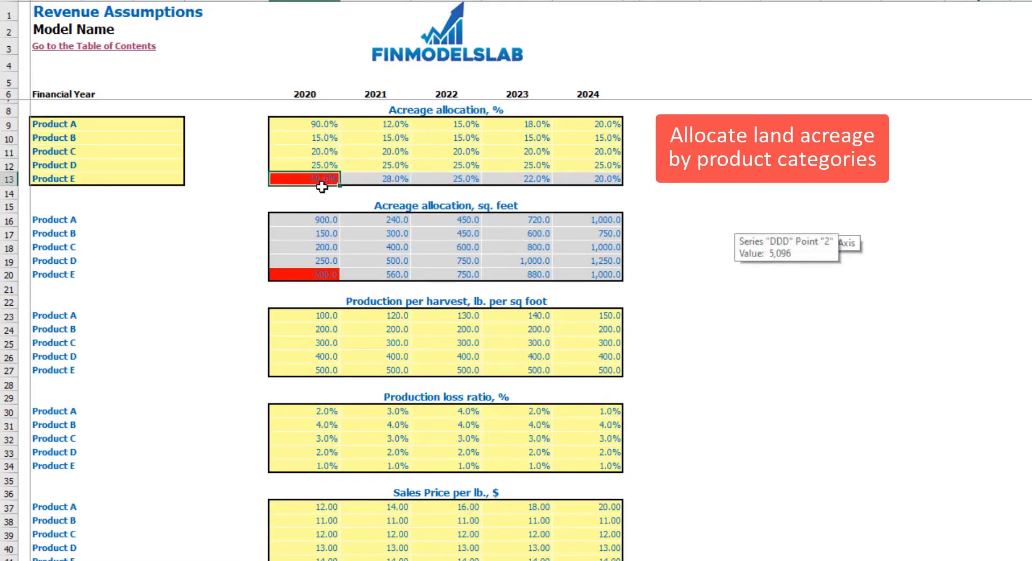
pyautogui.press('F2')
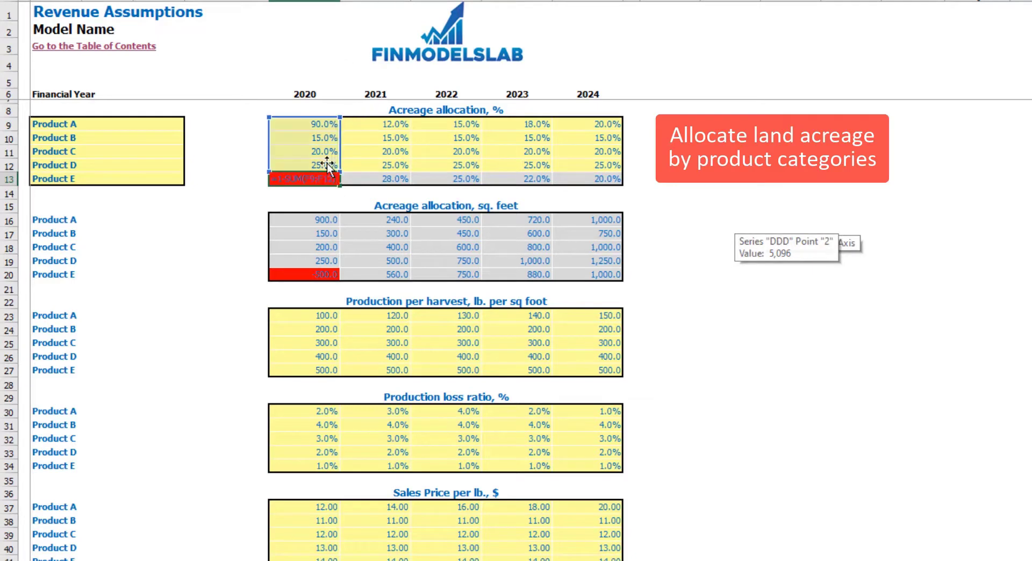
pyautogui.press('Escape')
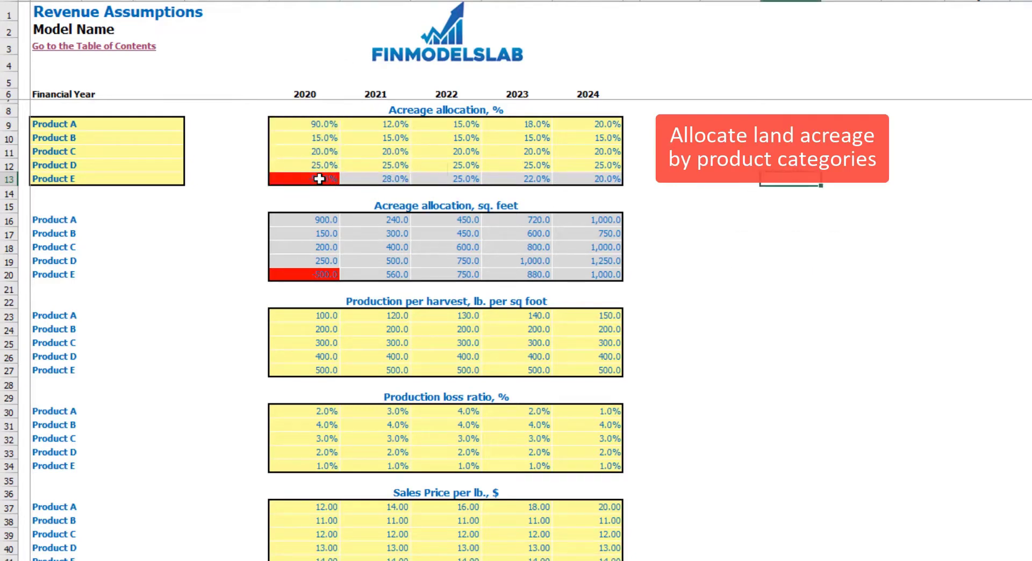
# Step: Set Product A's 2020 acreage allocation back to 10%
pyautogui.click(324, 125)
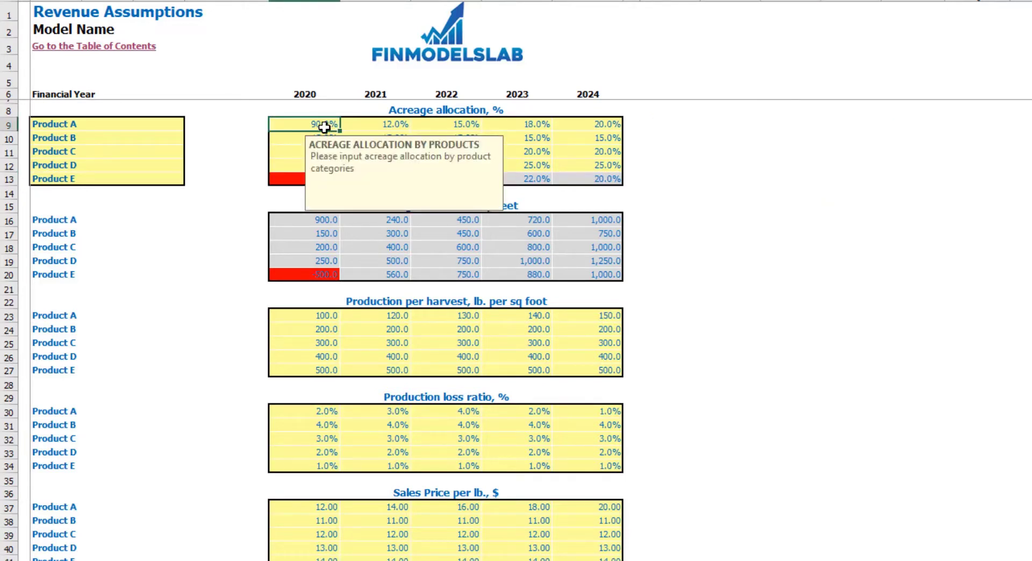
pyautogui.write('10')
pyautogui.press('Return')
pyautogui.moveTo(725, 188); pyautogui.dragTo(721, 184)
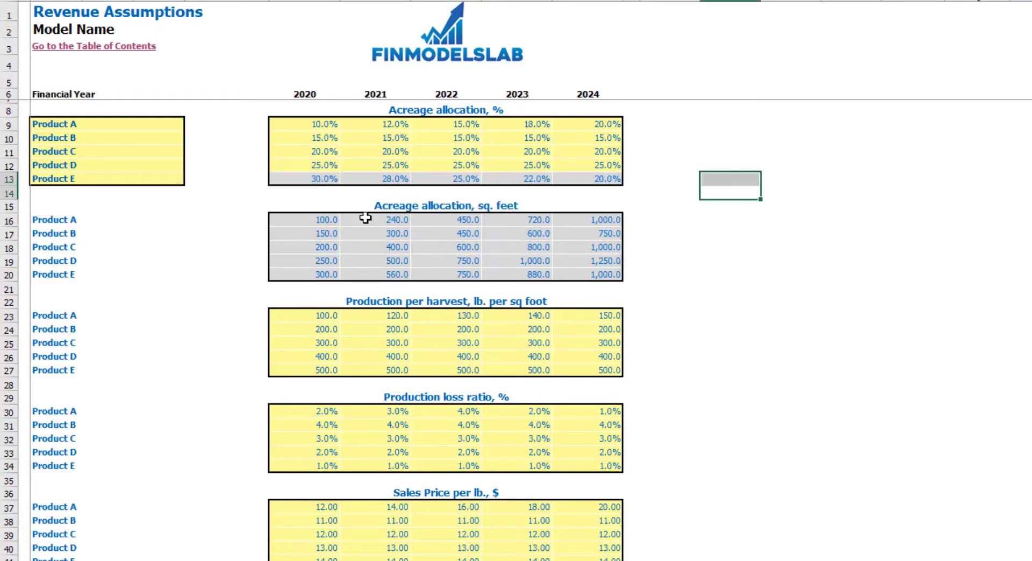
# Step: Examine the calculated acreage allocation in sq. feet and the units in the Production per harvest heading
pyautogui.moveTo(311, 222); pyautogui.dragTo(569, 274)
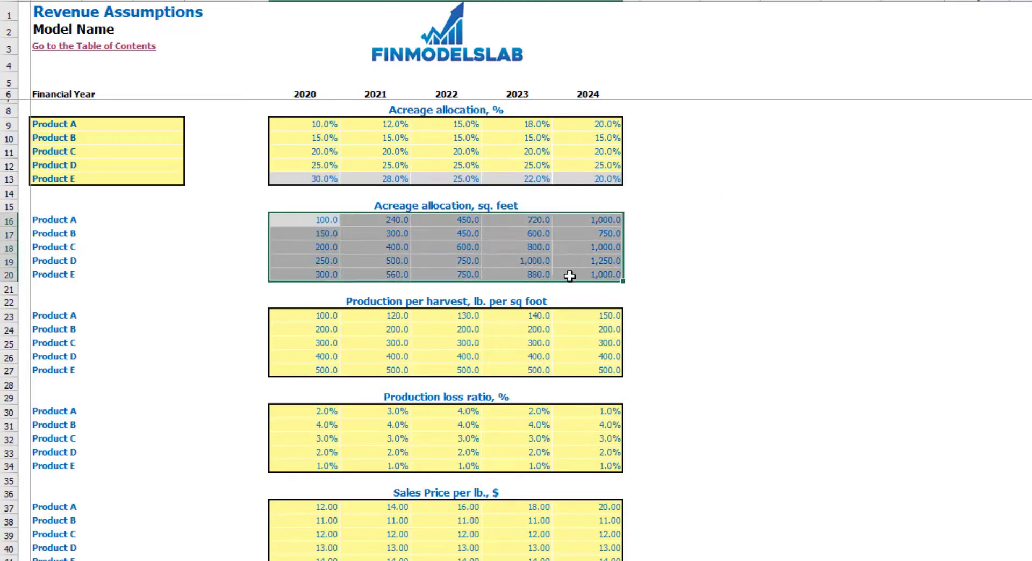
pyautogui.click(790, 208)
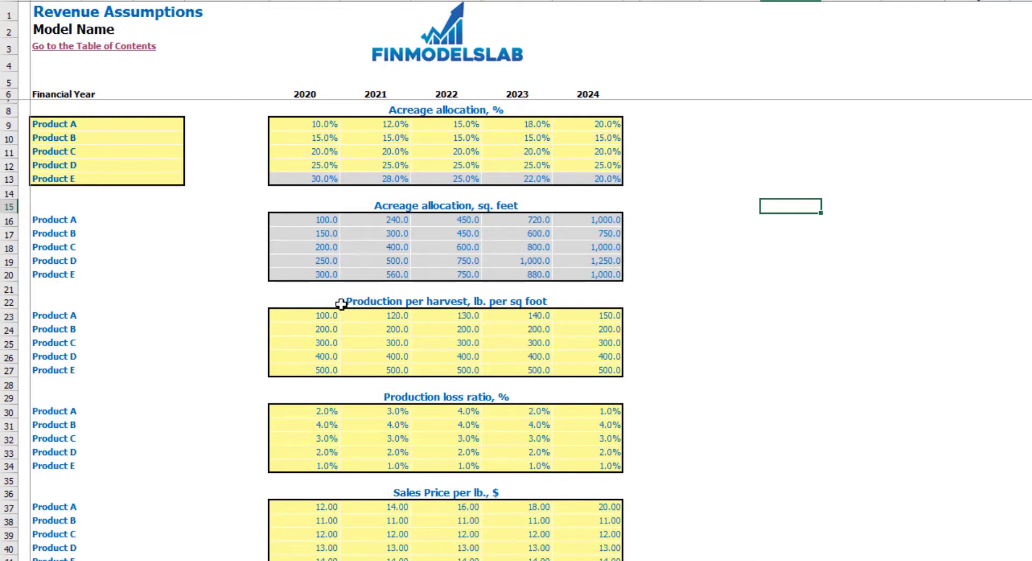
pyautogui.click(504, 300)
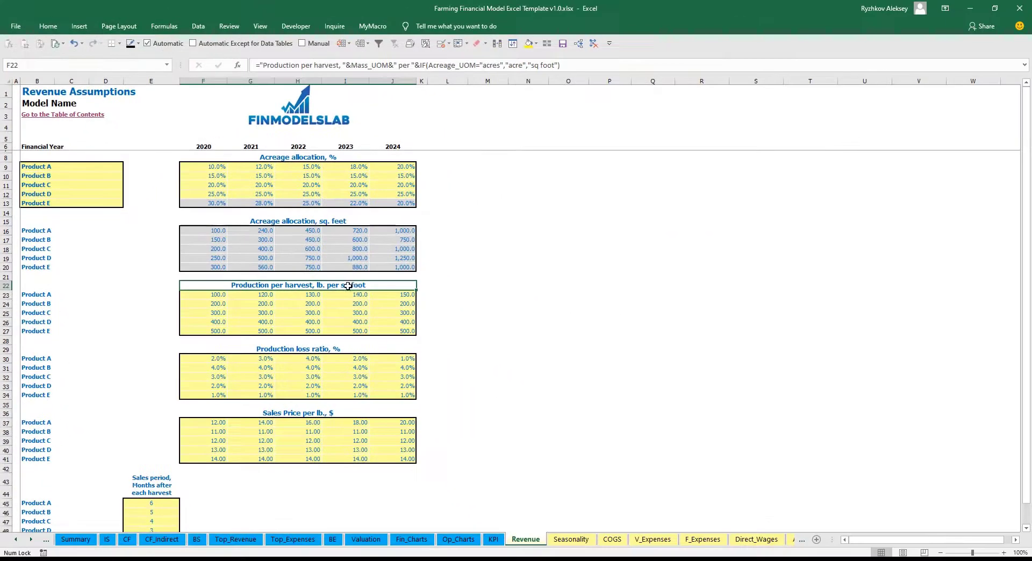
# Step: Set the DashBoard's acreage units to acres and mass units to kg, and check the headings on the Revenue sheet
pyautogui.click(16, 539)
pyautogui.click(76, 539)
pyautogui.click(143, 128)
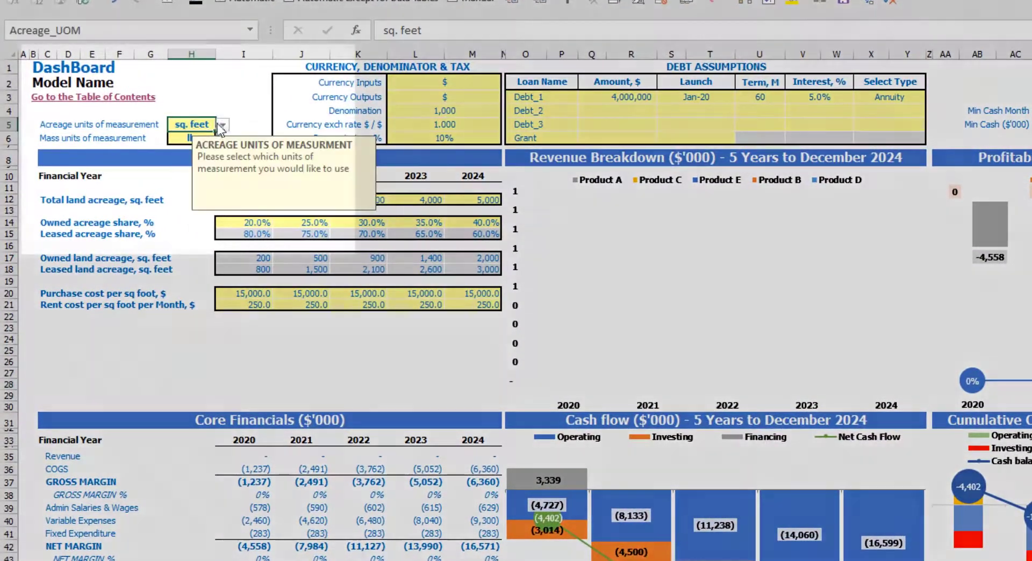
pyautogui.click(221, 125)
pyautogui.click(182, 138)
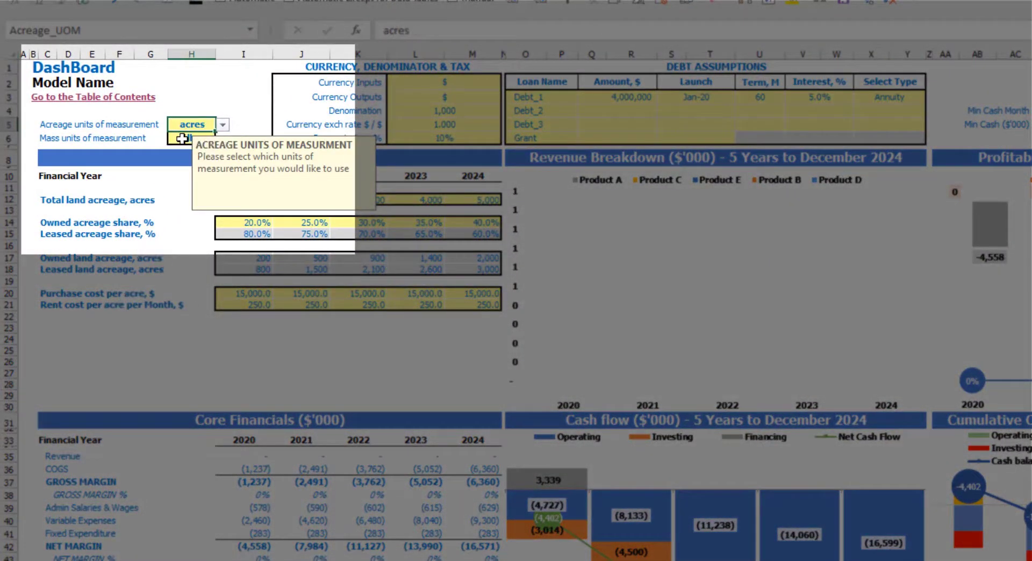
pyautogui.click(182, 138)
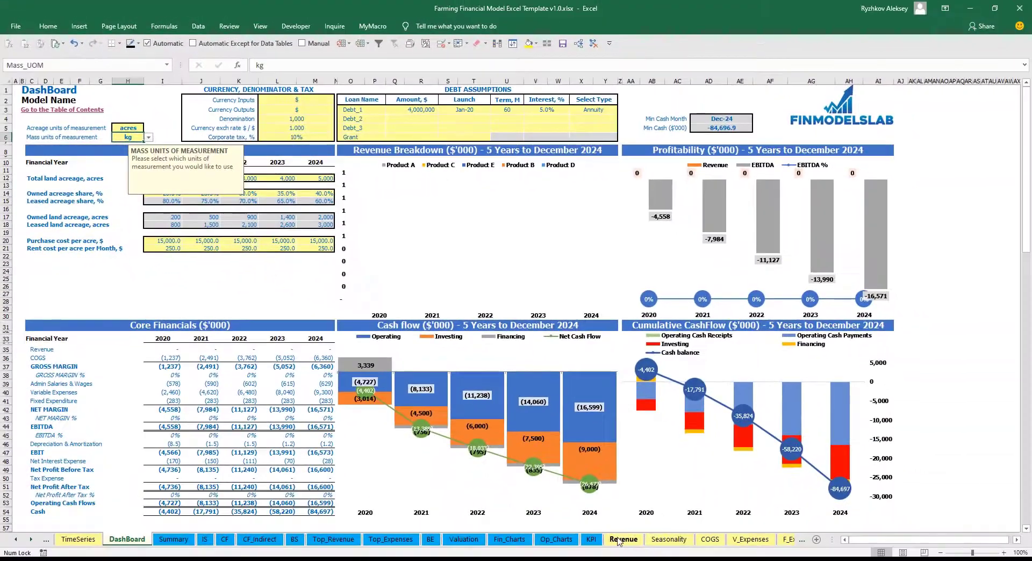
pyautogui.click(647, 555)
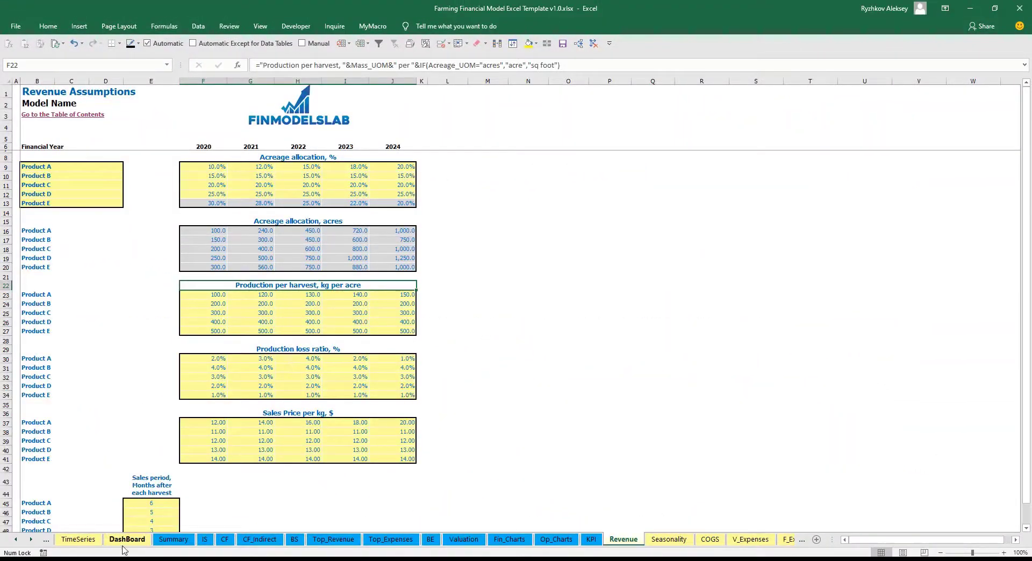
# Step: Set the DashBoard's acreage units to sq. feet and mass units to lb., and return to the Revenue sheet
pyautogui.click(126, 539)
pyautogui.click(128, 128)
pyautogui.click(148, 127)
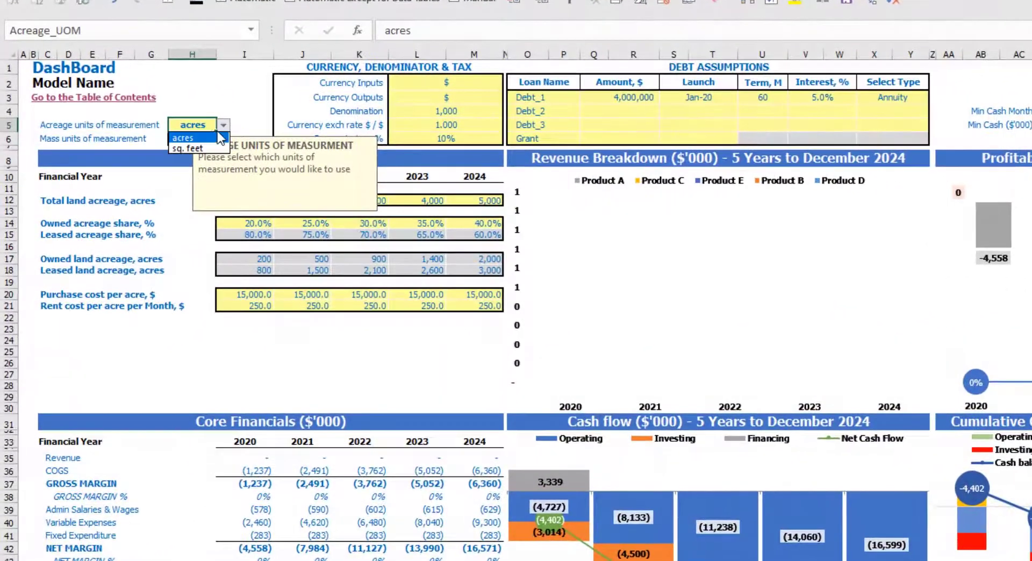
pyautogui.click(187, 148)
pyautogui.click(192, 138)
pyautogui.click(223, 139)
pyautogui.click(209, 161)
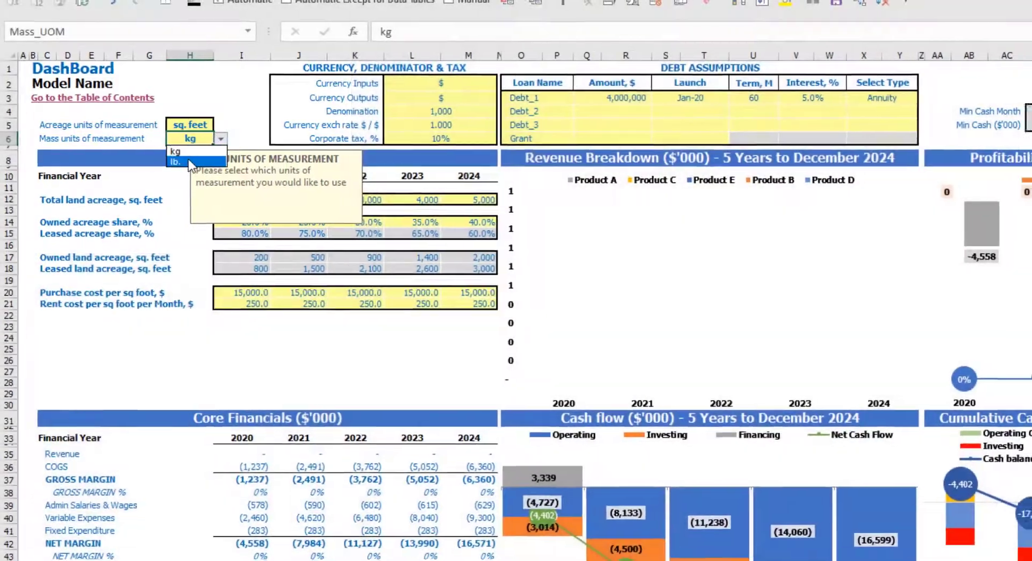
pyautogui.click(646, 542)
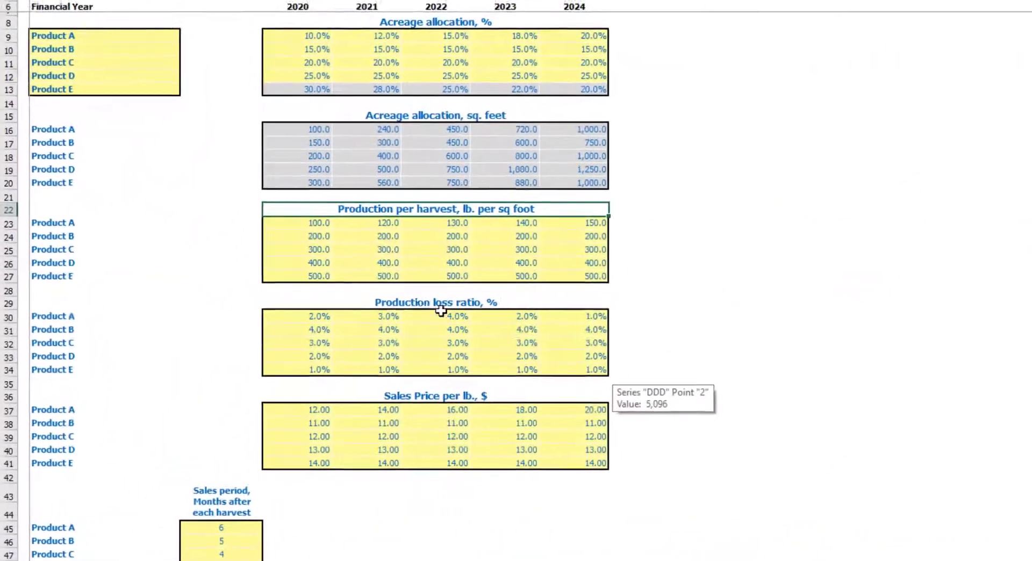
# Step: Set Product A's production per harvest for 2020 through 2024 to 100, 110, 120, 140 and 160
pyautogui.click(228, 291)
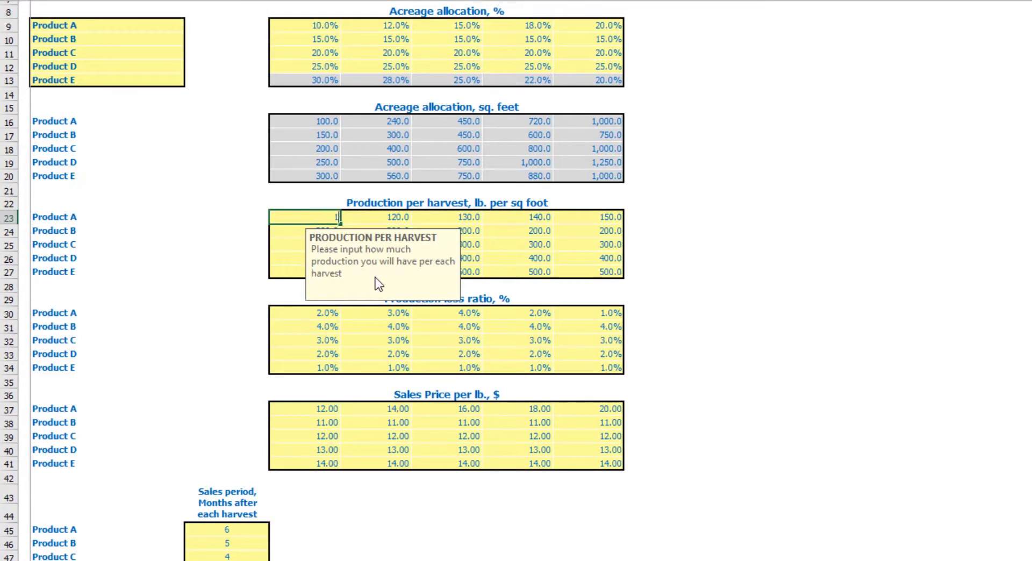
pyautogui.press('Tab')
pyautogui.write('110')
pyautogui.press('Tab')
pyautogui.write('120')
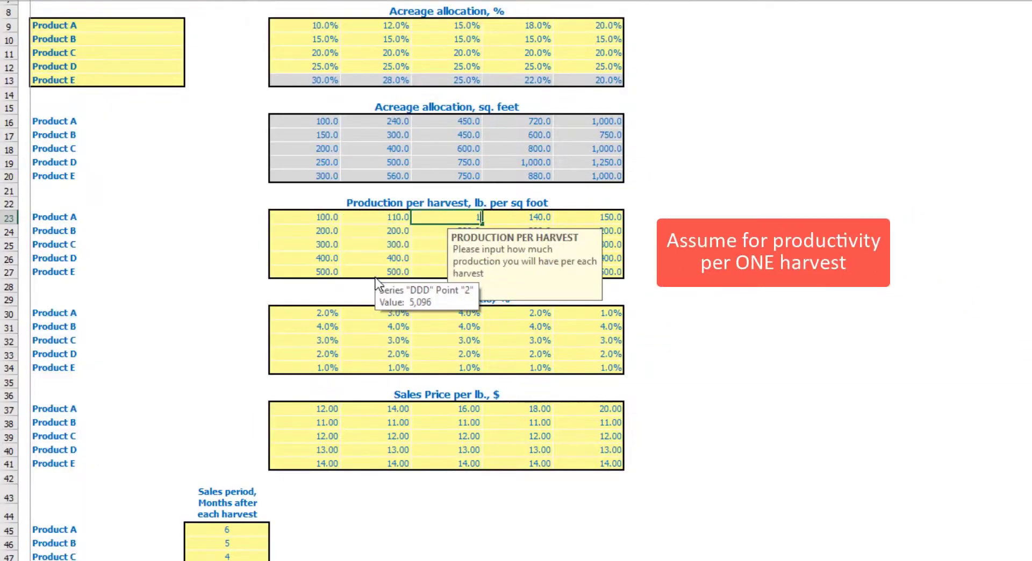
pyautogui.press('Tab')
pyautogui.write('140')
pyautogui.press('Tab')
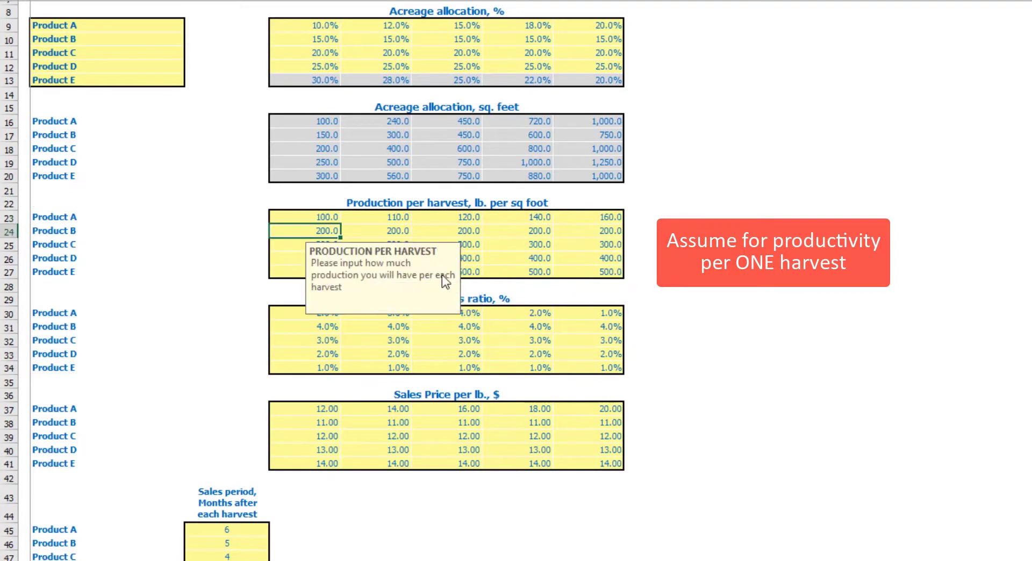
pyautogui.click(710, 203)
pyautogui.click(556, 199)
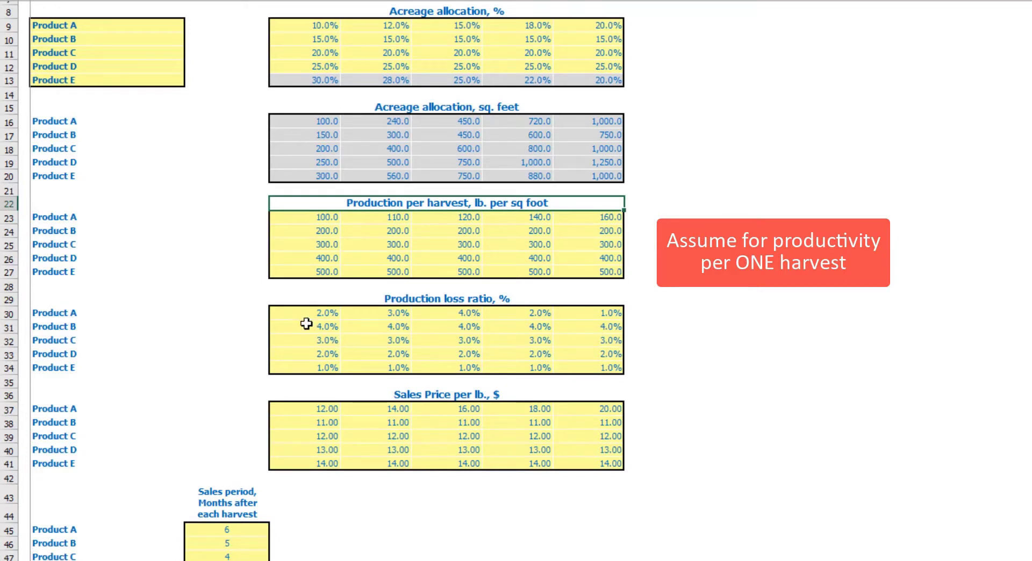
# Step: Set Product A's production loss ratio for 2020 through 2024 to 4%, 5%, 6%, 7% and 8%
pyautogui.moveTo(302, 317); pyautogui.dragTo(569, 361)
pyautogui.click(774, 274)
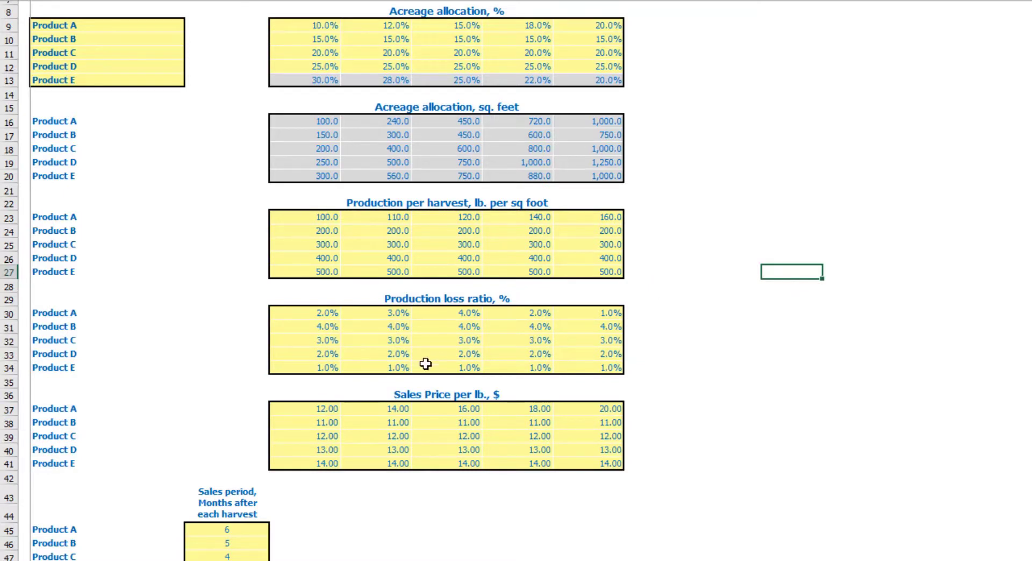
pyautogui.click(308, 318)
pyautogui.press('Right')
pyautogui.press('Left')
pyautogui.write('4')
pyautogui.press('Tab')
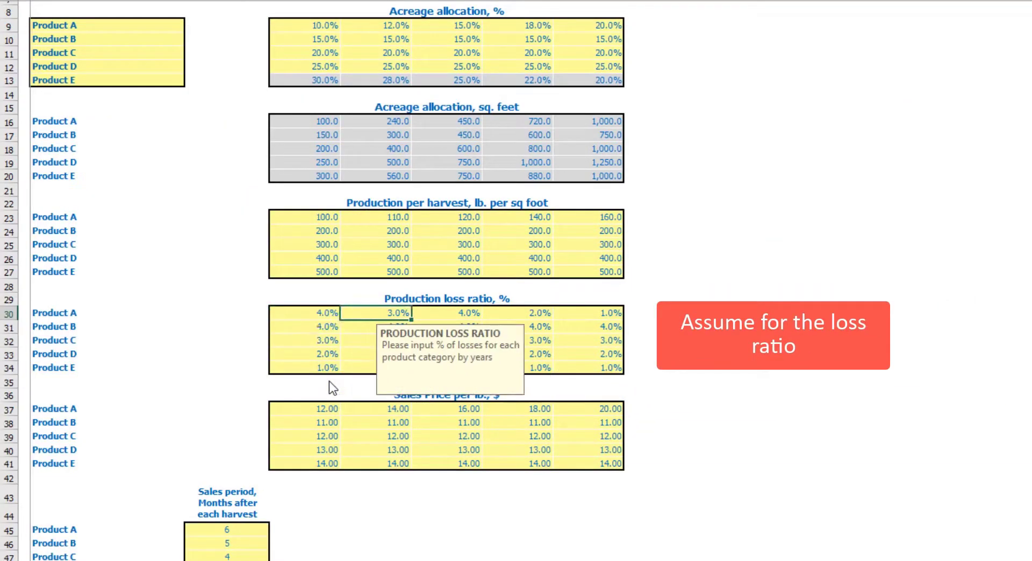
pyautogui.write('5')
pyautogui.press('Tab')
pyautogui.write('6')
pyautogui.press('Tab')
pyautogui.write('2')
pyautogui.press('Tab')
pyautogui.write('8')
pyautogui.press('Return')
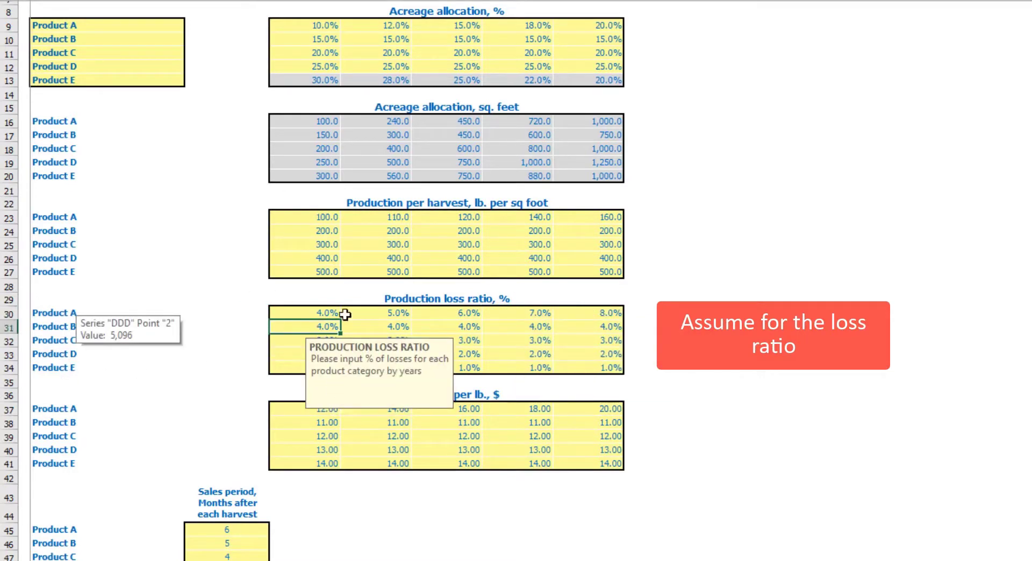
# Step: Highlight the production loss ratio inputs for all products and years to review them
pyautogui.click(326, 314)
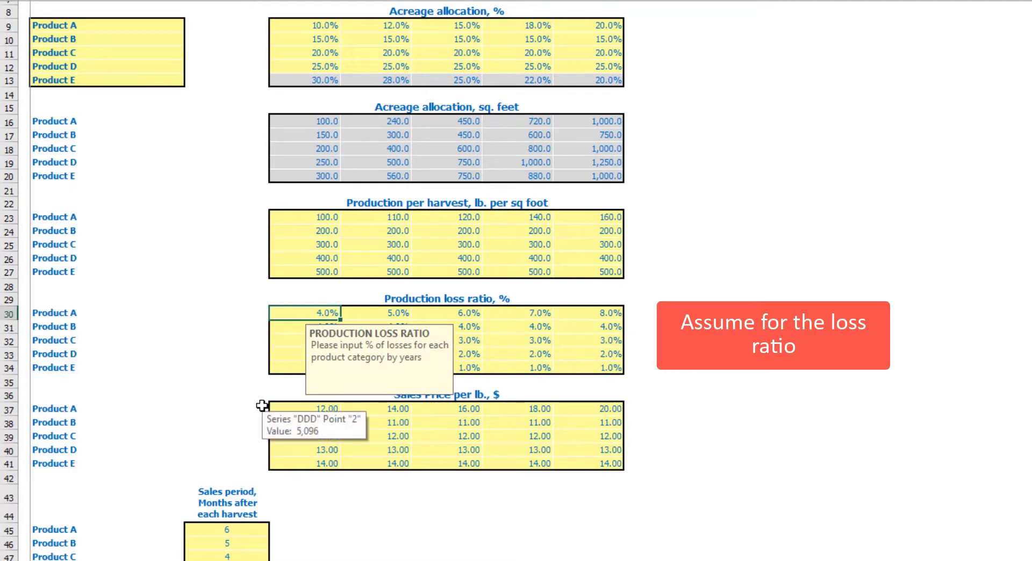
pyautogui.hotkey('ctrl', 'shift', 'Right')
pyautogui.hotkey('ctrl', 'shift', 'Down')
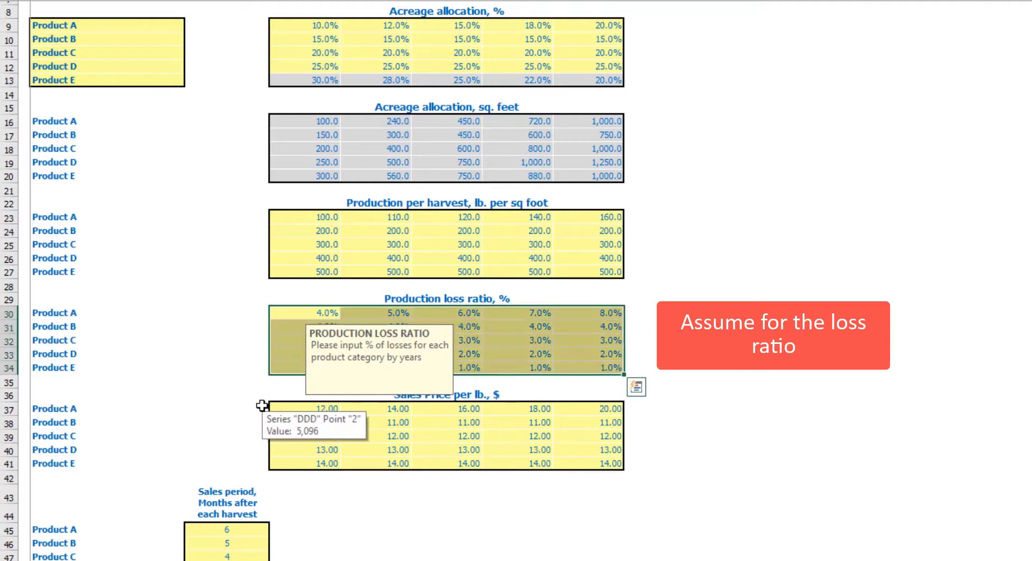
pyautogui.click(967, 159)
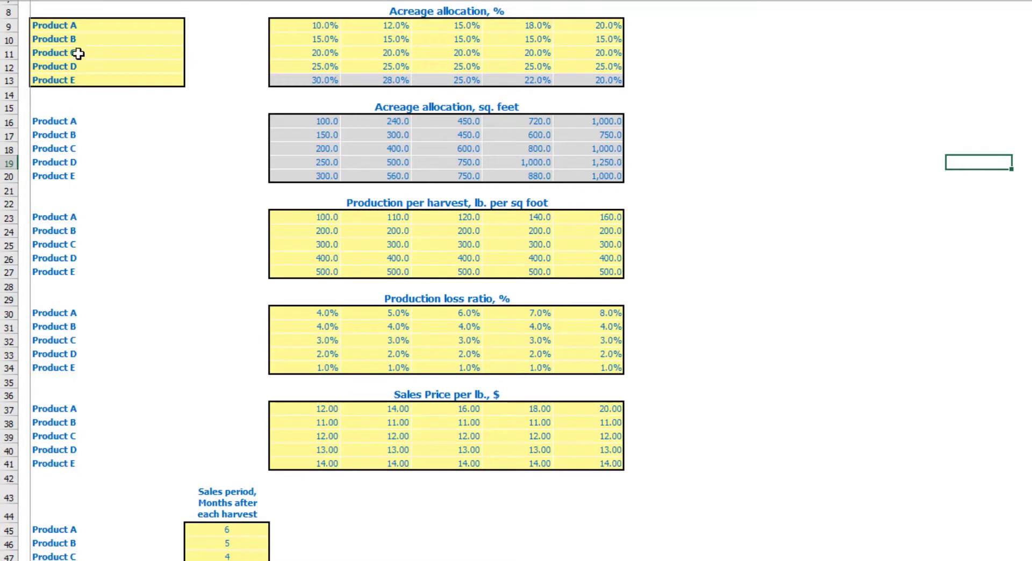
# Step: Clear the names of Product D and Product E and Product D's acreage allocation percentages for all years
pyautogui.moveTo(84, 72); pyautogui.dragTo(107, 77)
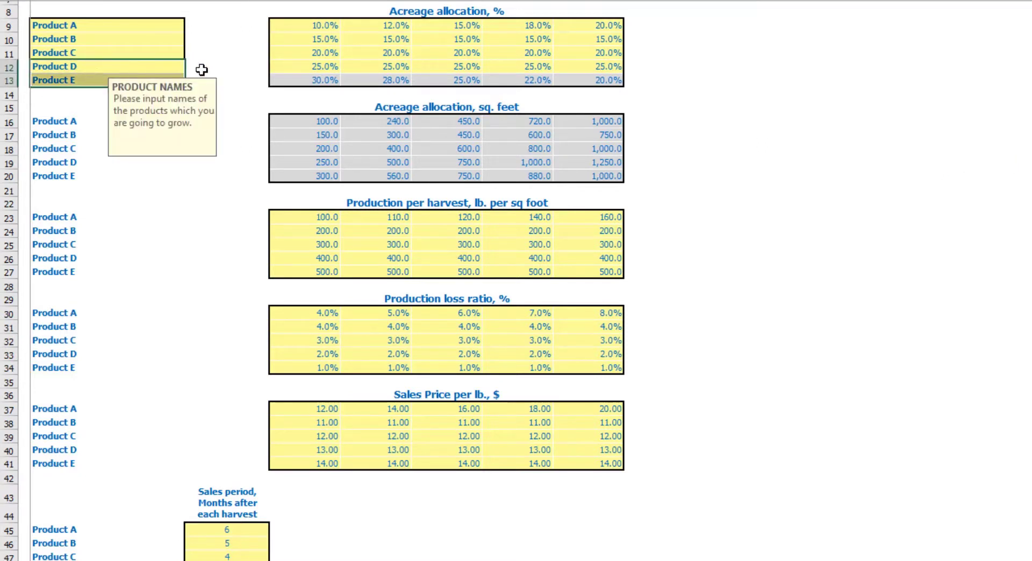
pyautogui.press('Delete')
pyautogui.moveTo(323, 66); pyautogui.dragTo(588, 66)
pyautogui.press('Delete')
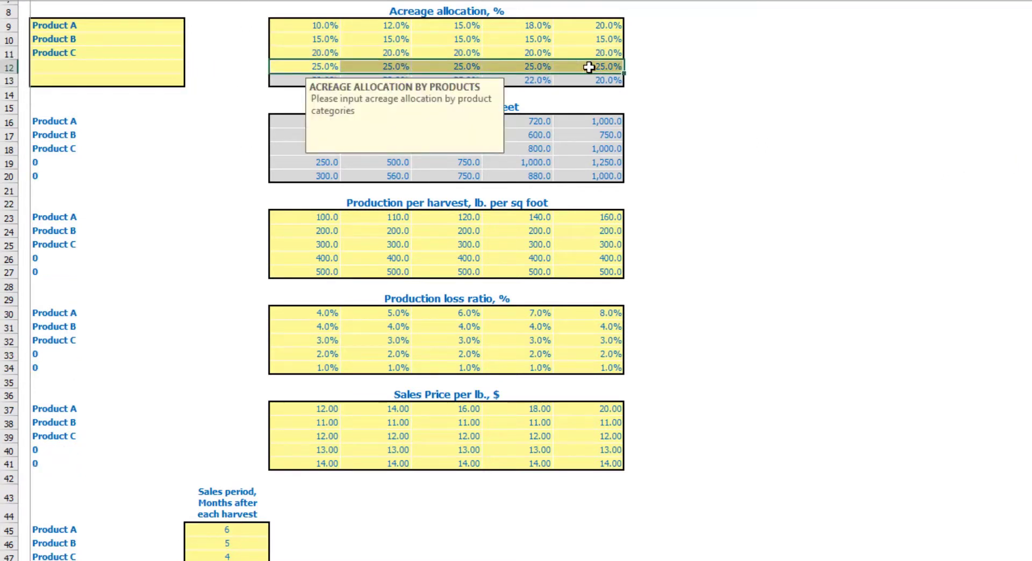
# Step: Set the 2020 acreage allocation to 50% for Product A and 25% each for Product B and Product C
pyautogui.click(318, 41)
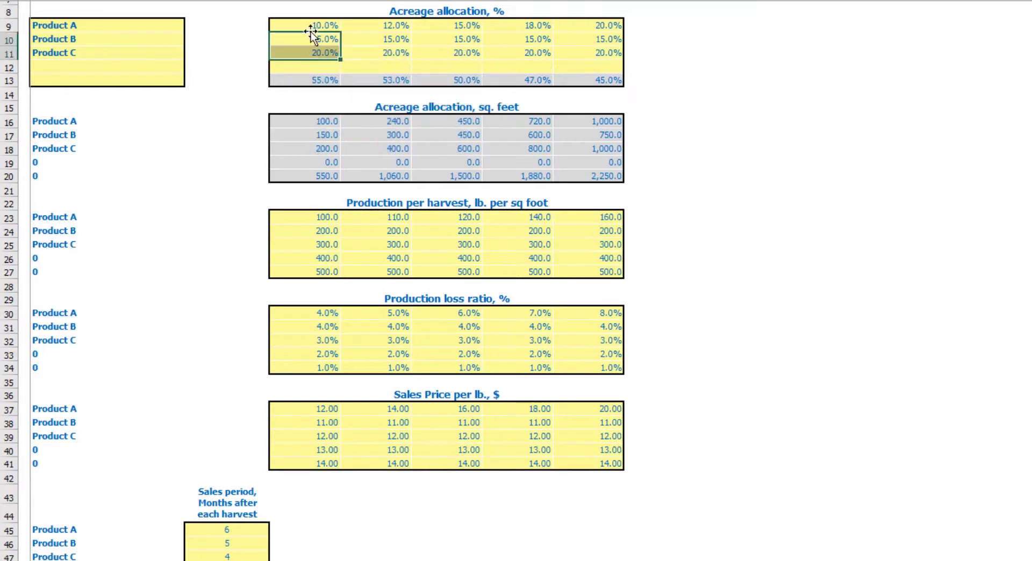
pyautogui.click(324, 25)
pyautogui.write('50')
pyautogui.press('Return')
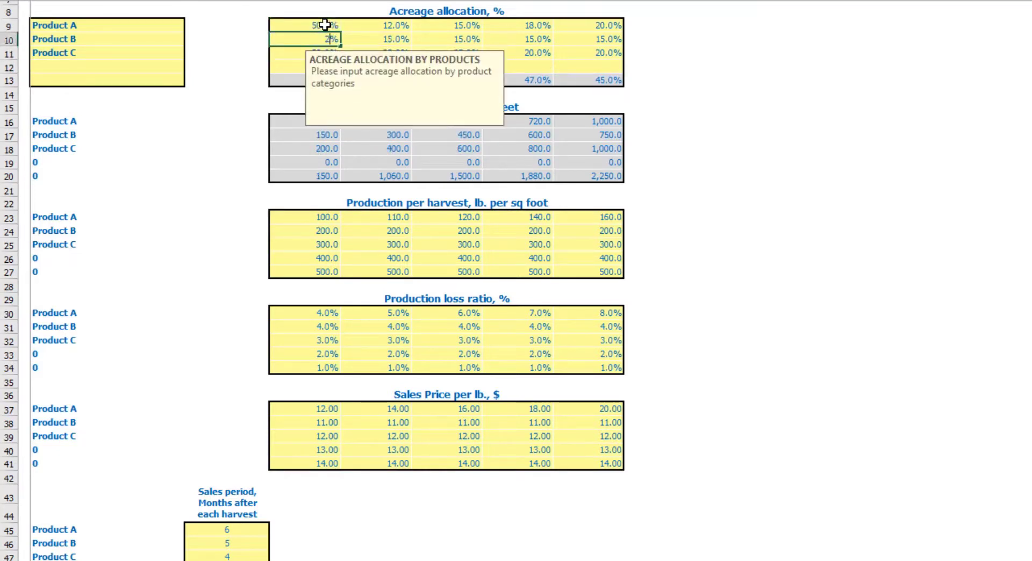
pyautogui.write('25')
pyautogui.press('Return')
pyautogui.write('25')
pyautogui.press('Return')
# Step: Copy the 2020 acreage allocations of Products A, B and C across 2021 through 2024
pyautogui.press('Up')
pyautogui.press('Up')
pyautogui.press('Up')
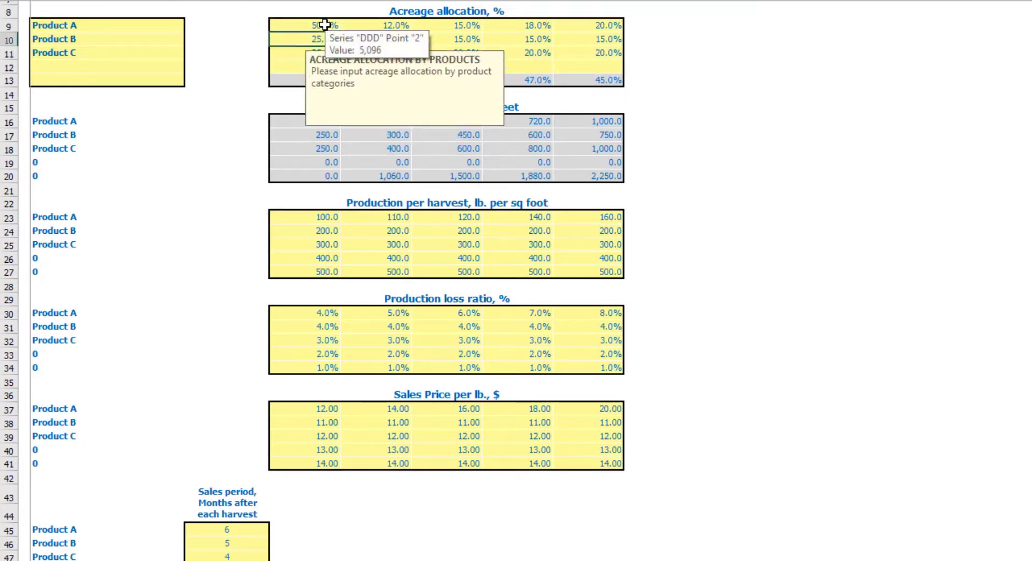
pyautogui.hotkey('shift', 'Down')
pyautogui.hotkey('shift', 'Down')
pyautogui.hotkey('ctrl', 'c')
pyautogui.hotkey('shift', 'Up')
pyautogui.hotkey('shift', 'Up')
pyautogui.hotkey('ctrl', 'shift', 'Right')
pyautogui.hotkey('ctrl', 'v')
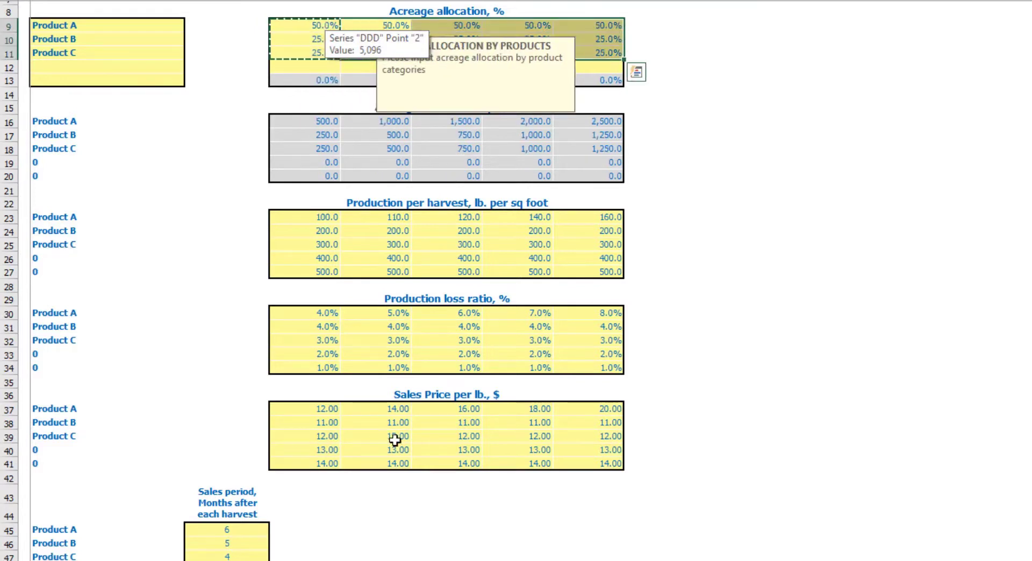
pyautogui.click(788, 299)
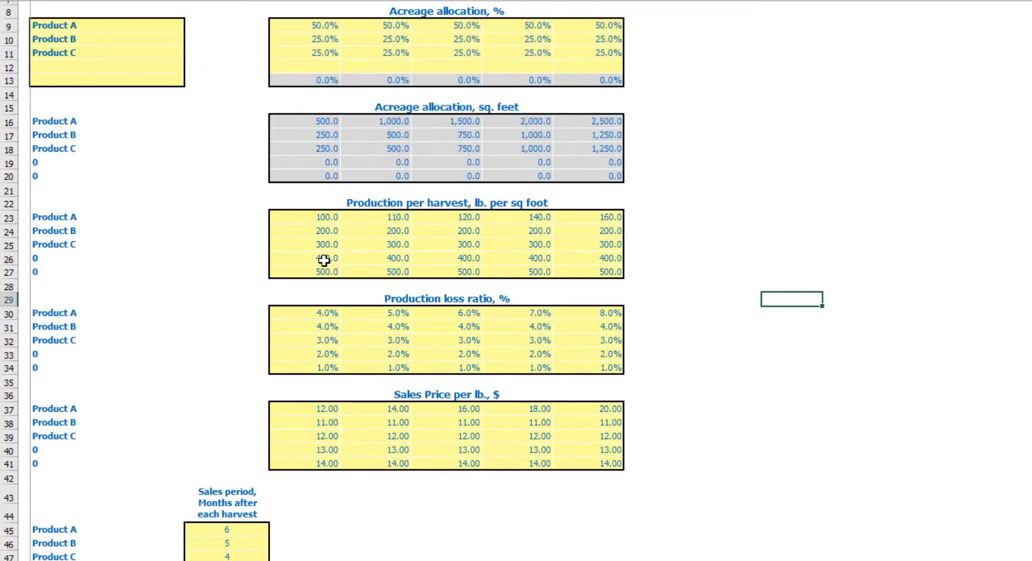
# Step: Clear the production per harvest and loss ratio values of the two unnamed products for all years
pyautogui.moveTo(325, 264); pyautogui.dragTo(591, 271)
pyautogui.press('Delete')
pyautogui.moveTo(320, 355); pyautogui.dragTo(603, 371)
pyautogui.press('Delete')
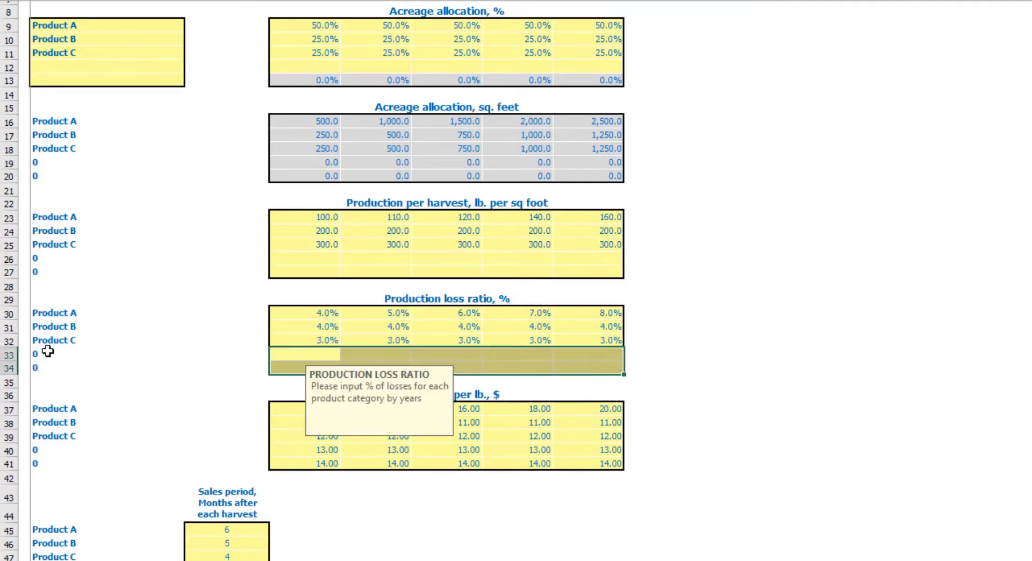
# Step: Undo the changes back to the five-product setup, restoring Products D and E with their original allocations and inputs
pyautogui.hotkey('ctrl', 'z')
pyautogui.hotkey('ctrl', 'z')
pyautogui.hotkey('ctrl', 'z')
pyautogui.hotkey('ctrl', 'z')
pyautogui.hotkey('ctrl', 'z')
pyautogui.hotkey('ctrl', 'z')
pyautogui.hotkey('ctrl', 'z')
pyautogui.hotkey('ctrl', 'z')
pyautogui.hotkey('ctrl', 'z')
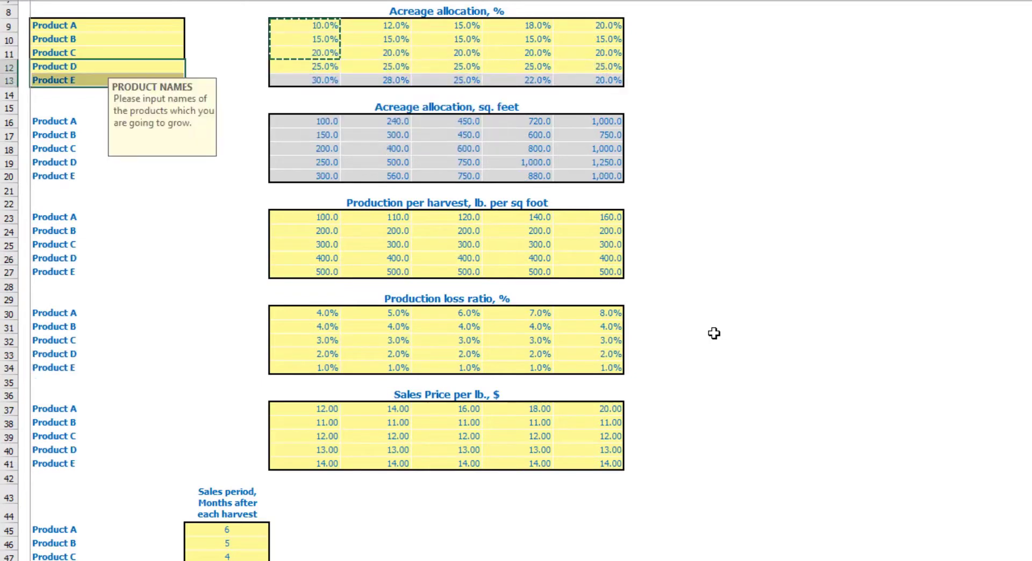
pyautogui.click(779, 286)
# Step: Set Product A's sales price per lb. for 2020 through 2024 to 10, 15, 20, 25 and 30
pyautogui.scroll(-3, 367, 409)
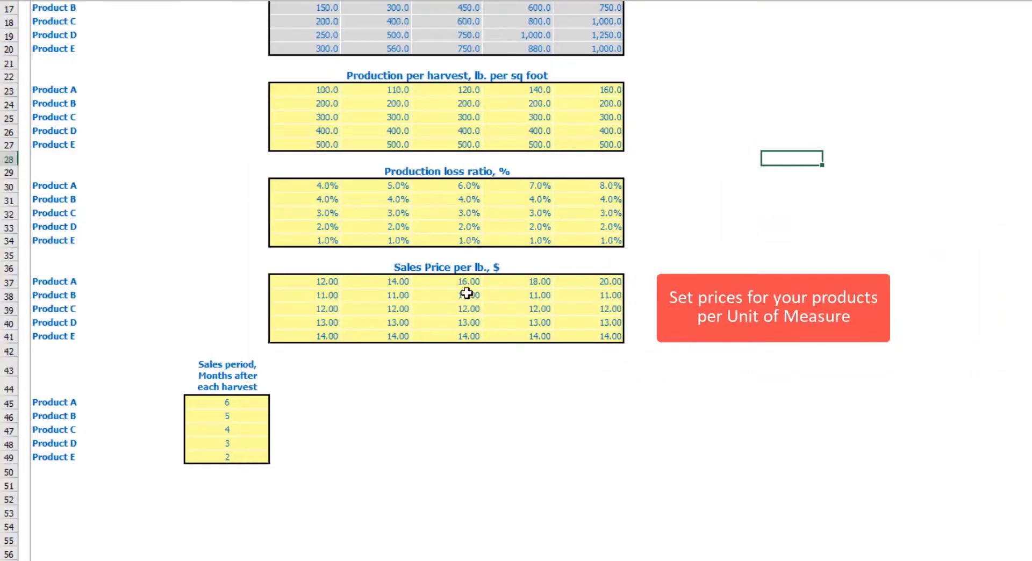
pyautogui.click(323, 283)
pyautogui.write('10')
pyautogui.press('Tab')
pyautogui.write('15')
pyautogui.press('Tab')
pyautogui.write('25')
pyautogui.press('Tab')
pyautogui.write('30')
pyautogui.press('Return')
pyautogui.click(562, 416)
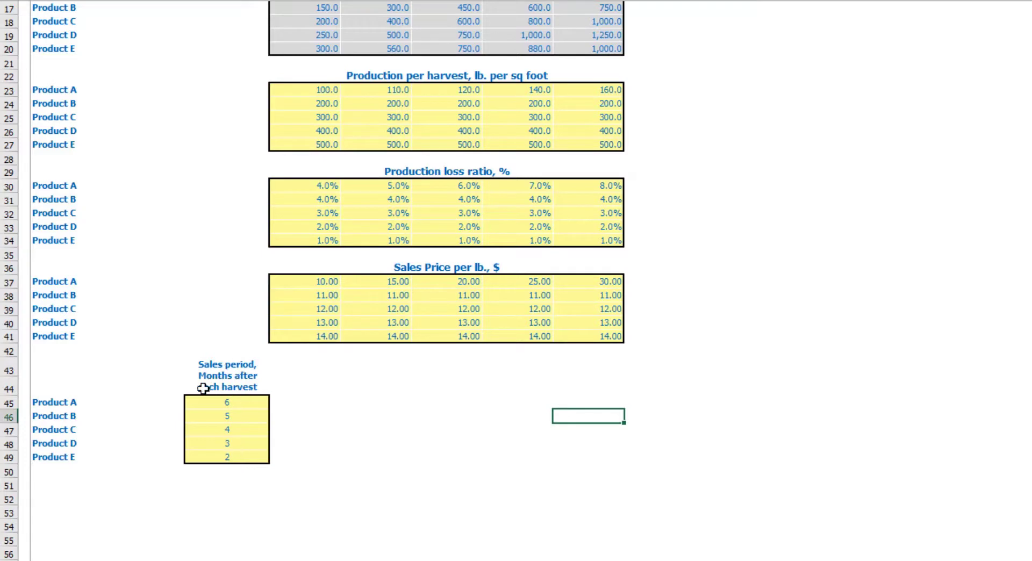
# Step: Set Product A's sales period after each harvest to 1 month
pyautogui.click(239, 402)
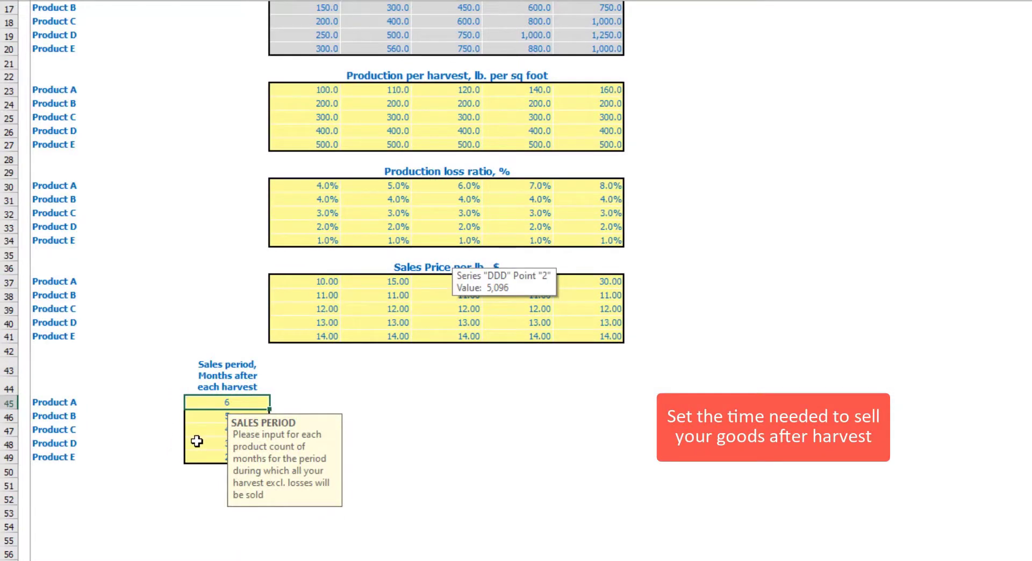
pyautogui.press('Return')
pyautogui.moveTo(332, 370); pyautogui.dragTo(345, 370)
pyautogui.click(237, 381)
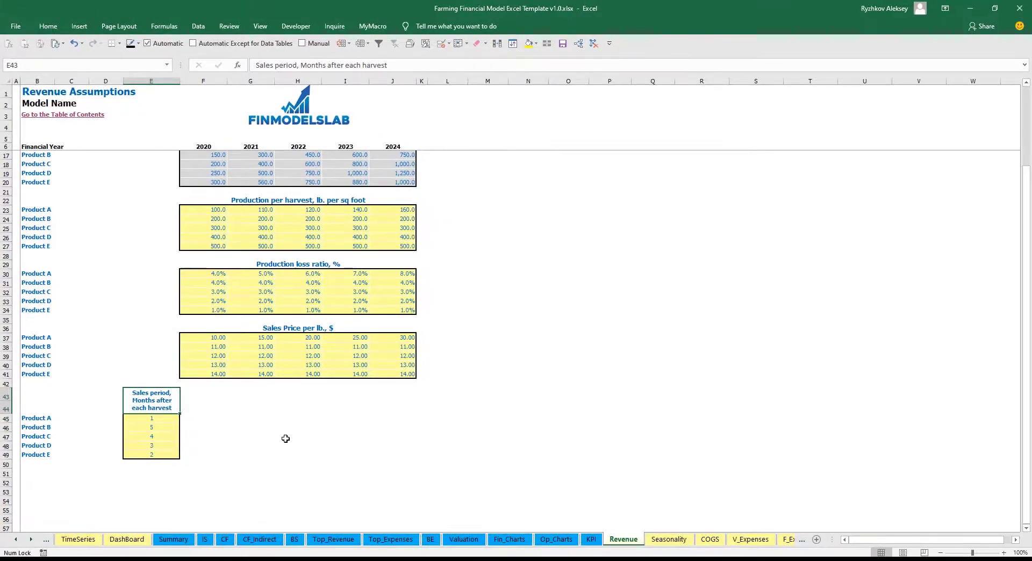
# Step: Go to the Seasonality sheet and highlight the product names in the harvest schedule
pyautogui.scroll(3, 285, 439)
pyautogui.click(675, 544)
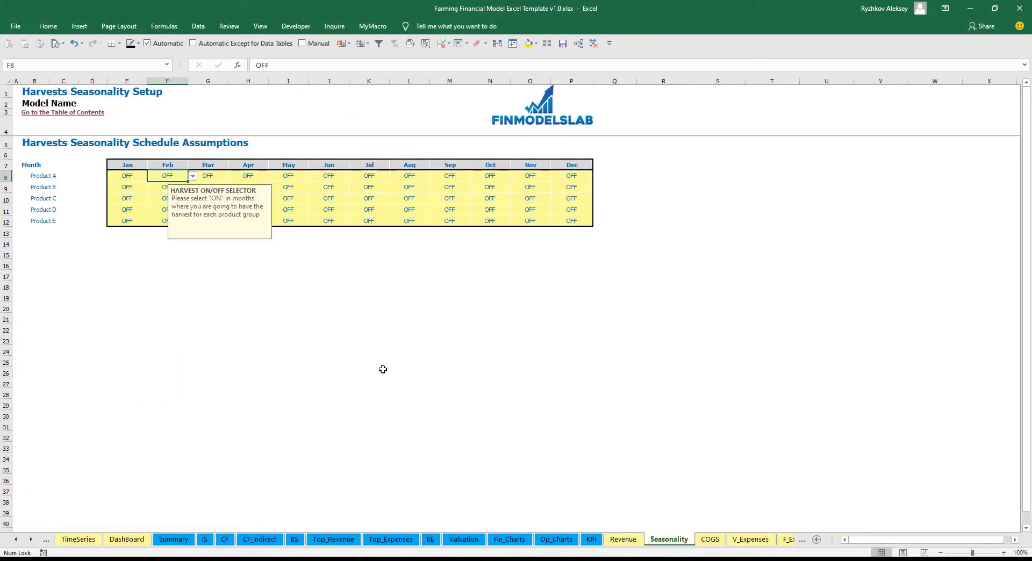
pyautogui.click(399, 379)
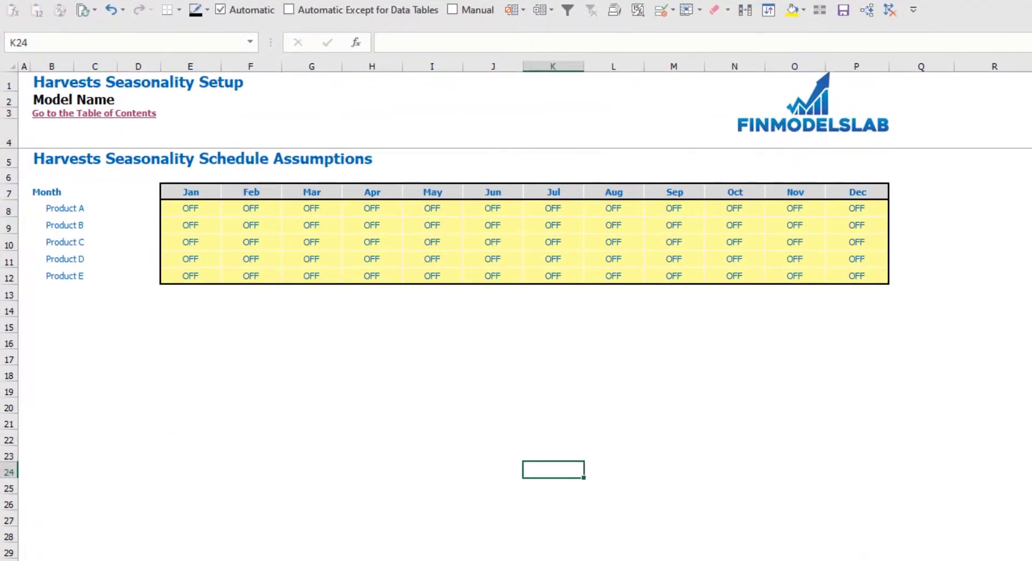
pyautogui.moveTo(52, 207); pyautogui.dragTo(59, 276)
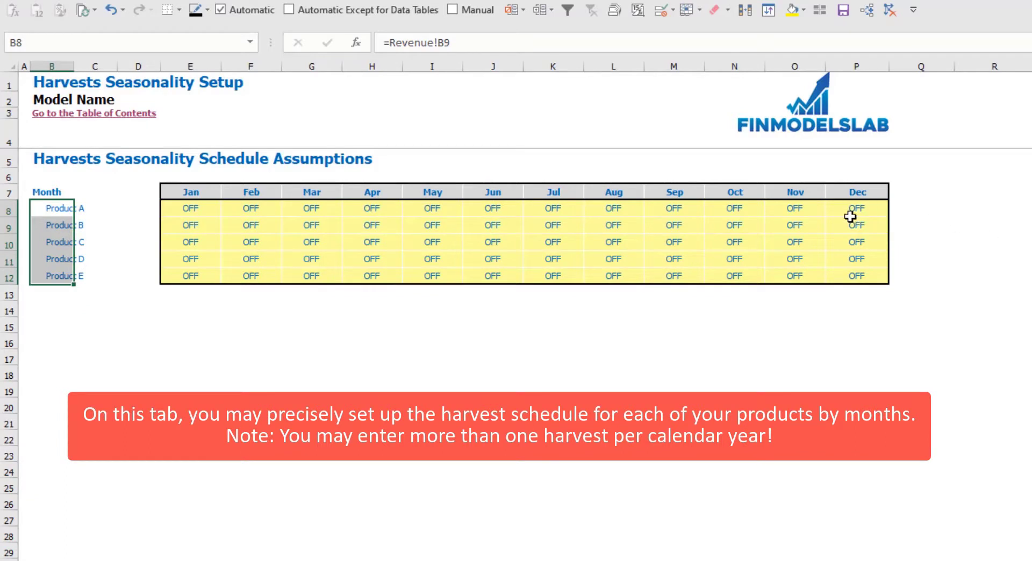
# Step: Switch Product A's harvest to ON for March and August
pyautogui.click(302, 213)
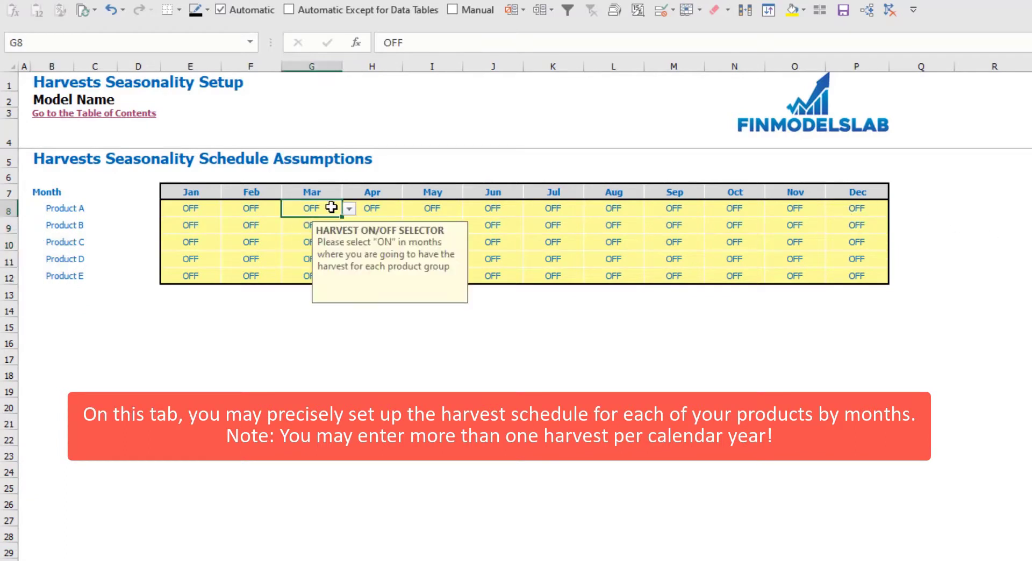
pyautogui.click(348, 209)
pyautogui.click(309, 221)
pyautogui.moveTo(301, 359); pyautogui.dragTo(309, 326)
pyautogui.click(313, 203)
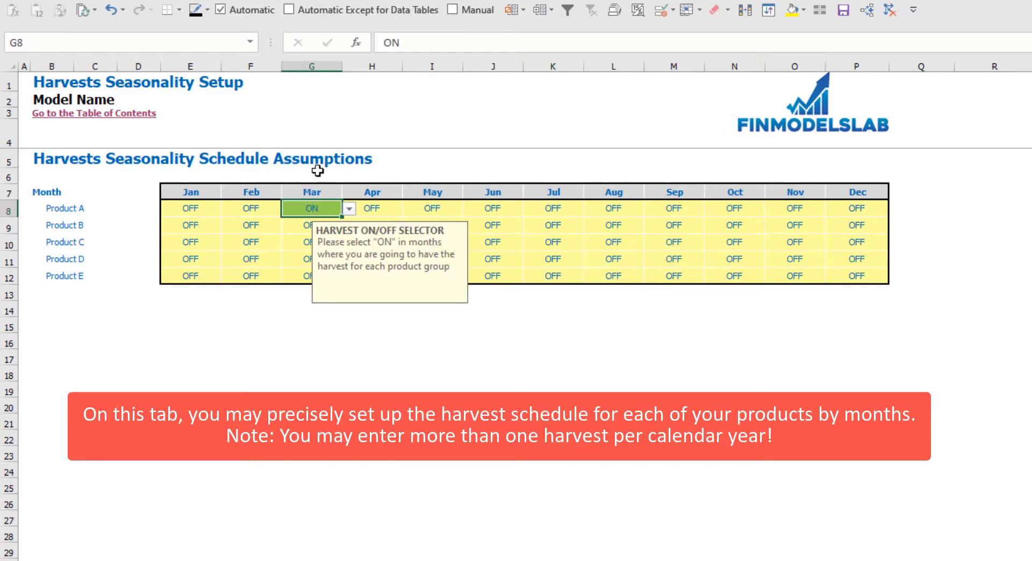
pyautogui.click(627, 207)
pyautogui.click(651, 209)
pyautogui.click(594, 221)
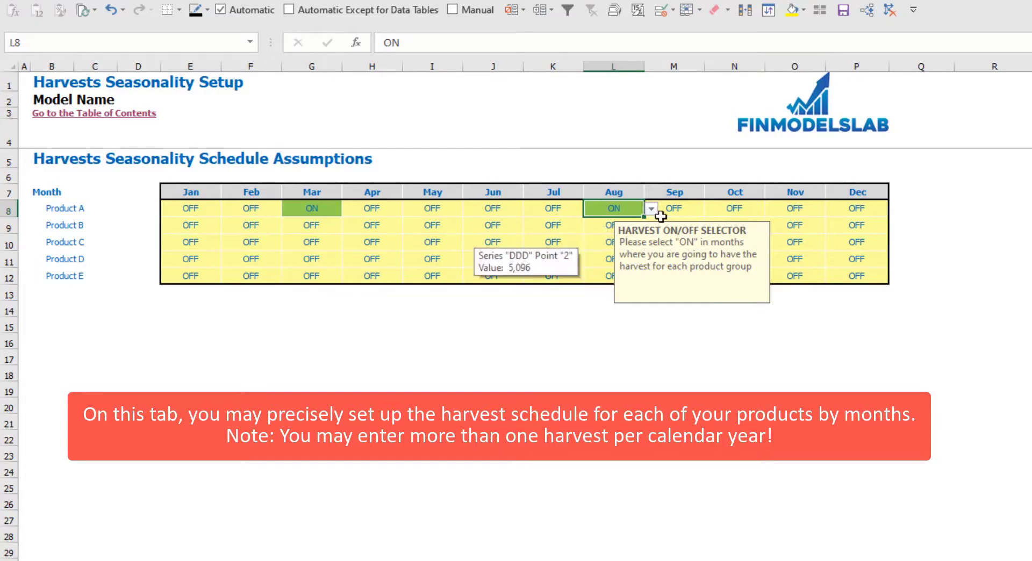
# Step: Switch Product B's harvest to ON for May
pyautogui.click(433, 228)
pyautogui.click(470, 228)
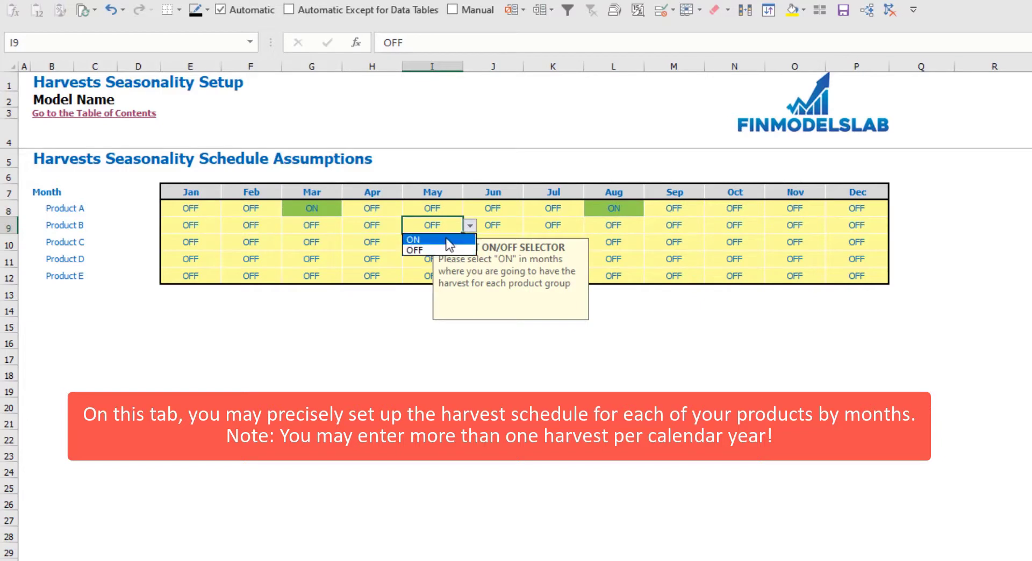
pyautogui.click(417, 237)
pyautogui.click(360, 325)
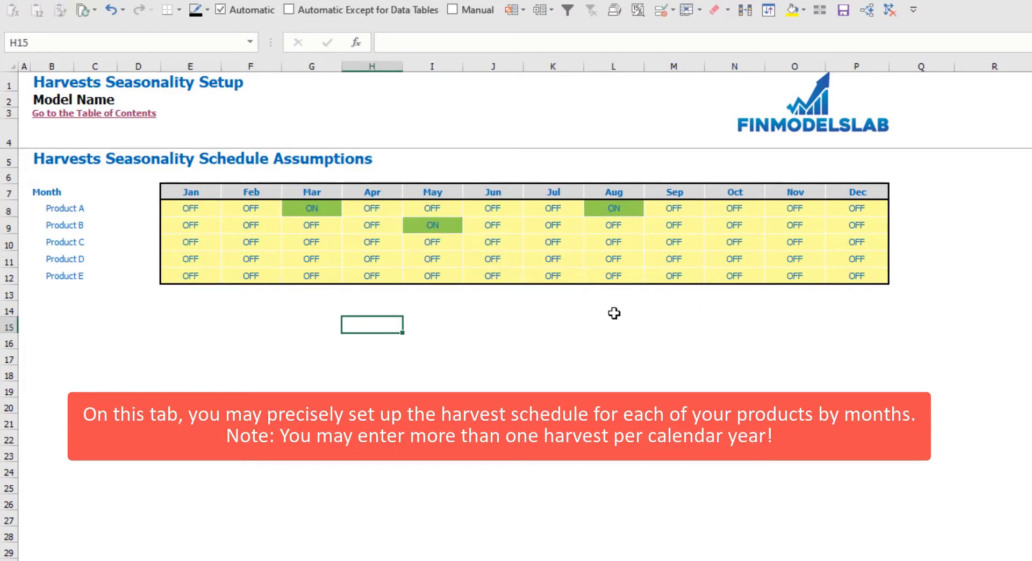
# Step: Switch Product D's harvest to ON for October
pyautogui.click(708, 263)
pyautogui.click(772, 260)
pyautogui.click(744, 274)
pyautogui.click(645, 358)
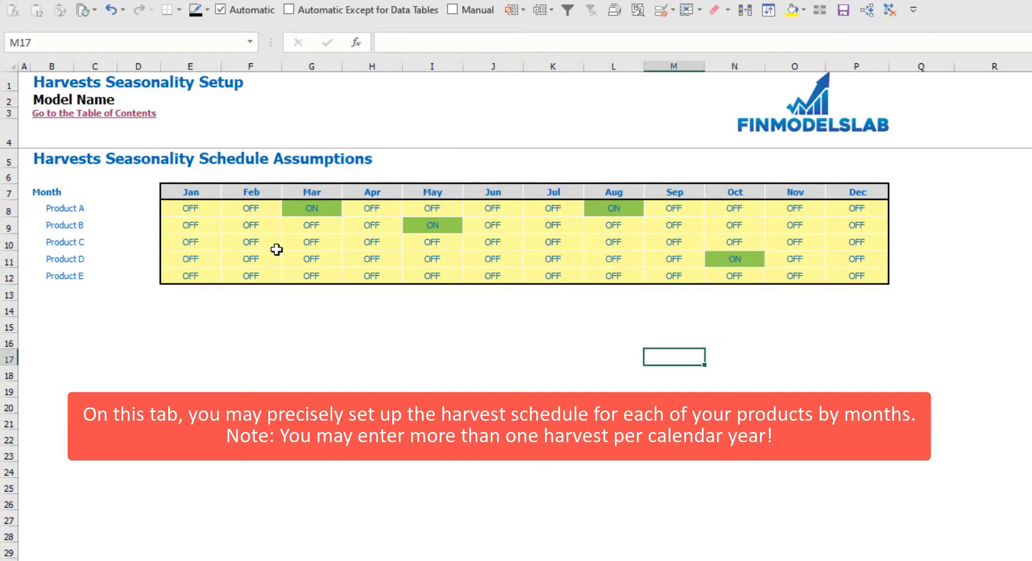
# Step: Switch Product B's May harvest back to OFF
pyautogui.click(454, 226)
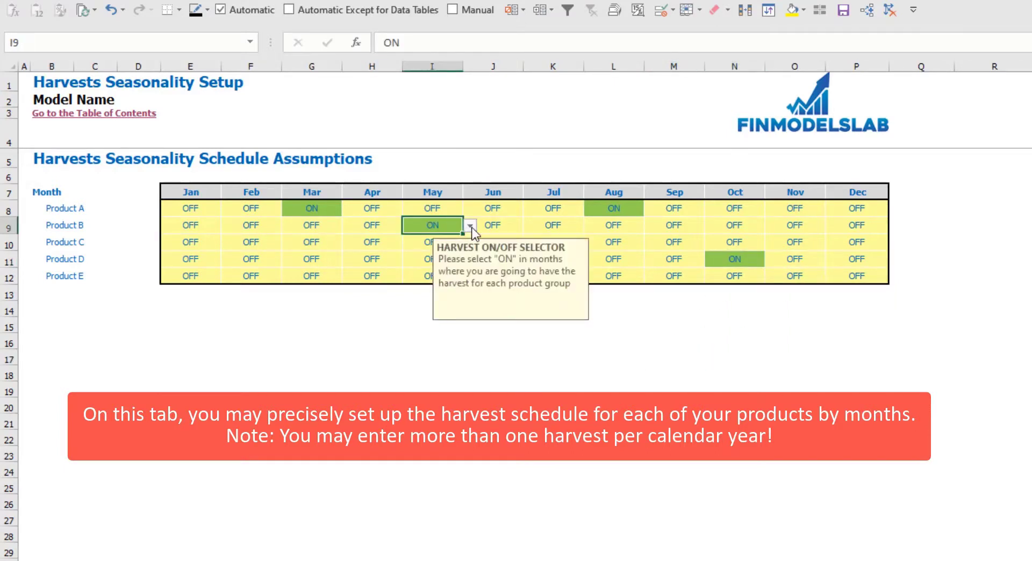
pyautogui.click(470, 226)
pyautogui.click(441, 250)
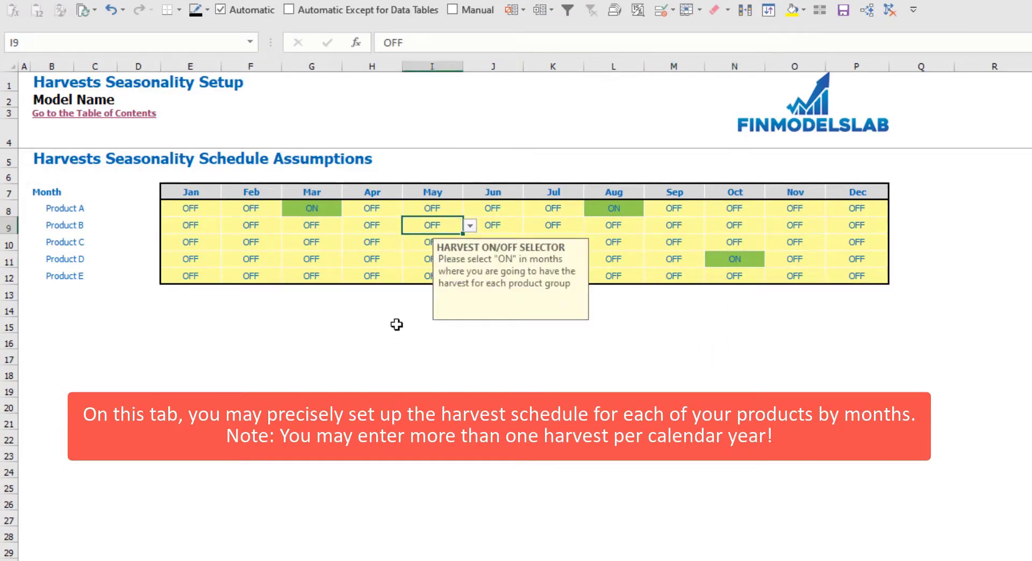
pyautogui.click(399, 320)
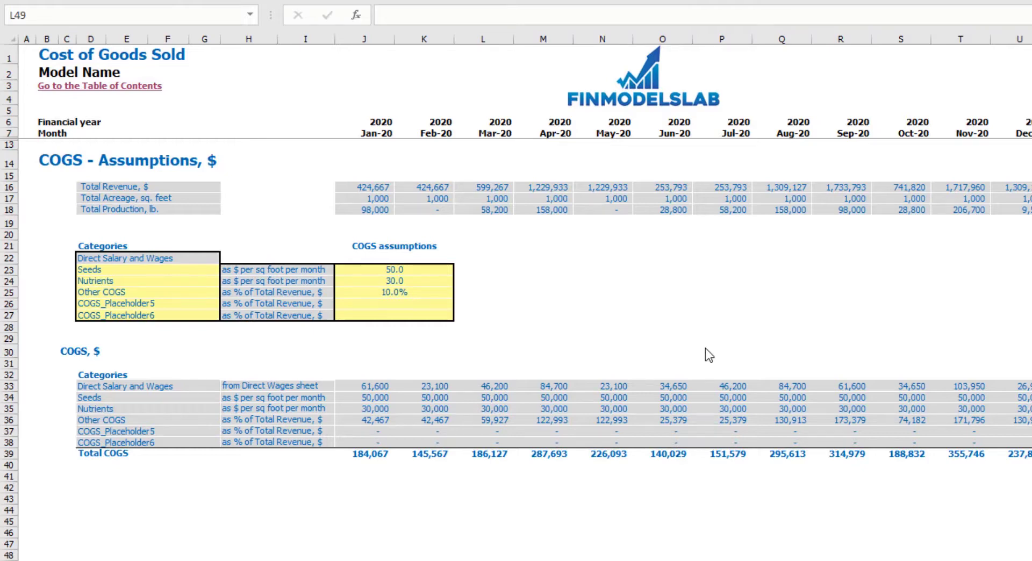
# Step: Examine the Direct Salary and Wages category and its monthly formulas from January to September 2020 on the COGS sheet
pyautogui.click(85, 258)
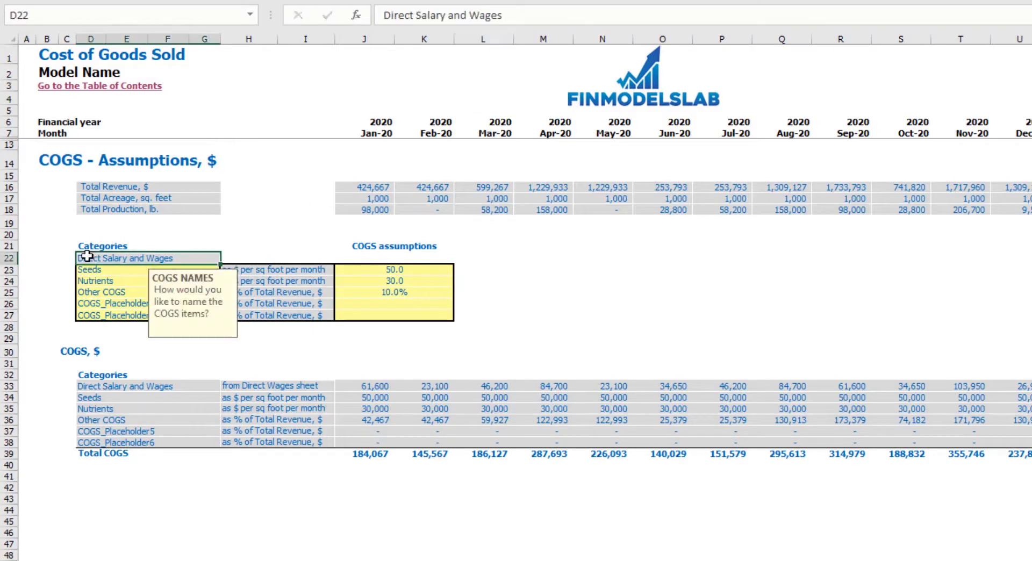
pyautogui.click(347, 390)
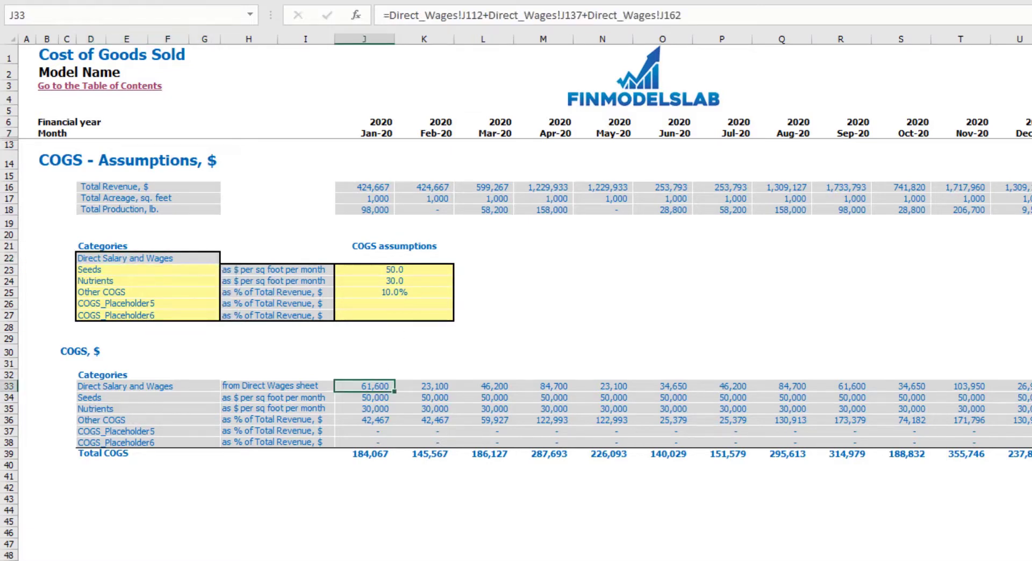
pyautogui.click(589, 314)
pyautogui.doubleClick(372, 385)
pyautogui.press('Escape')
pyautogui.press('Right')
pyautogui.press('Right')
pyautogui.press('Right')
pyautogui.press('Right')
pyautogui.press('Right')
pyautogui.press('Right')
pyautogui.press('Right')
pyautogui.press('Right')
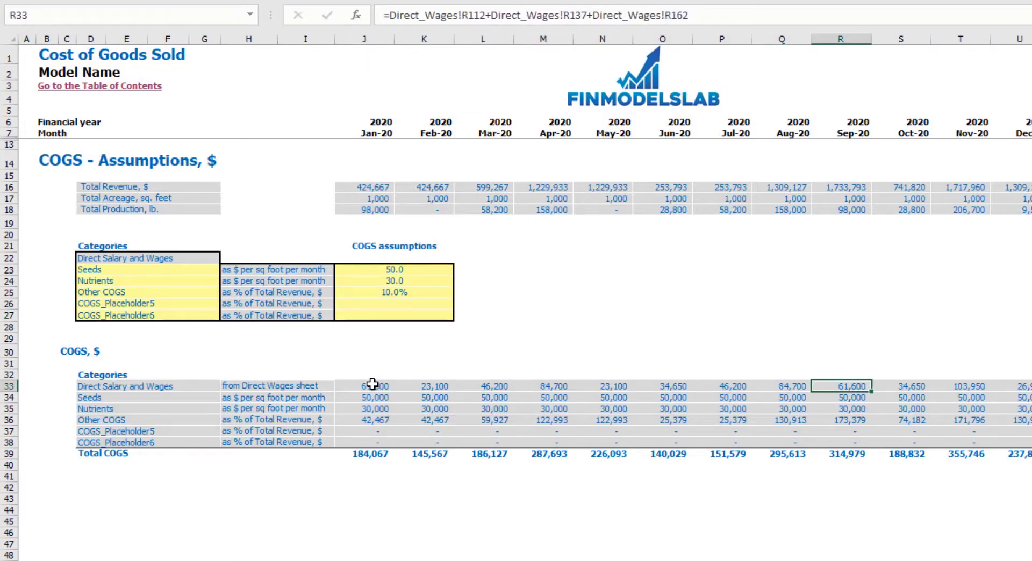
# Step: Review the editable cost category names, from Seeds down to COGS_Placeholder6, in the COGS assumptions
pyautogui.moveTo(142, 269); pyautogui.dragTo(141, 317)
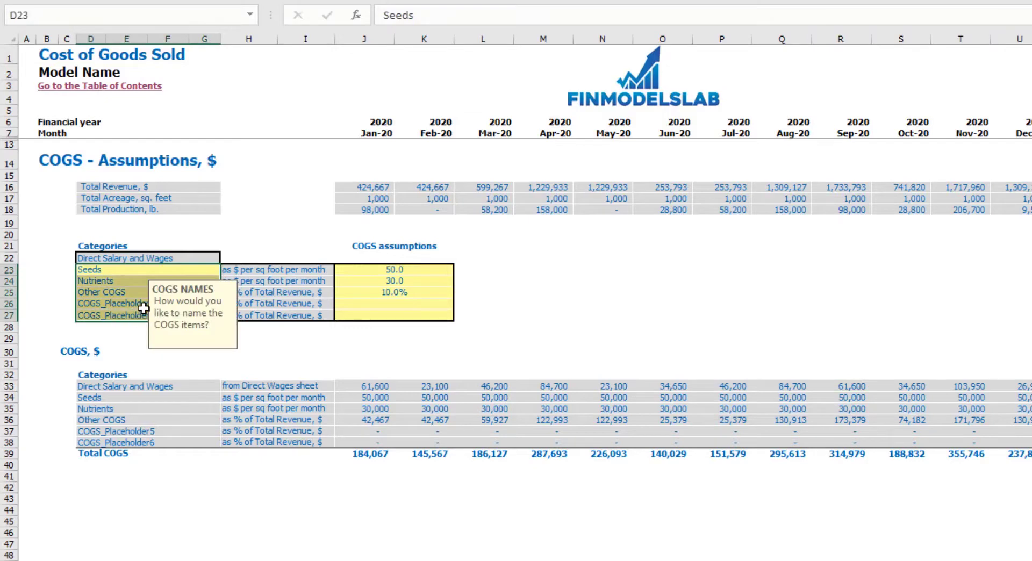
pyautogui.click(150, 274)
pyautogui.click(121, 281)
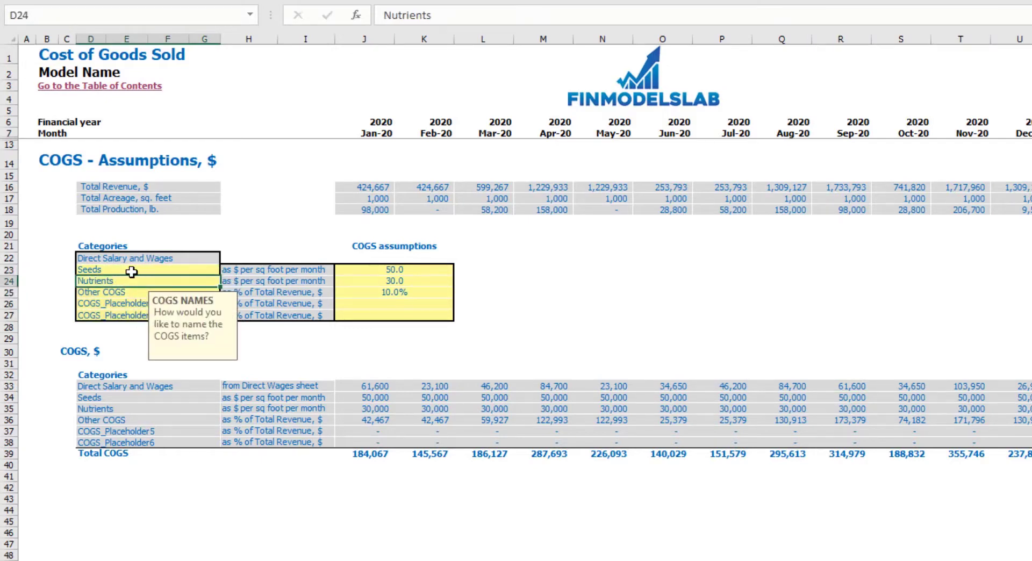
pyautogui.click(127, 269)
pyautogui.click(125, 280)
pyautogui.click(125, 293)
# Step: Rename the Seeds category as Type A and Nutrients as Type B, and undo both renames
pyautogui.click(124, 271)
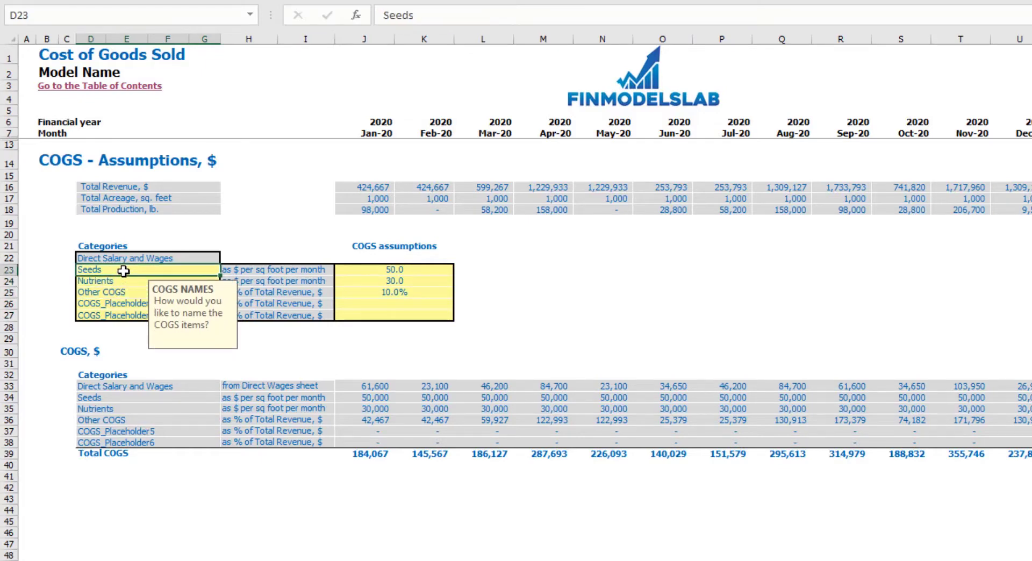
pyautogui.write('Type A')
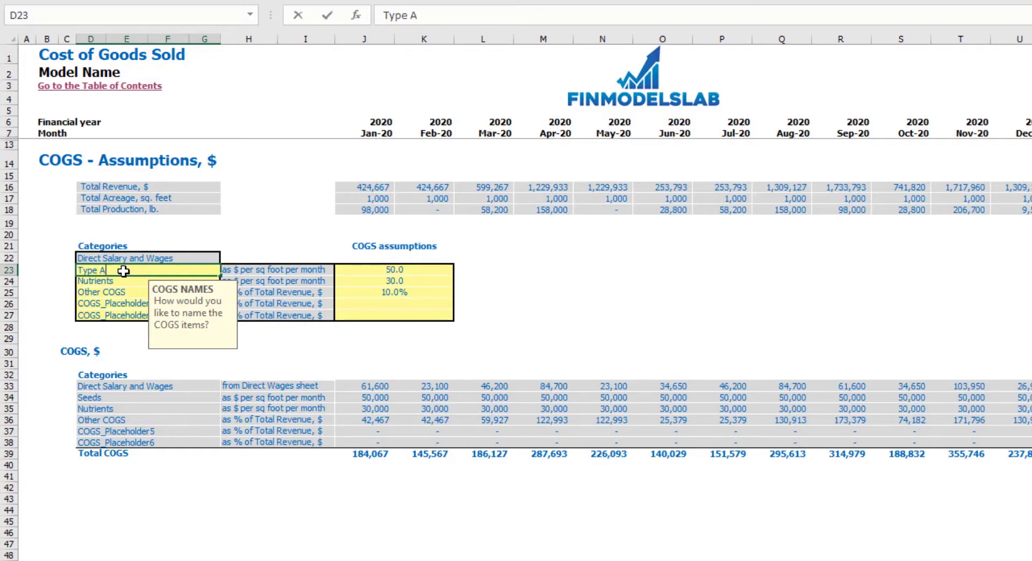
pyautogui.press('Return')
pyautogui.write('Type A')
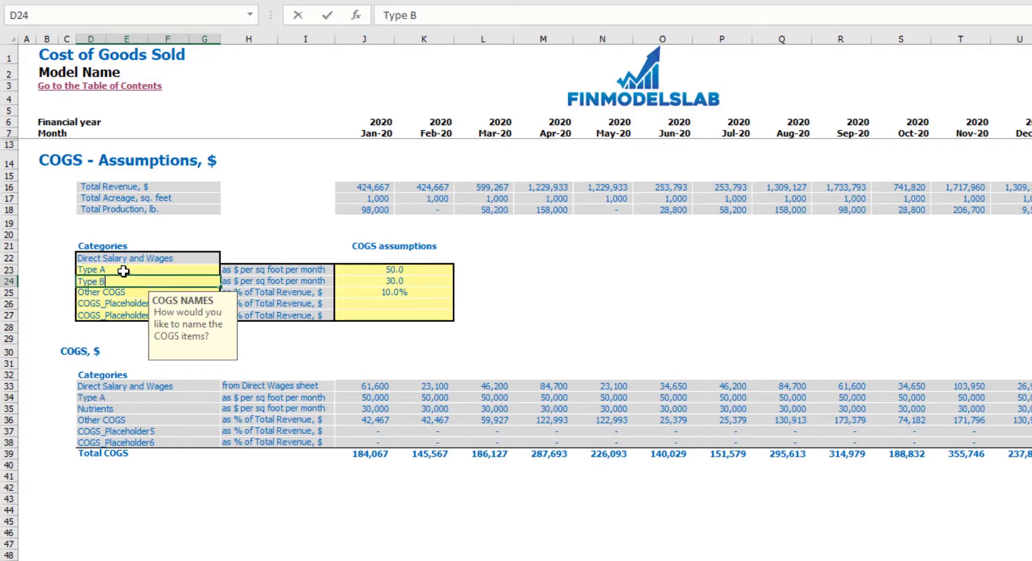
pyautogui.press('Return')
pyautogui.hotkey('ctrl', 'z')
pyautogui.hotkey('ctrl', 'z')
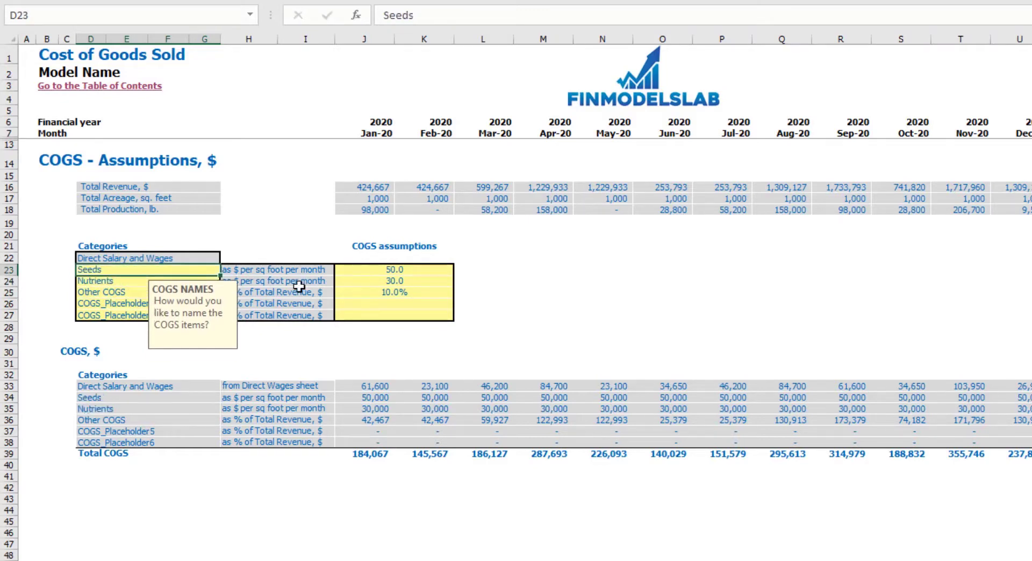
# Step: Examine the calculation basis used for the Seeds and Other COGS items in the assumptions table
pyautogui.click(575, 275)
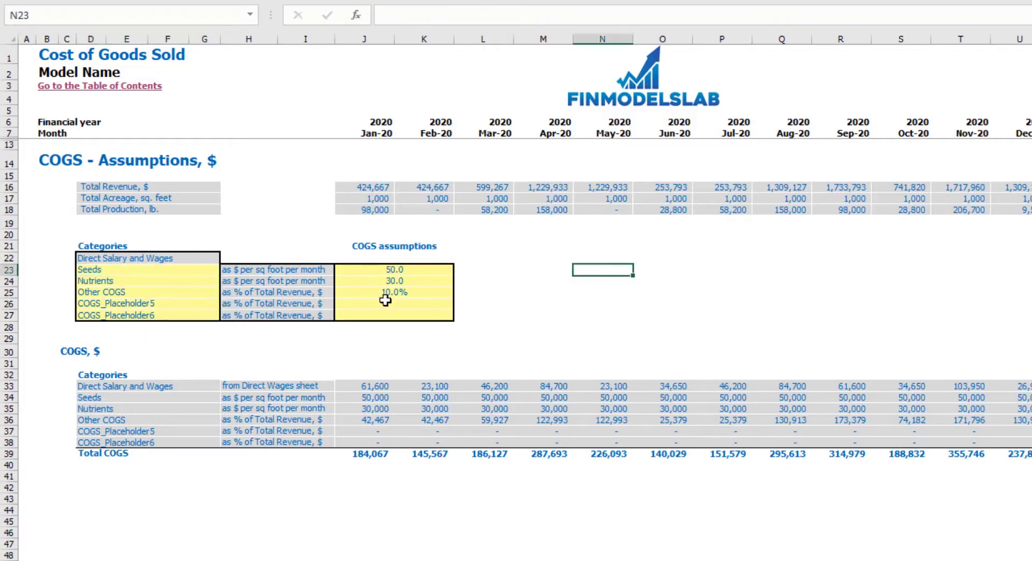
pyautogui.click(264, 274)
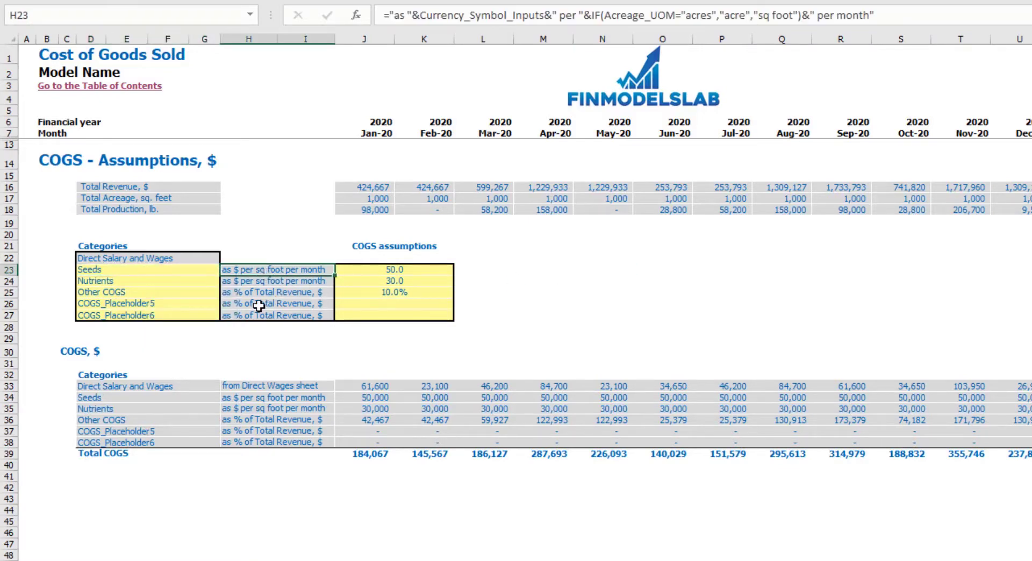
pyautogui.click(269, 294)
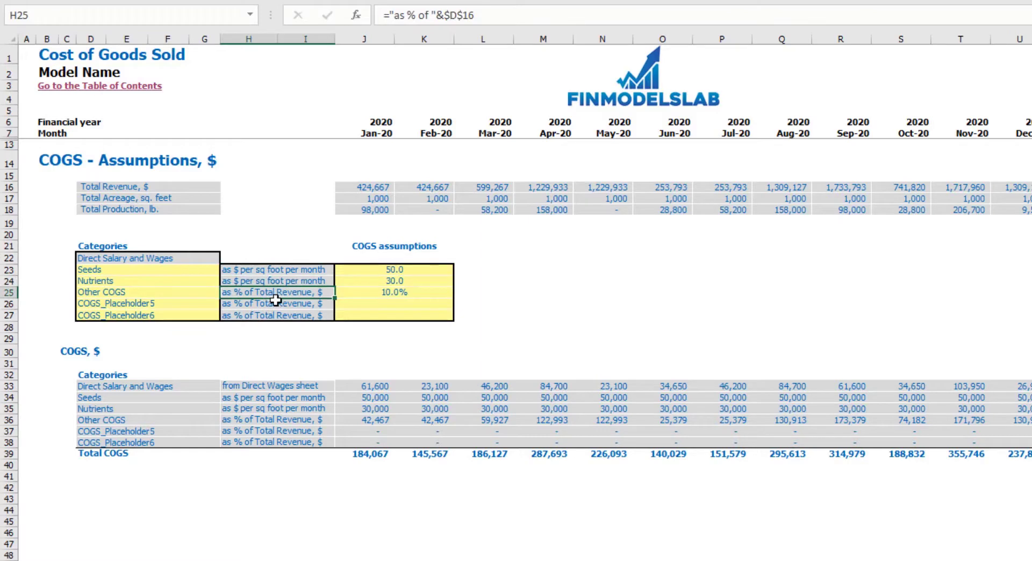
pyautogui.click(109, 269)
pyautogui.click(381, 280)
# Step: Set the COGS assumption for Seeds to 20 per square foot per month
pyautogui.click(384, 270)
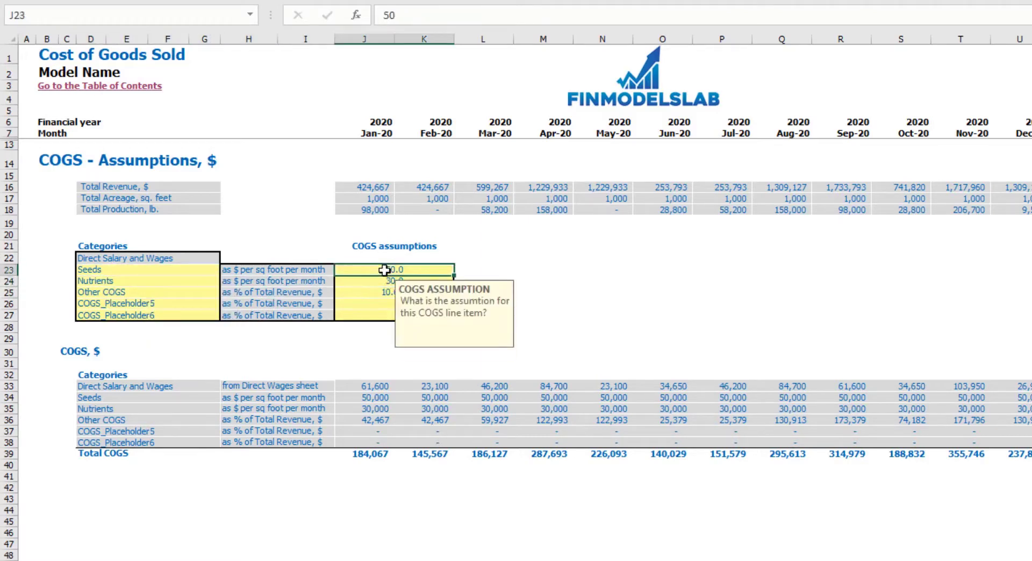
pyautogui.write('20')
pyautogui.press('Return')
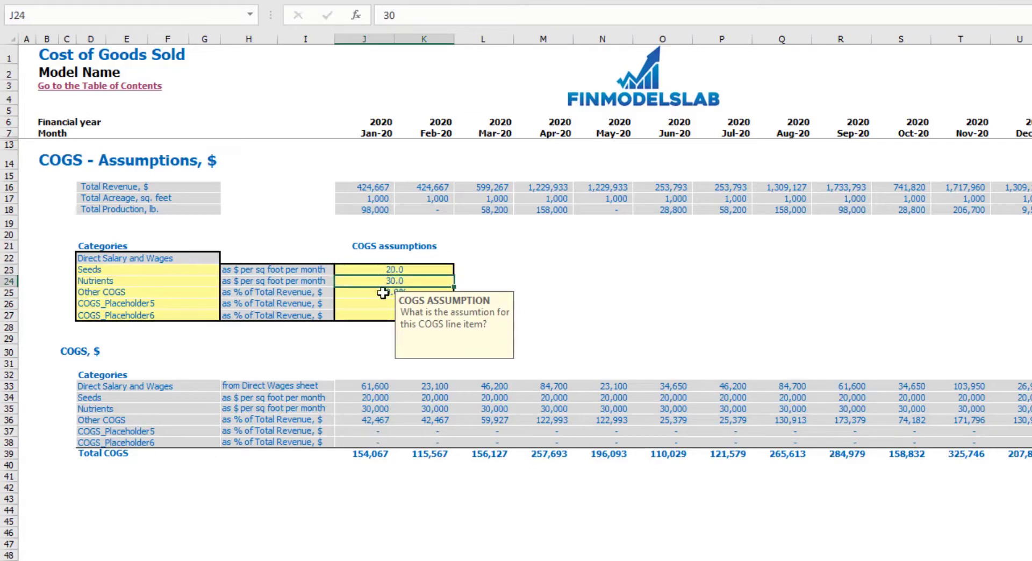
pyautogui.press('Return')
# Step: Rename the Other COGS category as Seeds
pyautogui.click(161, 292)
pyautogui.write('Seeds')
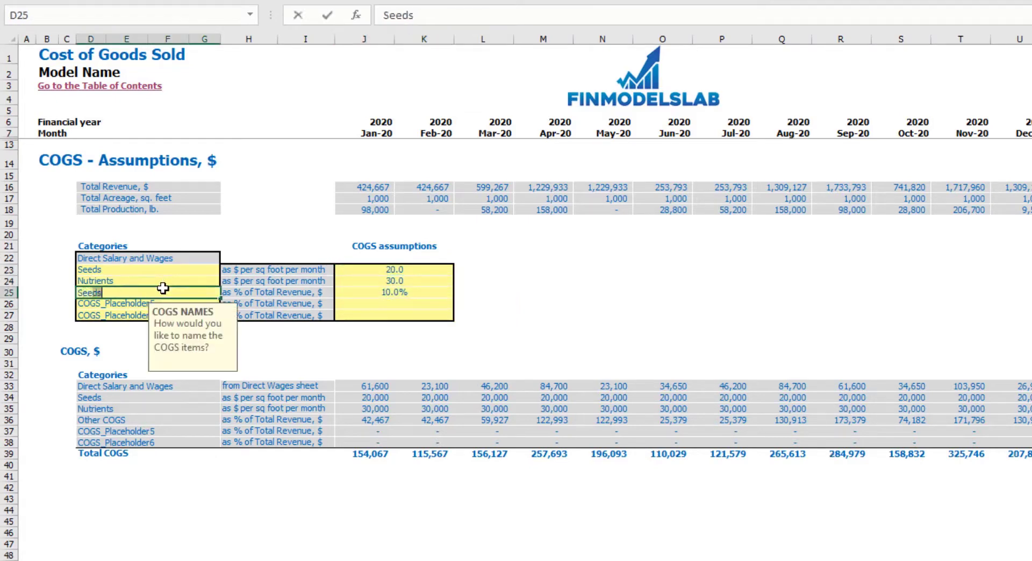
pyautogui.press('Return')
# Step: Change the revenue-based Seeds assumption in row 25 to 5 and undo the change
pyautogui.click(428, 291)
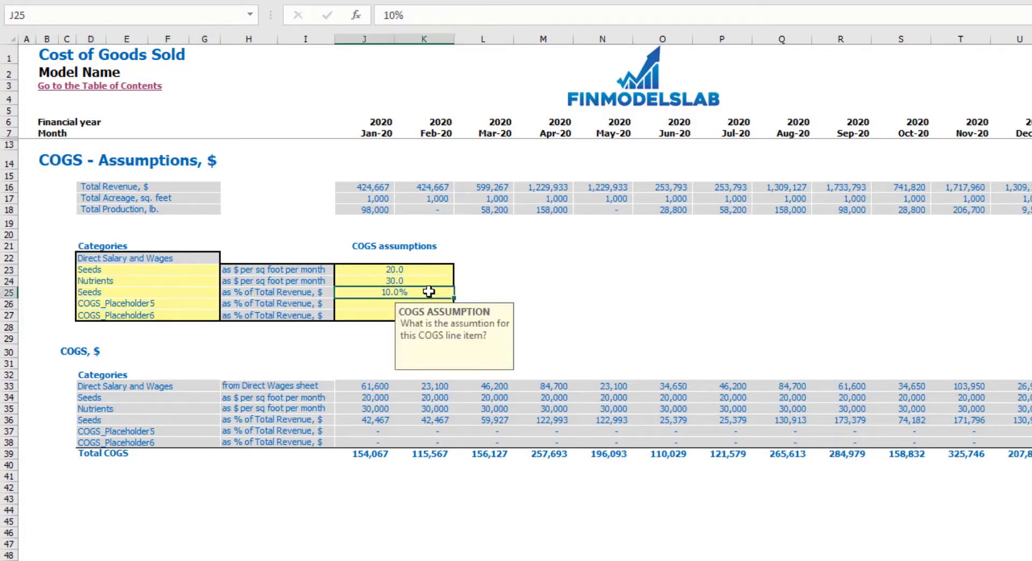
pyautogui.write('5')
pyautogui.press('Return')
pyautogui.hotkey('ctrl', 'z')
# Step: Review the Total Revenue, Total Acreage and Total Production rows that drive the cost calculations
pyautogui.click(8, 187)
pyautogui.click(11, 198)
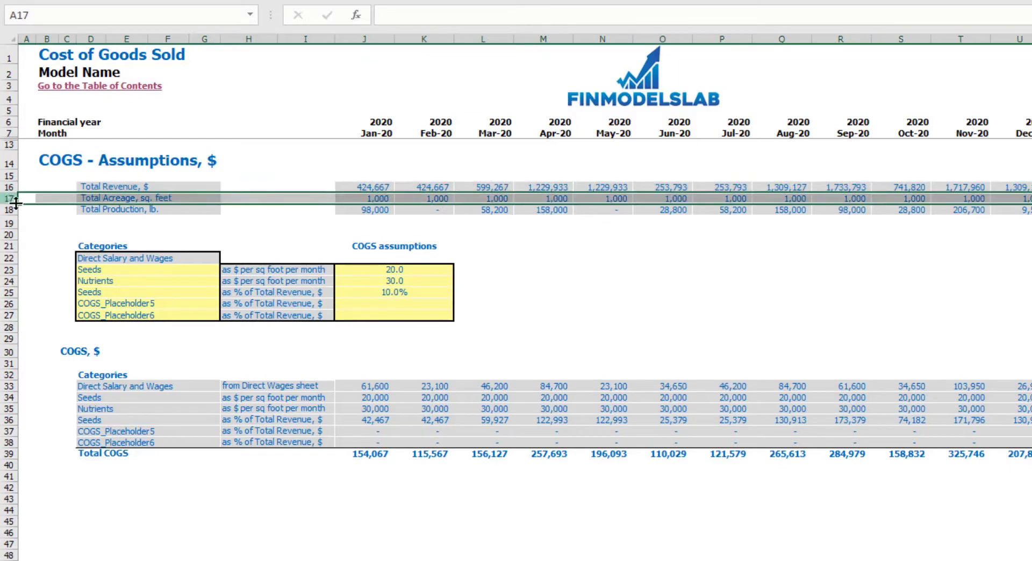
pyautogui.click(10, 209)
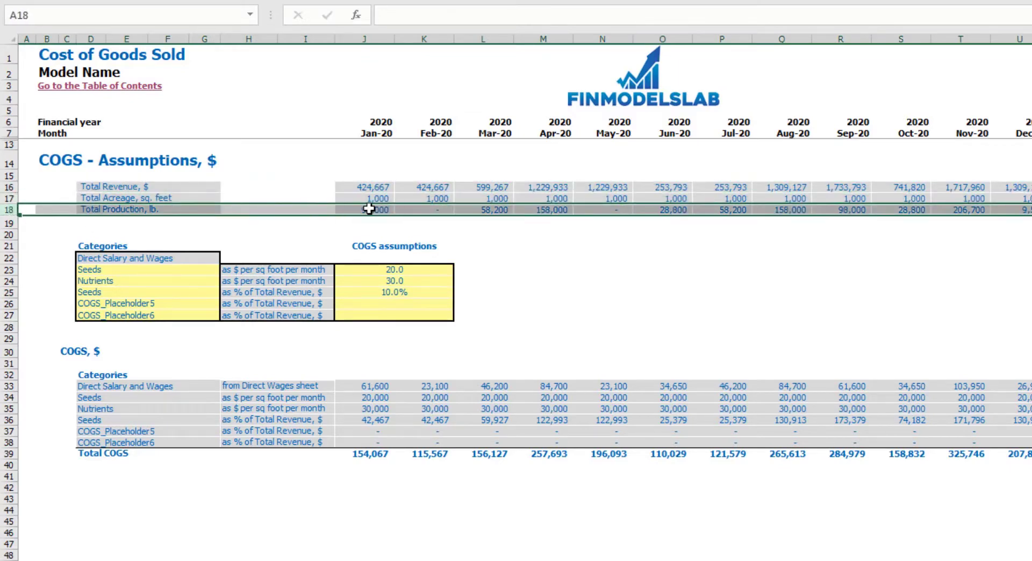
# Step: Compare the calculated COGS categories with the COGS lines on the income statement sheet
pyautogui.moveTo(152, 387); pyautogui.dragTo(168, 442)
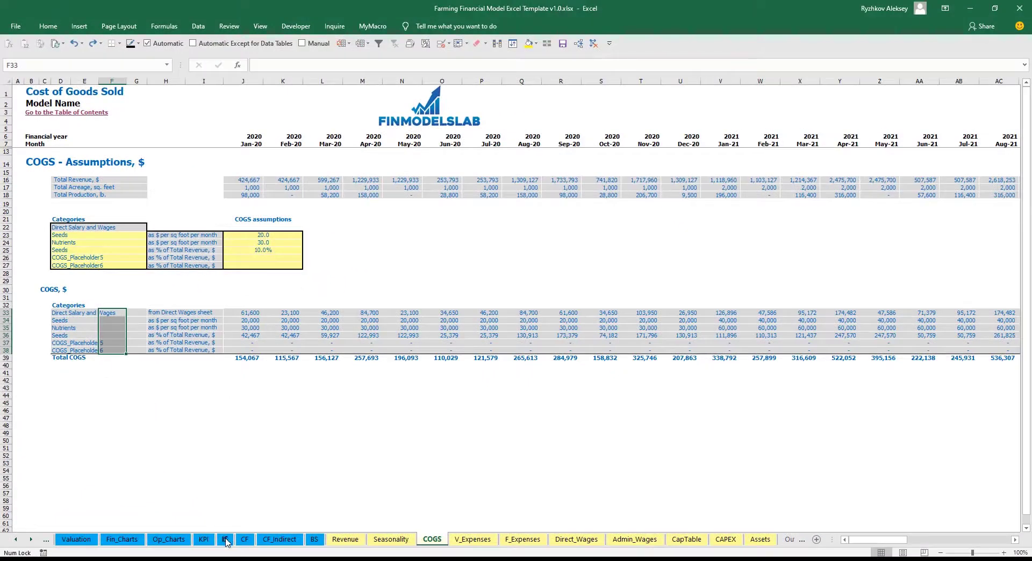
pyautogui.click(226, 539)
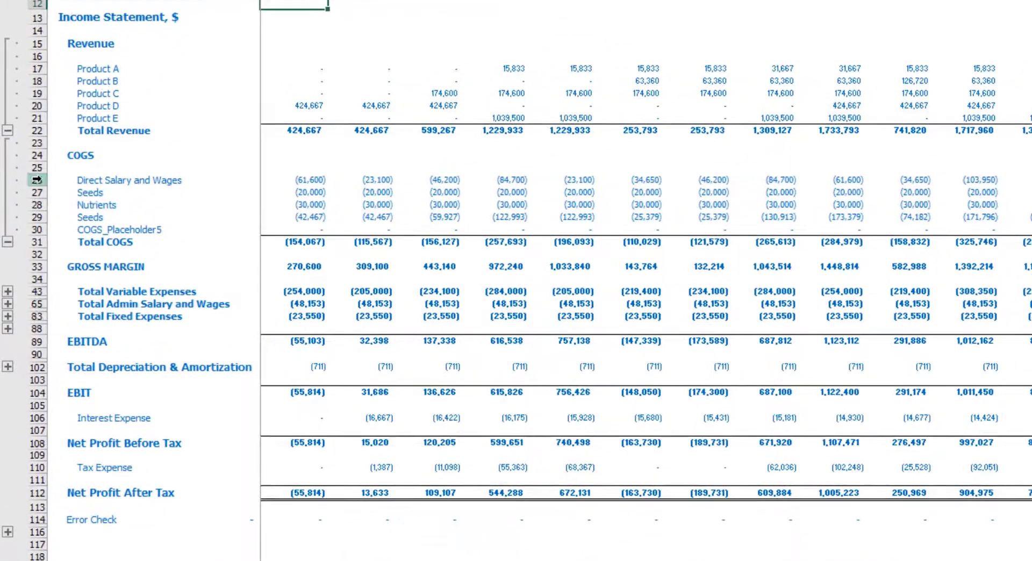
pyautogui.moveTo(36, 179); pyautogui.dragTo(43, 232)
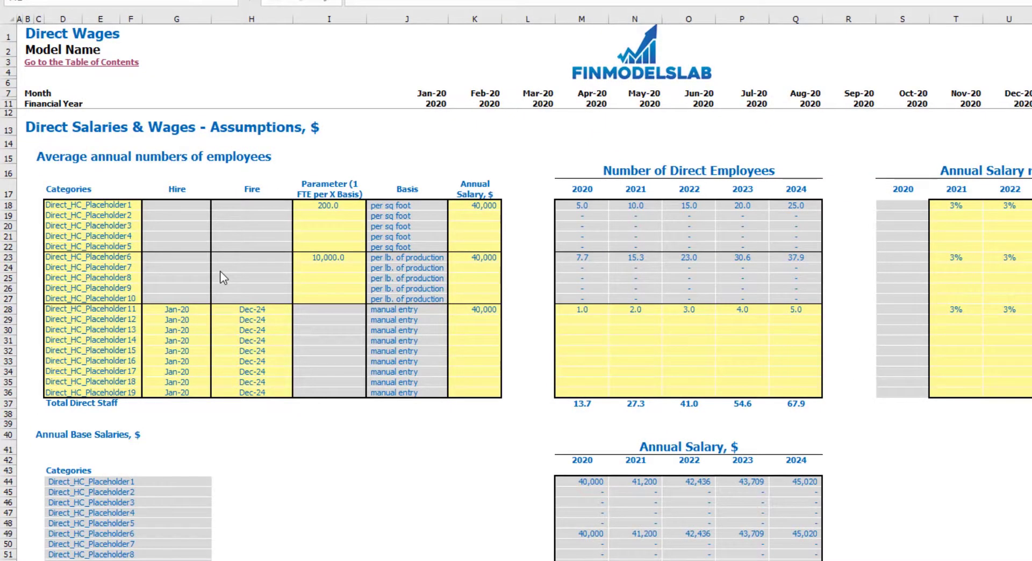
# Step: Examine the staff position names and the per sq foot basis of the first group on the Direct Wages sheet
pyautogui.click(88, 207)
pyautogui.moveTo(87, 224); pyautogui.dragTo(89, 393)
pyautogui.click(264, 417)
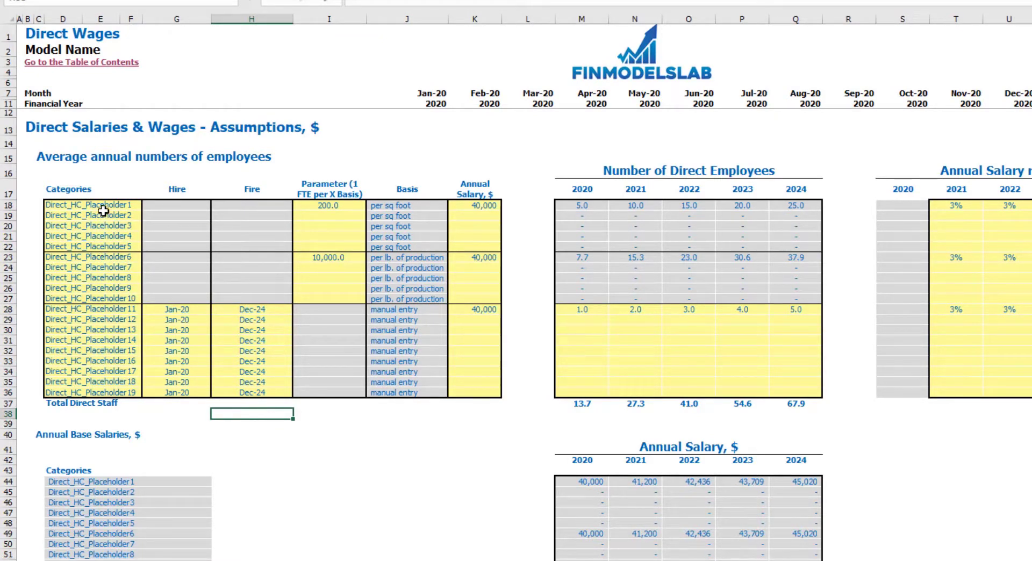
pyautogui.moveTo(101, 202); pyautogui.dragTo(108, 248)
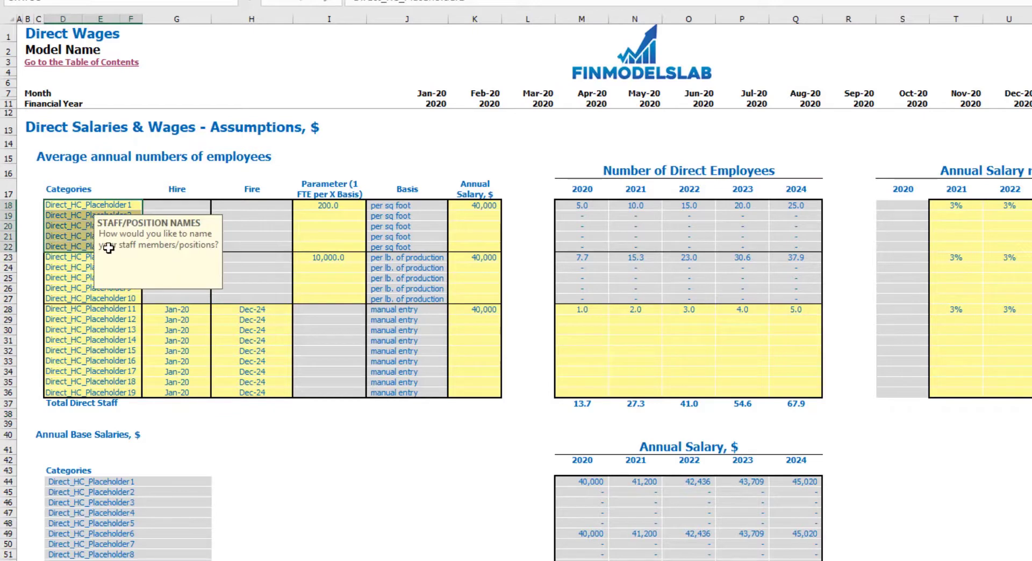
pyautogui.click(279, 461)
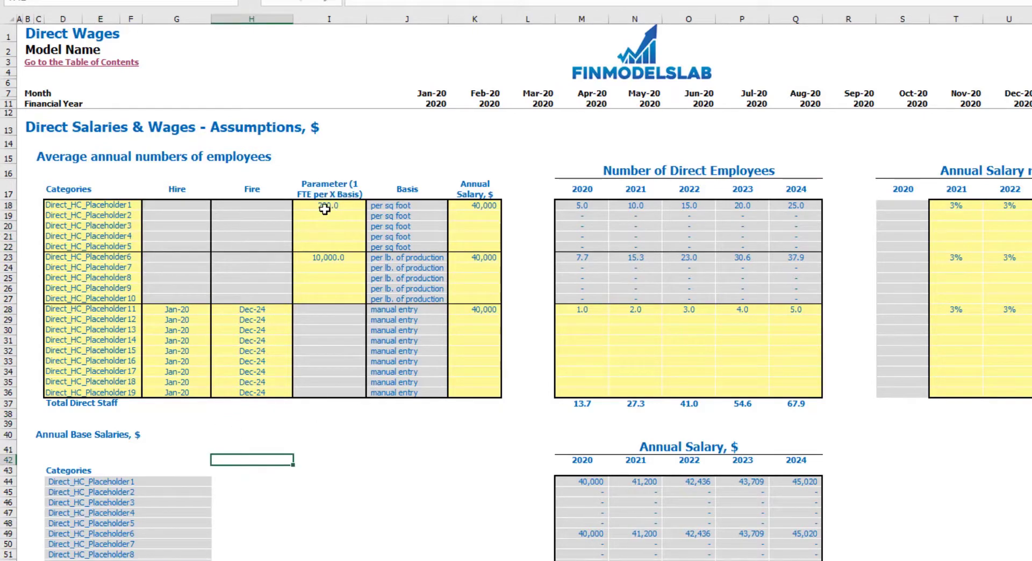
pyautogui.moveTo(373, 205); pyautogui.dragTo(385, 245)
pyautogui.click(390, 162)
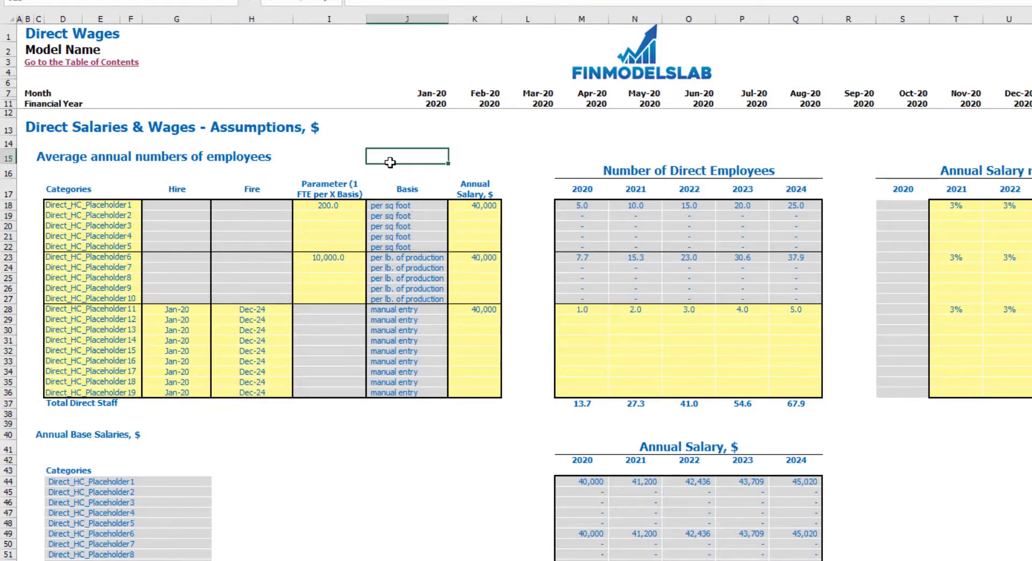
# Step: Set the FTE parameter of Direct_HC_Placeholder2 to 150 per square foot
pyautogui.click(344, 207)
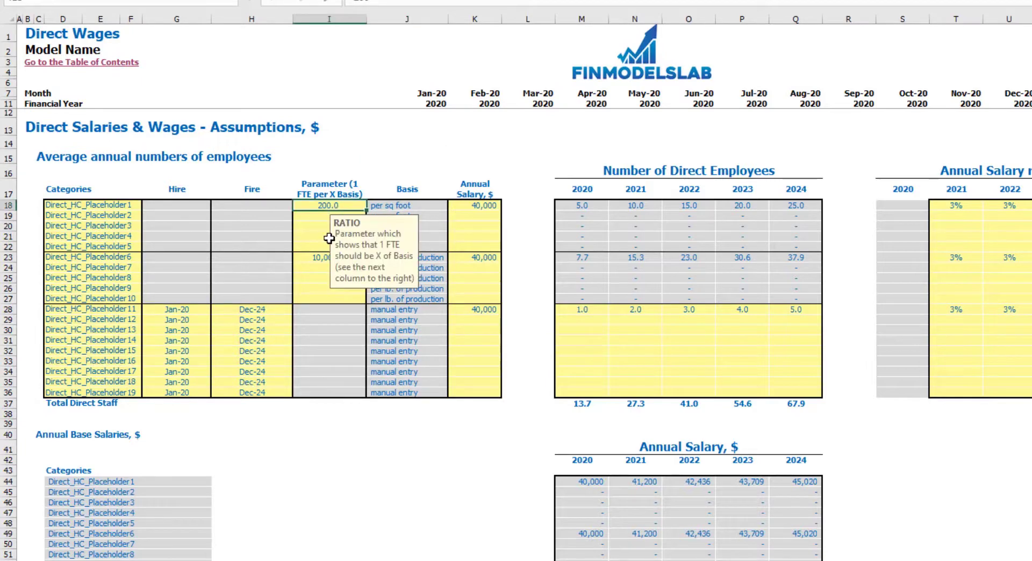
pyautogui.press('Down')
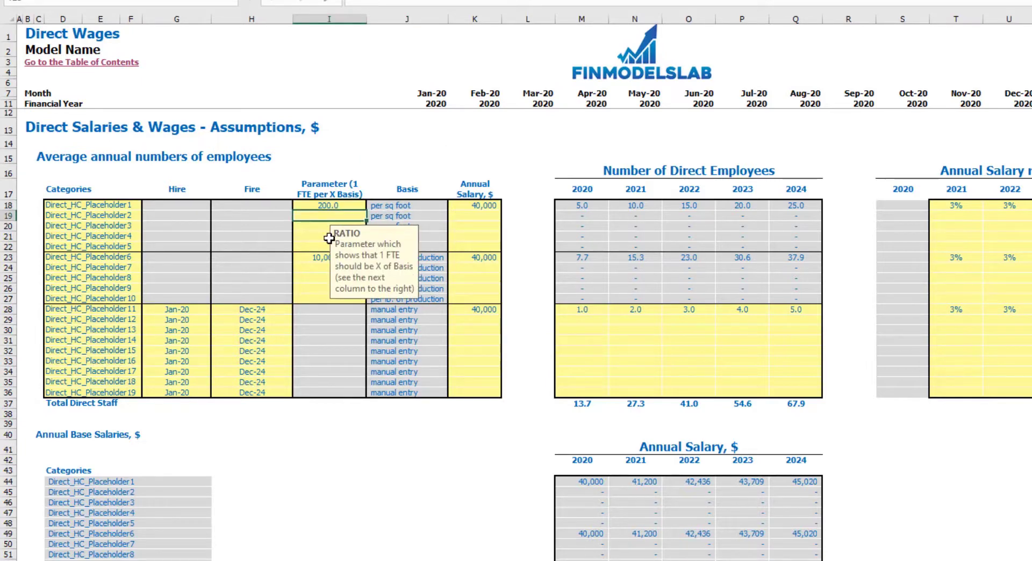
pyautogui.press('Return')
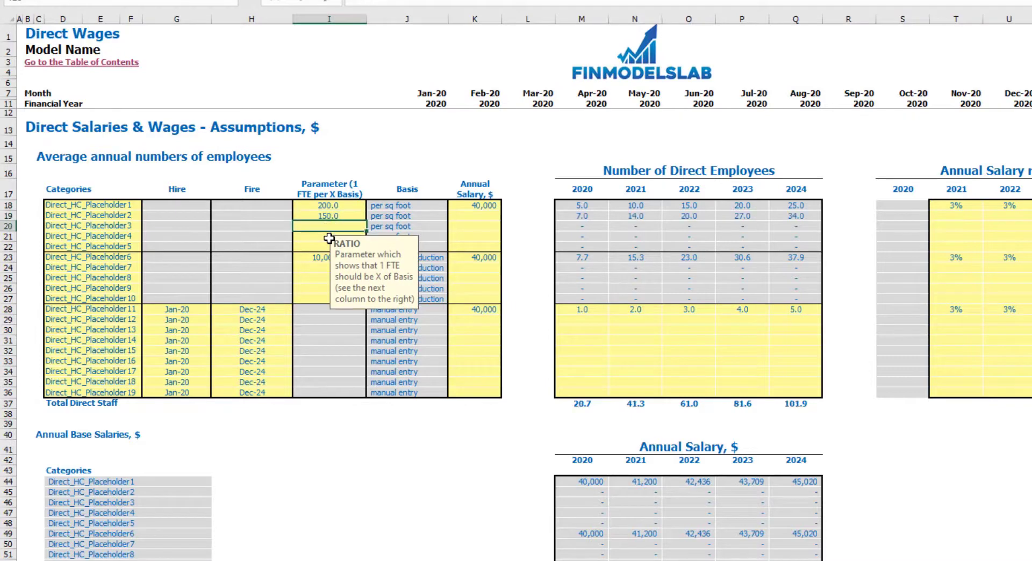
# Step: Review the per sq foot basis and the 2020–2024 employee numbers for the first two direct staff positions
pyautogui.click(387, 206)
pyautogui.click(402, 142)
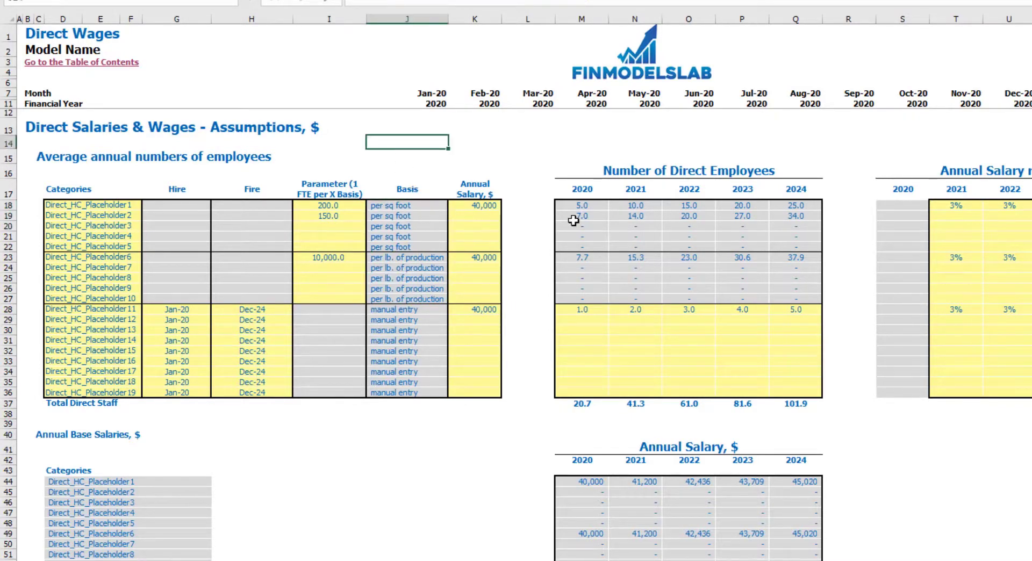
pyautogui.moveTo(581, 204); pyautogui.dragTo(798, 216)
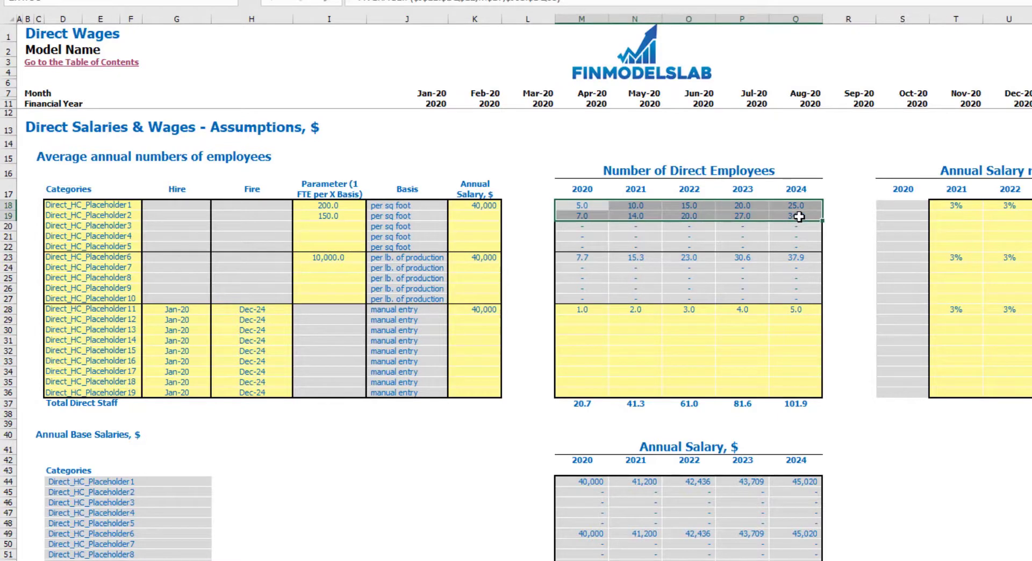
# Step: Set the annual salary of Direct_HC_Placeholder2 to 20,000
pyautogui.click(474, 205)
pyautogui.hscroll(7, 474, 207)
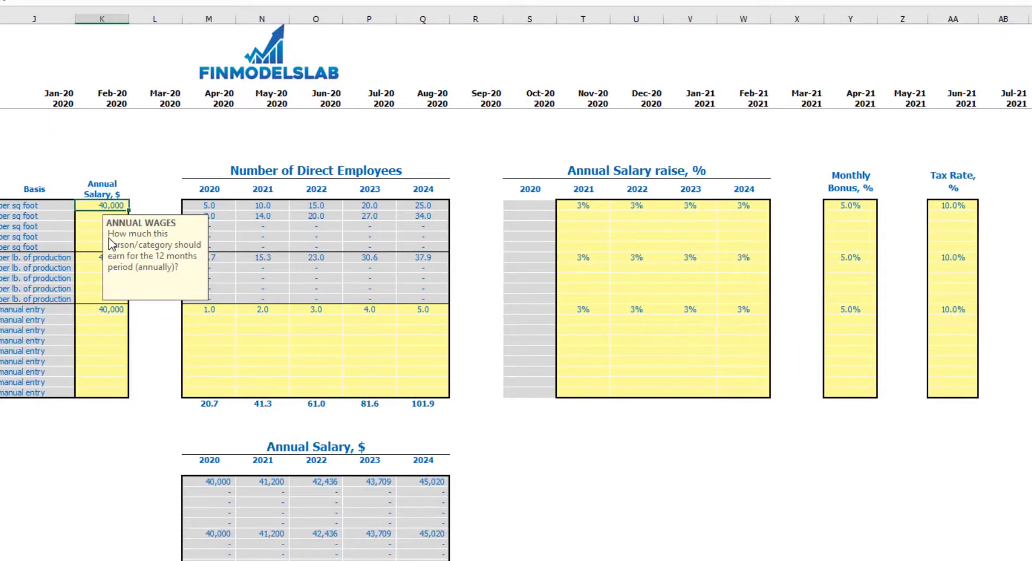
pyautogui.press('Down')
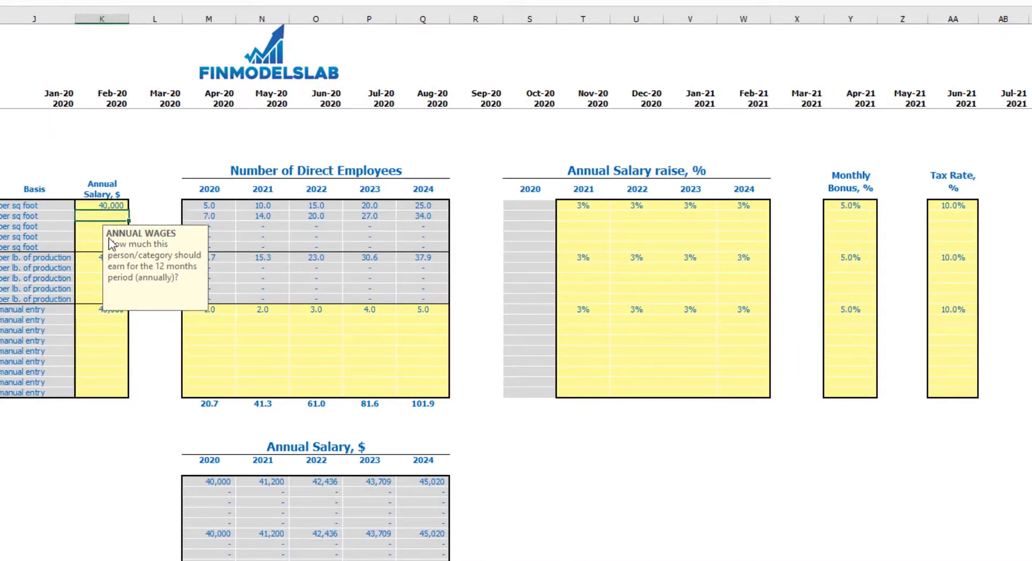
pyautogui.write('20,000')
pyautogui.press('Return')
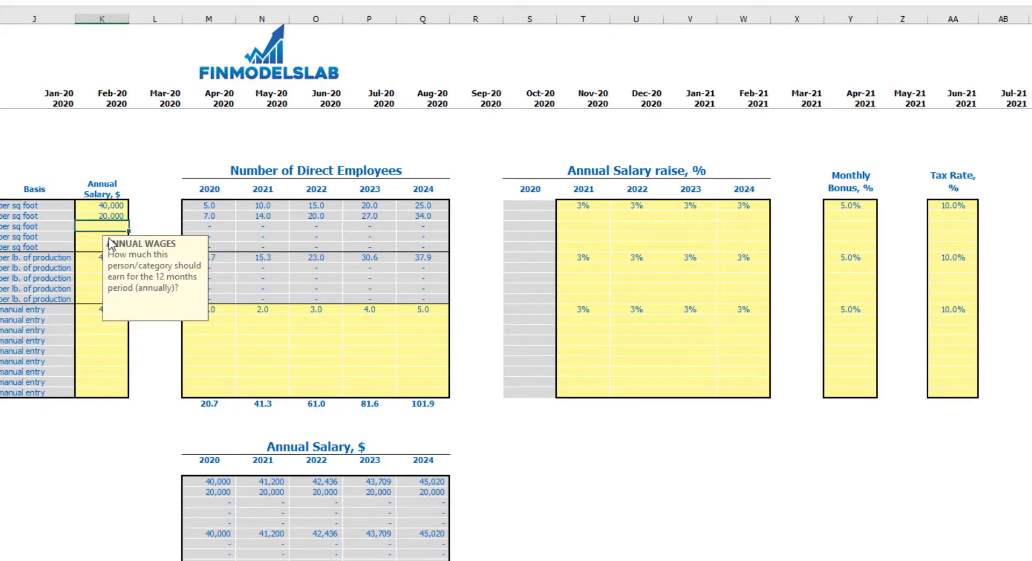
# Step: Set the annual salary raise of Direct_HC_Placeholder2 to 5% for 2021 and copy it to 2022 through 2024
pyautogui.click(583, 215)
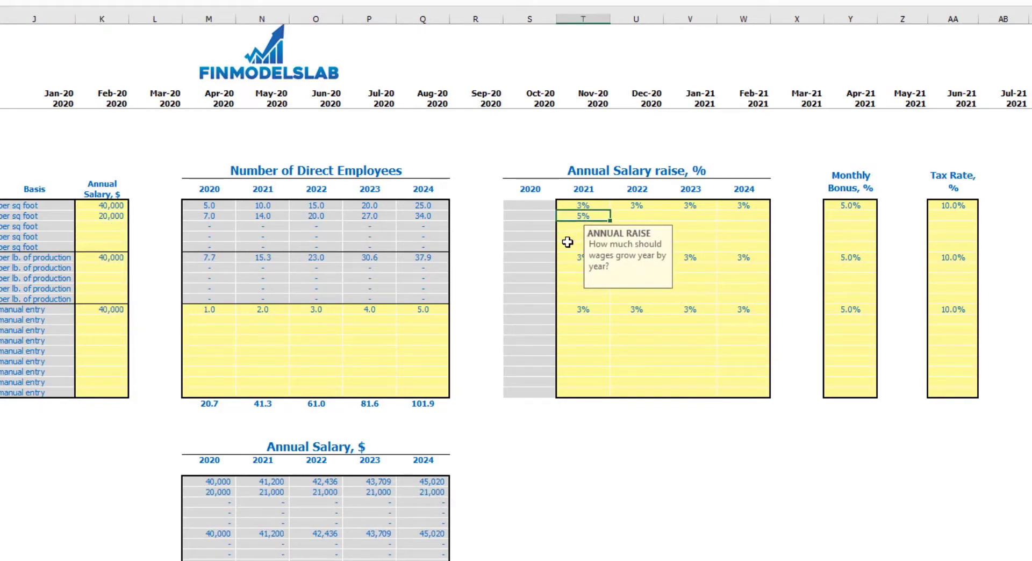
pyautogui.hotkey('ctrl', 'c')
pyautogui.press('Right')
pyautogui.hotkey('shift', 'Right')
pyautogui.hotkey('shift', 'Right')
pyautogui.hotkey('ctrl', 'v')
pyautogui.click(569, 506)
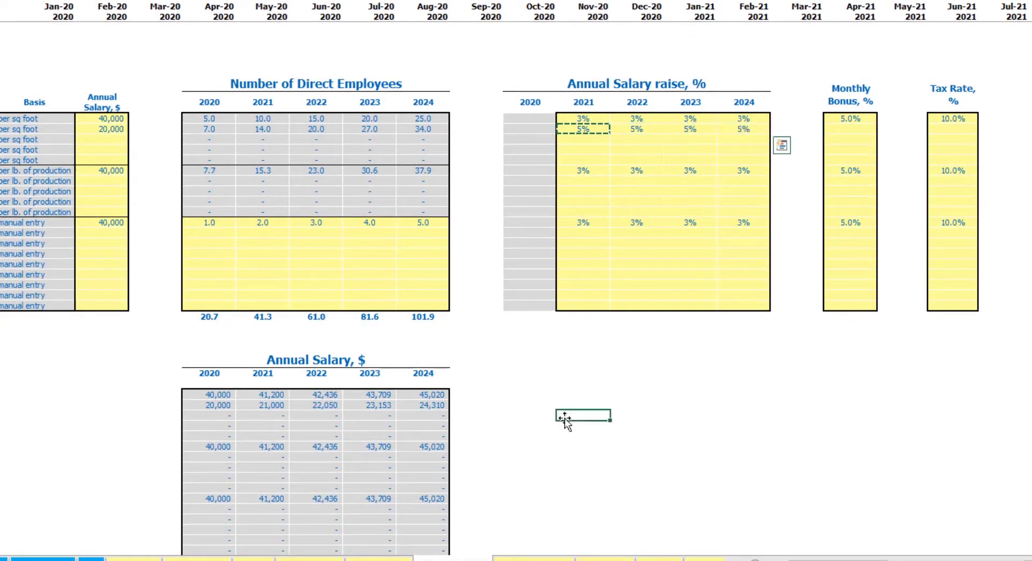
# Step: Review the 2020–2024 annual salaries of the first two direct positions against their base salary and yearly raises
pyautogui.moveTo(214, 398); pyautogui.dragTo(433, 405)
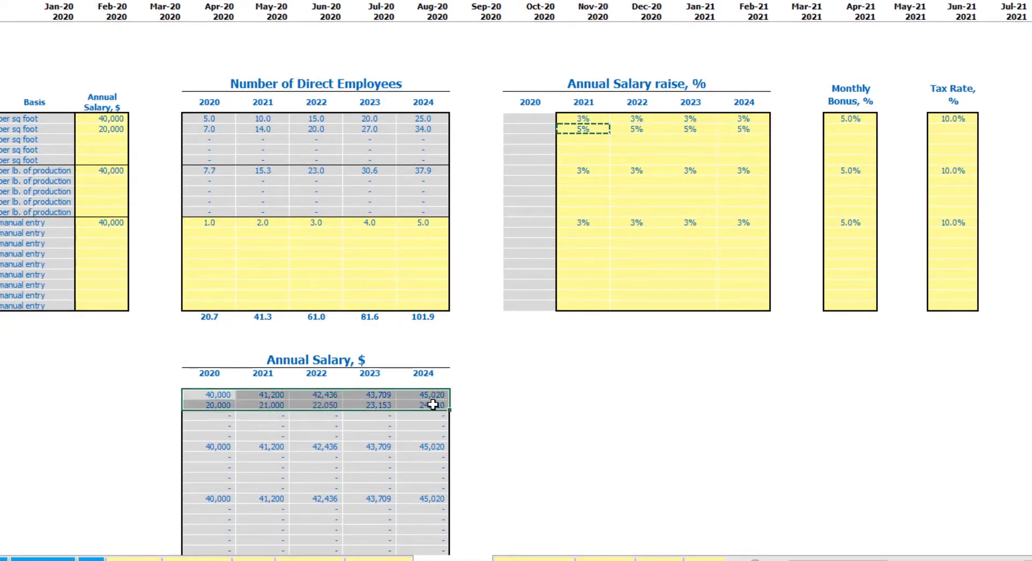
pyautogui.click(109, 119)
pyautogui.moveTo(586, 119); pyautogui.dragTo(753, 127)
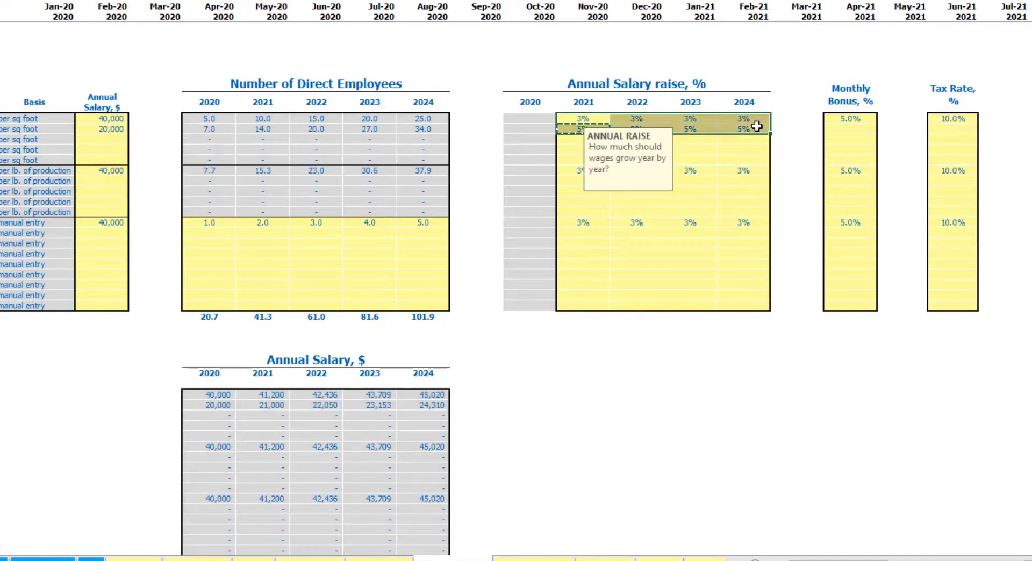
pyautogui.click(626, 414)
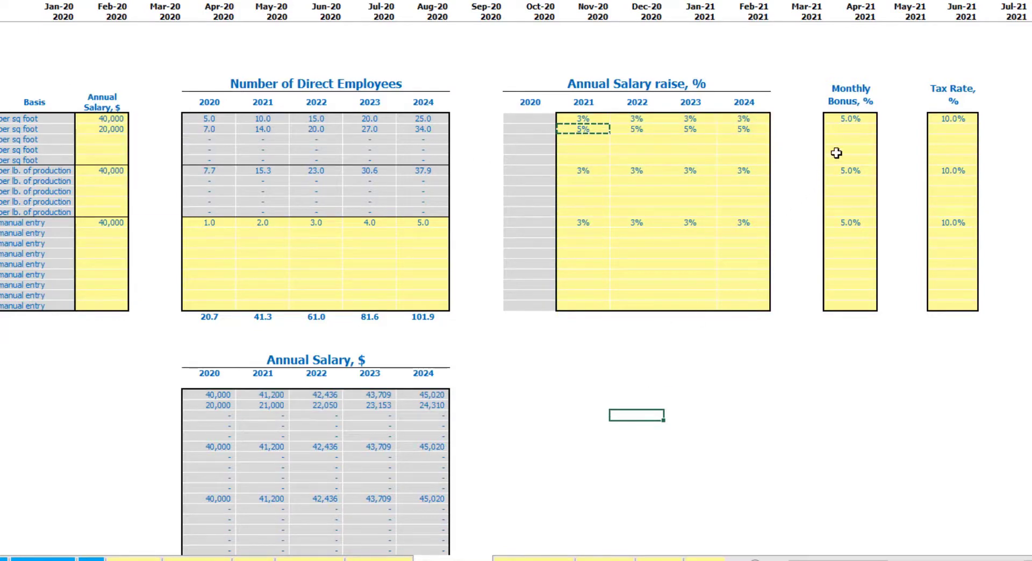
# Step: Set the monthly bonus of Direct_HC_Placeholder1 to 10% and copy it to Direct_HC_Placeholder2
pyautogui.click(848, 118)
pyautogui.write('10')
pyautogui.press('Return')
pyautogui.press('Up')
pyautogui.hotkey('ctrl', 'c')
pyautogui.press('Down')
pyautogui.hotkey('ctrl', 'v')
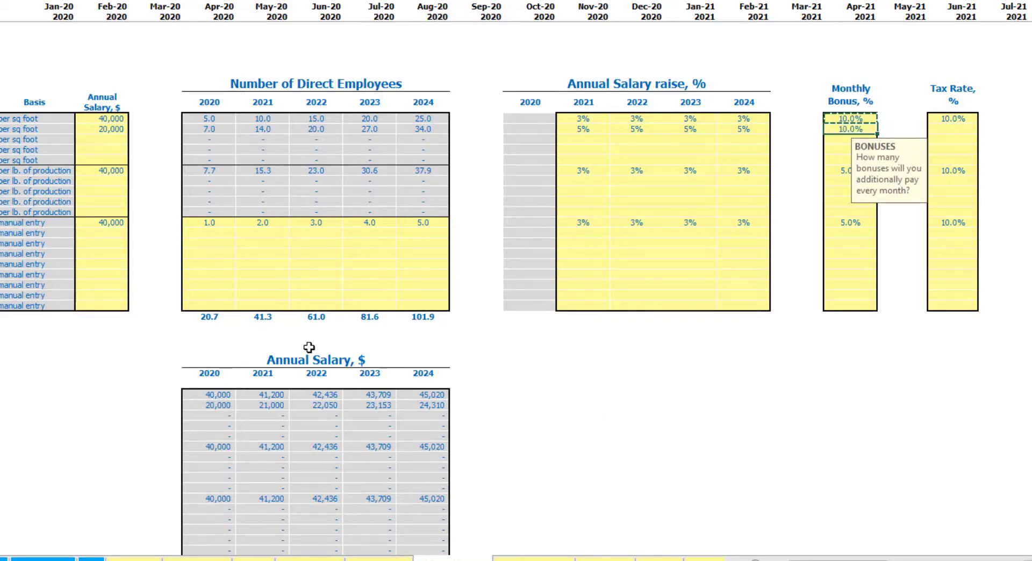
# Step: Set the tax rate of Direct_HC_Placeholder1 and Direct_HC_Placeholder2 to 12%
pyautogui.click(956, 114)
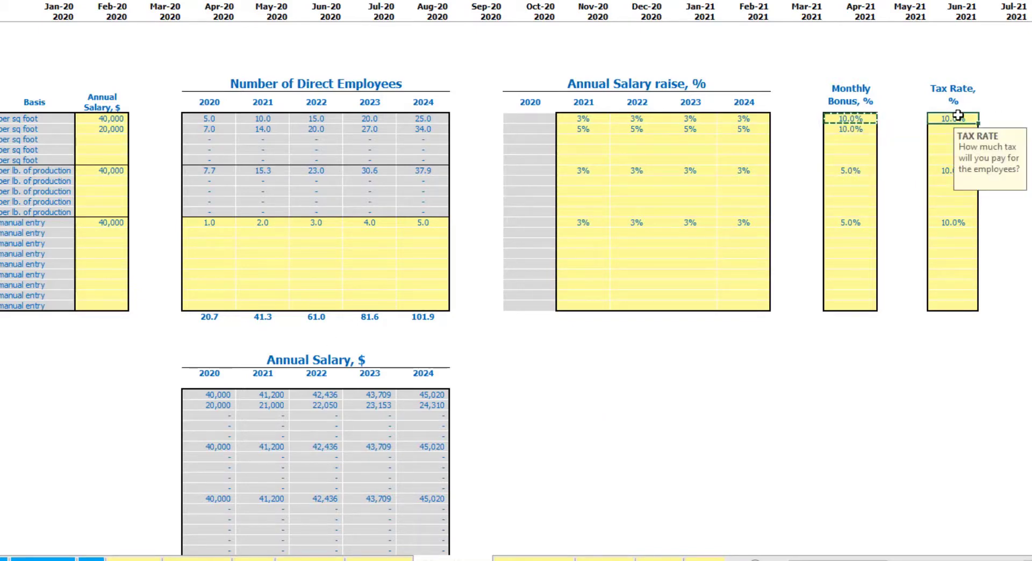
pyautogui.write('12')
pyautogui.press('Return')
pyautogui.write('1')
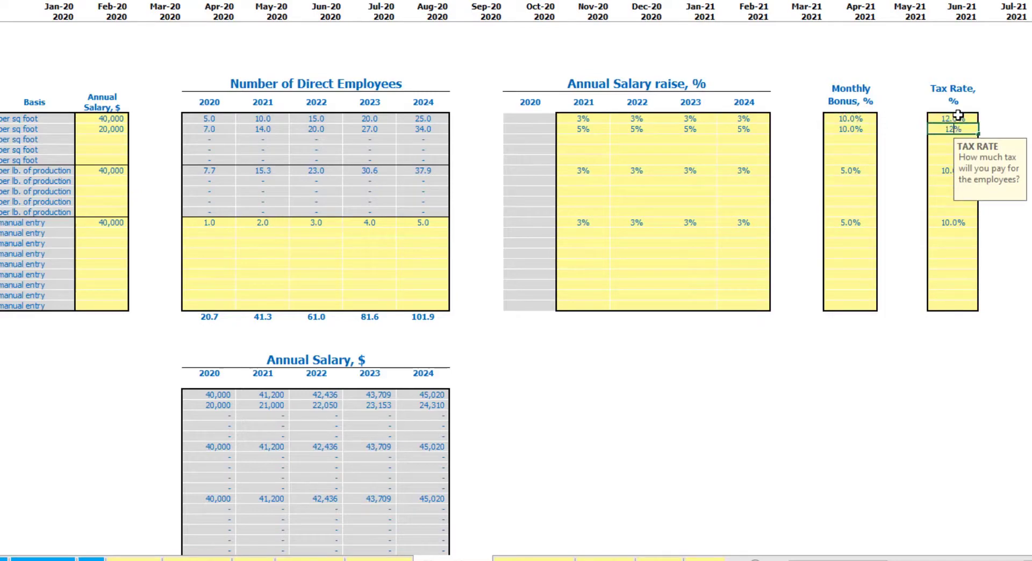
pyautogui.write('2')
pyautogui.press('Return')
pyautogui.click(942, 118)
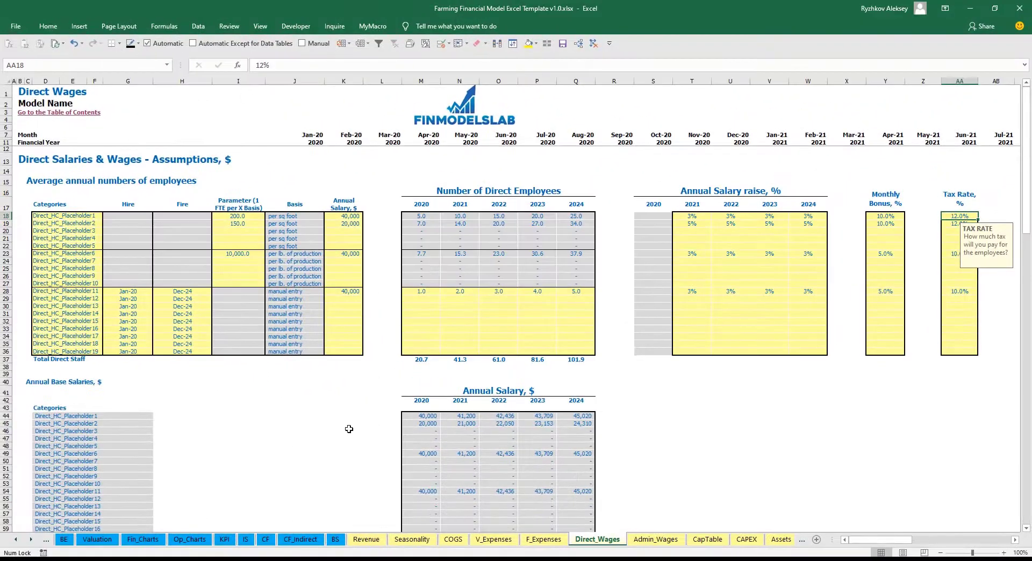
# Step: Examine the monthly direct staff numbers, base salaries, bonuses and taxes calculated below the assumptions
pyautogui.scroll(-13, 349, 429)
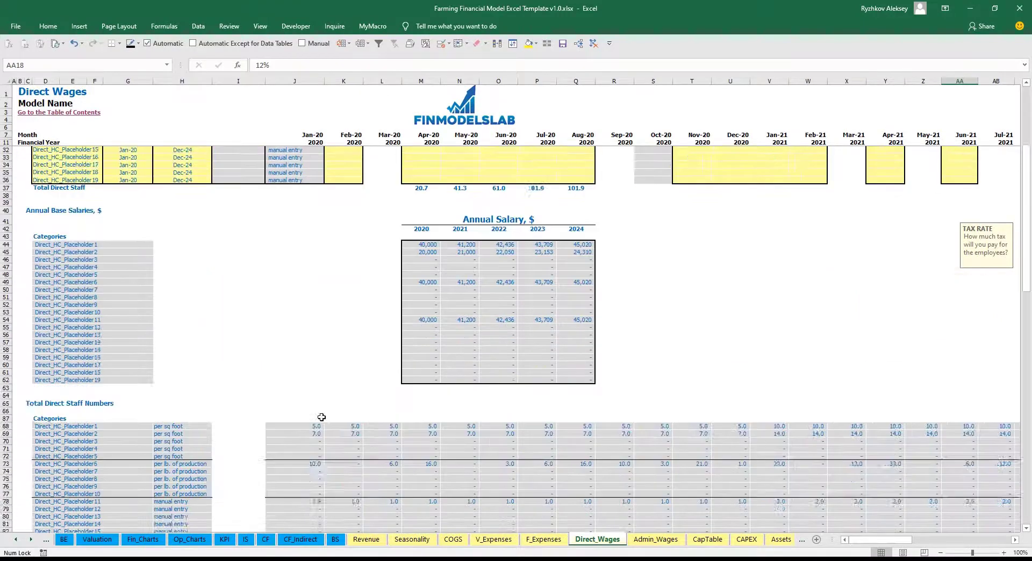
pyautogui.moveTo(5, 249); pyautogui.dragTo(5, 301)
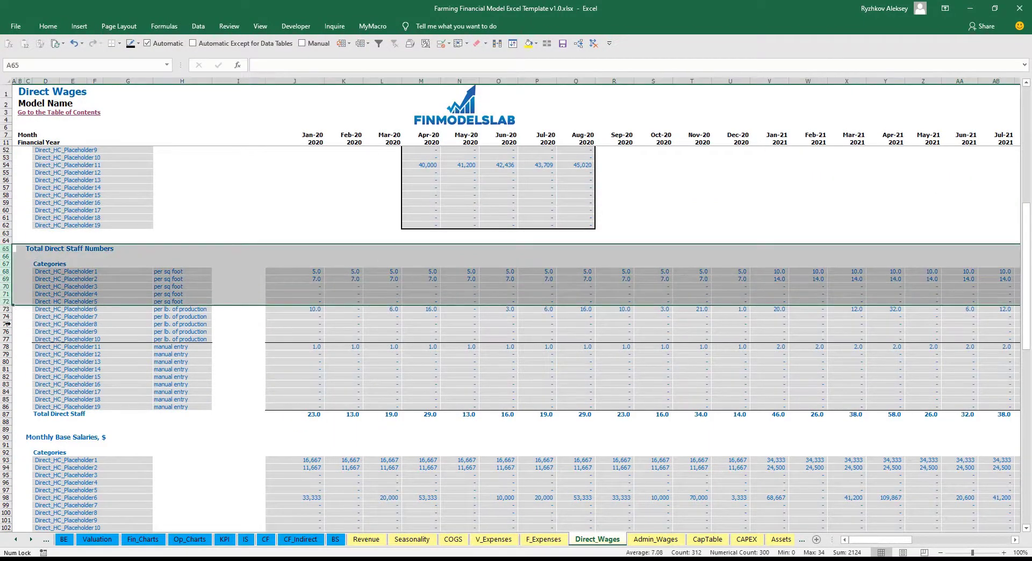
pyautogui.scroll(-7, 9, 344)
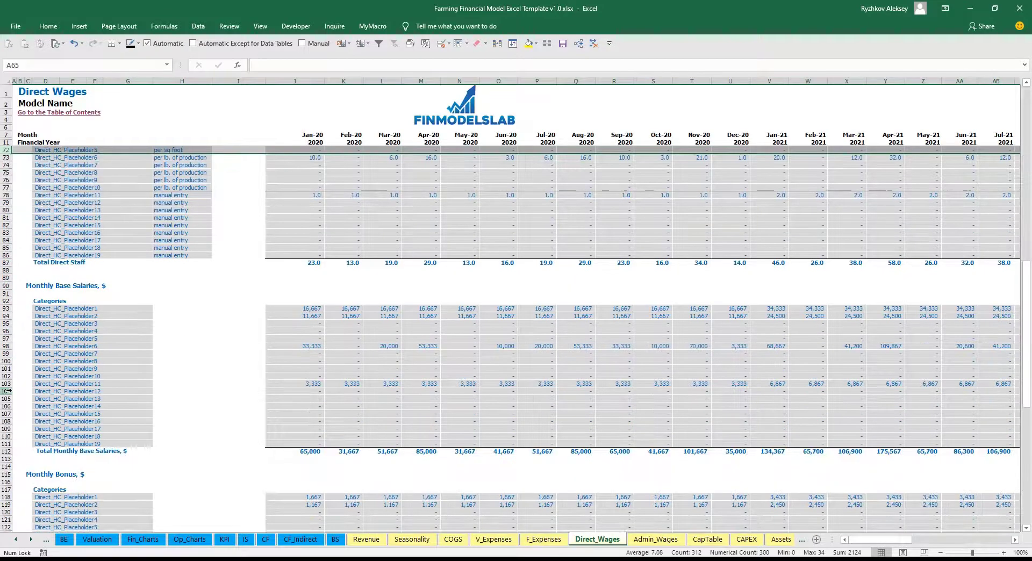
pyautogui.scroll(-10, 8, 391)
pyautogui.scroll(-7, 16, 400)
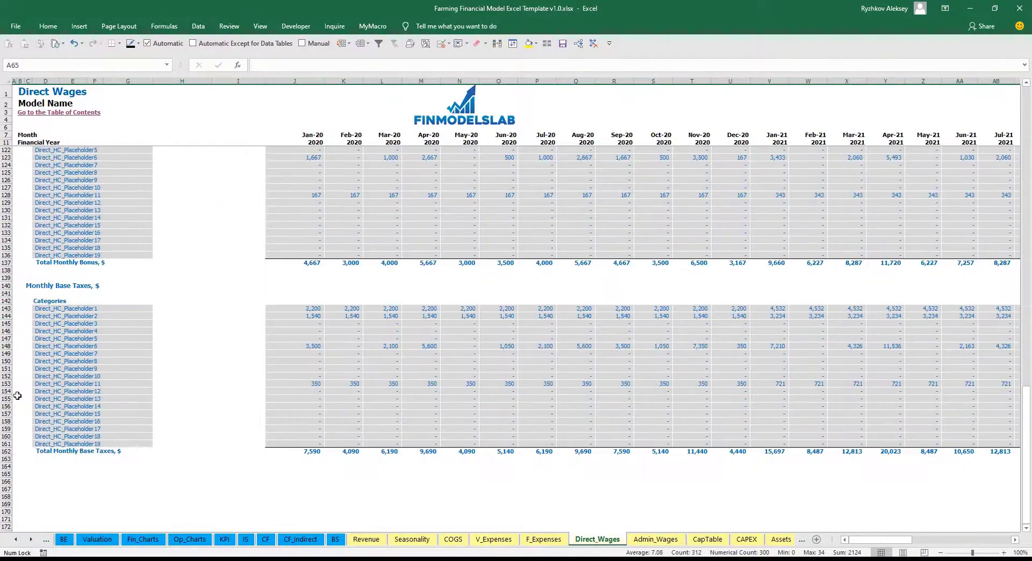
pyautogui.scroll(20, 253, 382)
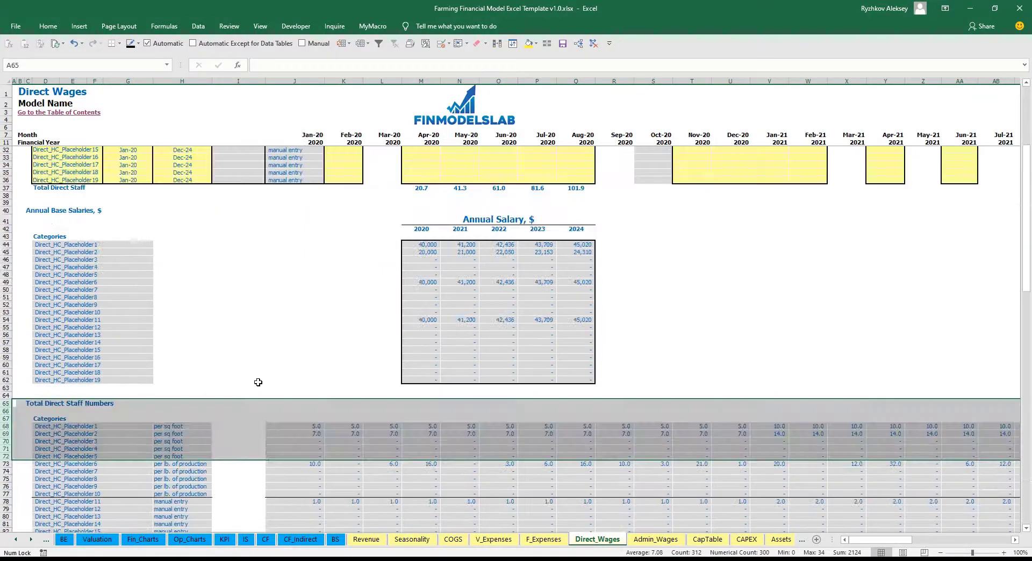
pyautogui.click(300, 384)
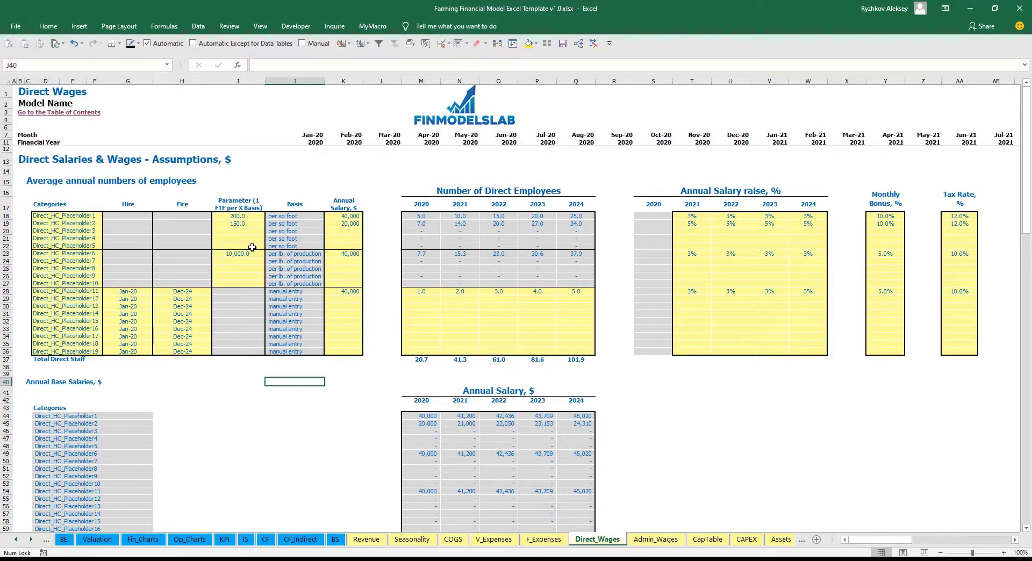
# Step: Review the per lb. of production basis, FTE parameter, salary, raise, bonus, tax rate and employee numbers of Direct_HC_Placeholder6
pyautogui.click(297, 253)
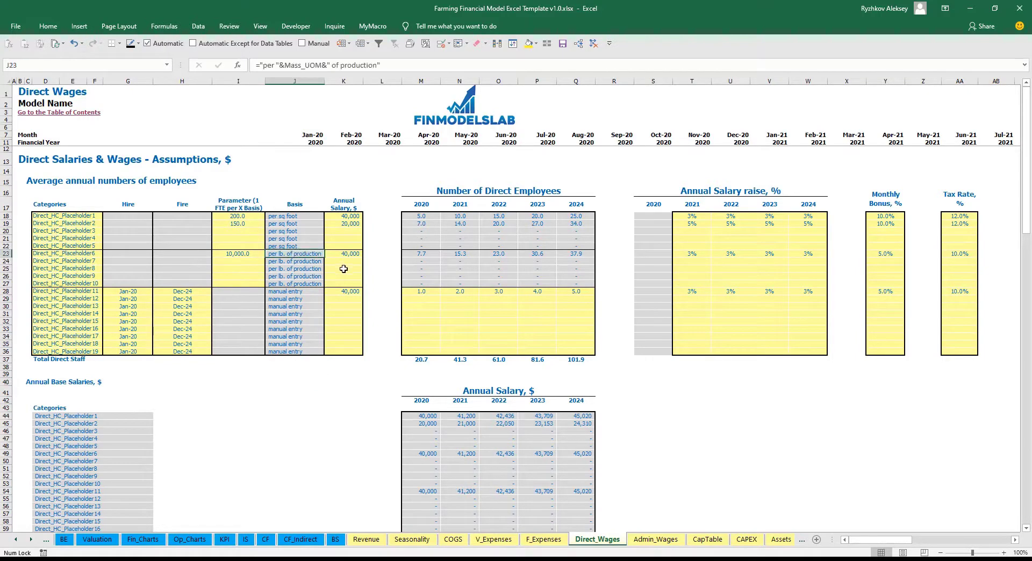
pyautogui.press('Left')
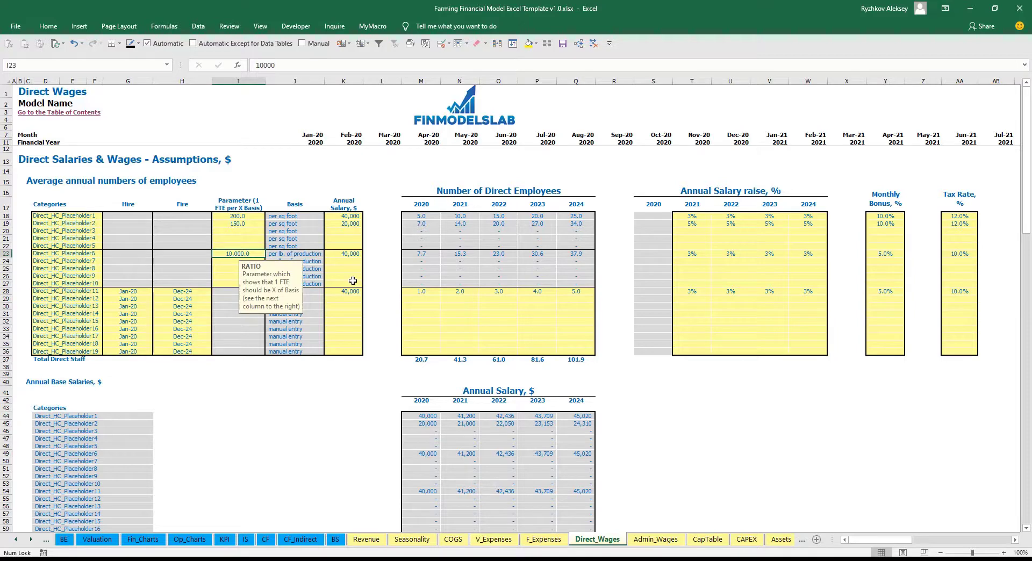
pyautogui.press('Right')
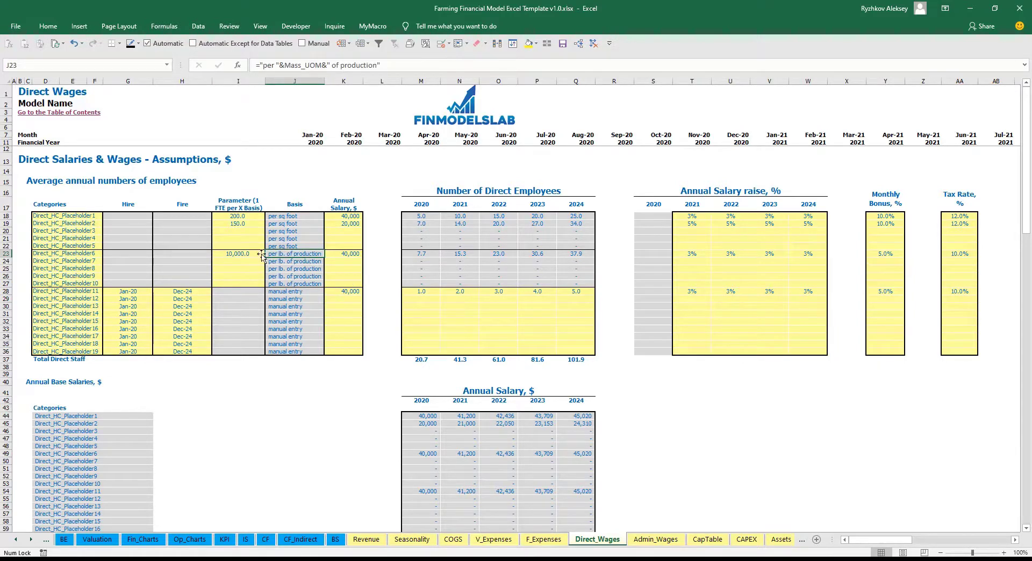
pyautogui.click(340, 254)
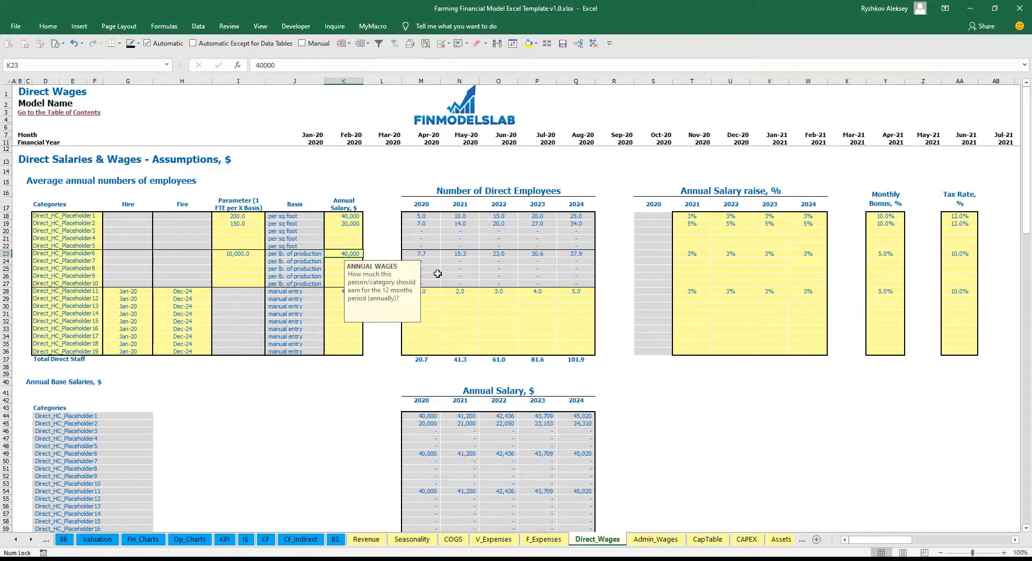
pyautogui.click(701, 254)
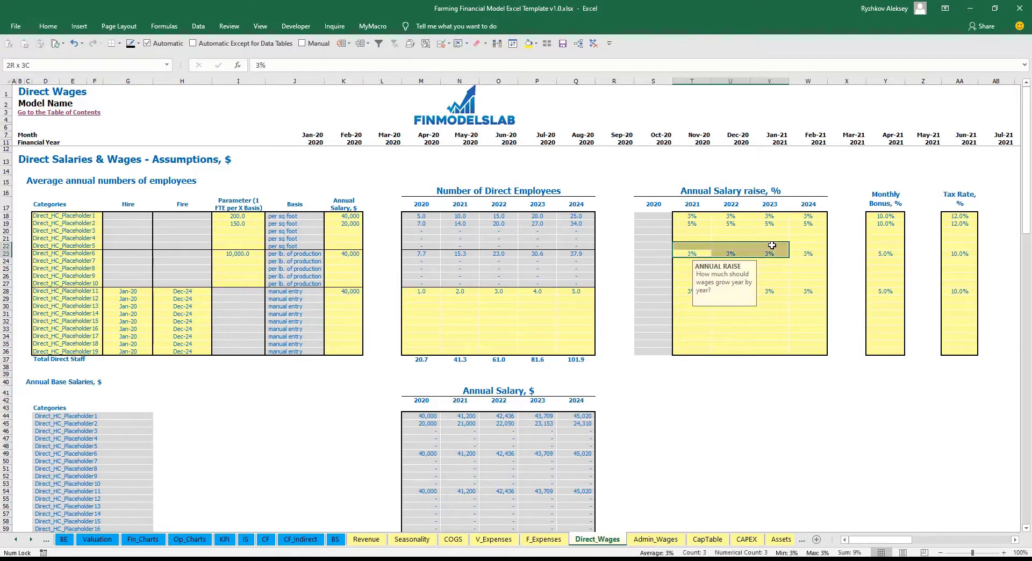
pyautogui.click(881, 255)
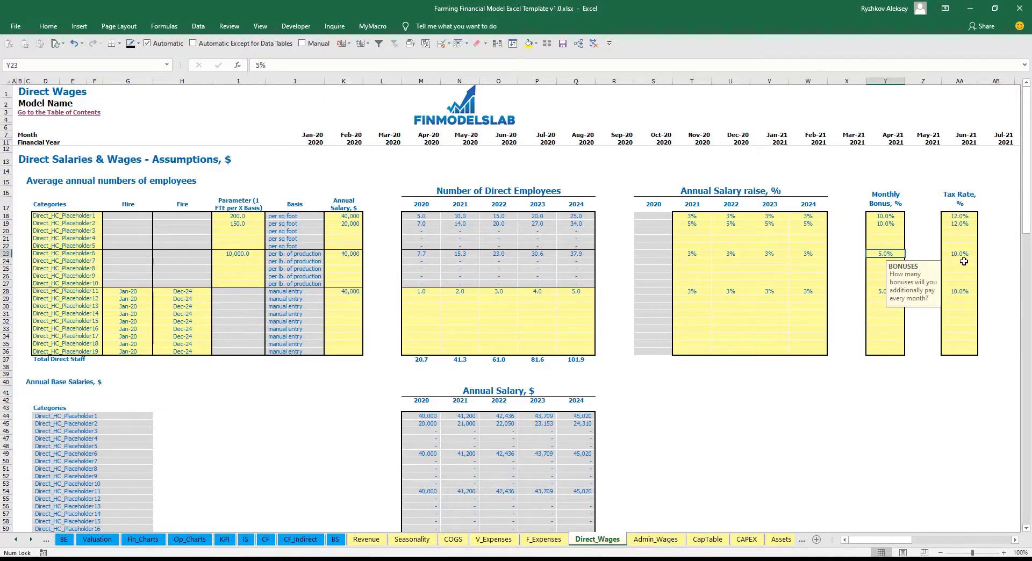
pyautogui.click(965, 254)
pyautogui.moveTo(417, 255); pyautogui.dragTo(583, 254)
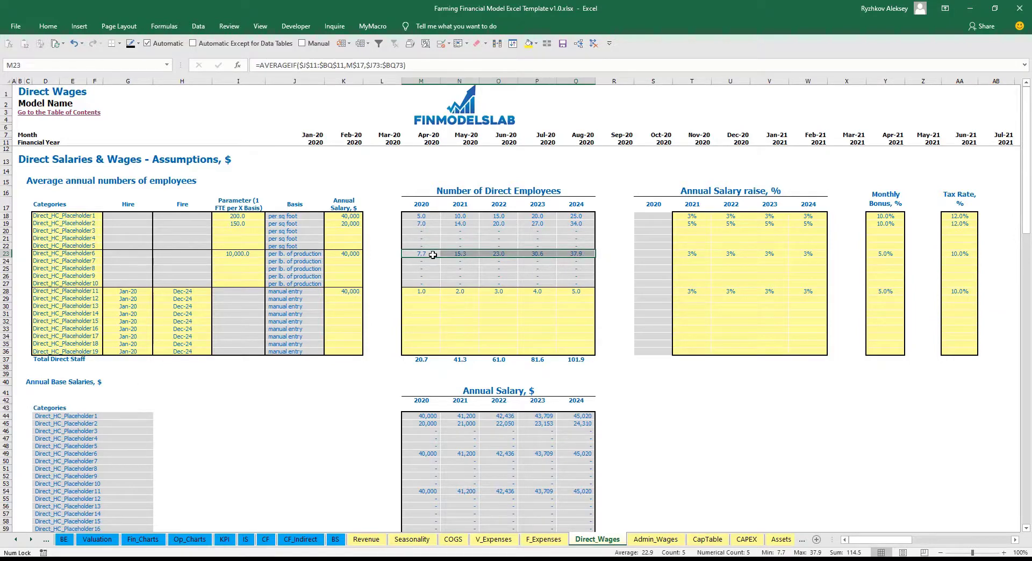
pyautogui.click(307, 253)
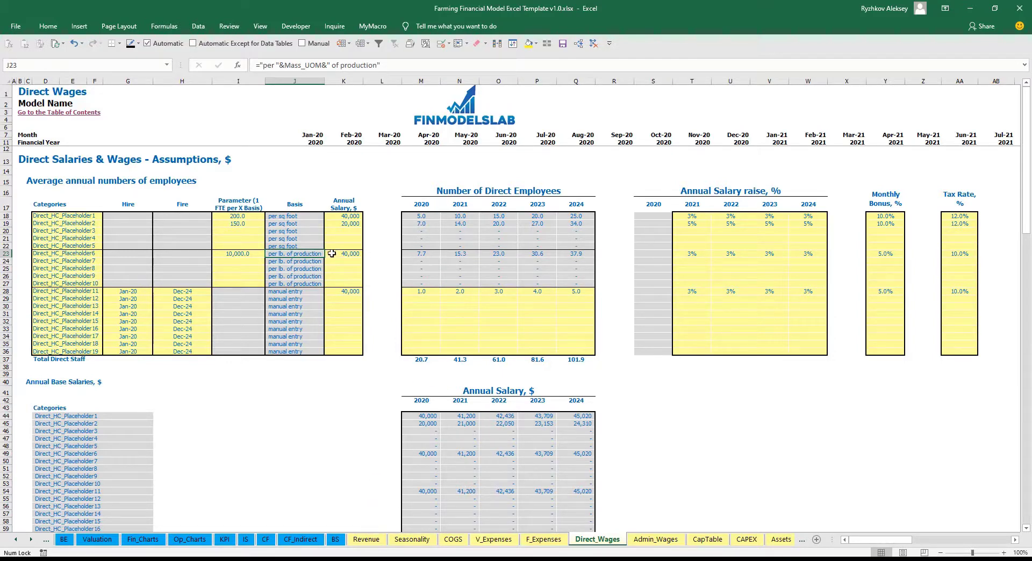
# Step: Review the manual entry staff categories from Direct_HC_Placeholder11 to Direct_HC_Placeholder19
pyautogui.moveTo(64, 291); pyautogui.dragTo(65, 351)
pyautogui.click(216, 413)
pyautogui.moveTo(82, 293); pyautogui.dragTo(86, 353)
pyautogui.click(157, 380)
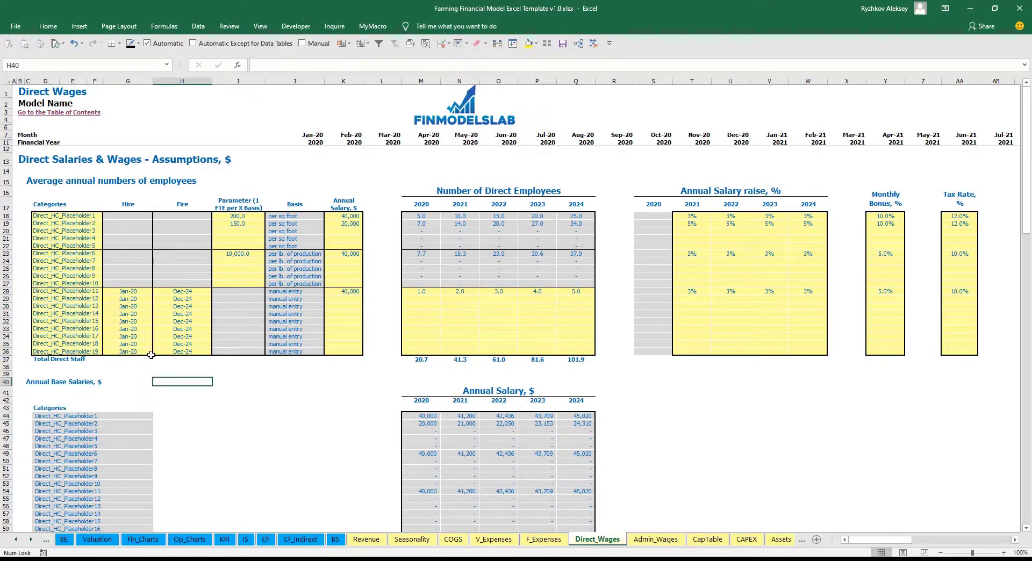
# Step: Set the hire date of Direct_HC_Placeholder11 to Feb-20 and check its fire date
pyautogui.click(143, 293)
pyautogui.click(156, 291)
pyautogui.click(133, 305)
pyautogui.click(187, 291)
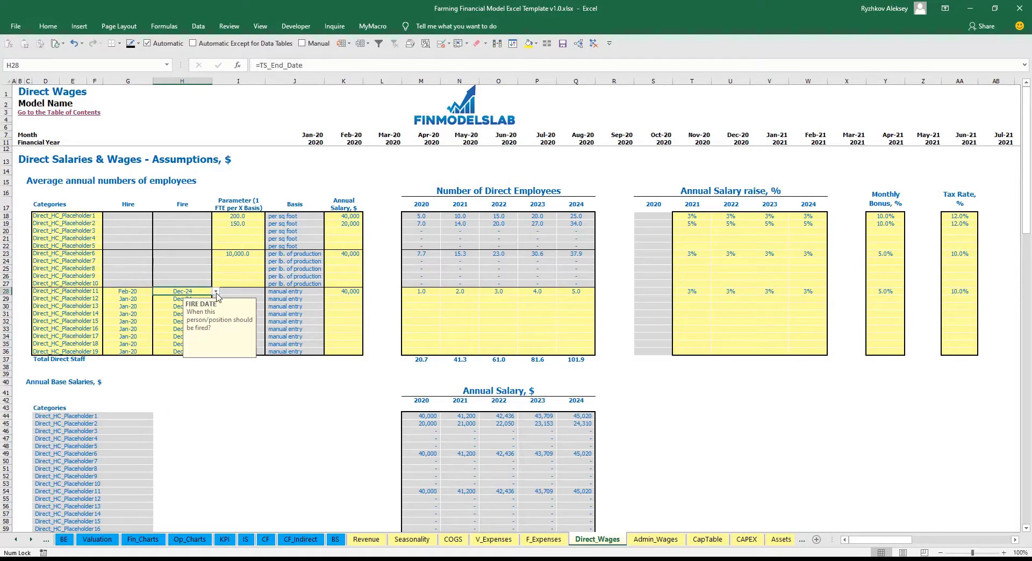
pyautogui.click(302, 411)
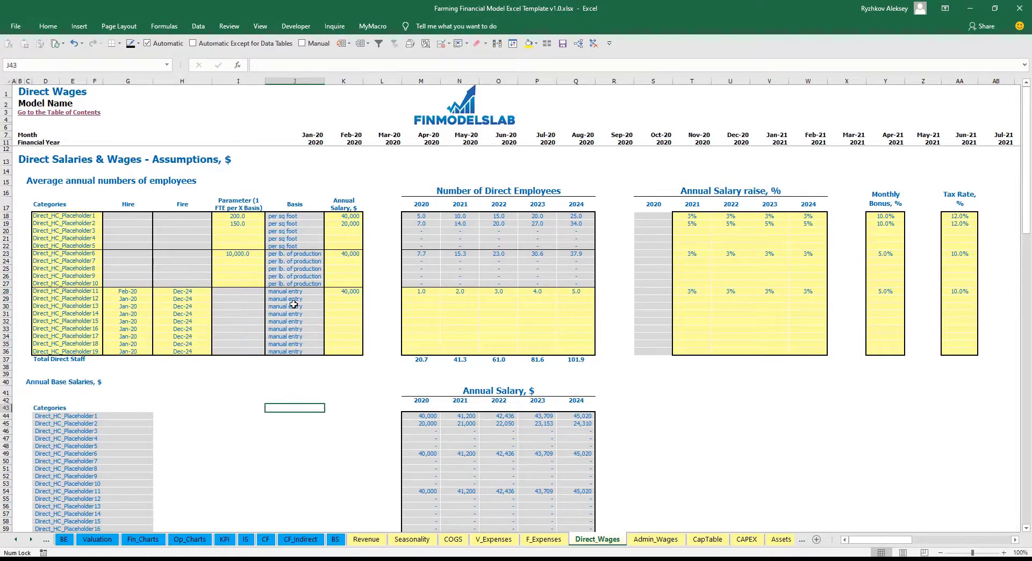
# Step: Check the manual entry basis and set the annual salary of Direct_HC_Placeholder11 to 10,000
pyautogui.moveTo(292, 294); pyautogui.dragTo(315, 345)
pyautogui.click(350, 288)
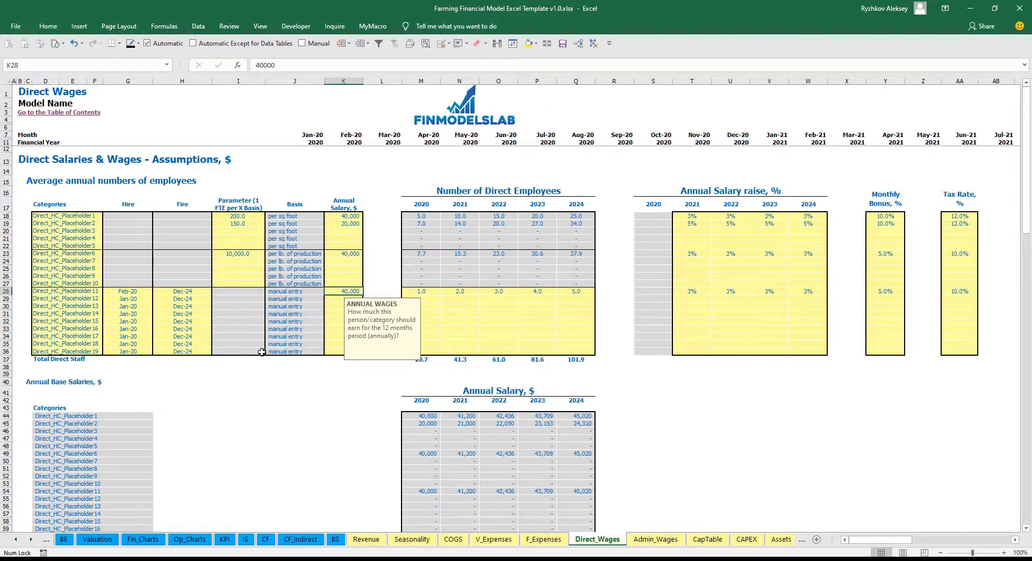
pyautogui.write('100')
pyautogui.press('Return')
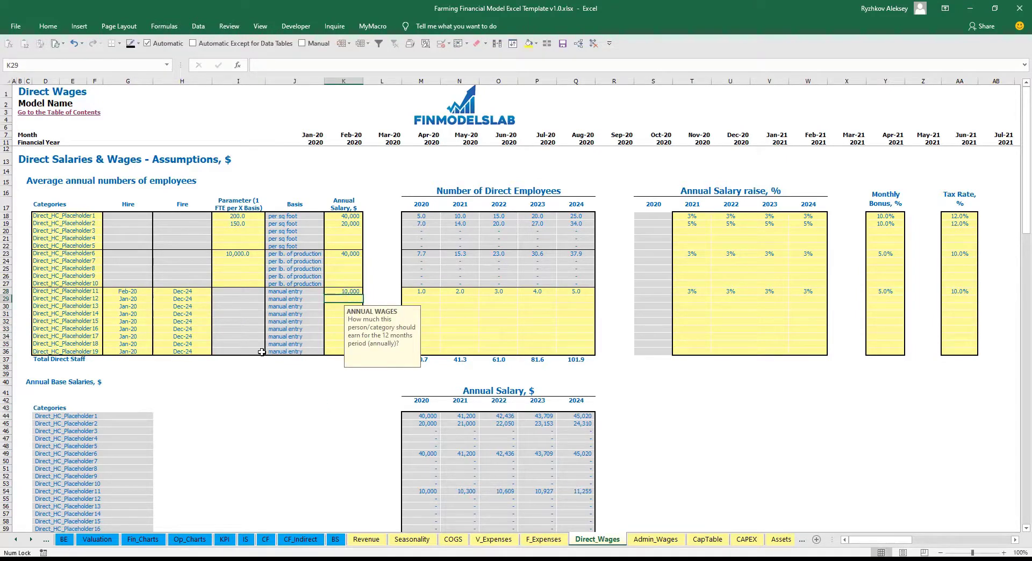
# Step: Select the 2020 number of direct employees for Direct_HC_Placeholder11
pyautogui.click(422, 294)
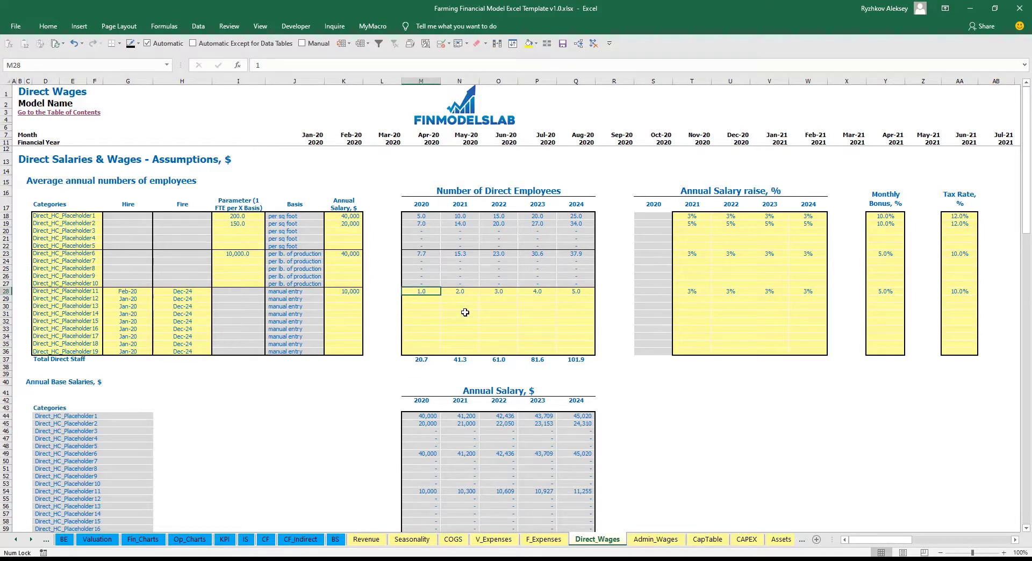
# Step: Enter 2, 4, 6, 8 and 10 as the Direct_HC_Placeholder11 employee numbers for 2020 through 2024
pyautogui.write('2')
pyautogui.press('Tab')
pyautogui.write('4')
pyautogui.press('Tab')
pyautogui.write('6')
pyautogui.press('Tab')
pyautogui.write('8')
pyautogui.press('Tab')
pyautogui.write('1')
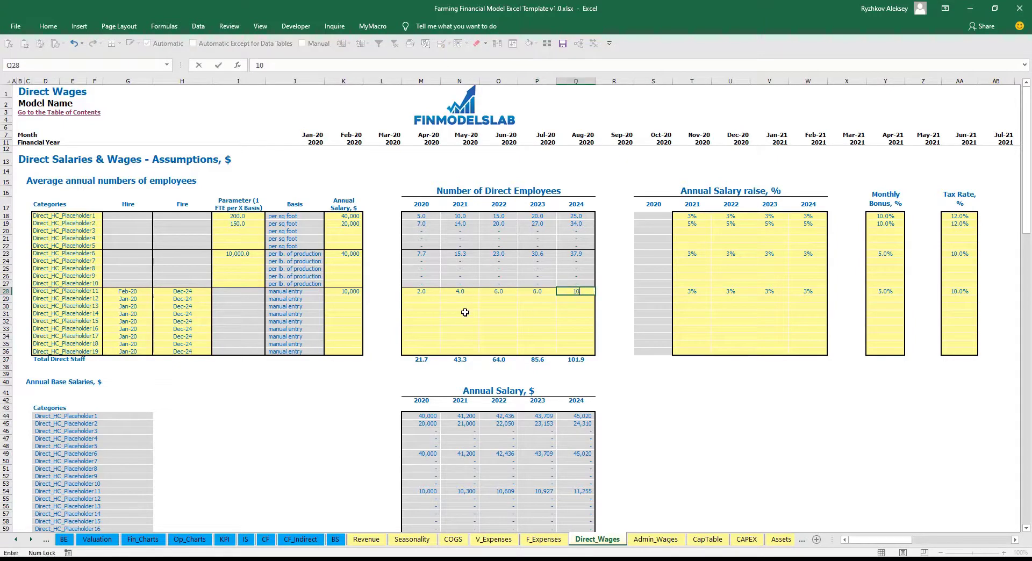
pyautogui.press('Return')
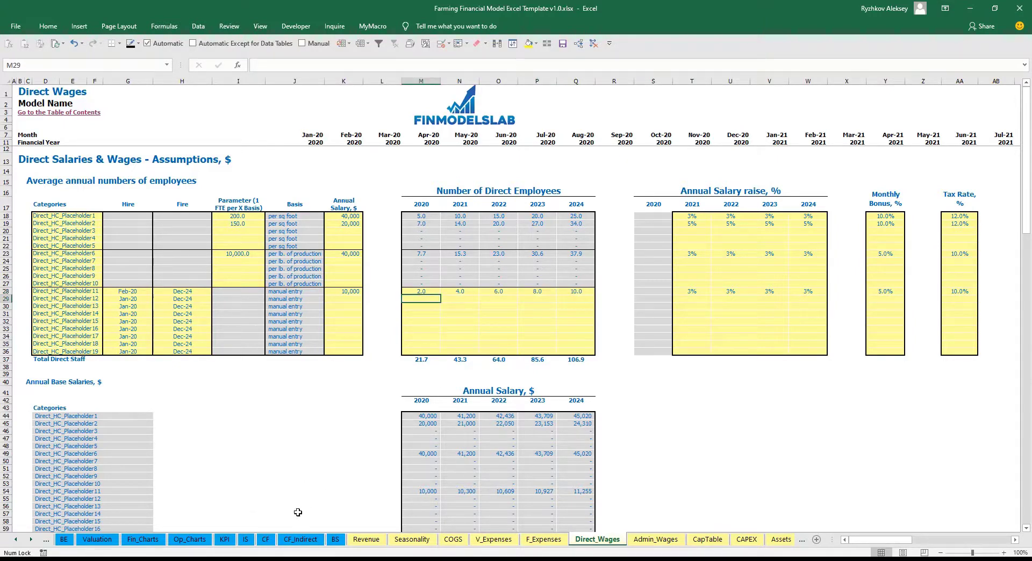
# Step: Expand the Total COGS breakdown in the Income Statement to examine its lines
pyautogui.click(247, 539)
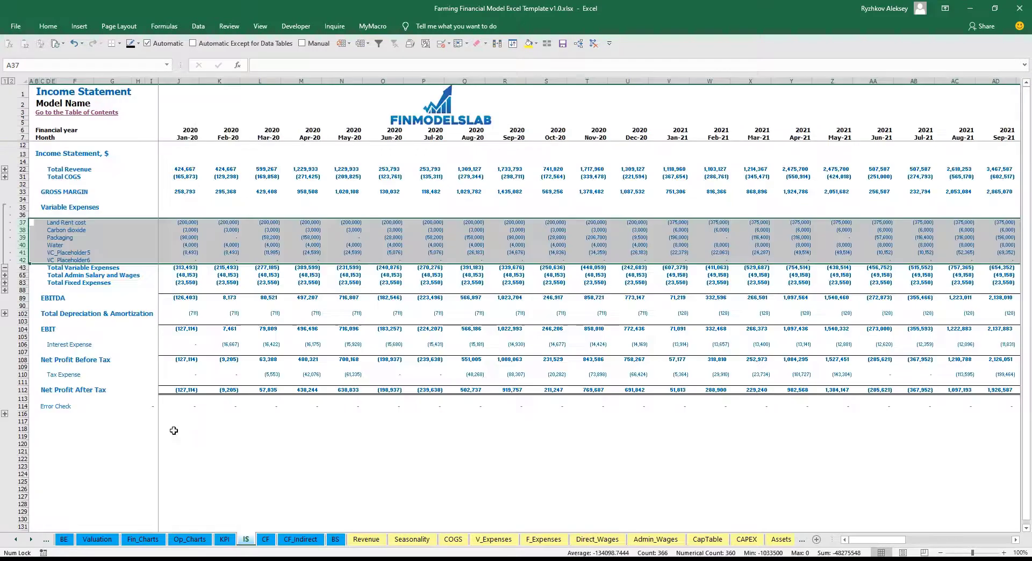
pyautogui.click(4, 177)
pyautogui.click(17, 199)
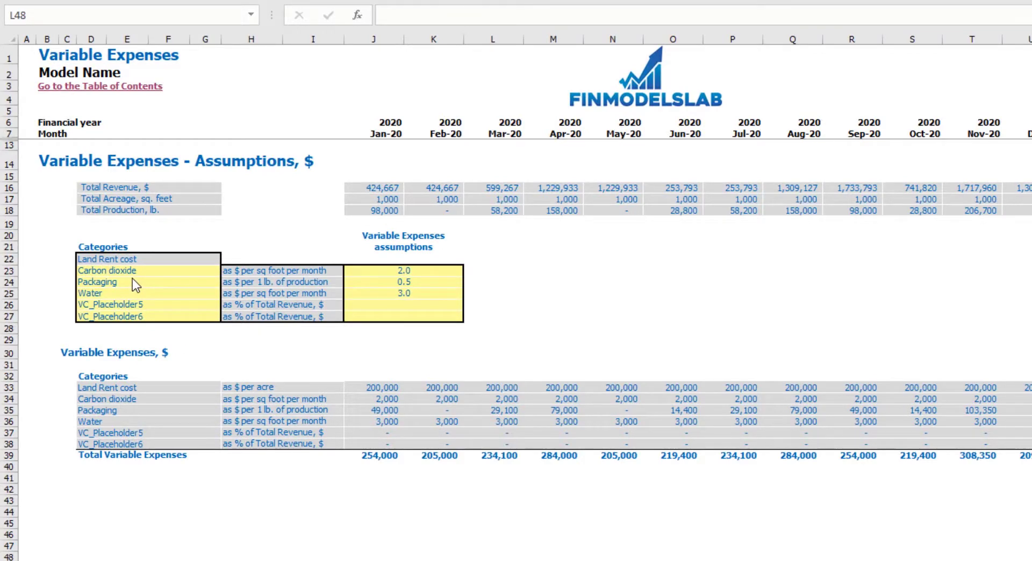
# Step: Examine the yearly rent cost per sq foot on the dashboard and the monthly Land Rent cost in Variable Expenses
pyautogui.click(129, 259)
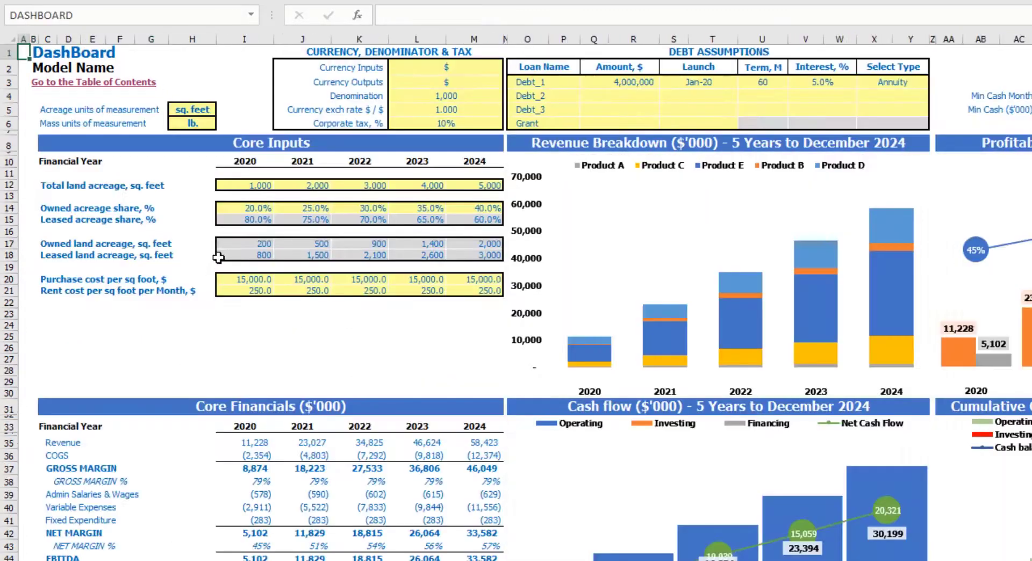
pyautogui.moveTo(246, 289); pyautogui.dragTo(456, 286)
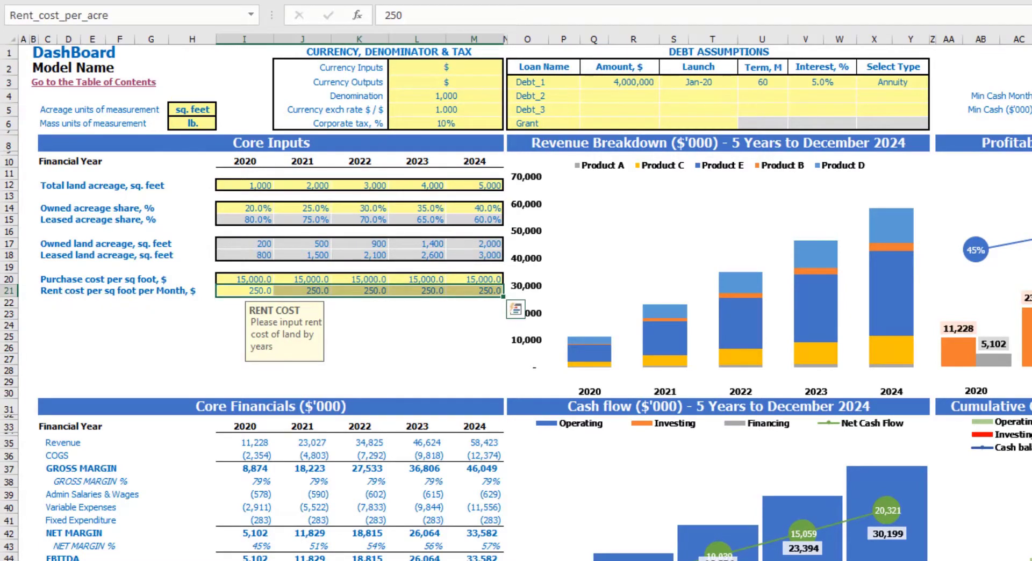
pyautogui.hotkey('ctrl', 'pagedown')
pyautogui.moveTo(389, 388); pyautogui.dragTo(923, 388)
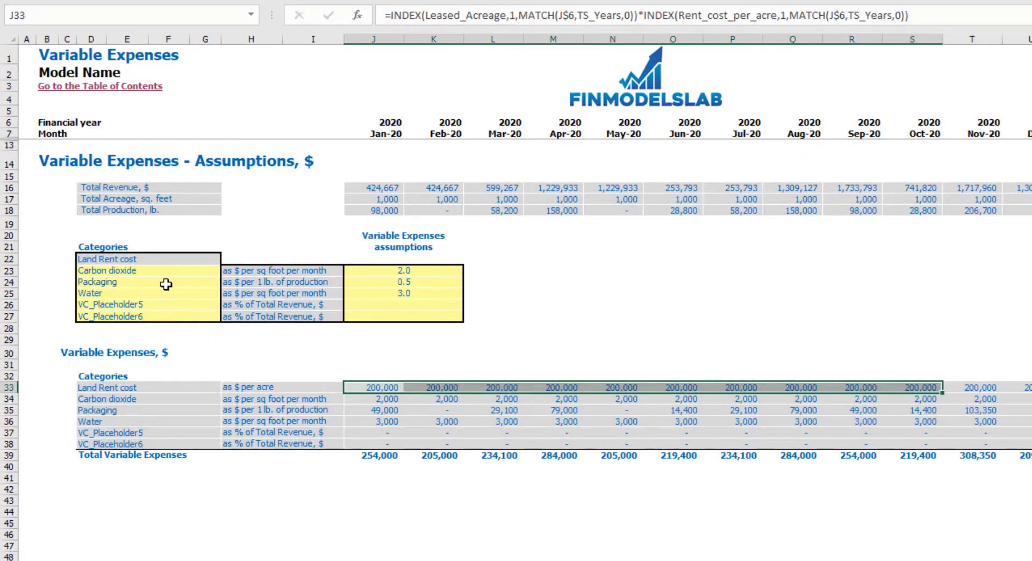
# Step: Try renaming the Carbon dioxide expense category to "Var exp 2" and undo the renaming
pyautogui.moveTo(153, 276)
pyautogui.moveTo(153, 277); pyautogui.dragTo(158, 308)
pyautogui.click(240, 270)
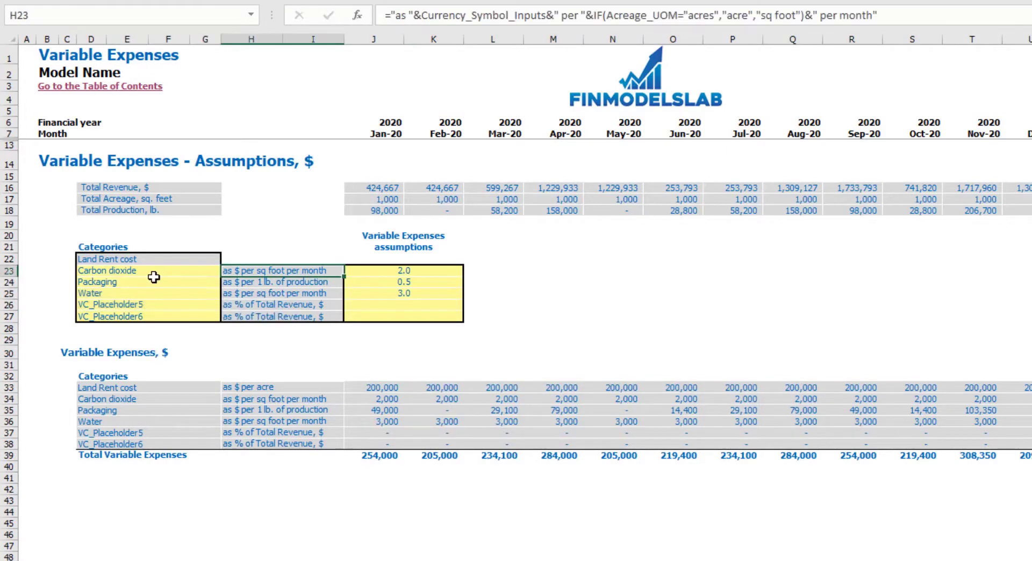
pyautogui.click(123, 275)
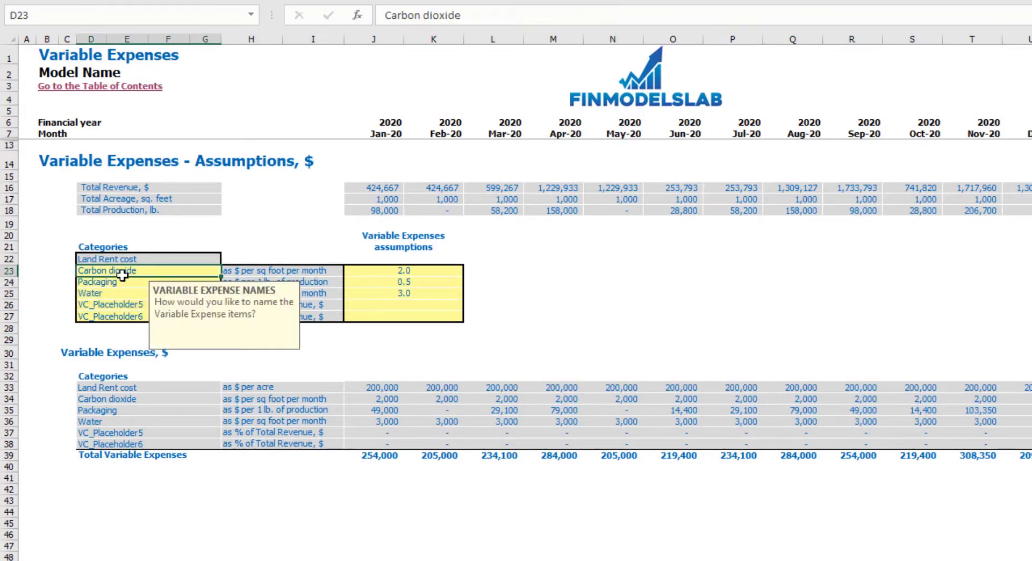
pyautogui.write('Var')
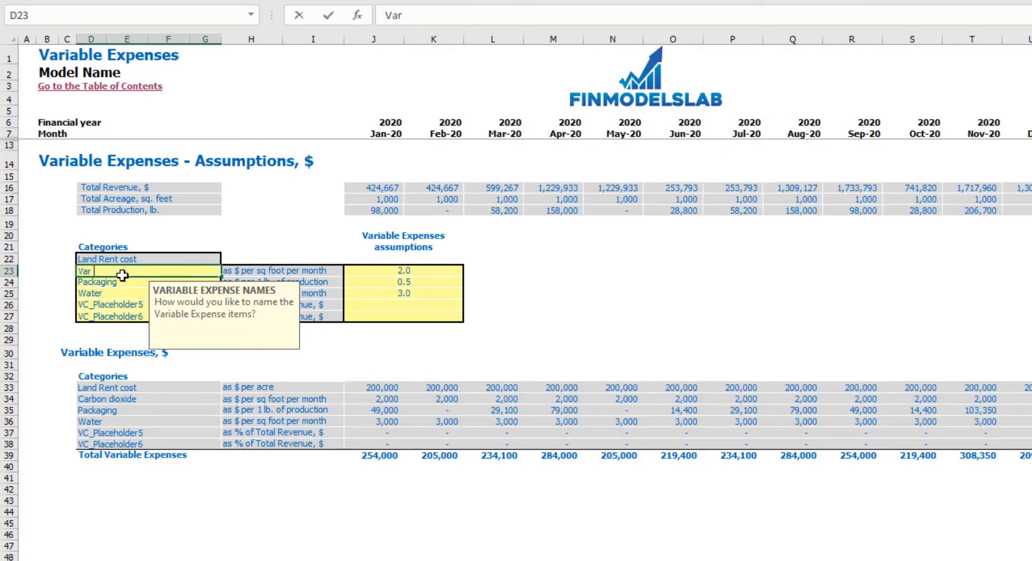
pyautogui.write(' exp 2')
pyautogui.press('Return')
pyautogui.hotkey('ctrl', 'z')
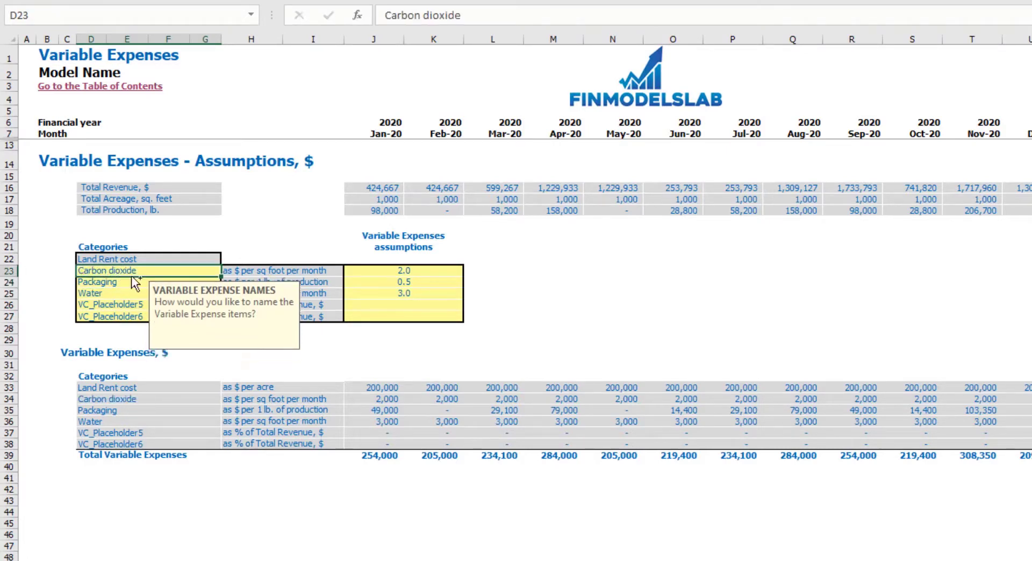
# Step: Set the Carbon dioxide variable expense assumption to 3 $ per sq foot per month
pyautogui.click(235, 235)
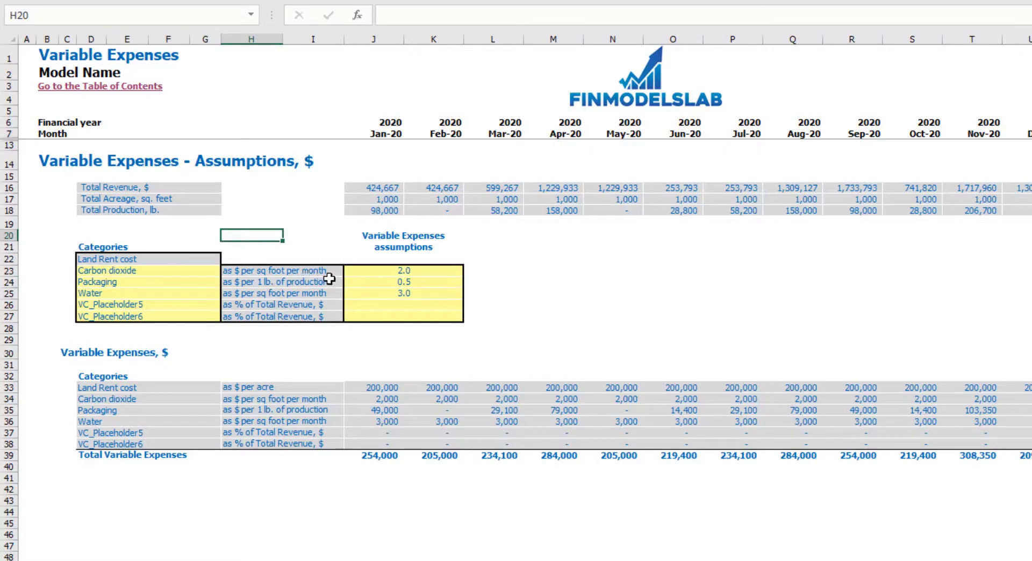
pyautogui.click(298, 273)
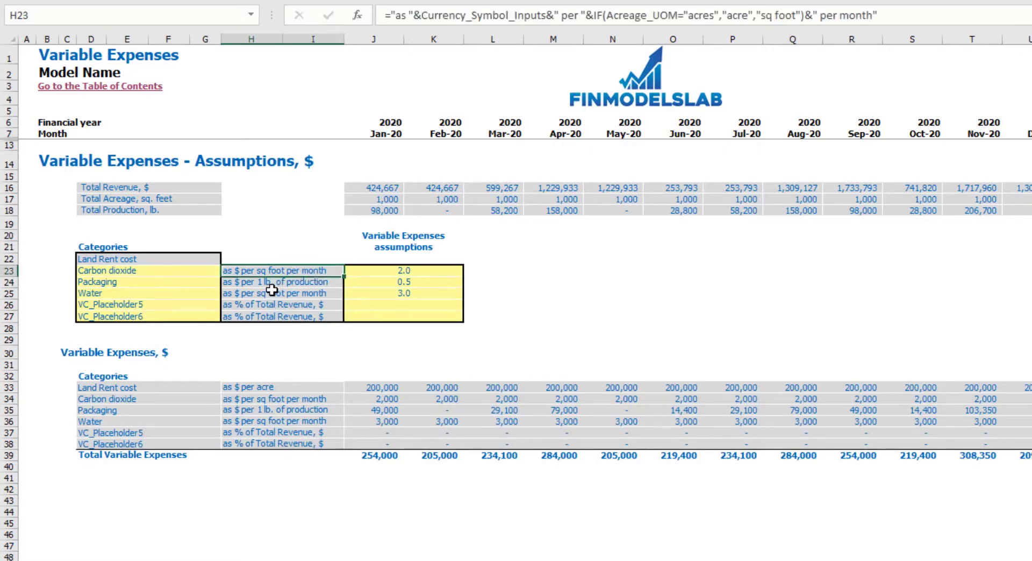
pyautogui.press('Right')
pyautogui.write('3')
pyautogui.press('Return')
# Step: Set the Packaging variable expense assumption to 1 $ per lb. of production
pyautogui.press('Left')
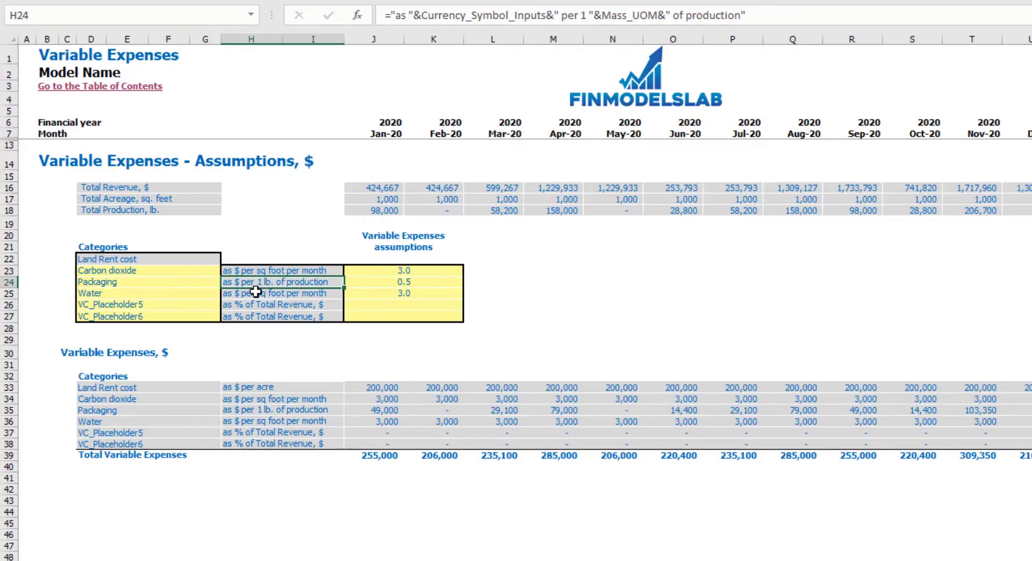
pyautogui.click(143, 283)
pyautogui.click(361, 283)
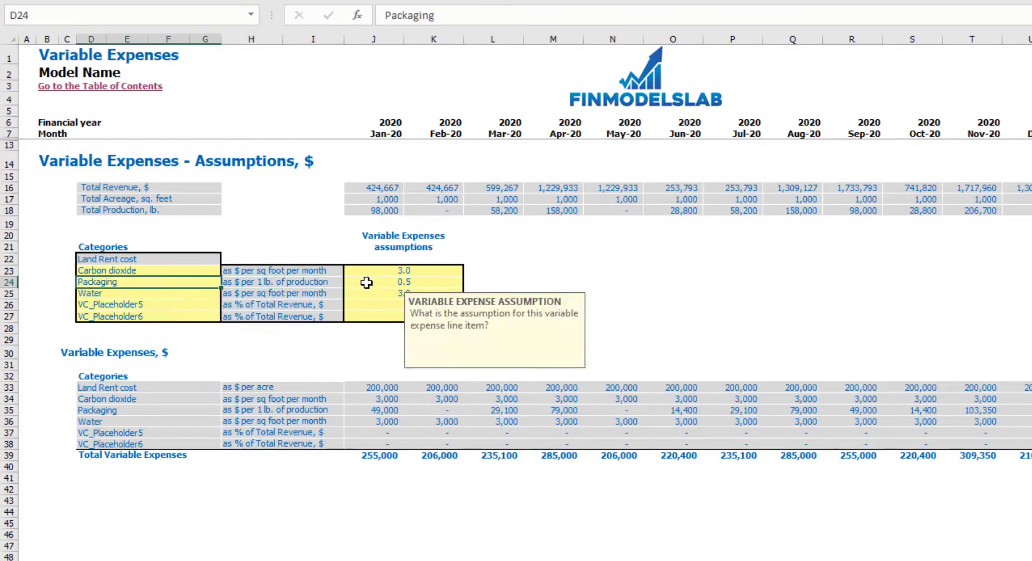
pyautogui.write('1')
pyautogui.press('Return')
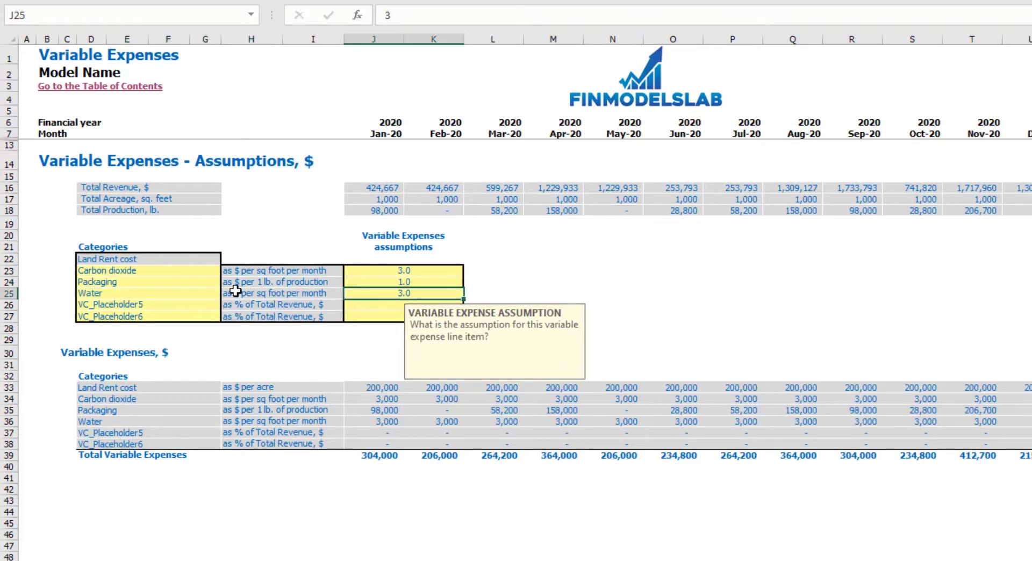
# Step: Set the Water variable expense assumption to 4 $ per sq foot per month
pyautogui.click(144, 293)
pyautogui.click(275, 292)
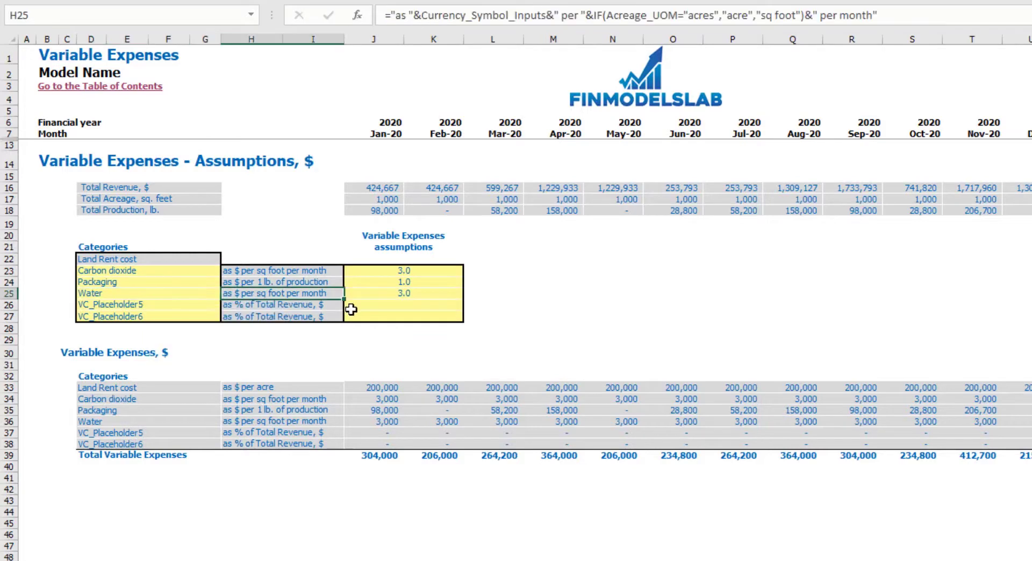
pyautogui.click(402, 292)
pyautogui.write('4')
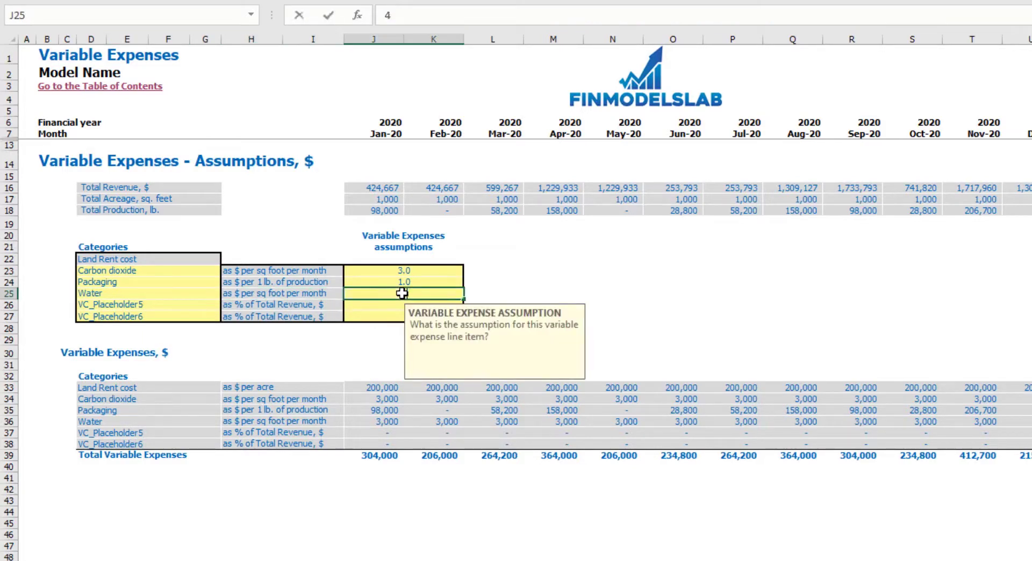
pyautogui.press('Return')
# Step: Set the VC_Placeholder5 variable expense assumption to 2% of total revenue
pyautogui.moveTo(291, 309); pyautogui.dragTo(269, 318)
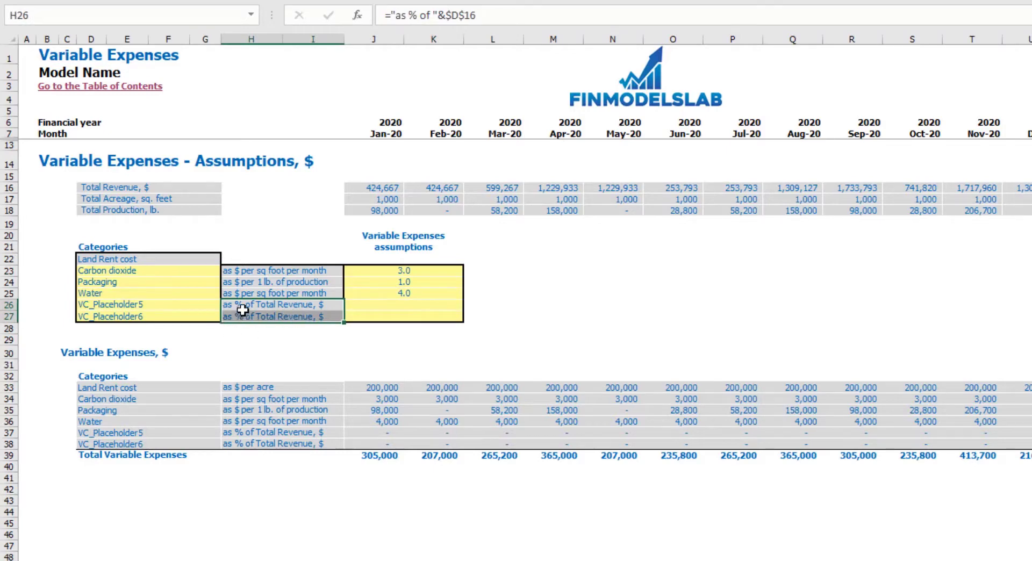
pyautogui.click(424, 300)
pyautogui.write('2')
pyautogui.press('Return')
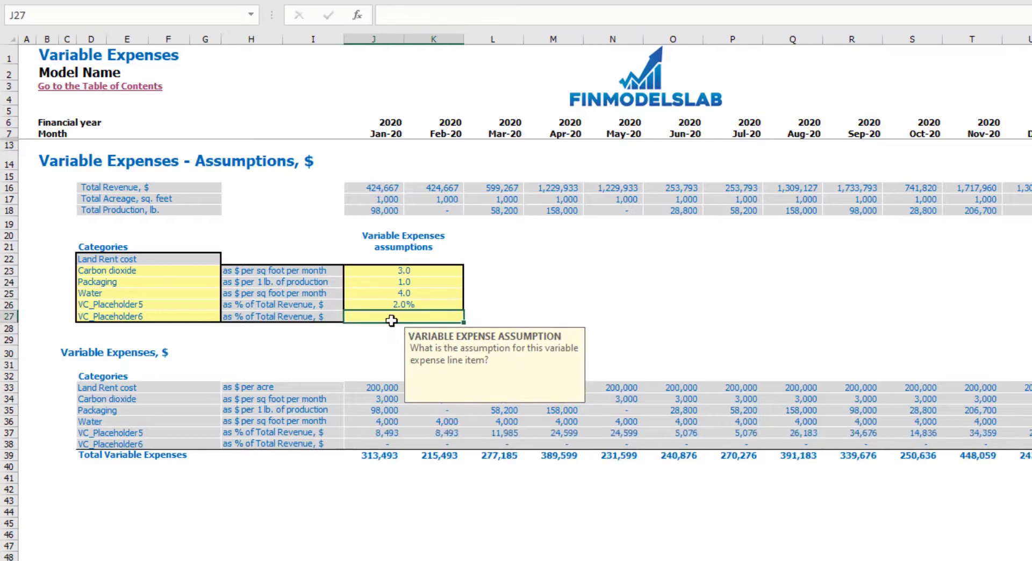
# Step: Examine the Total Revenue, Total Acreage and Total Production rows that drive the variable expenses
pyautogui.click(566, 273)
pyautogui.moveTo(10, 188); pyautogui.dragTo(12, 209)
pyautogui.click(8, 189)
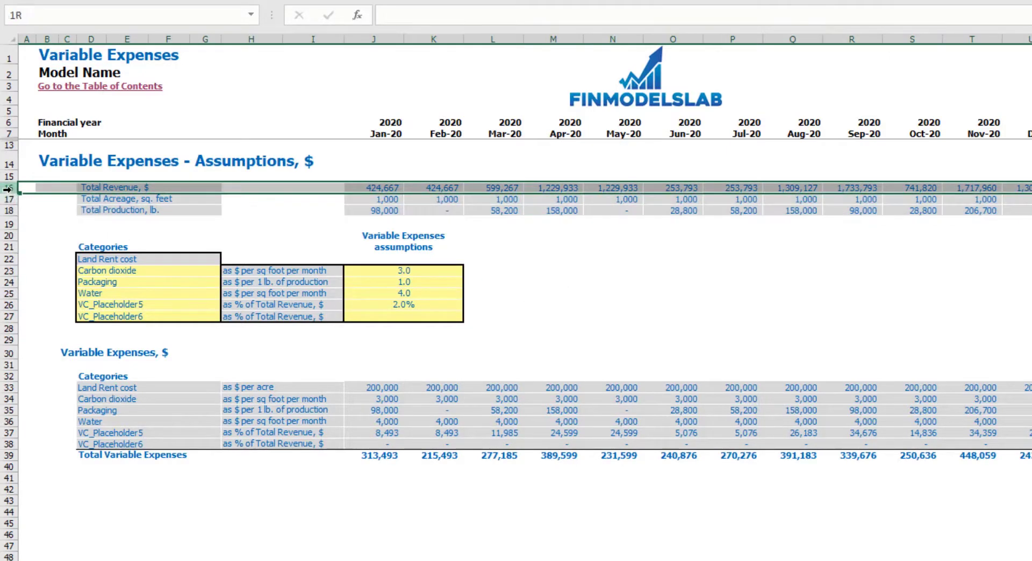
pyautogui.click(10, 200)
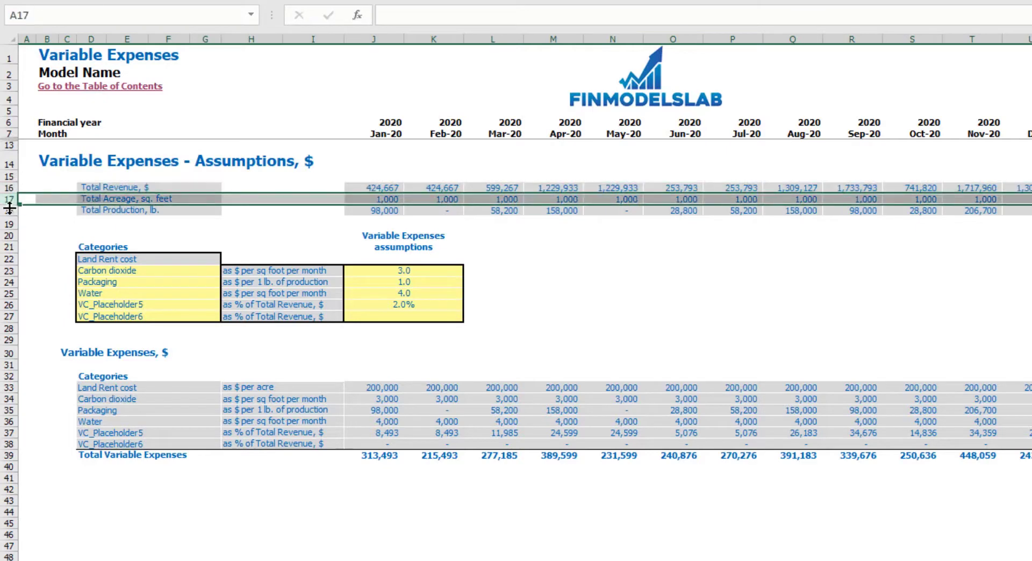
pyautogui.click(8, 210)
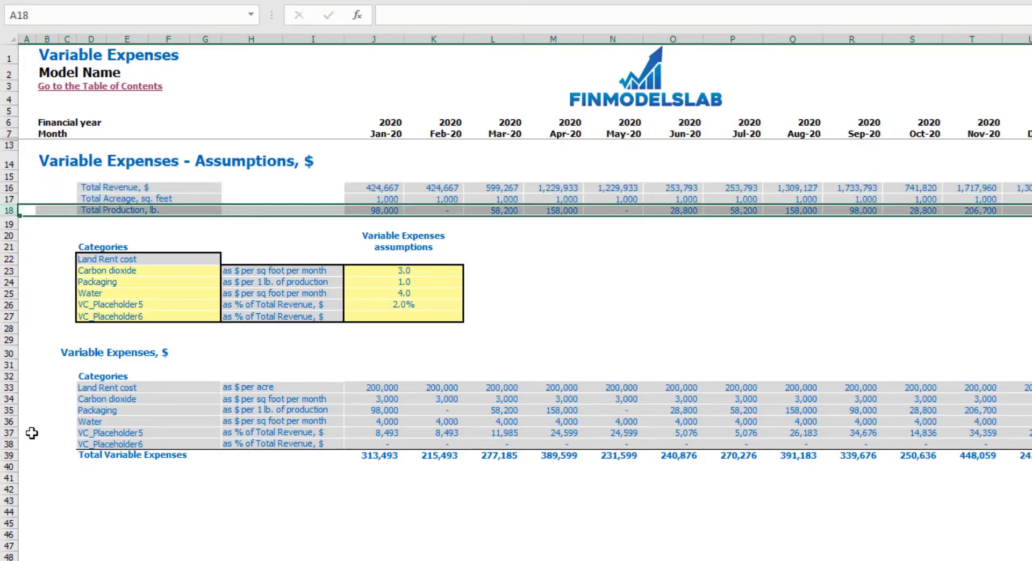
# Step: Compare the monthly variable expense rows with the variable expense lines in the Income Statement
pyautogui.click(7, 387)
pyautogui.moveTo(7, 387); pyautogui.dragTo(7, 443)
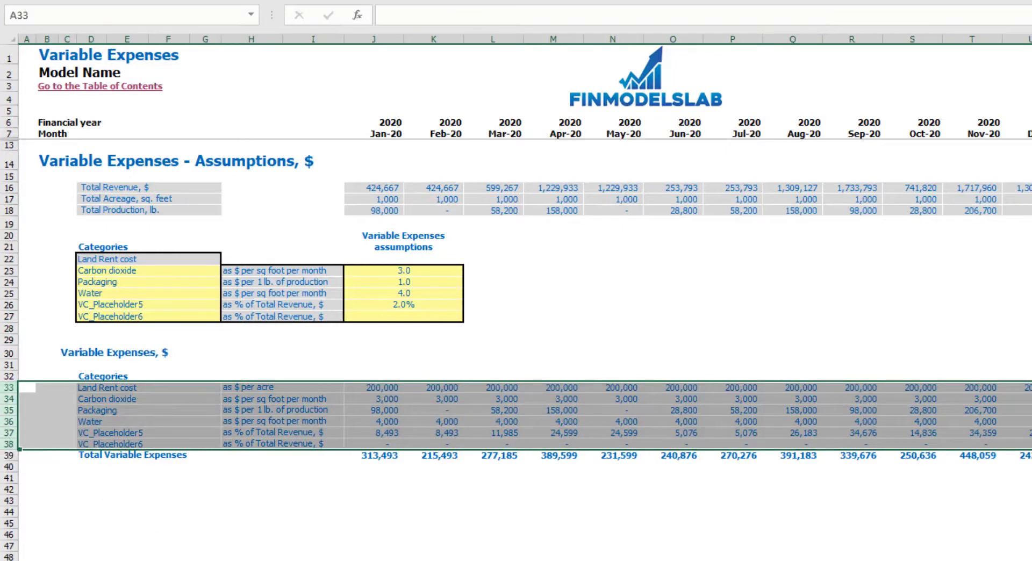
pyautogui.hotkey('ctrl', 'pagedown')
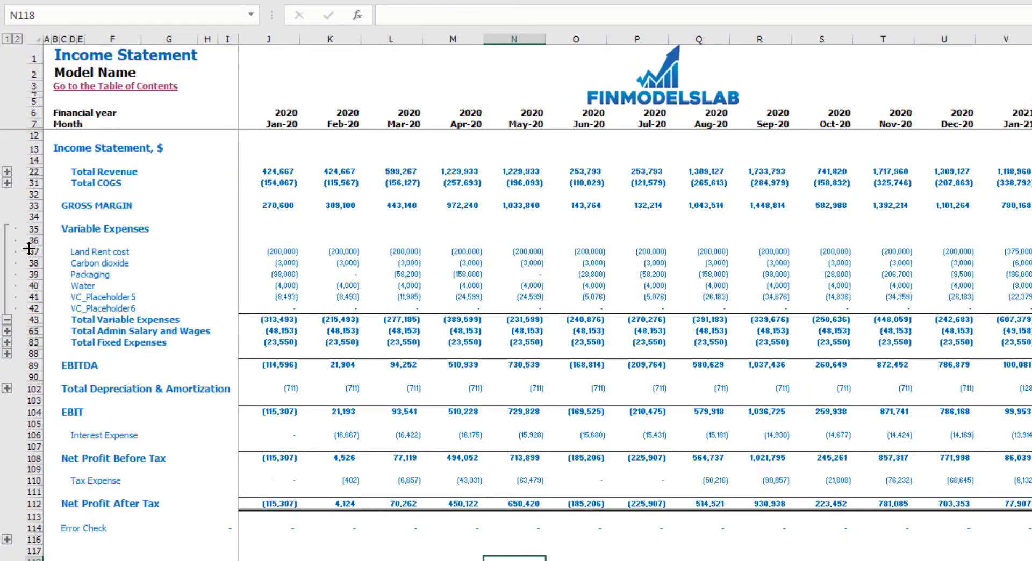
pyautogui.moveTo(24, 251); pyautogui.dragTo(32, 308)
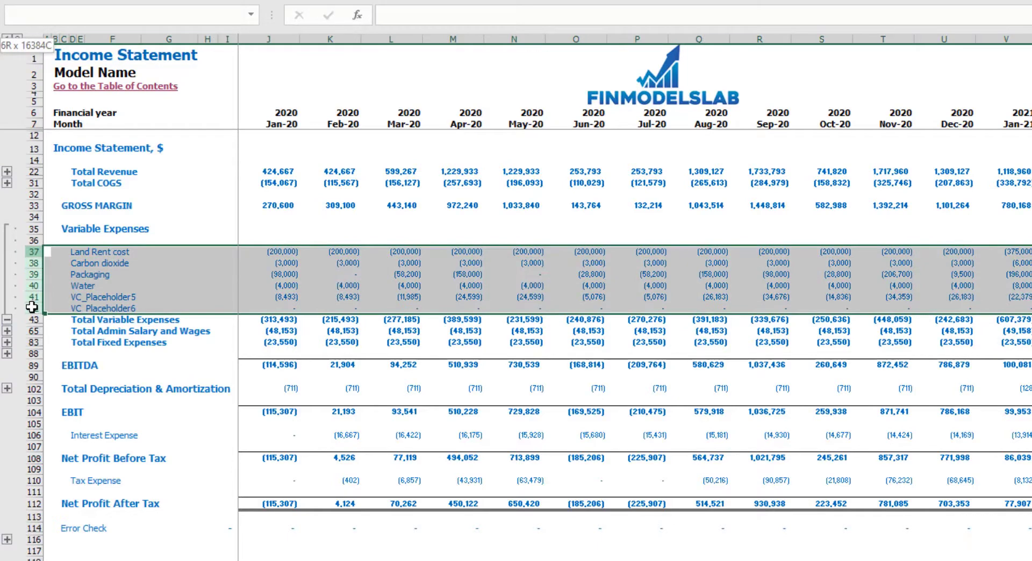
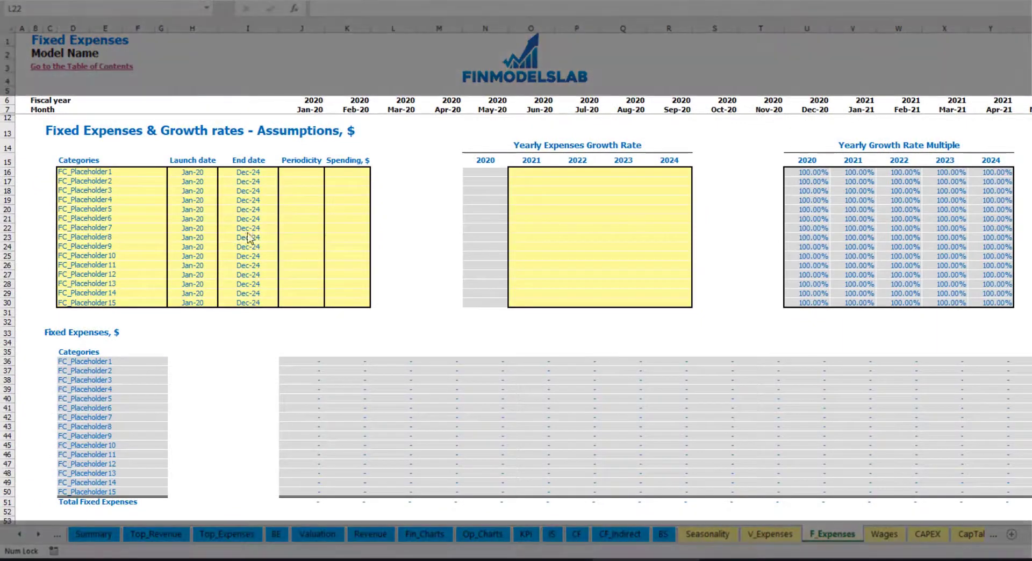
# Step: Name the first fixed expense category "Utilities" on the Fixed Expenses sheet
pyautogui.click(113, 170)
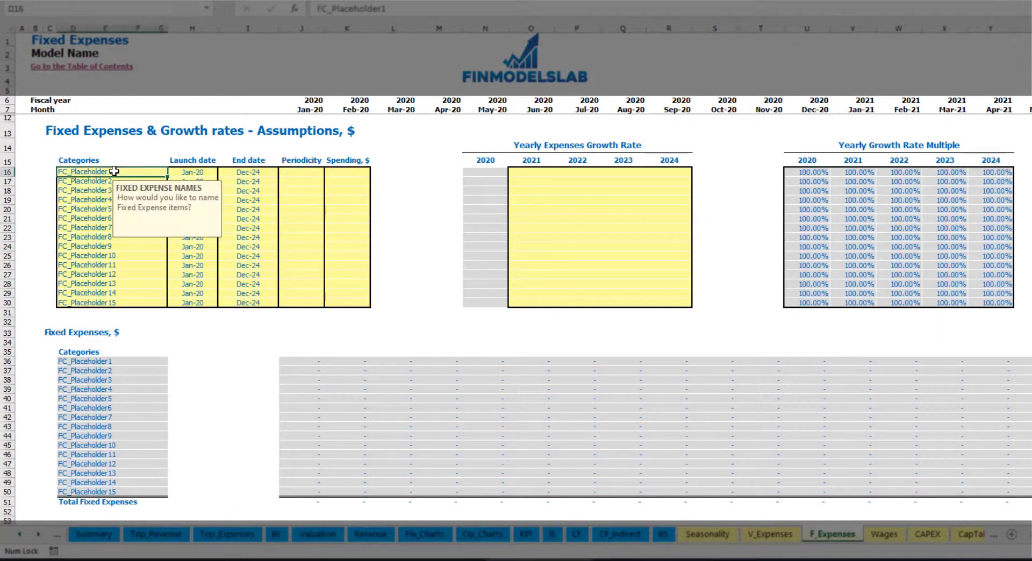
pyautogui.write('Utilities')
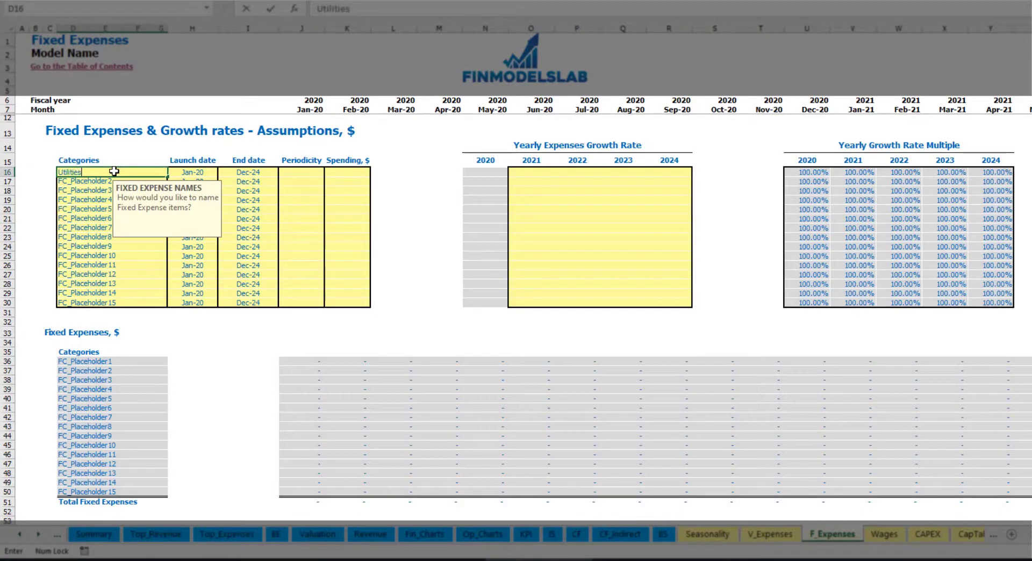
pyautogui.press('Return')
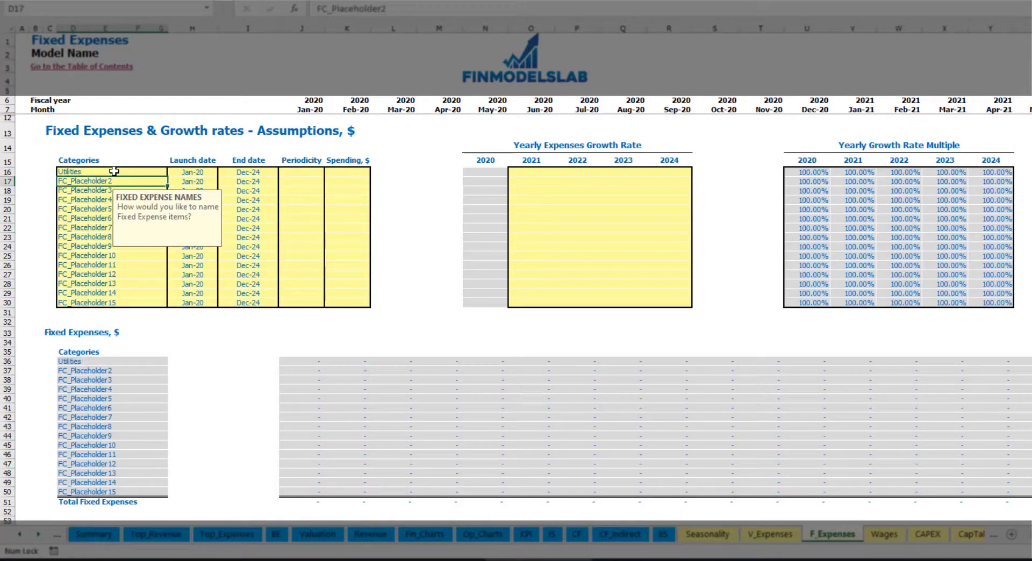
# Step: Set the launch date of the Utilities expense to Mar-20 and check the extent of the monthly timeline
pyautogui.click(199, 172)
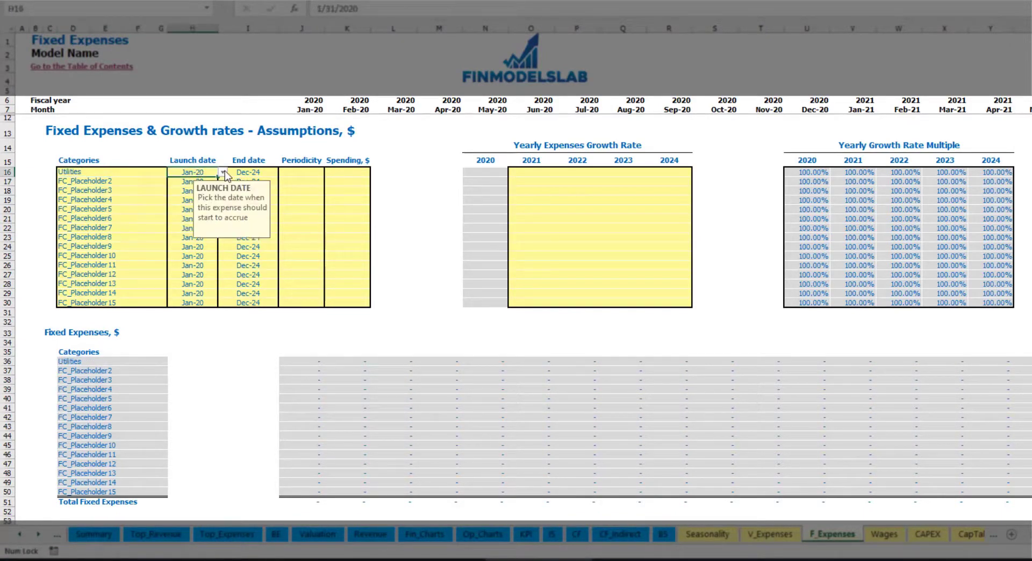
pyautogui.click(222, 172)
pyautogui.click(196, 199)
pyautogui.click(256, 170)
pyautogui.click(309, 110)
pyautogui.hotkey('ctrl', 'Right')
pyautogui.hotkey('ctrl', 'Left')
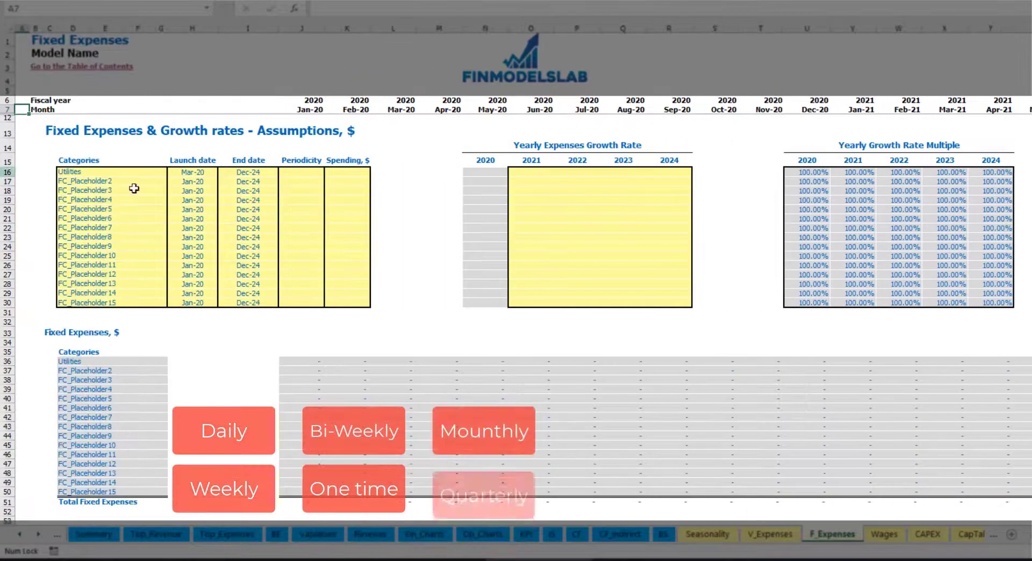
# Step: Set the Utilities expense to Daily periodicity with a spending amount of 50 $
pyautogui.click(309, 172)
pyautogui.click(329, 172)
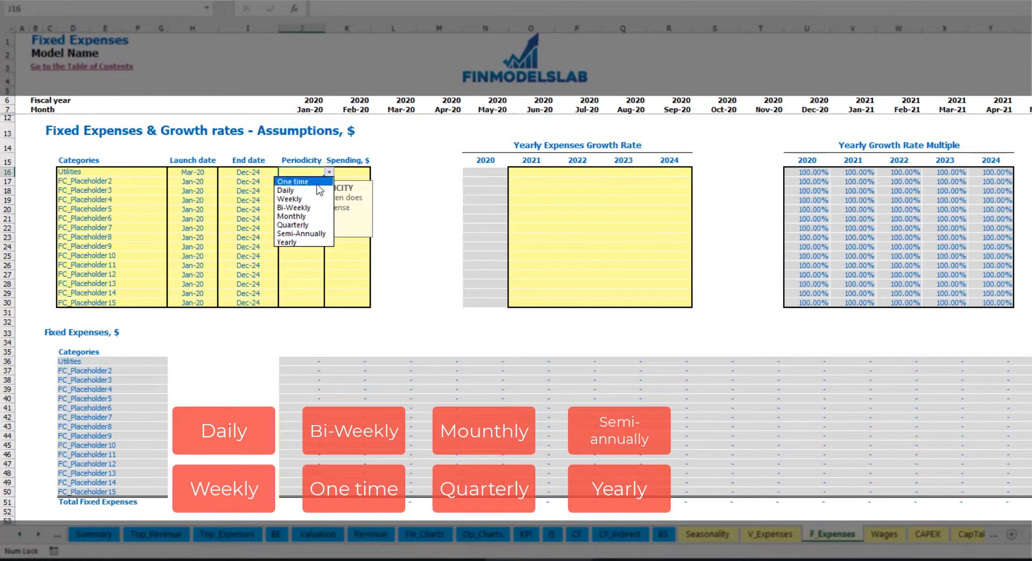
pyautogui.click(305, 189)
pyautogui.click(349, 173)
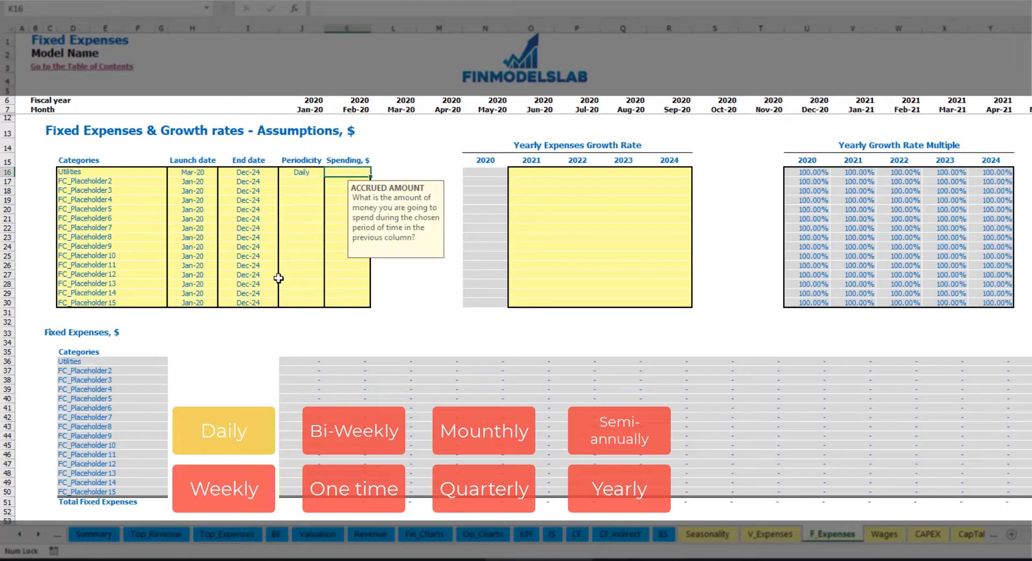
pyautogui.write('50')
pyautogui.press('Return')
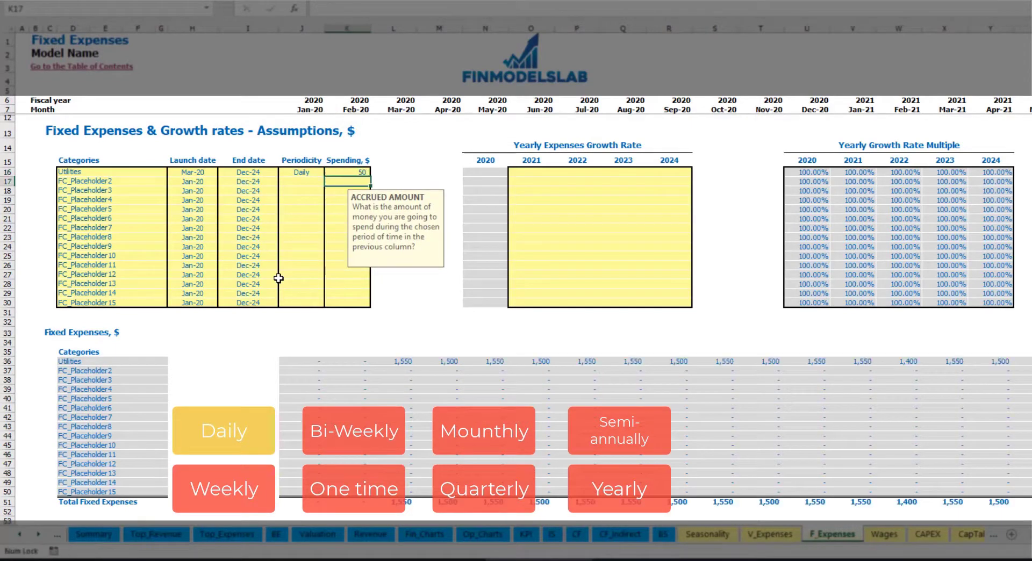
# Step: Examine how the daily Utilities spending accrues in the monthly Fixed Expenses row from the launch month onward
pyautogui.click(401, 362)
pyautogui.click(444, 364)
pyautogui.click(499, 364)
pyautogui.click(402, 356)
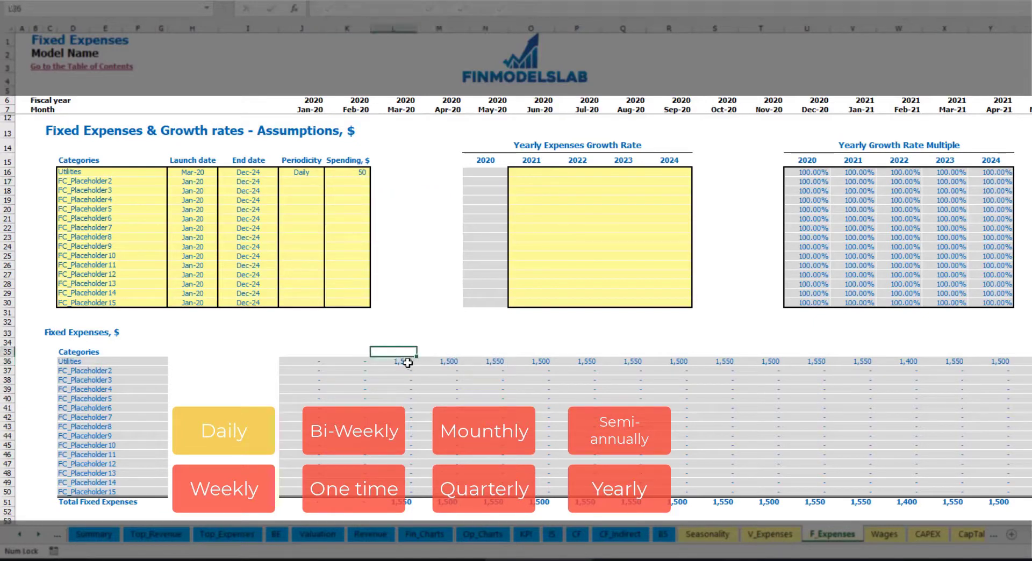
pyautogui.click(404, 361)
pyautogui.click(432, 366)
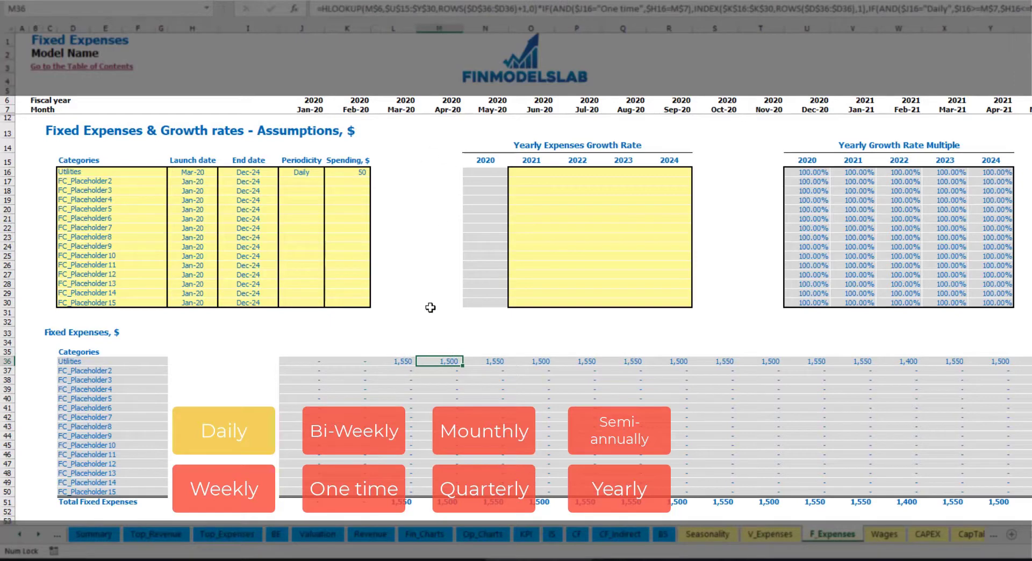
pyautogui.click(398, 109)
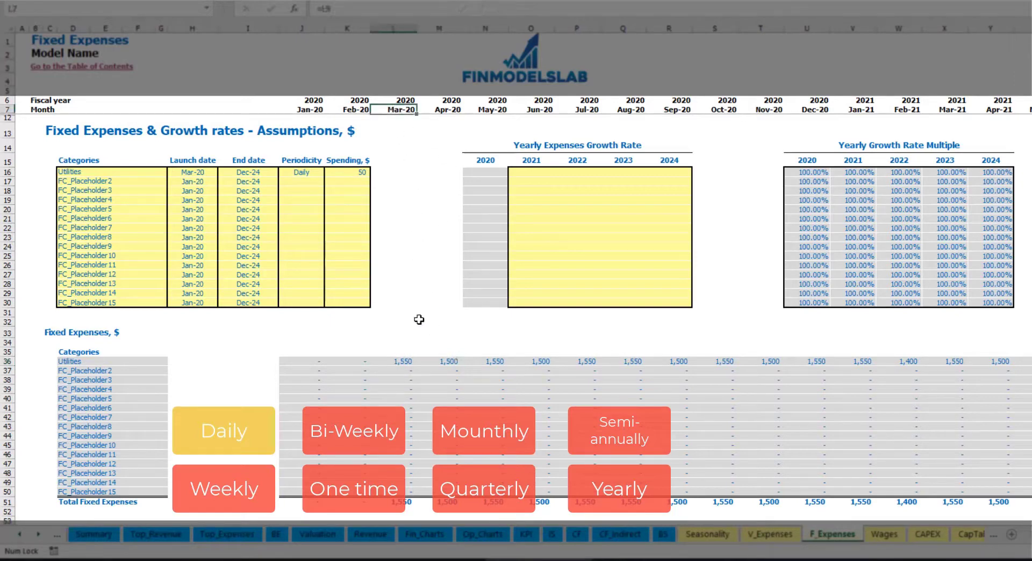
pyautogui.click(405, 362)
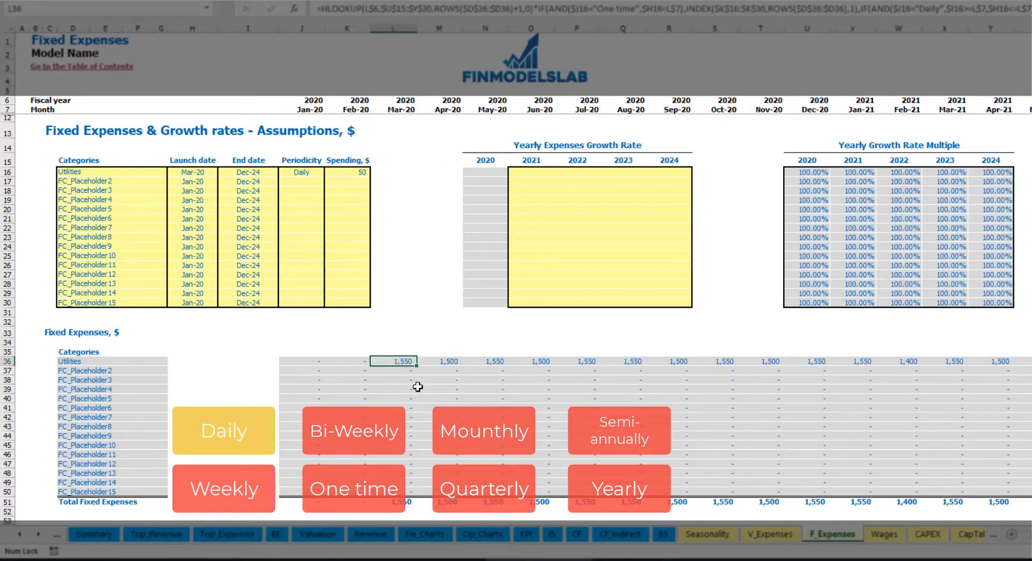
pyautogui.click(443, 364)
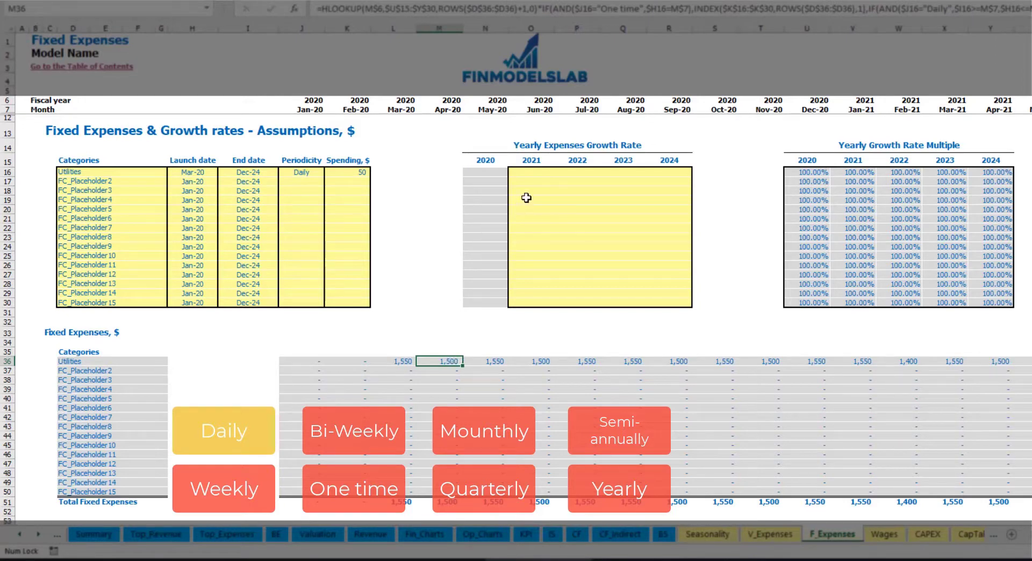
# Step: Set the yearly expenses growth rate of Utilities to 5% for each year from 2021 to 2024
pyautogui.click(538, 174)
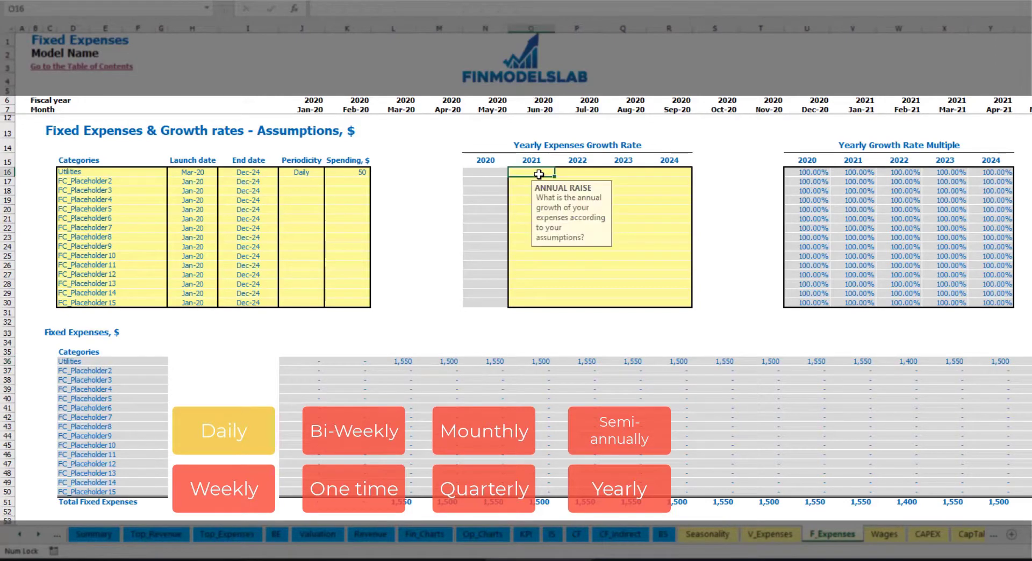
pyautogui.write('5')
pyautogui.press('Return')
pyautogui.press('Up')
pyautogui.hotkey('ctrl', 'c')
pyautogui.press('Right')
pyautogui.hotkey('shift', 'Right')
pyautogui.hotkey('shift', 'Right')
pyautogui.hotkey('ctrl', 'v')
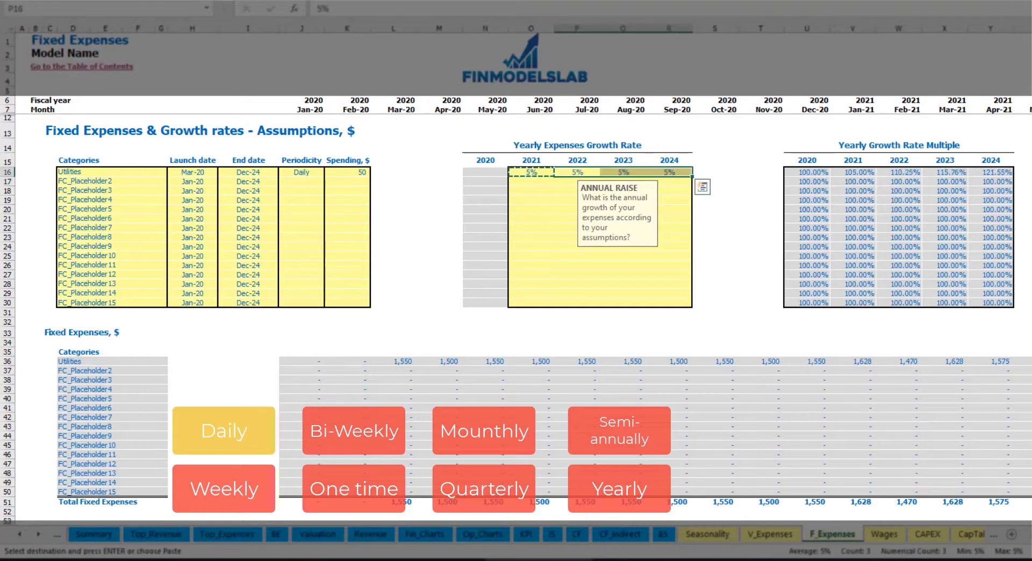
pyautogui.moveTo(537, 172); pyautogui.dragTo(669, 172)
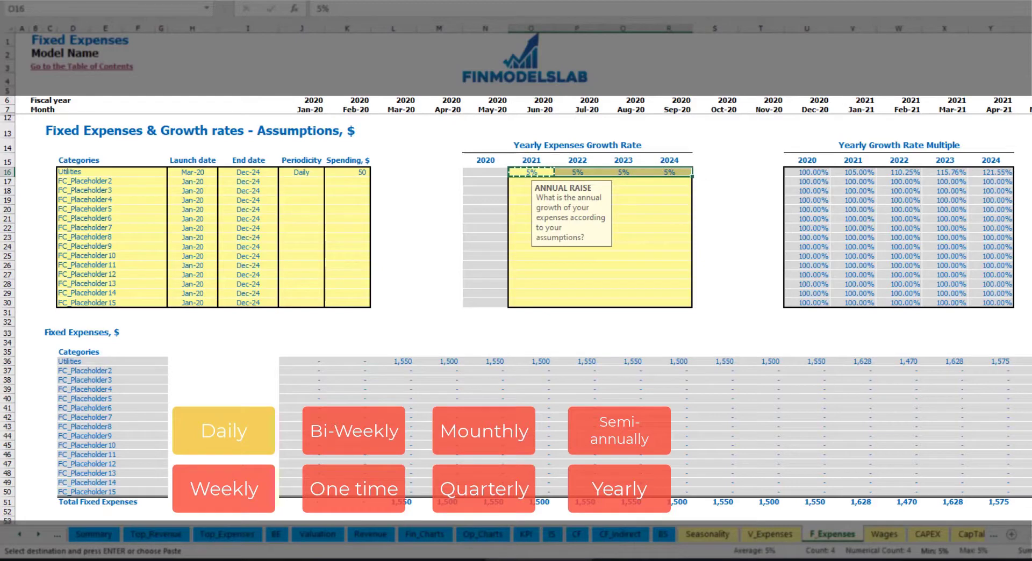
pyautogui.moveTo(1025, 534); pyautogui.dragTo(972, 521)
# Step: Name the second fixed expense category "Advertising"
pyautogui.click(122, 178)
pyautogui.write('Advertising')
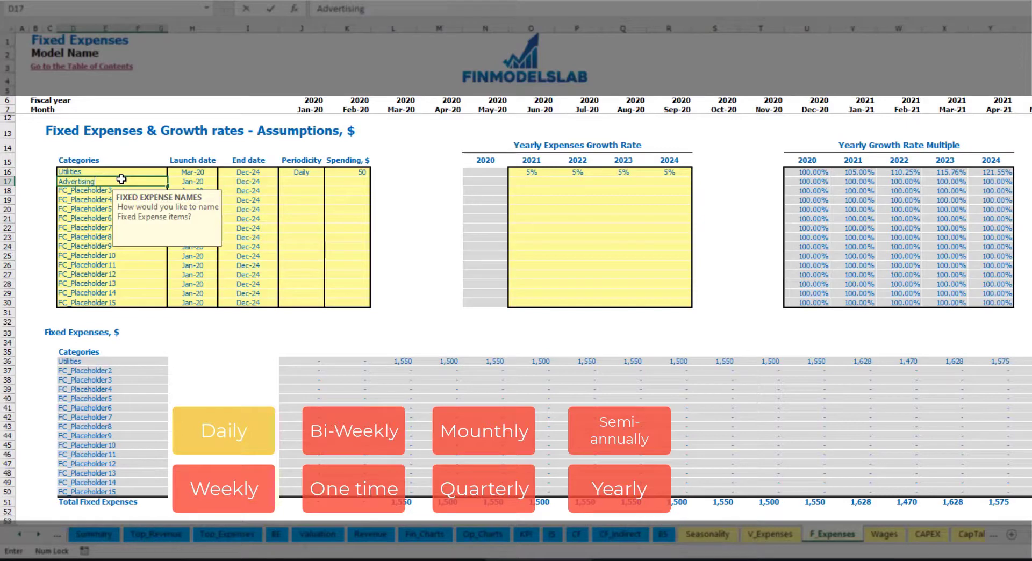
pyautogui.press('Return')
# Step: Set the launch date of the Advertising expense to Mar-20 and its end date to Aug-24
pyautogui.click(192, 184)
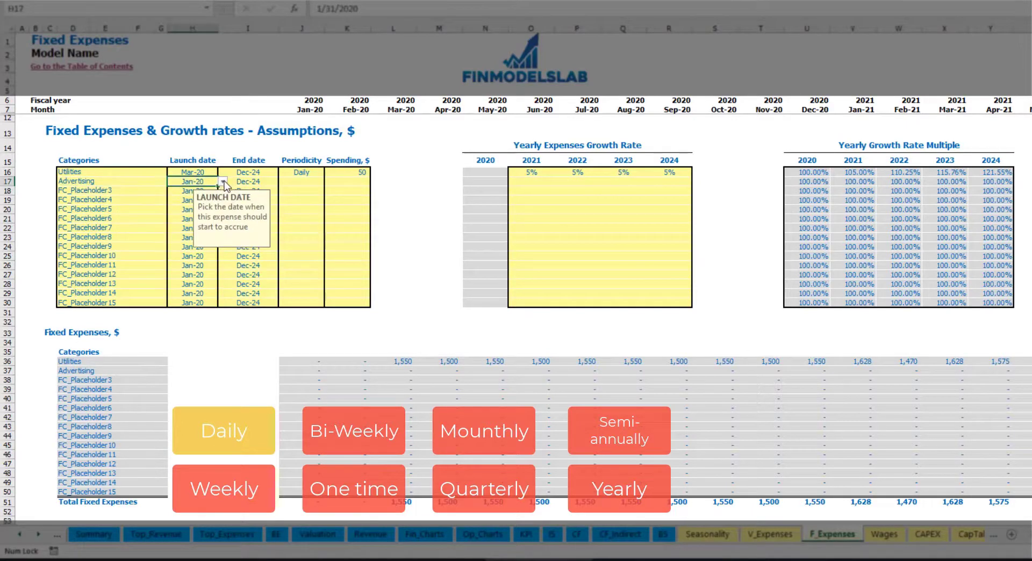
pyautogui.click(222, 181)
pyautogui.click(199, 209)
pyautogui.click(248, 182)
pyautogui.click(282, 181)
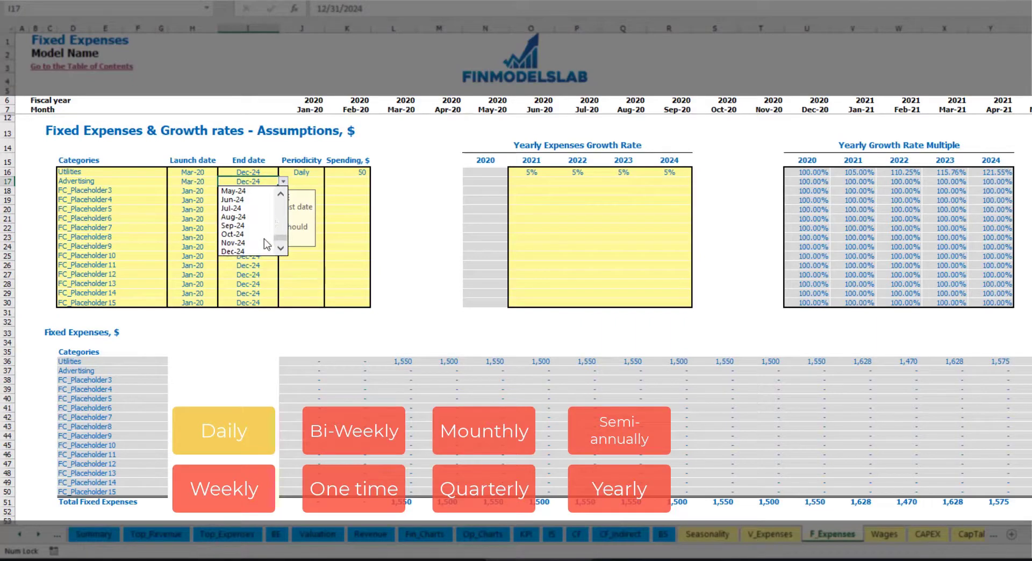
pyautogui.click(250, 219)
# Step: Set the Advertising expense to Weekly periodicity with a spending amount of 100 $
pyautogui.click(301, 180)
pyautogui.click(329, 181)
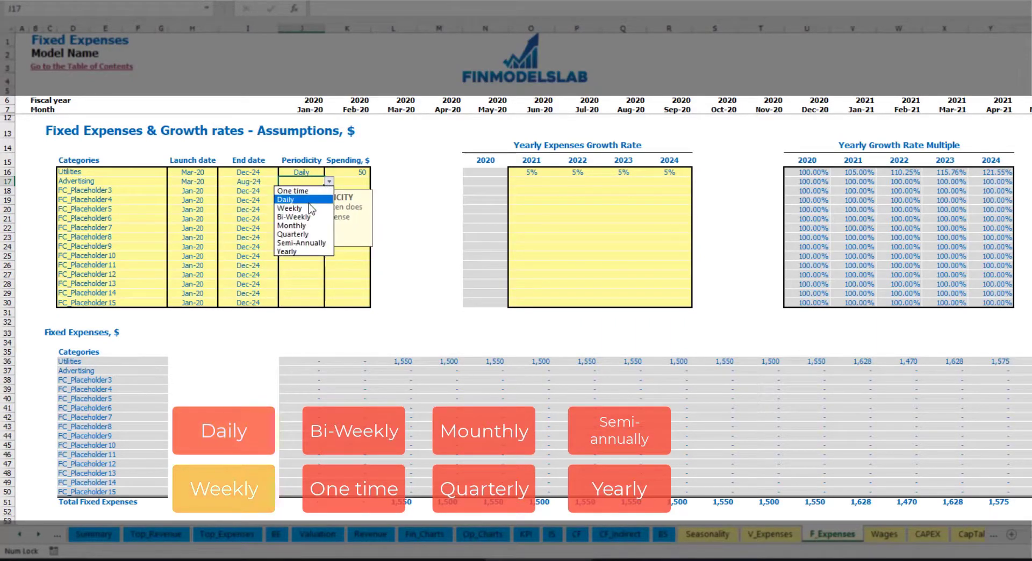
pyautogui.click(301, 208)
pyautogui.click(345, 185)
pyautogui.write('100')
pyautogui.press('Return')
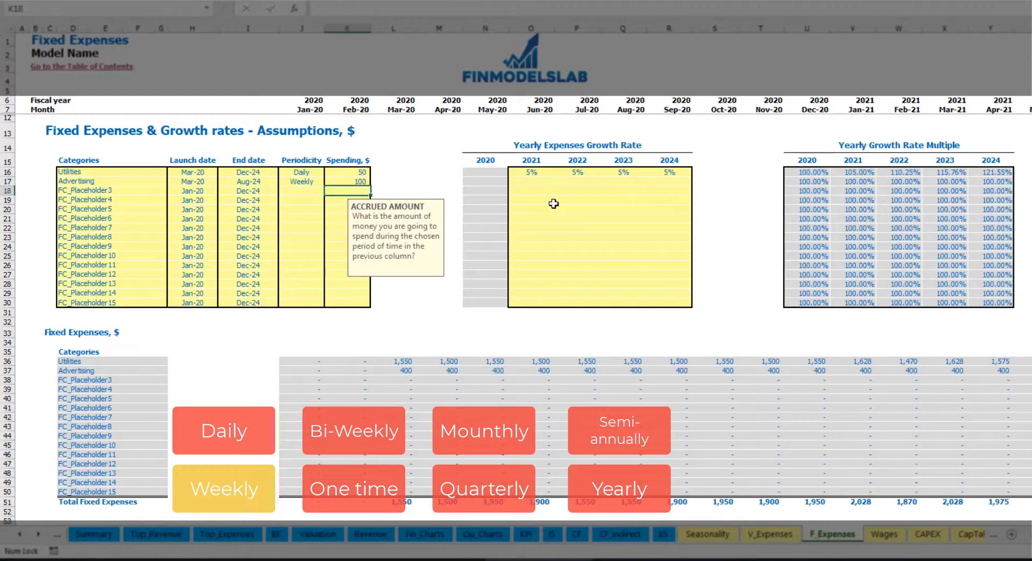
# Step: Check the monthly Advertising amounts from the launch month through the 2024 months near the end date
pyautogui.click(412, 373)
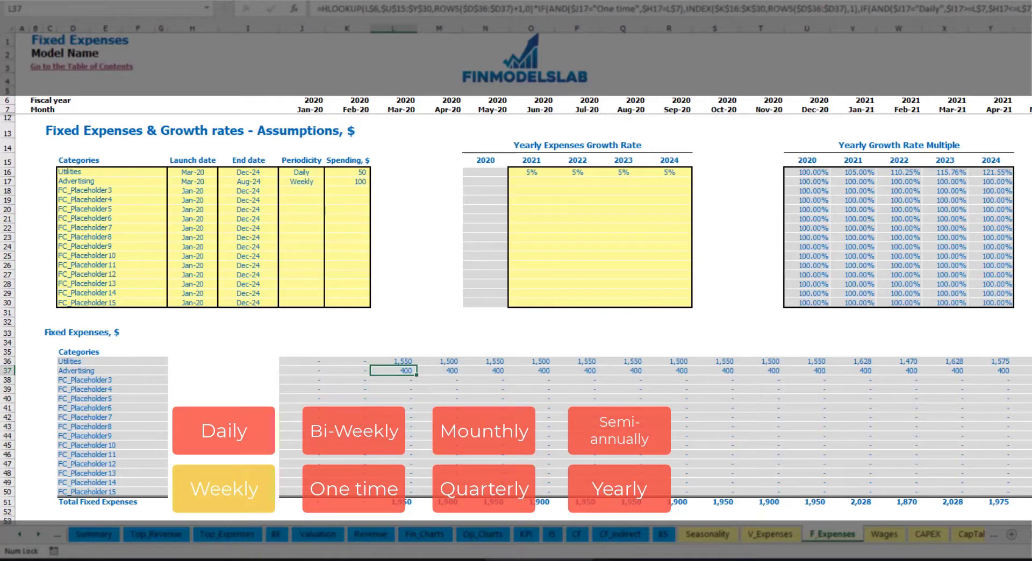
pyautogui.moveTo(1027, 535); pyautogui.dragTo(1031, 535)
pyautogui.hscroll(1, 516, 301)
pyautogui.click(1027, 28)
pyautogui.click(1028, 371)
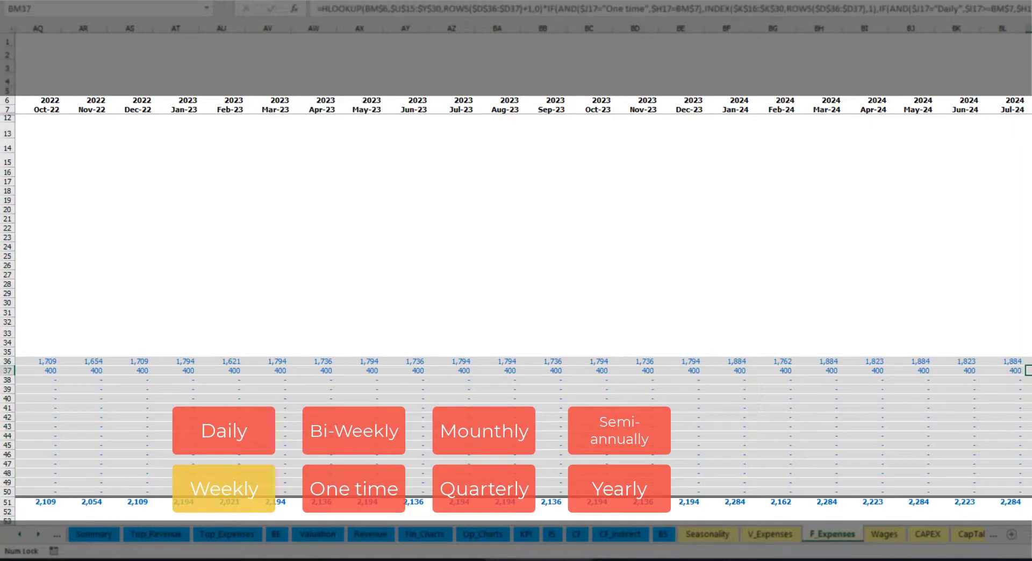
pyautogui.moveTo(1031, 535); pyautogui.dragTo(833, 558)
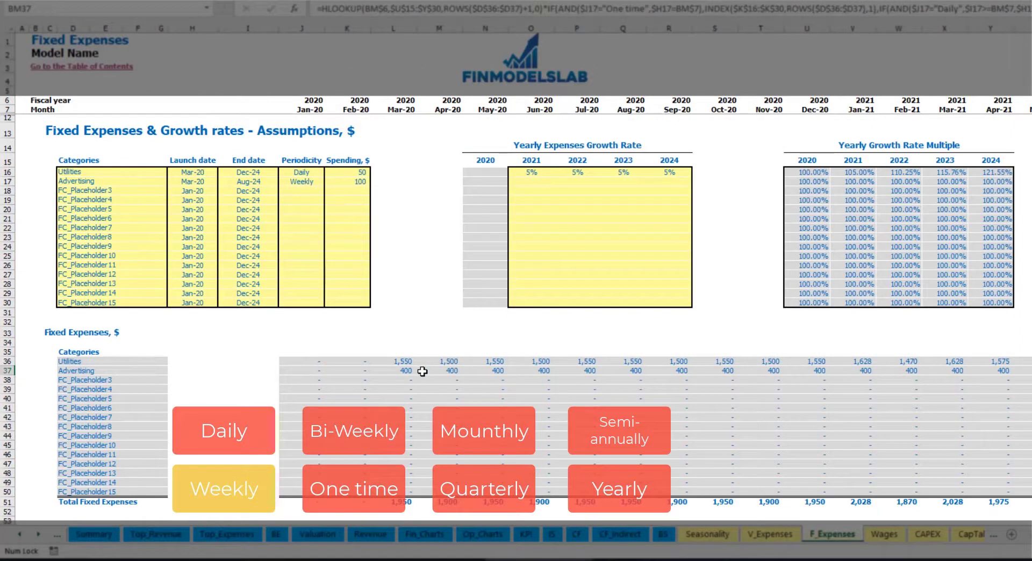
# Step: Change the Advertising expense to Bi-Weekly periodicity with a spending amount of 500 $
pyautogui.click(306, 181)
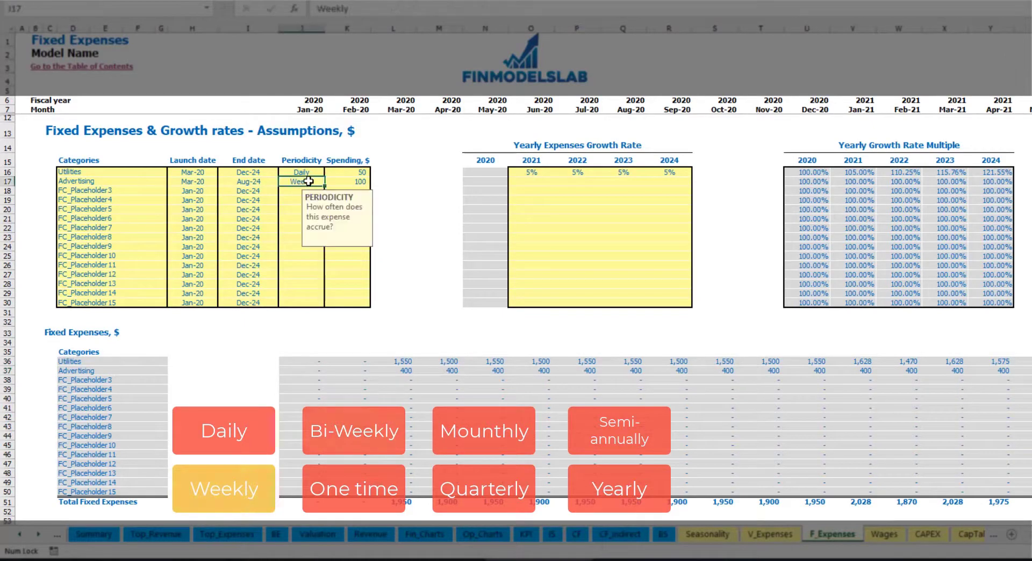
pyautogui.click(328, 182)
pyautogui.click(312, 217)
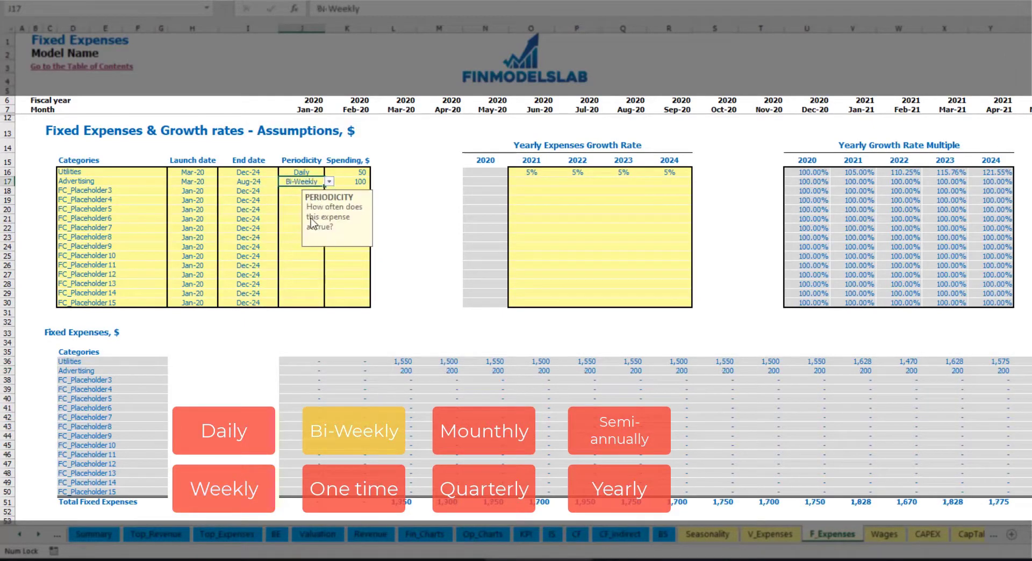
pyautogui.click(346, 182)
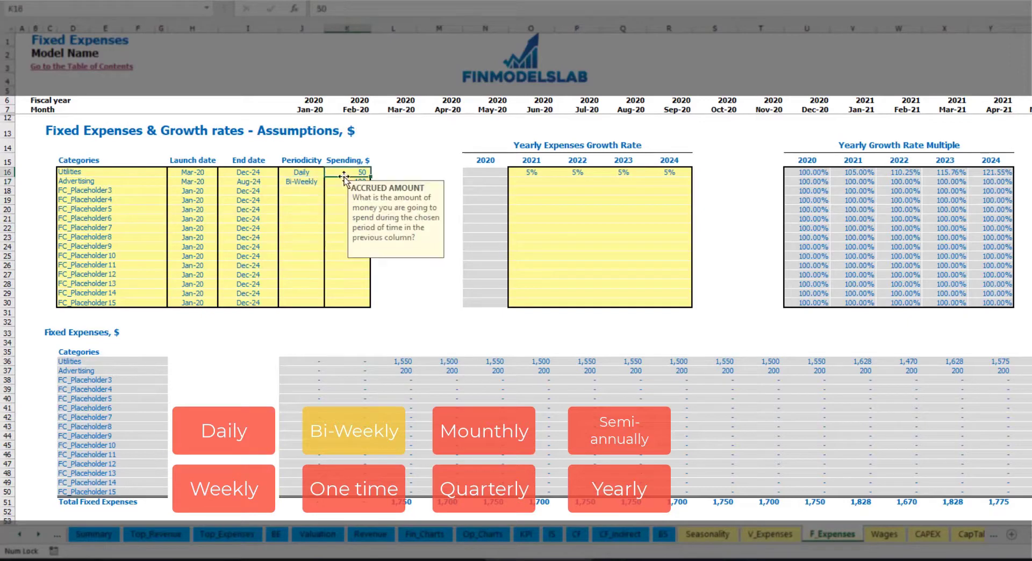
pyautogui.write('500')
pyautogui.press('Return')
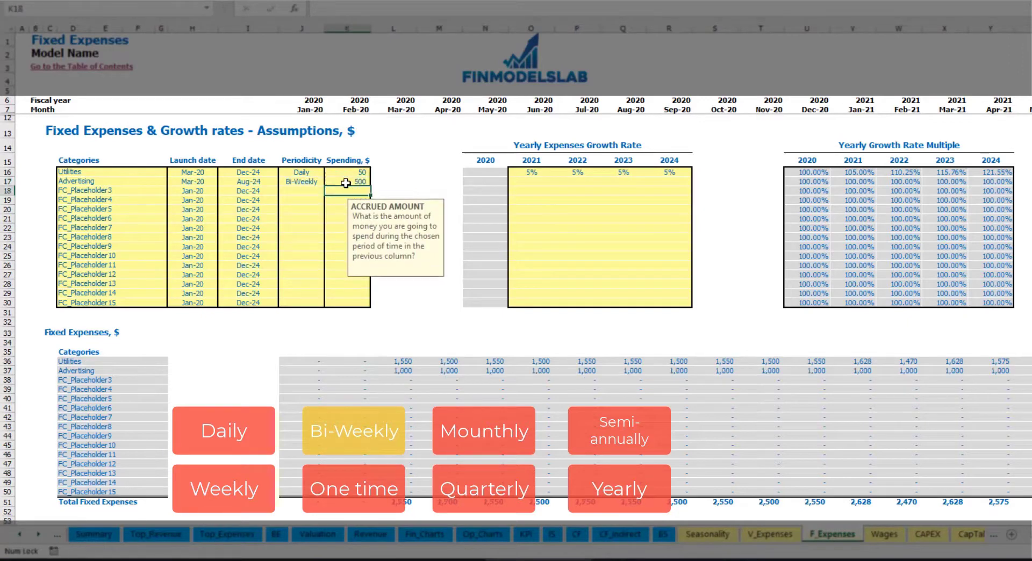
# Step: Move the launch date of the Advertising expense to Jul-20
pyautogui.click(201, 175)
pyautogui.click(196, 181)
pyautogui.click(226, 183)
pyautogui.click(211, 184)
pyautogui.click(222, 181)
pyautogui.click(188, 234)
# Step: Examine the monthly Advertising amounts along the timeline, starting from the Jul-20 launch month
pyautogui.click(586, 370)
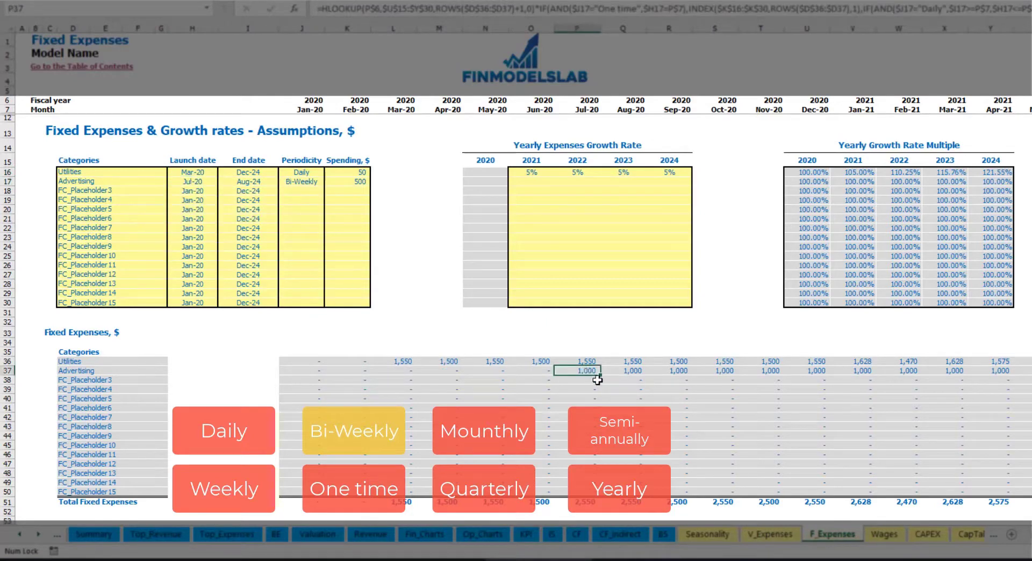
pyautogui.press('Right')
pyautogui.press('Right')
pyautogui.press('Right')
pyautogui.press('Right')
pyautogui.press('Right')
pyautogui.press('Right')
pyautogui.press('Right')
pyautogui.press('Right')
pyautogui.press('Right')
pyautogui.press('Right')
pyautogui.press('Right')
pyautogui.press('Right')
pyautogui.press('Right')
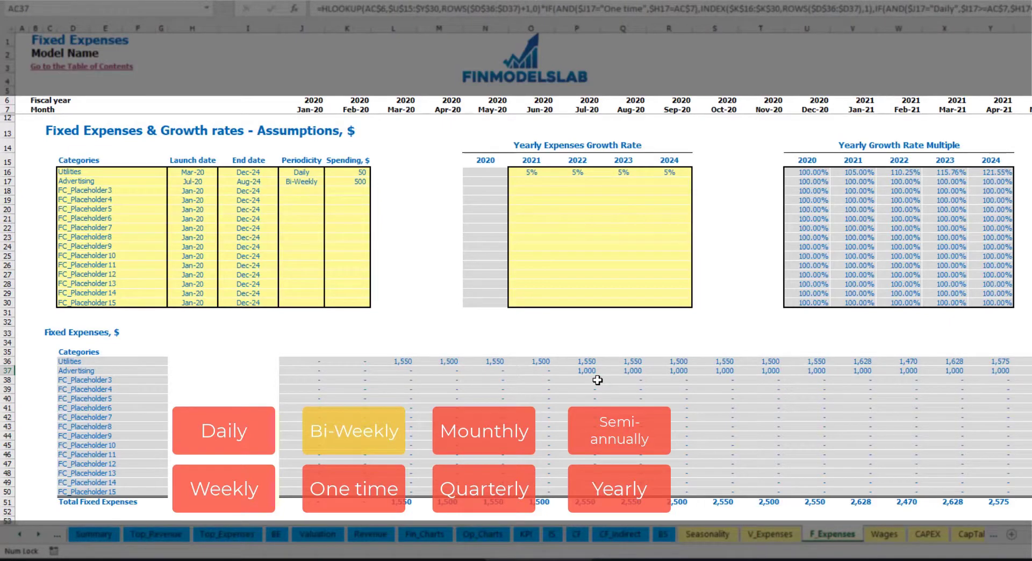
pyautogui.press('Right')
pyautogui.press('Right')
pyautogui.press('Right')
pyautogui.press('Right')
pyautogui.press('Right')
pyautogui.press('Right')
pyautogui.hotkey('ctrl', 'Left')
pyautogui.hotkey('ctrl', 'Left')
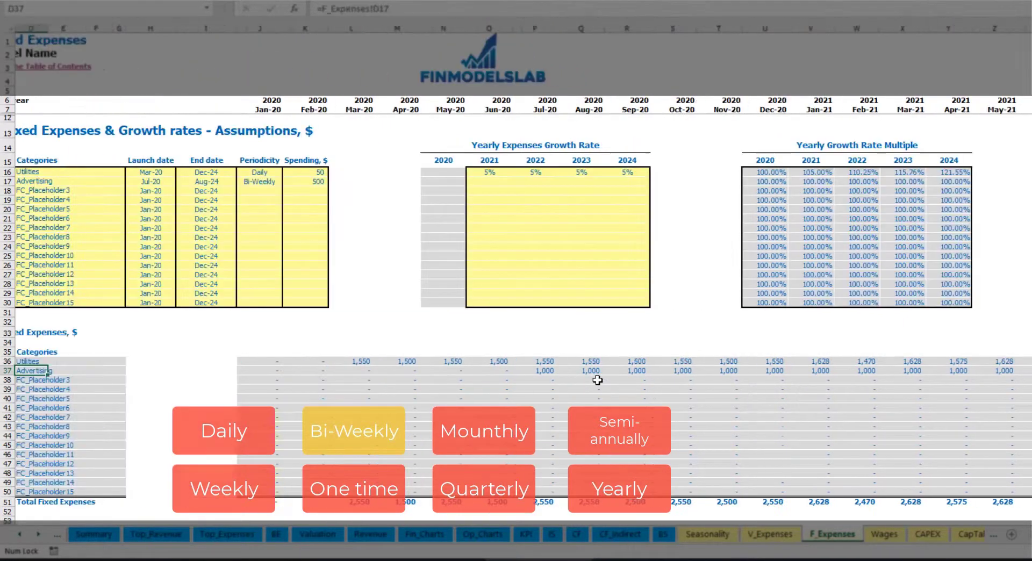
pyautogui.click(564, 371)
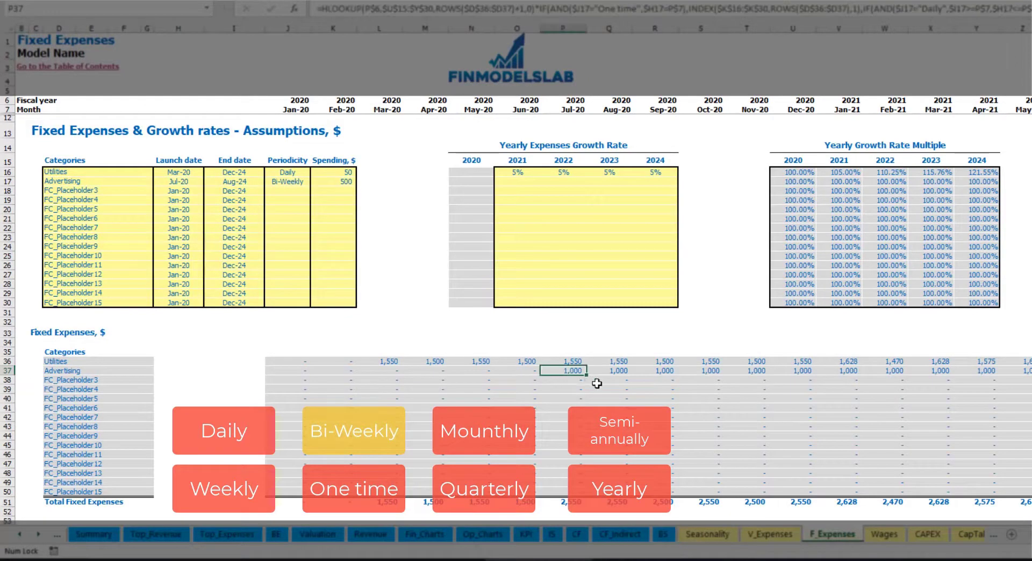
# Step: Set the yearly expenses growth rate of Advertising to 3% for each year from 2021 to 2024
pyautogui.click(516, 184)
pyautogui.write('3')
pyautogui.press('Return')
pyautogui.press('Up')
pyautogui.hotkey('ctrl', 'c')
pyautogui.press('Right')
pyautogui.hotkey('shift', 'Right')
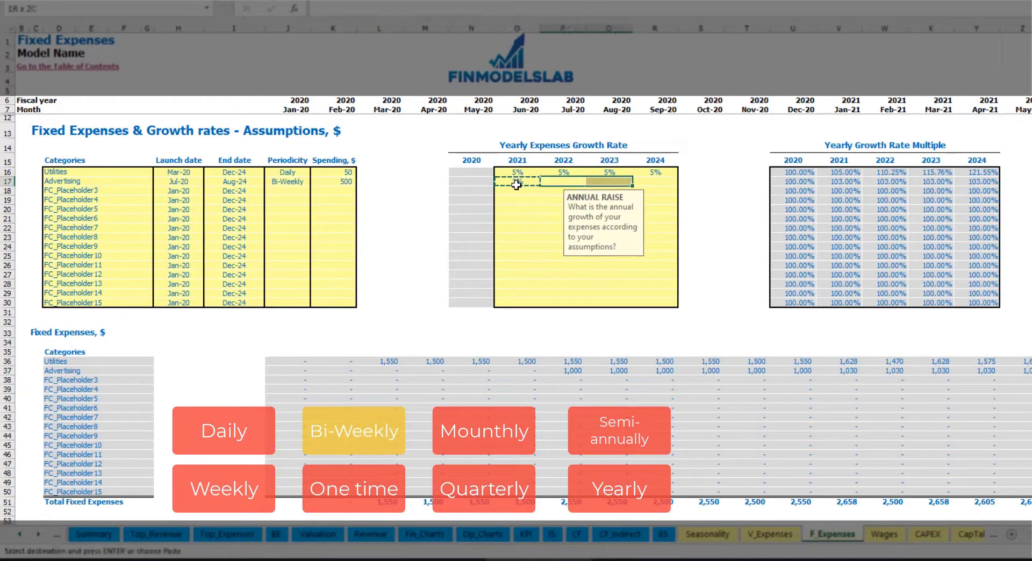
pyautogui.hotkey('shift', 'Right')
pyautogui.hotkey('ctrl', 'v')
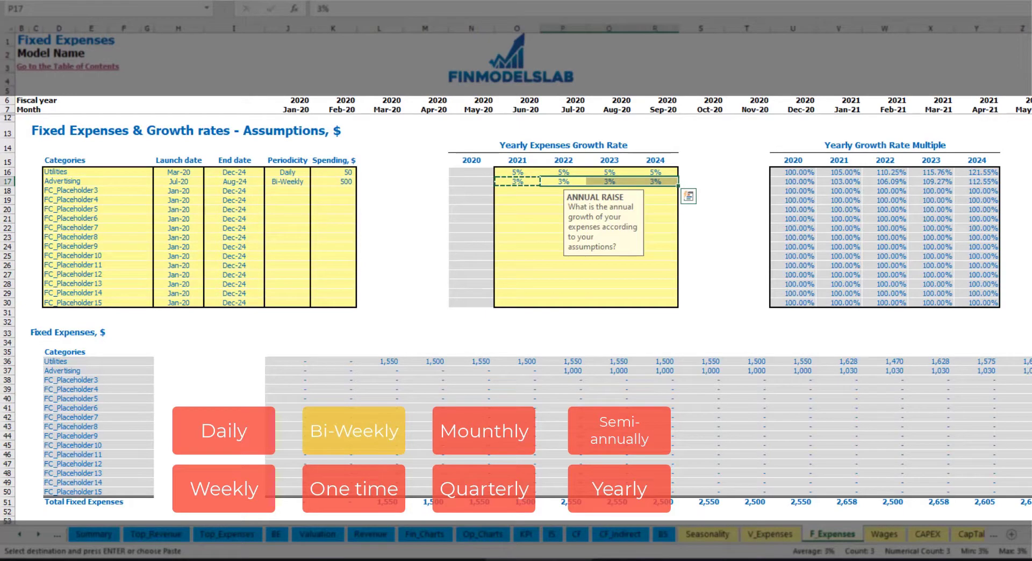
# Step: Check how the yearly growth rate carries through the monthly Advertising amounts from 2021 up to its end date
pyautogui.click(991, 370)
pyautogui.click(866, 371)
pyautogui.click(838, 369)
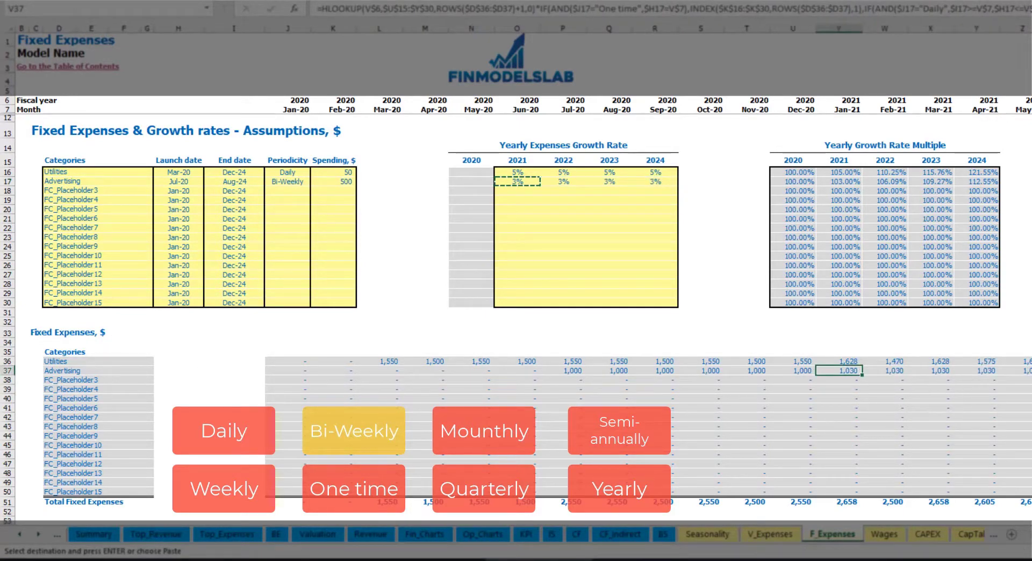
pyautogui.hscroll(10, 516, 268)
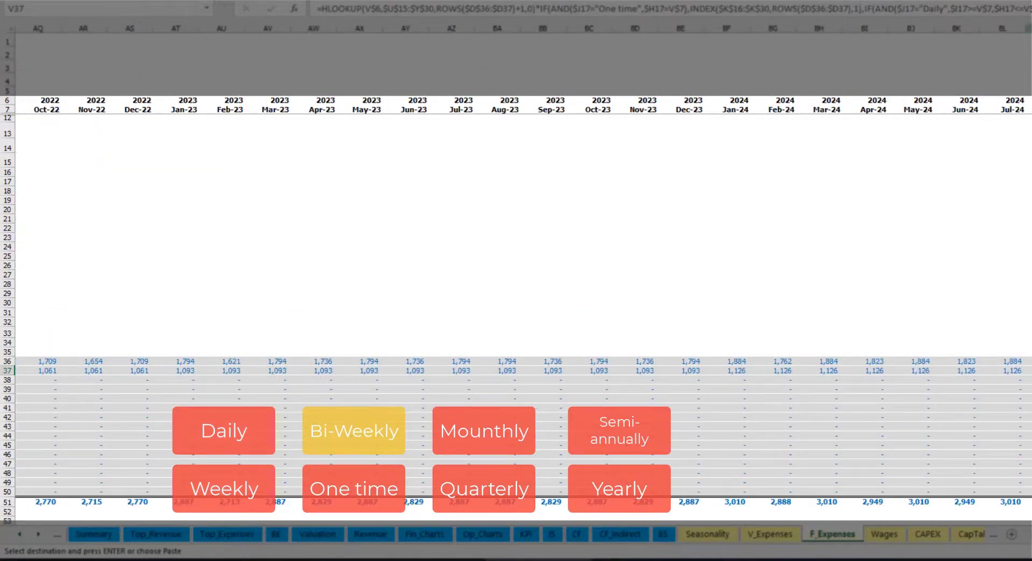
pyautogui.hotkey('ctrl', 'shift', 'Right')
pyautogui.hotkey('ctrl', 'shift', 'Up')
pyautogui.hscroll(-10, 516, 269)
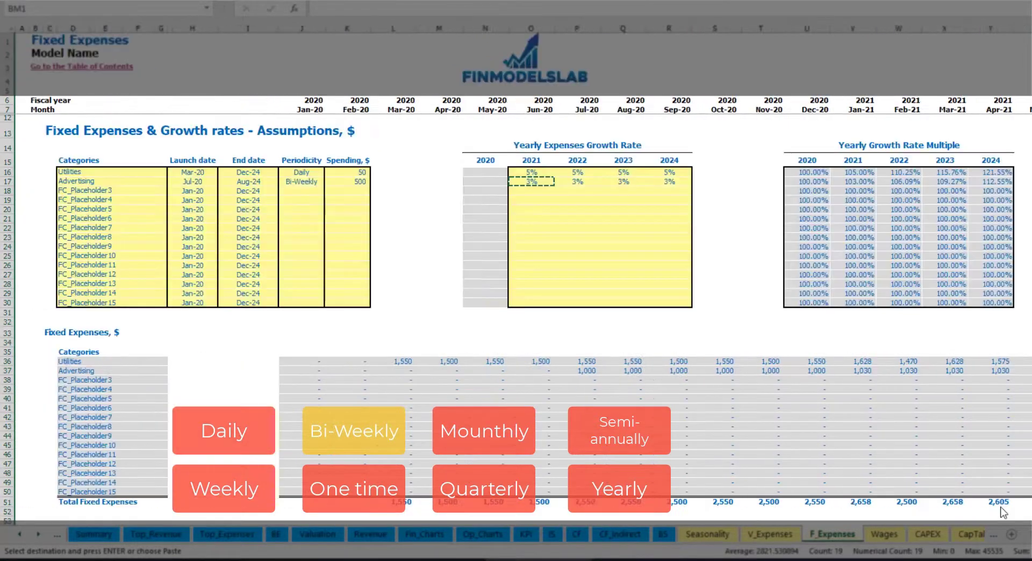
pyautogui.click(250, 182)
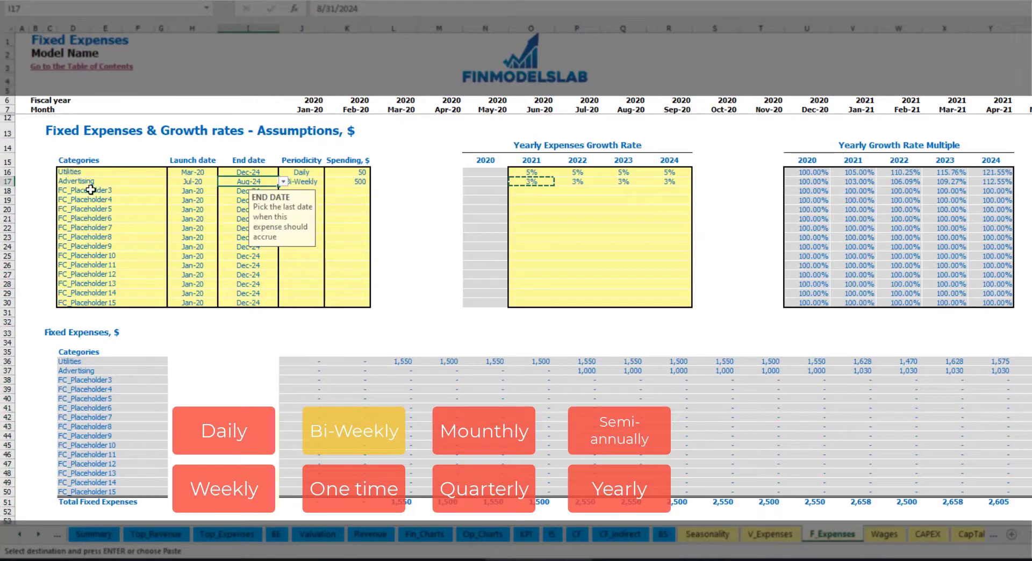
# Step: Name the third fixed expense category "Office Setup"
pyautogui.click(90, 190)
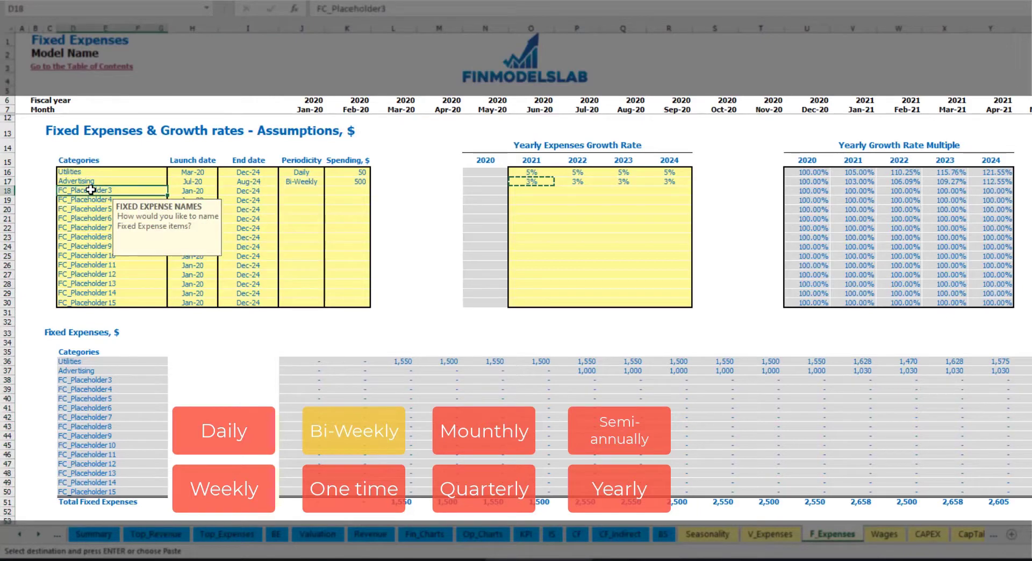
pyautogui.write('S')
pyautogui.write('e')
pyautogui.press('BackSpace')
pyautogui.press('BackSpace')
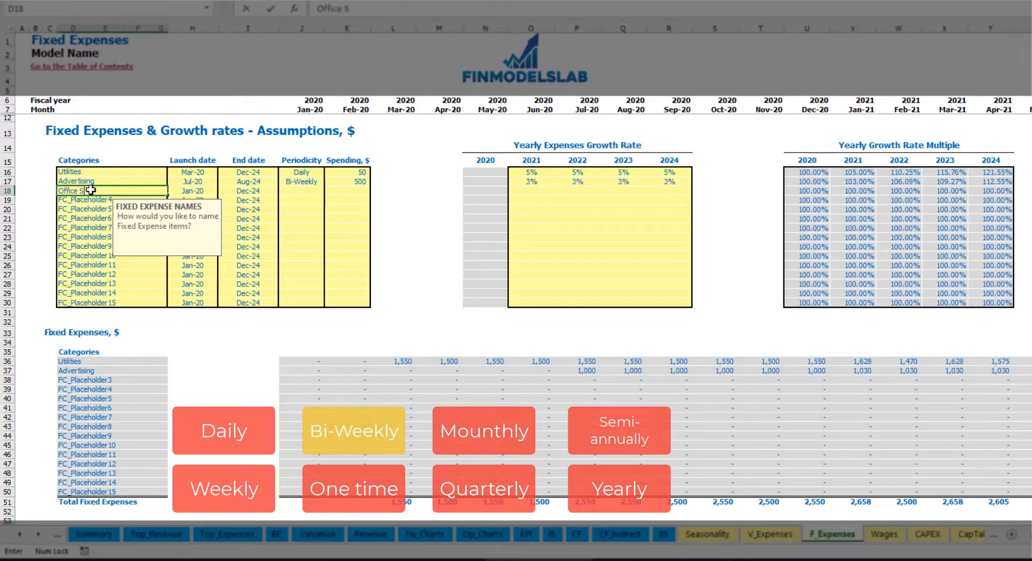
pyautogui.write('Office Setup')
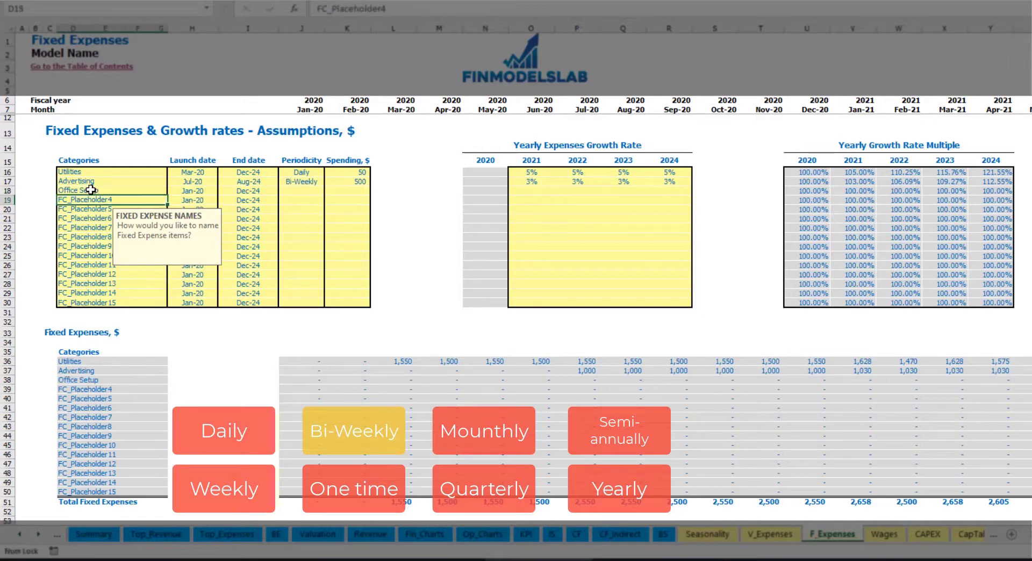
# Step: Set the Office Setup expense to a One time periodicity with a Feb-20 launch date
pyautogui.click(299, 194)
pyautogui.click(328, 191)
pyautogui.click(316, 202)
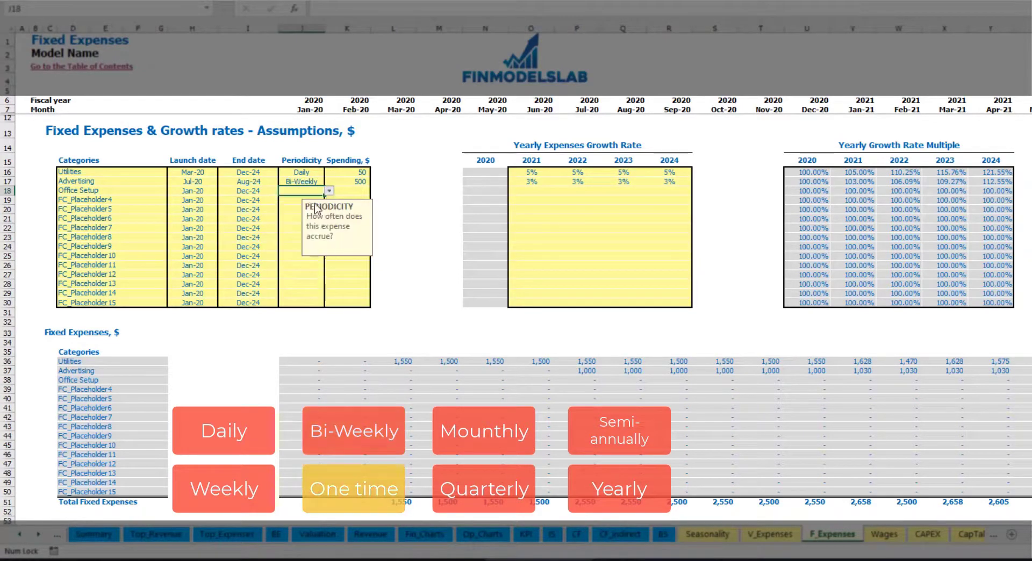
pyautogui.click(215, 192)
pyautogui.click(222, 190)
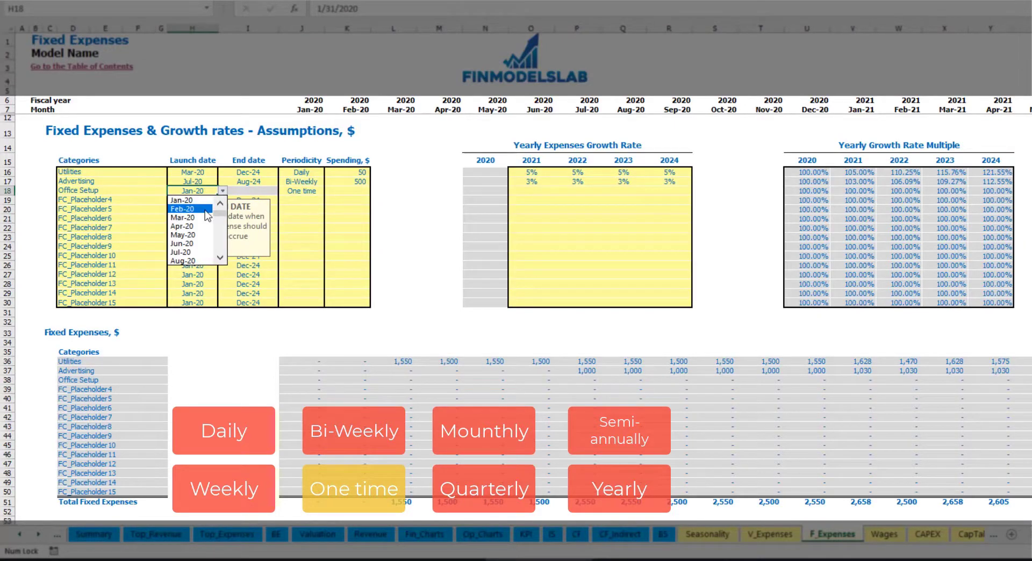
pyautogui.click(206, 209)
# Step: Enter a spending of 5,000 for Office Setup and check its amount in the Feb-20 launch month
pyautogui.click(338, 190)
pyautogui.write('50')
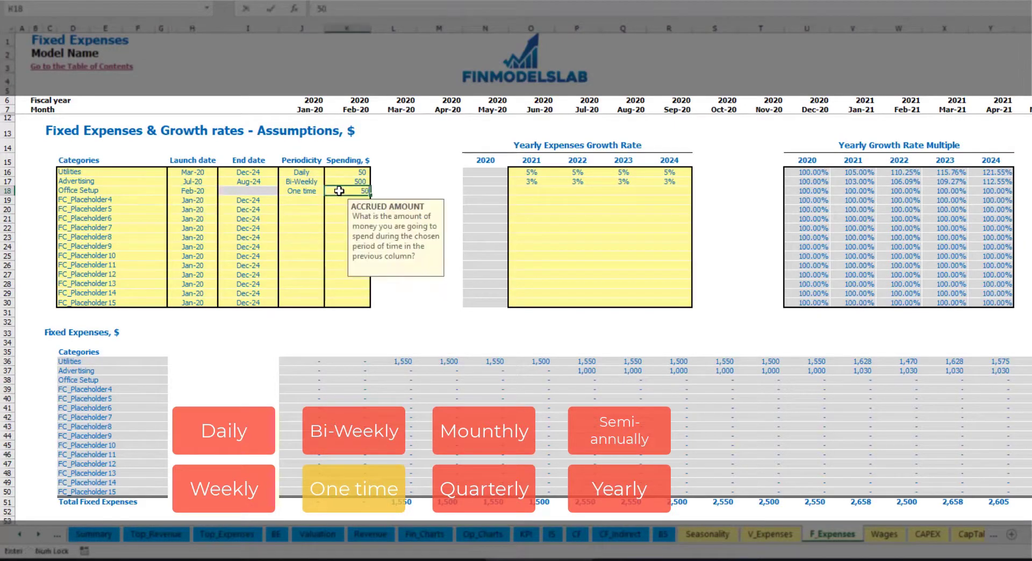
pyautogui.press('Return')
pyautogui.moveTo(532, 190); pyautogui.dragTo(641, 199)
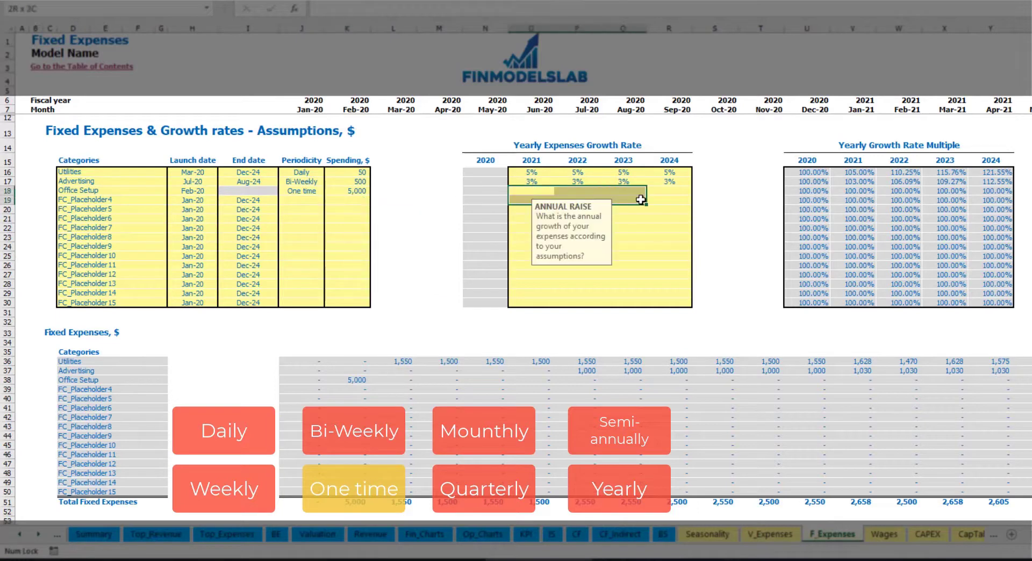
pyautogui.click(357, 380)
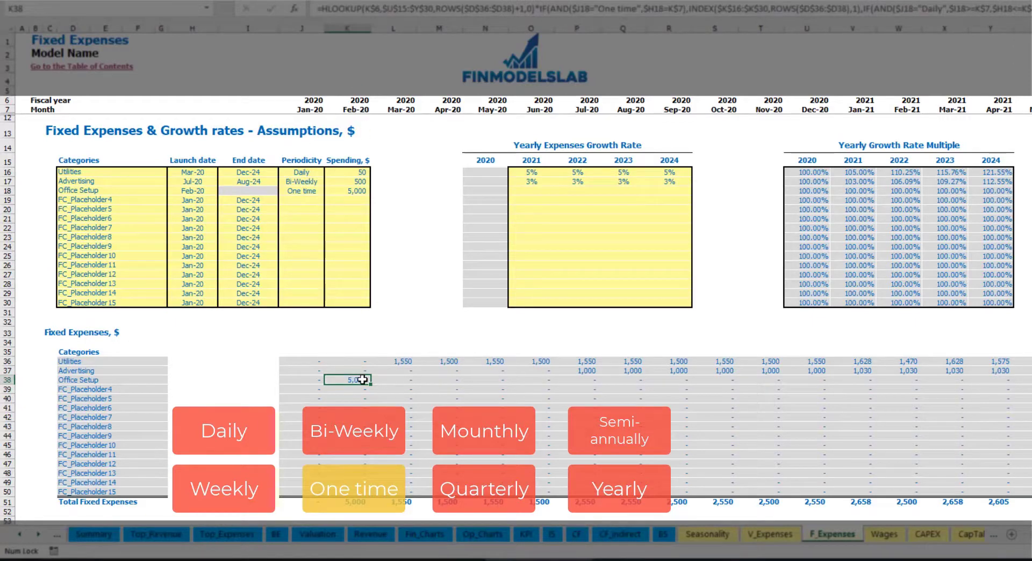
# Step: Name the fourth fixed expense category "Insurance"
pyautogui.click(142, 202)
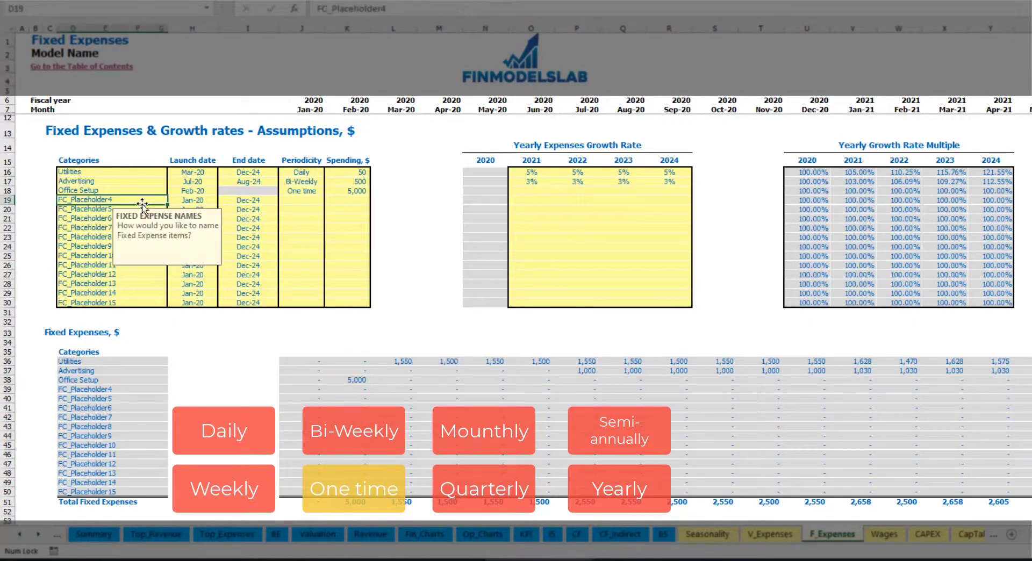
pyautogui.press('BackSpace')
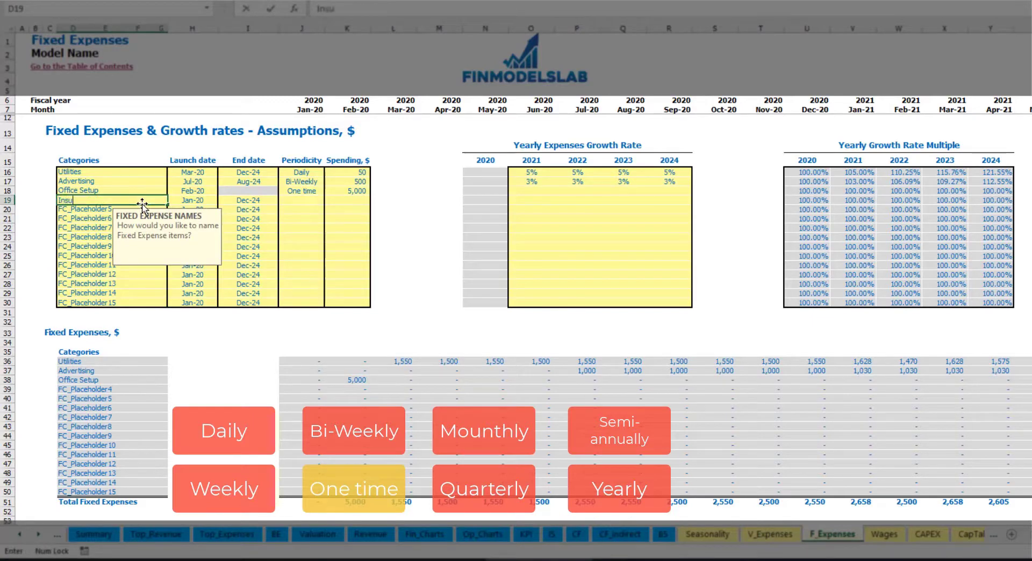
pyautogui.press('Return')
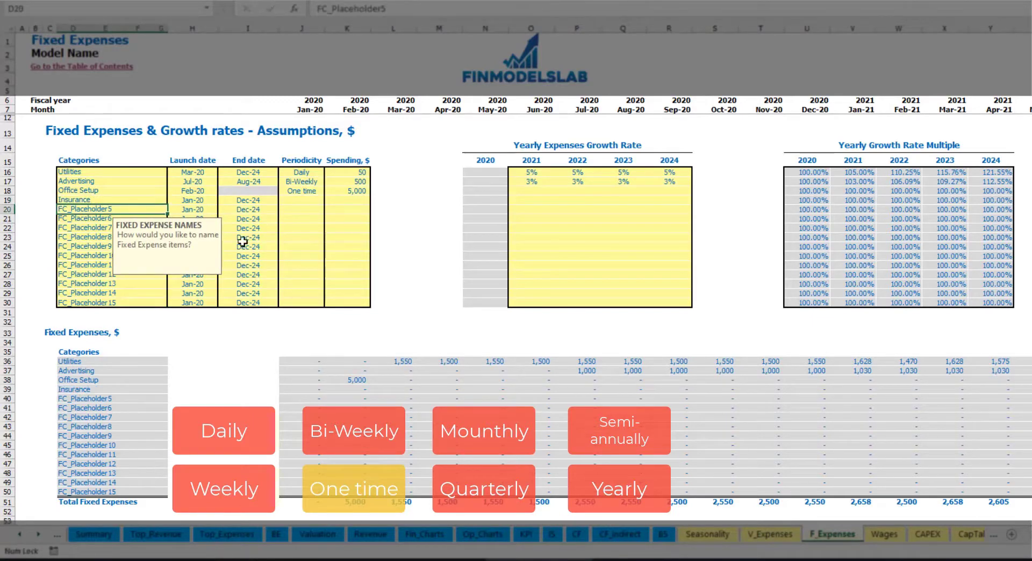
# Step: Set the Insurance expense to a Monthly periodicity with a spending of 1,000
pyautogui.click(200, 202)
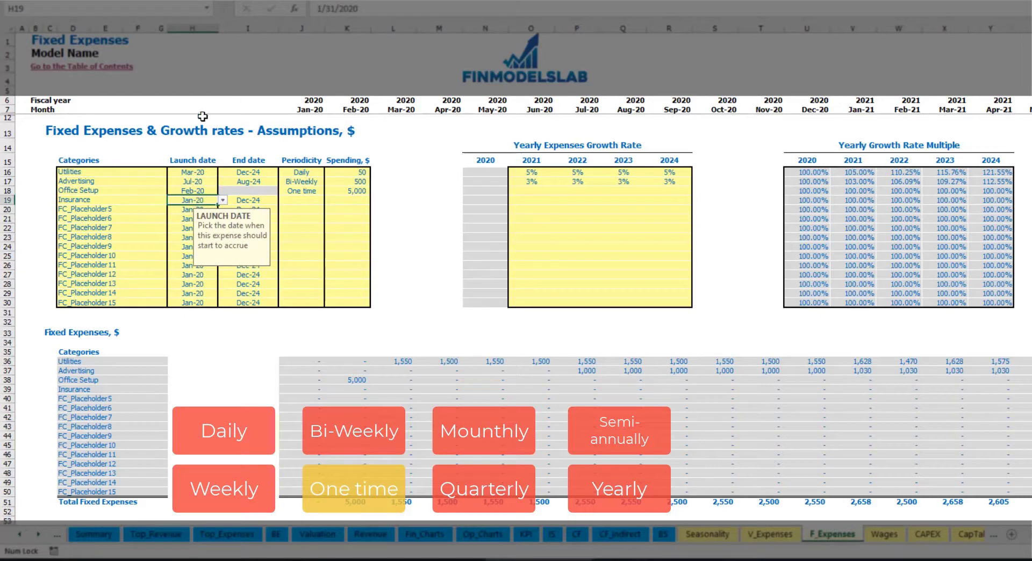
pyautogui.click(252, 200)
pyautogui.click(301, 200)
pyautogui.click(329, 200)
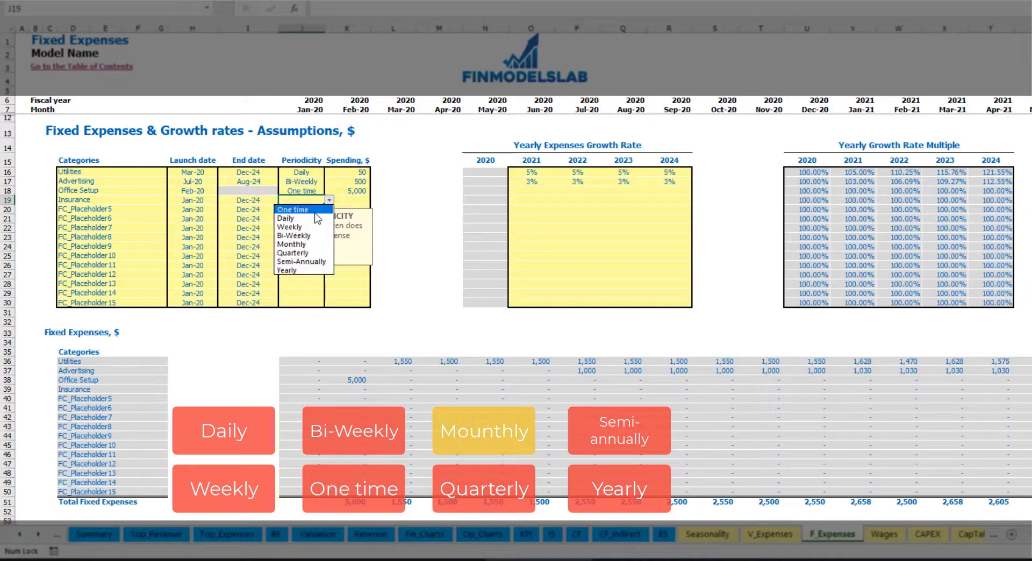
pyautogui.click(293, 244)
pyautogui.click(352, 200)
pyautogui.write('1,000')
pyautogui.press('Return')
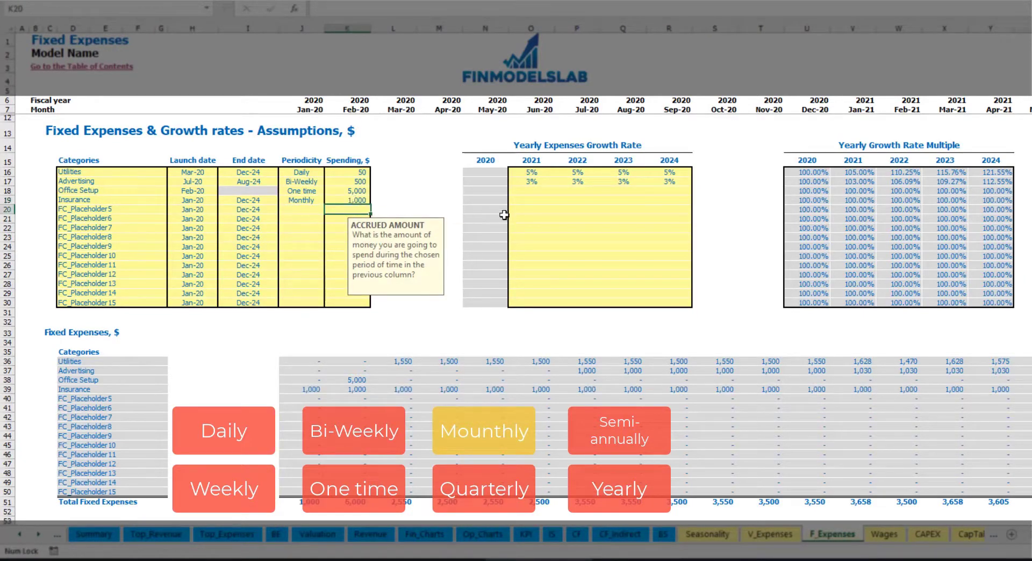
# Step: Set the yearly expenses growth rates of Insurance to 5%, 3%, 2% and 1% for 2021 through 2024
pyautogui.click(532, 202)
pyautogui.write('5%')
pyautogui.hotkey('ctrl', 'Return')
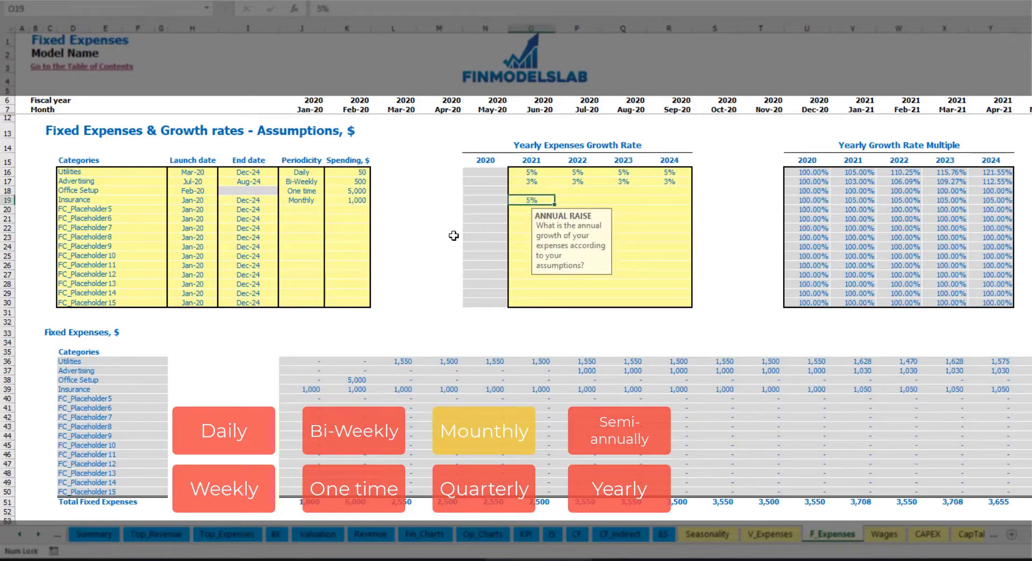
pyautogui.press('Right')
pyautogui.write('3%')
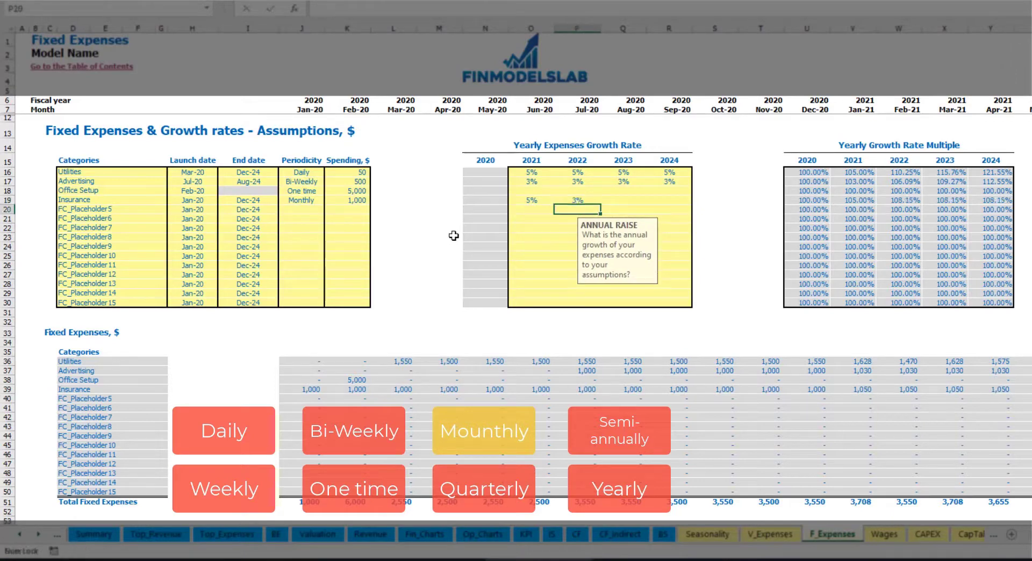
pyautogui.press('Right')
pyautogui.write('2%')
pyautogui.press('Right')
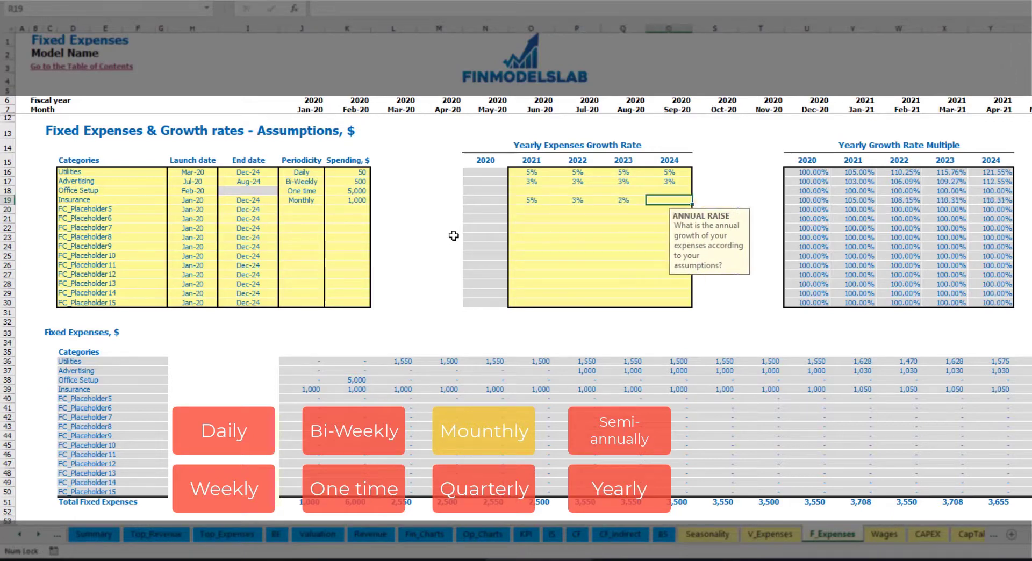
pyautogui.write('1%')
pyautogui.press('Return')
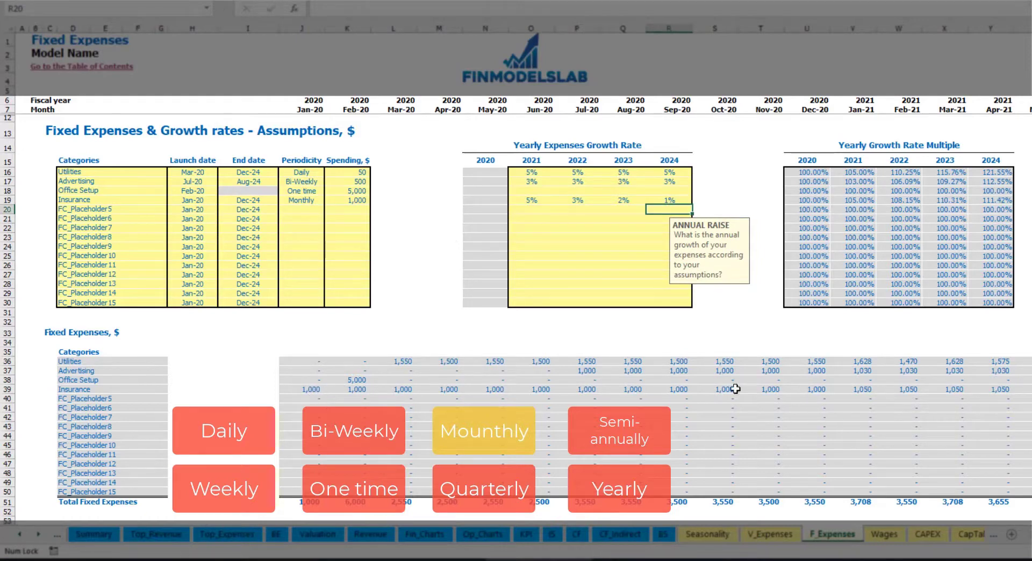
# Step: Examine the monthly Insurance amounts through 2020 and how the growth rate applies in the following years
pyautogui.moveTo(312, 391); pyautogui.dragTo(840, 389)
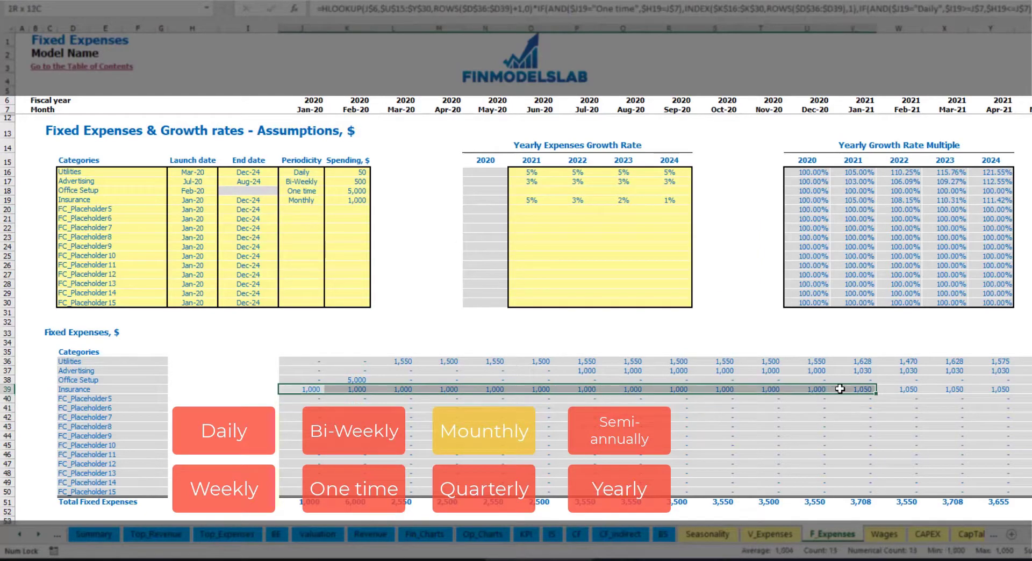
pyautogui.click(836, 390)
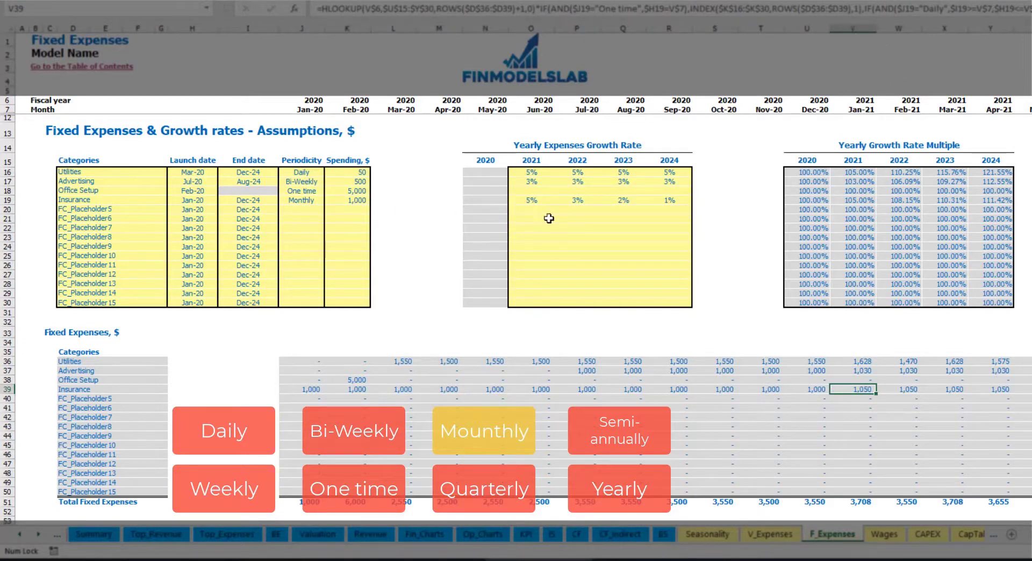
pyautogui.hscroll(5, 523, 263)
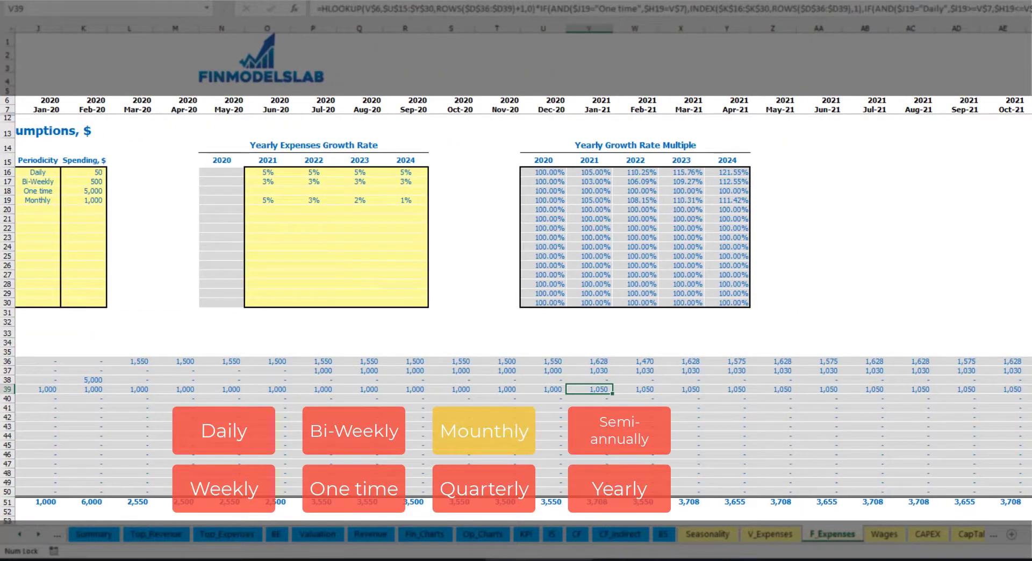
pyautogui.click(1030, 28)
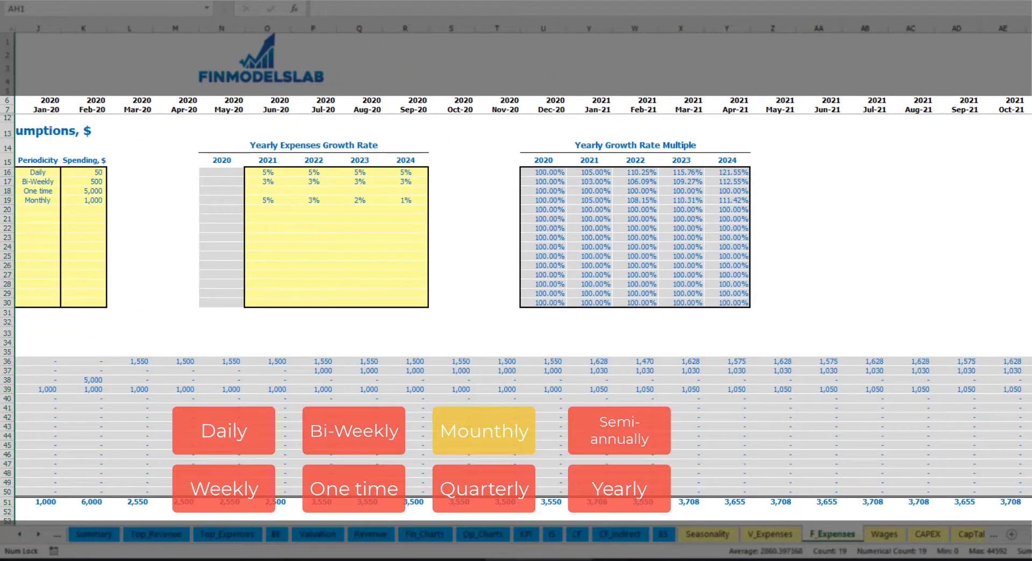
pyautogui.click(1031, 389)
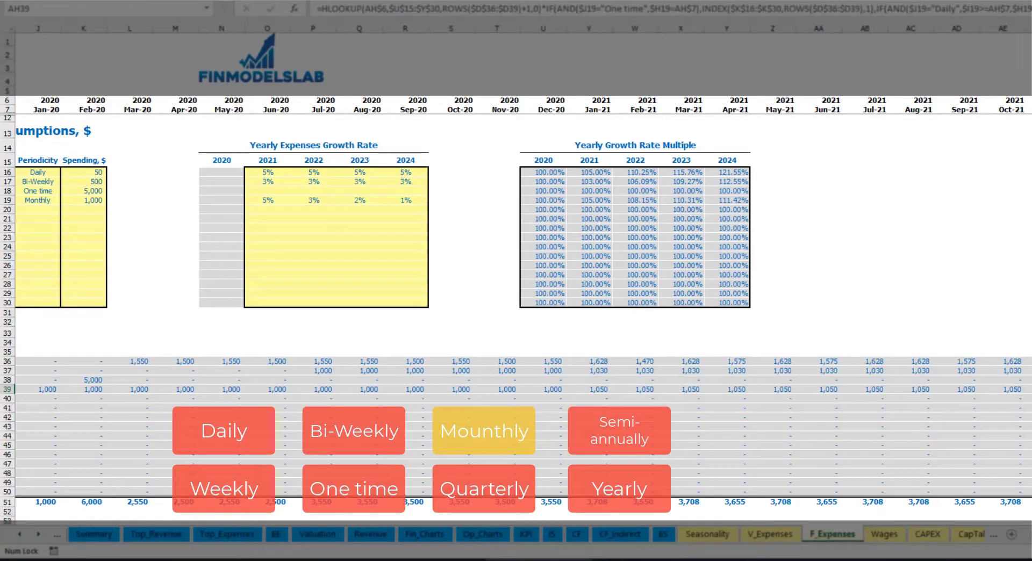
pyautogui.hscroll(-5, 537, 264)
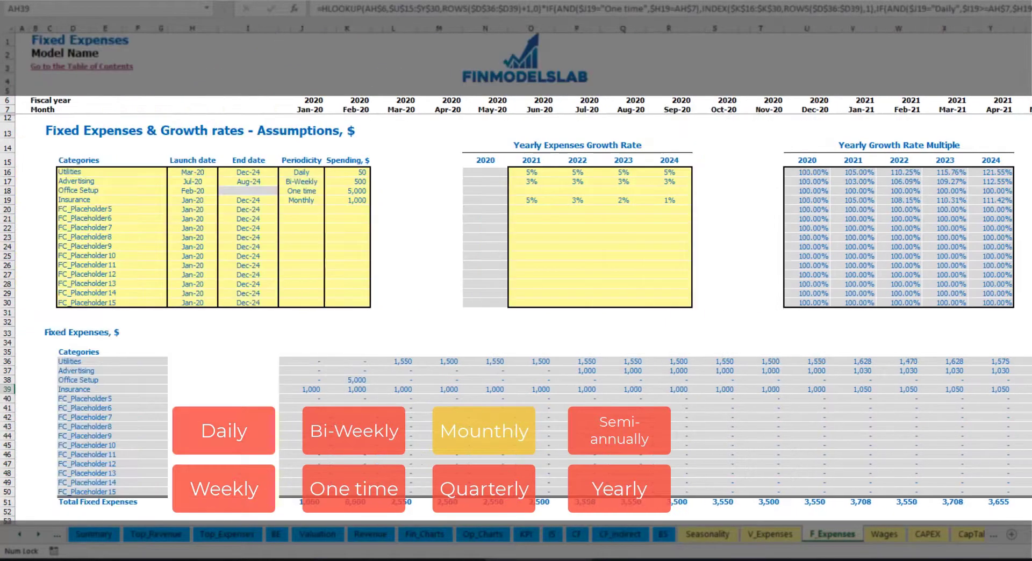
# Step: Change the Insurance periodicity to Quarterly and check in which months the expense accrues
pyautogui.click(317, 201)
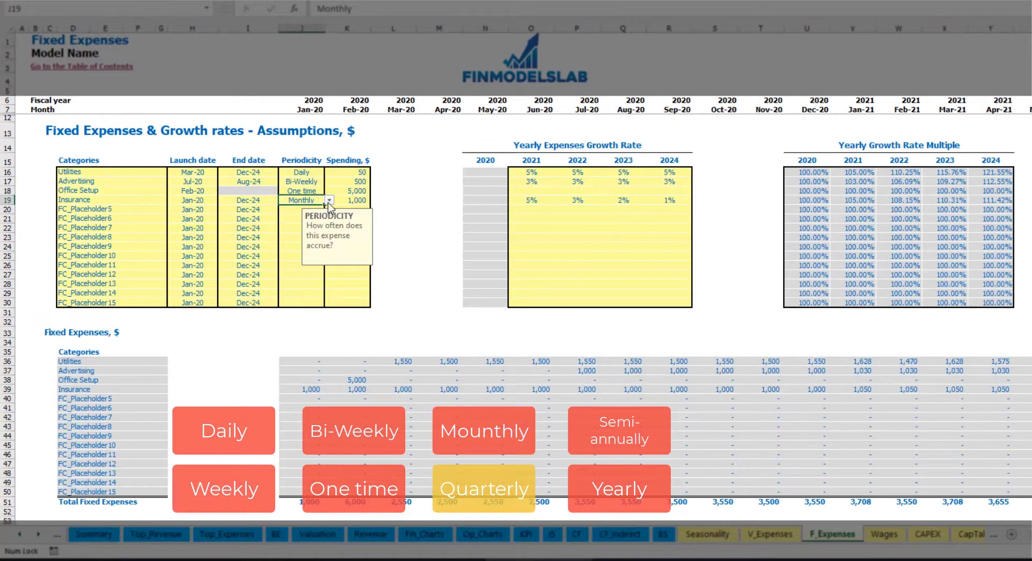
pyautogui.click(328, 200)
pyautogui.click(326, 256)
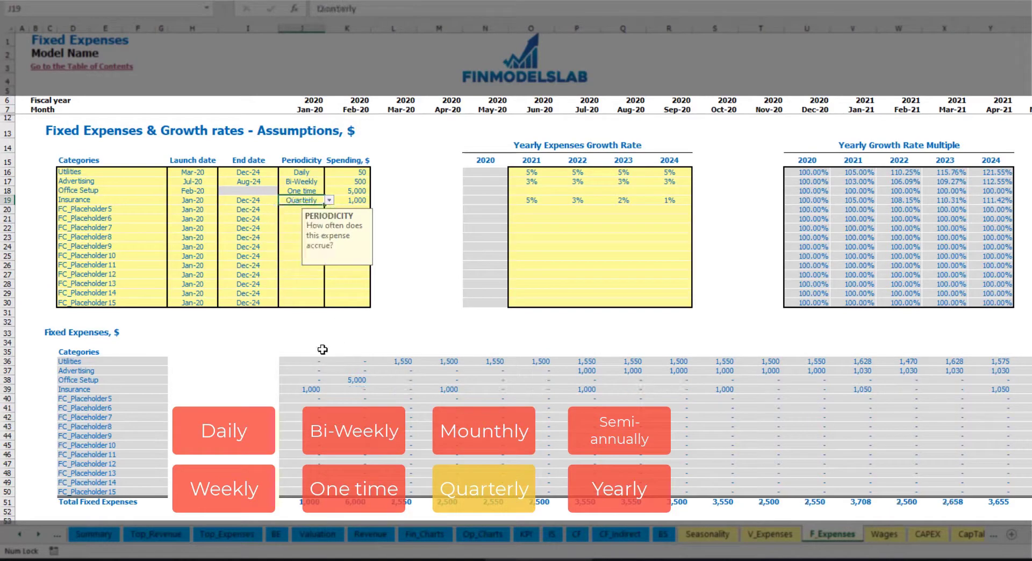
pyautogui.click(445, 389)
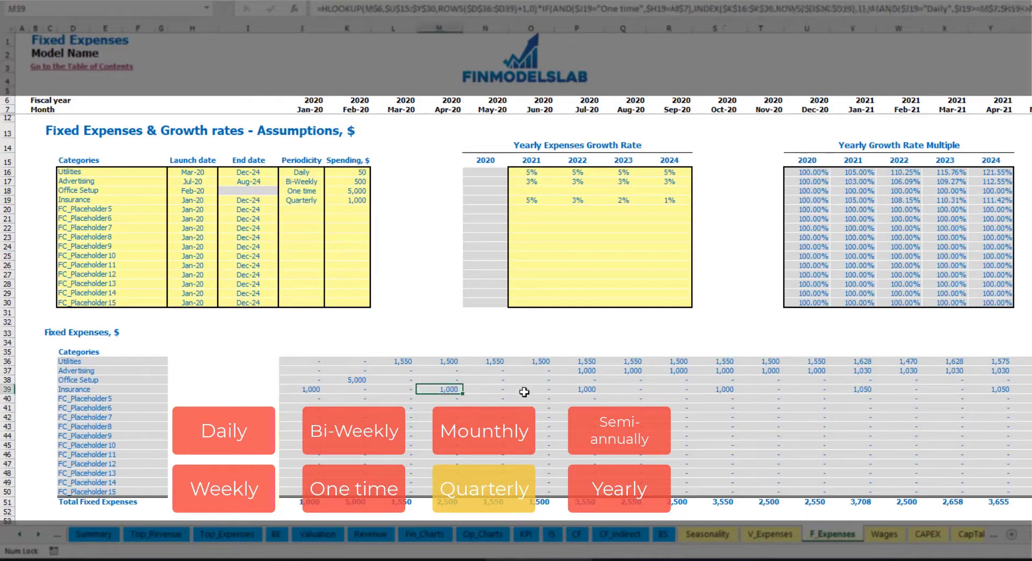
# Step: Set the Insurance launch date to Feb-20 and check how the quarterly payments shift along the timeline
pyautogui.click(207, 199)
pyautogui.click(222, 200)
pyautogui.click(189, 218)
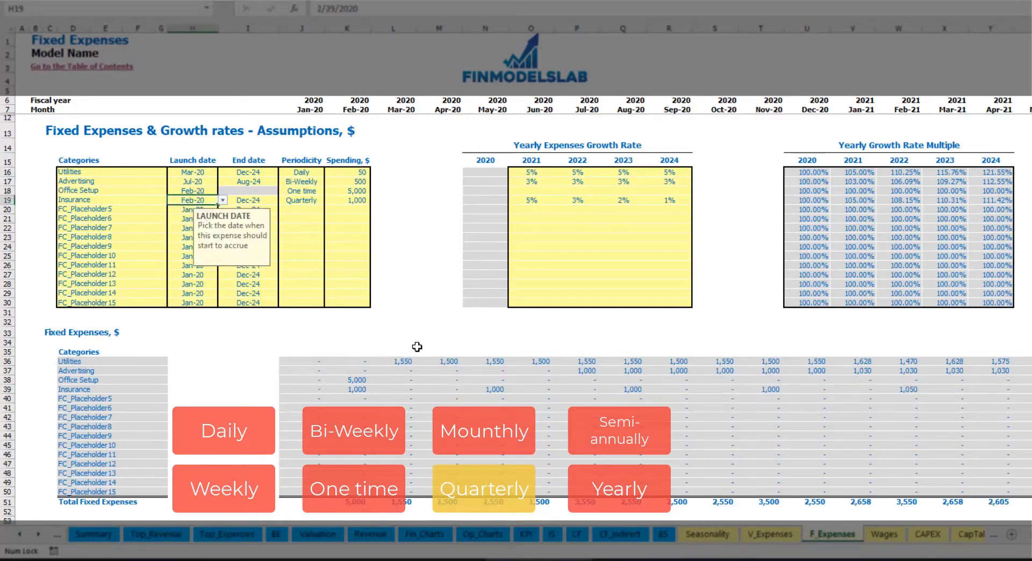
pyautogui.click(358, 389)
pyautogui.click(493, 391)
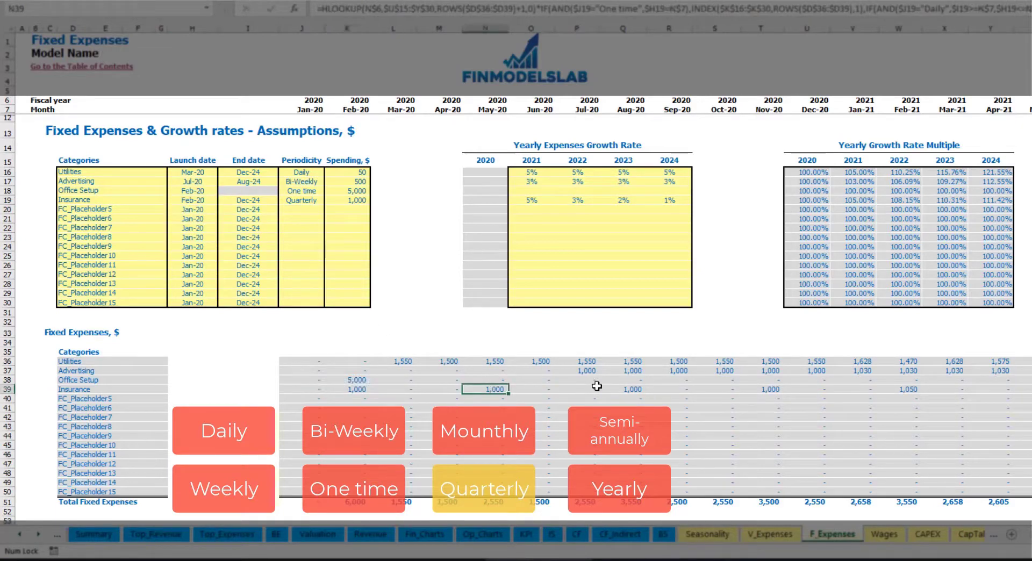
pyautogui.click(634, 389)
pyautogui.click(343, 391)
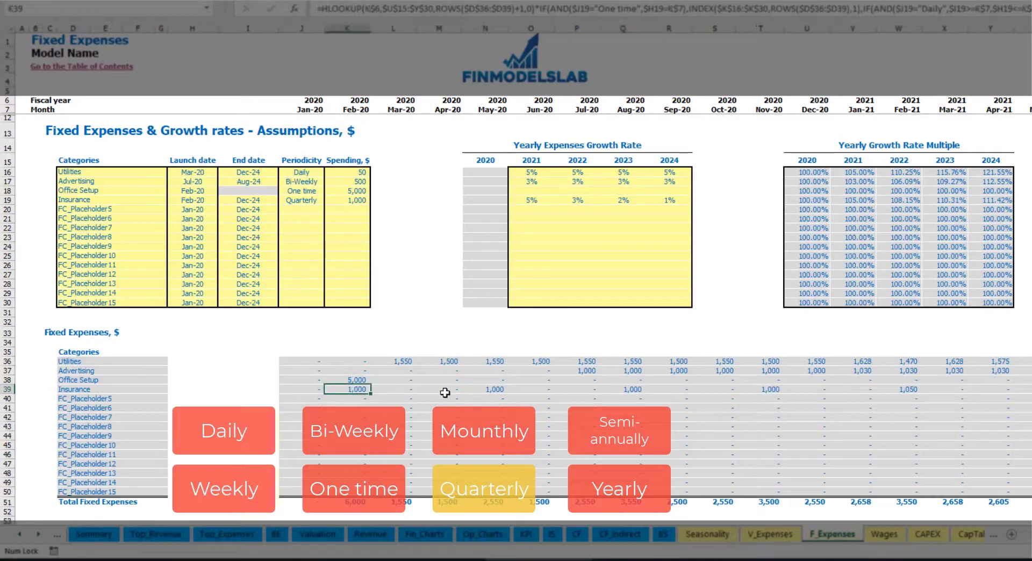
pyautogui.click(494, 391)
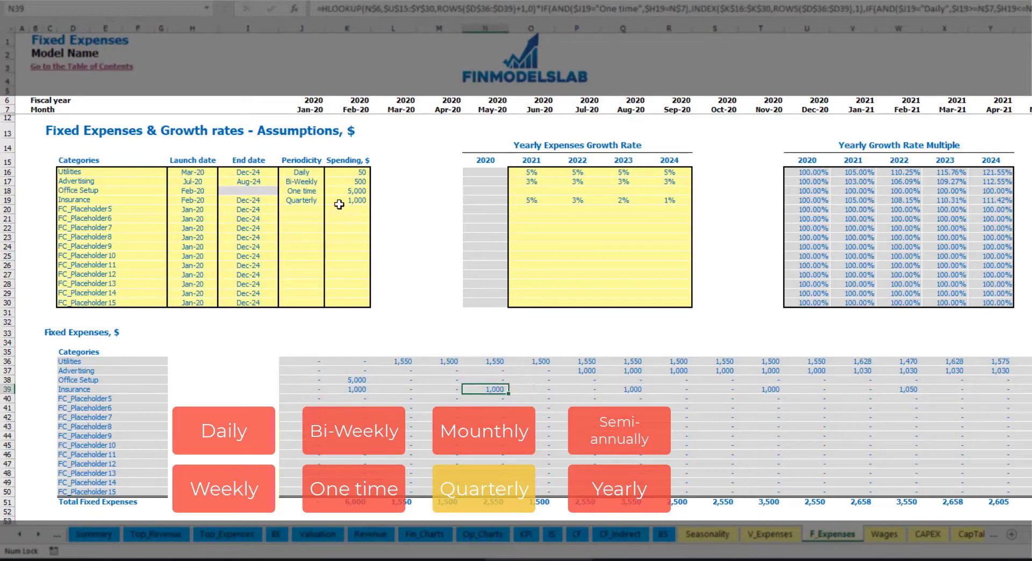
# Step: Change the Insurance periodicity to Semi-Annually and check the interval between payments up to Feb-21
pyautogui.click(304, 200)
pyautogui.click(328, 199)
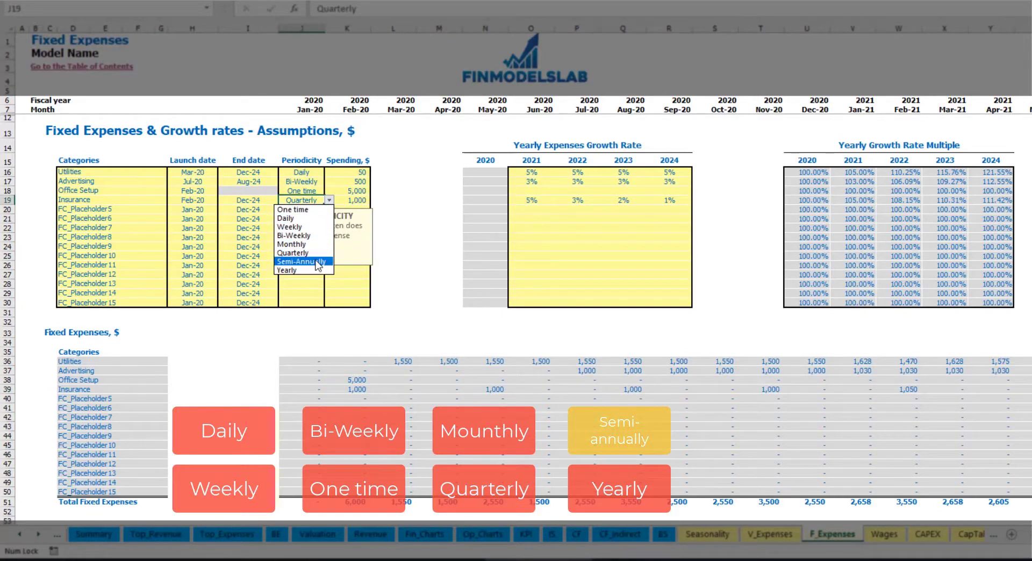
pyautogui.click(317, 262)
pyautogui.click(354, 391)
pyautogui.moveTo(370, 394); pyautogui.dragTo(860, 389)
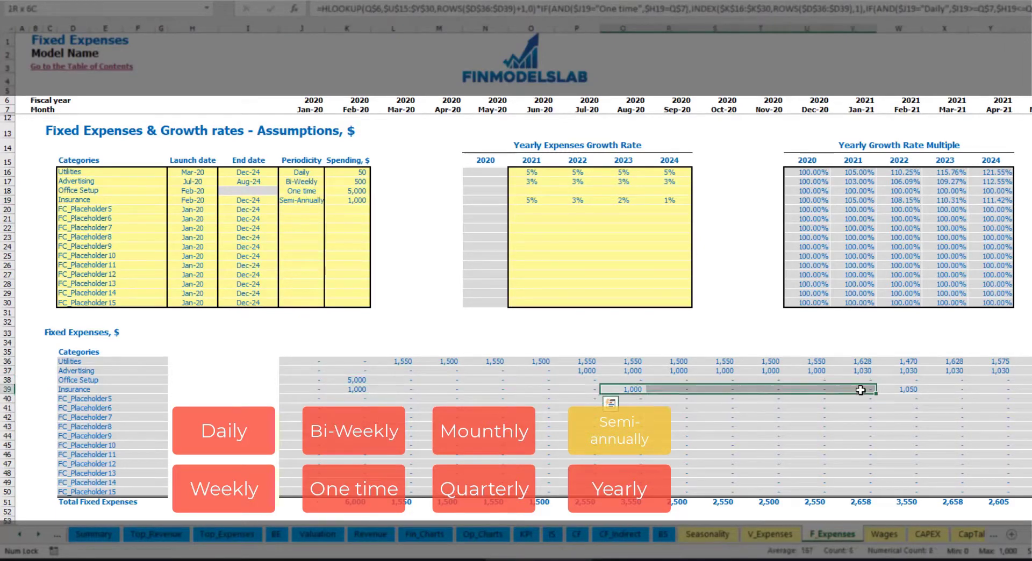
pyautogui.click(898, 398)
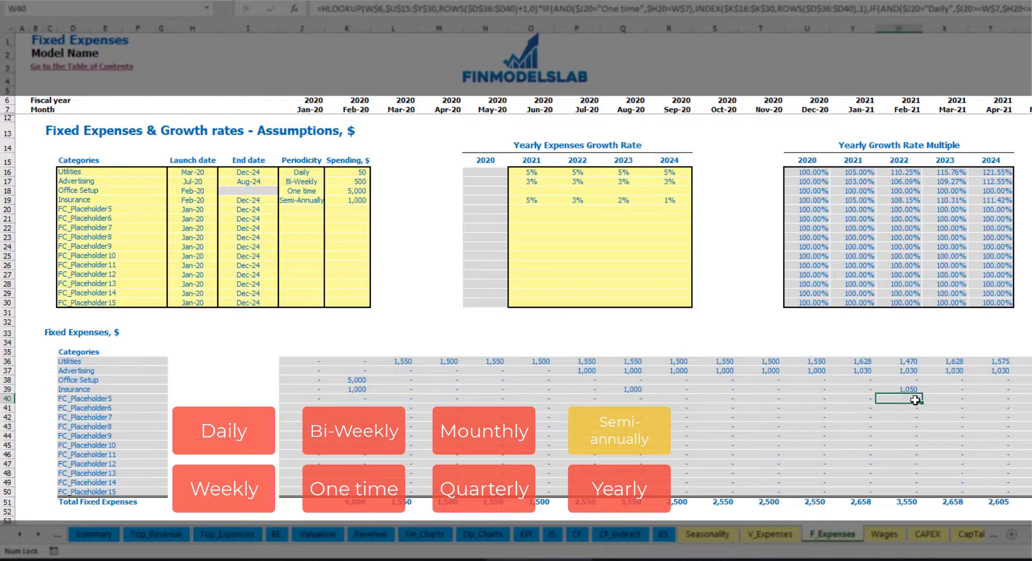
# Step: Change the Insurance periodicity to Yearly and check its payments against the launch and end dates
pyautogui.click(312, 200)
pyautogui.click(329, 200)
pyautogui.click(294, 270)
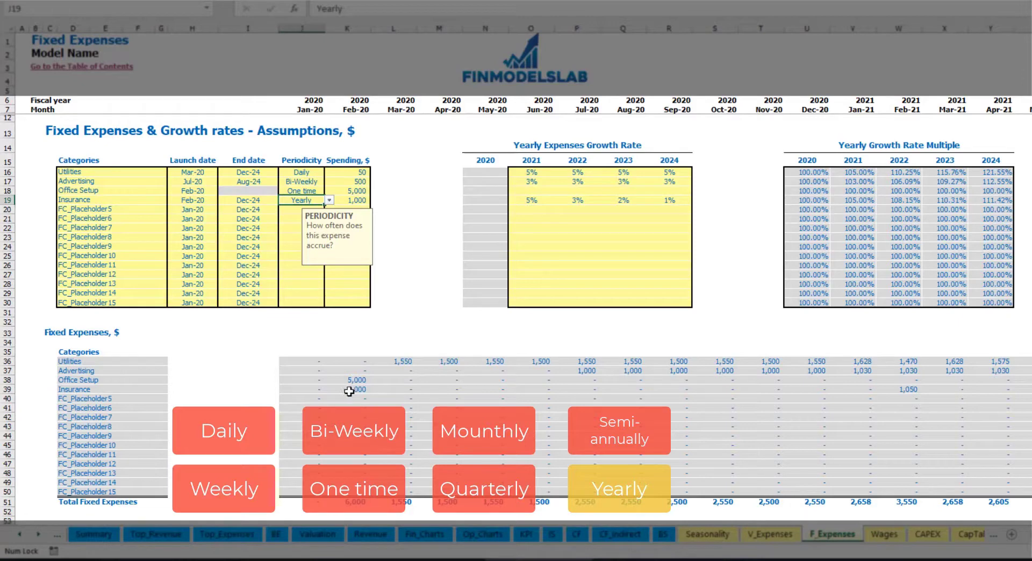
pyautogui.moveTo(351, 391); pyautogui.dragTo(1029, 390)
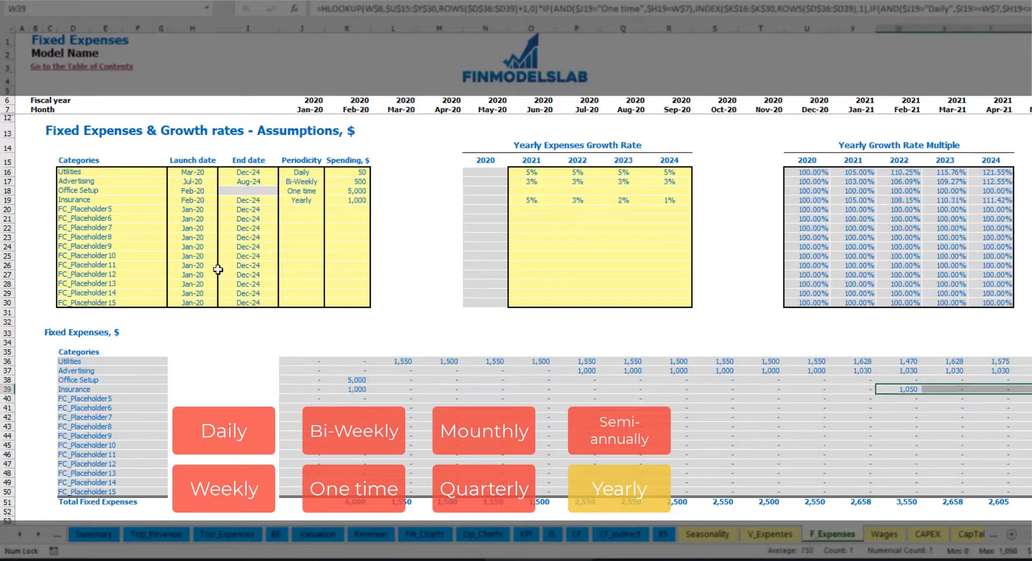
pyautogui.click(200, 201)
pyautogui.click(251, 201)
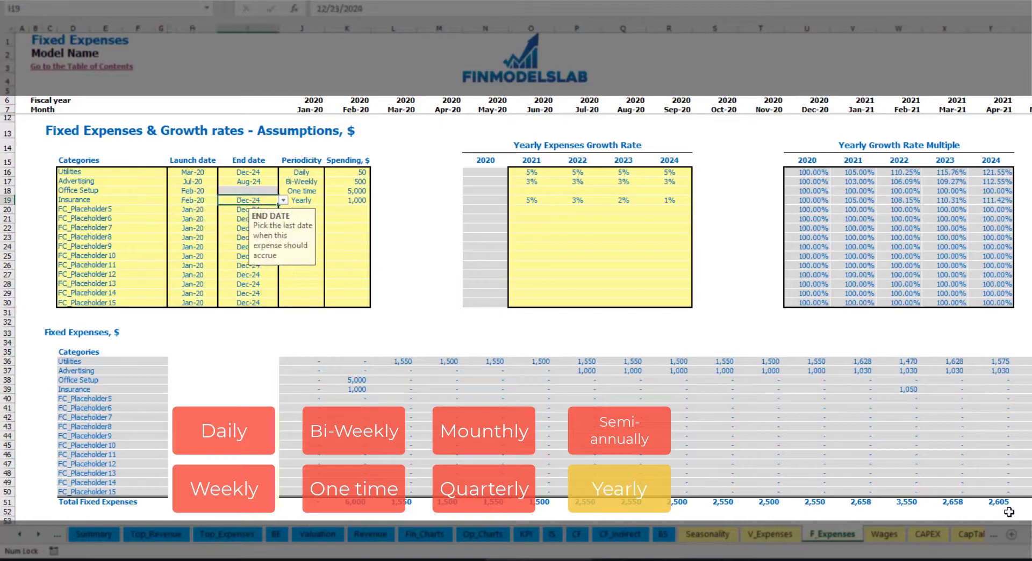
pyautogui.click(721, 302)
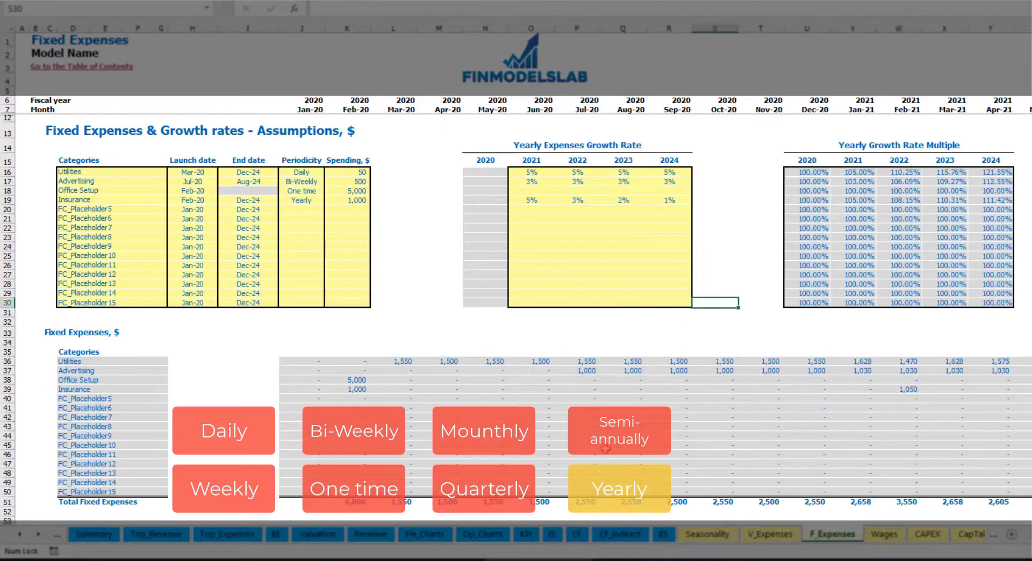
# Step: Open the Income Statement, expand its fixed expenses group and review the monthly amounts of each expense category
pyautogui.click(301, 362)
pyautogui.moveTo(452, 432); pyautogui.dragTo(945, 493)
pyautogui.click(551, 533)
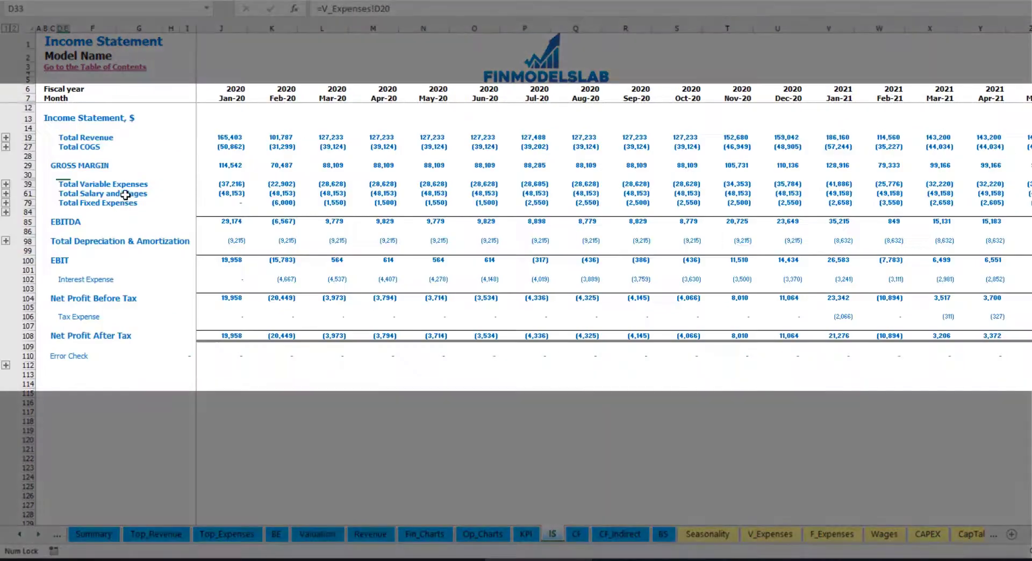
pyautogui.click(62, 202)
pyautogui.click(6, 202)
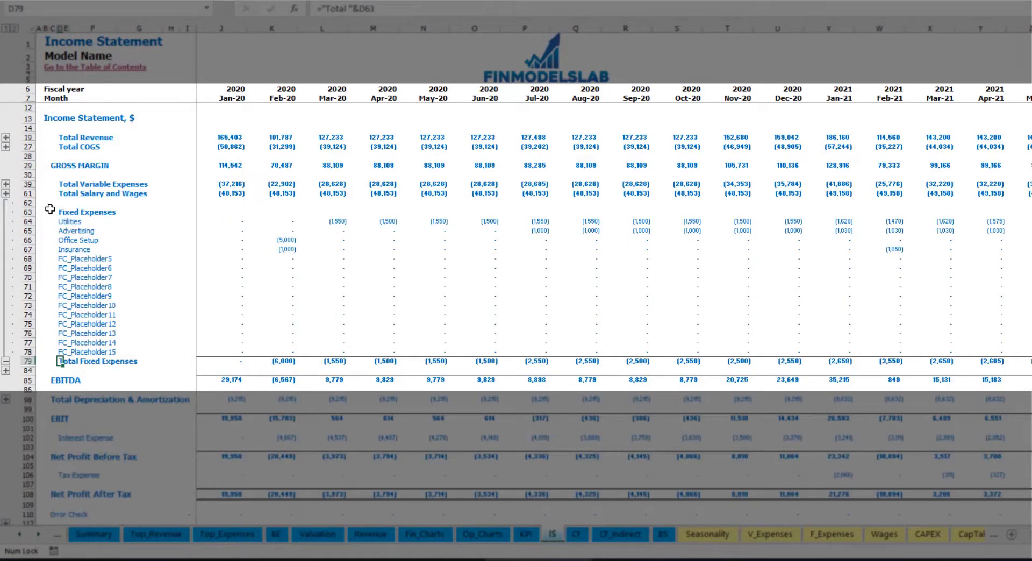
pyautogui.moveTo(33, 221); pyautogui.dragTo(32, 239)
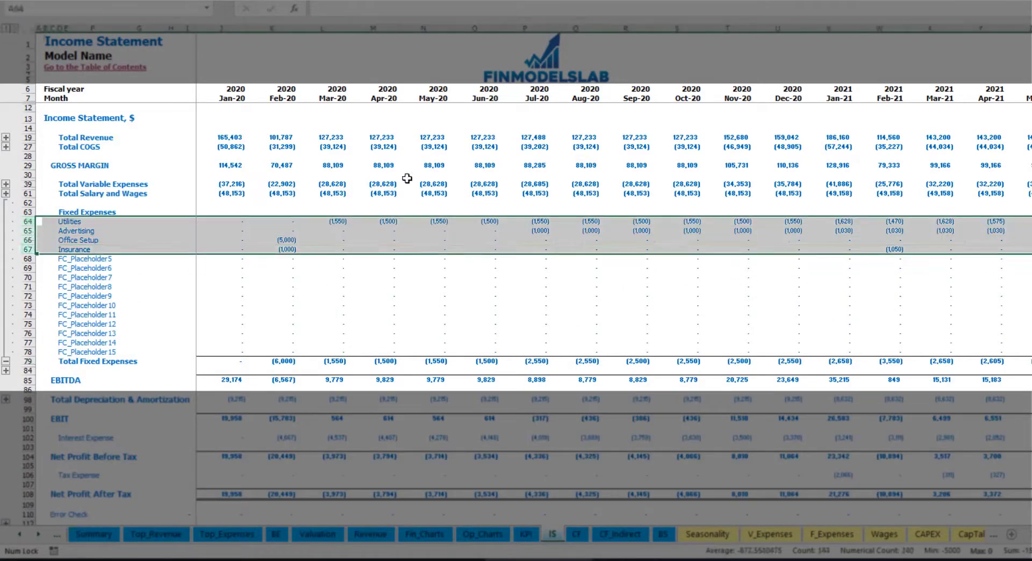
pyautogui.click(65, 224)
pyautogui.moveTo(65, 225); pyautogui.dragTo(68, 352)
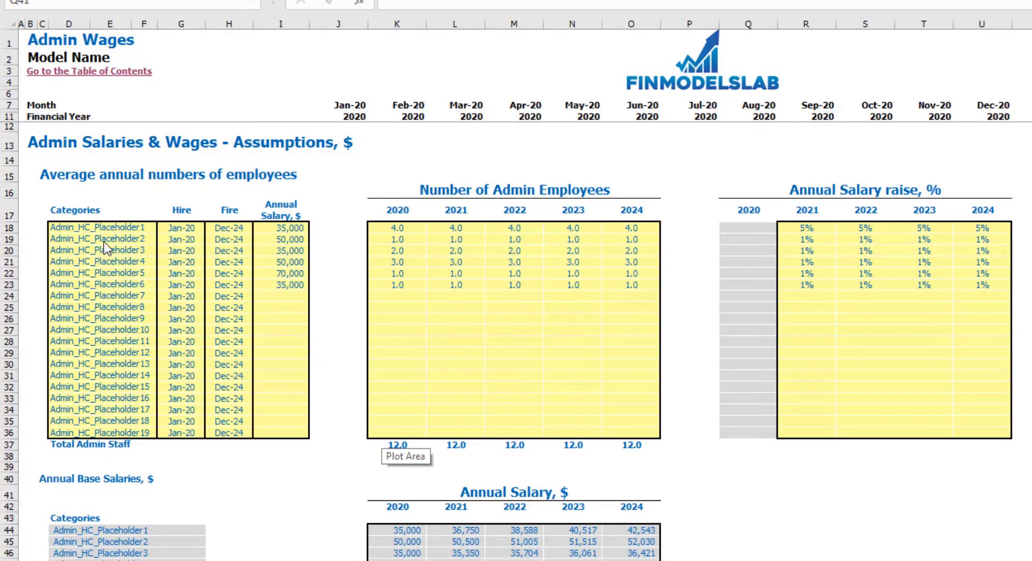
# Step: Rename the first admin staff position as managers and set its hire date to Feb-20
pyautogui.click(66, 230)
pyautogui.write('managers')
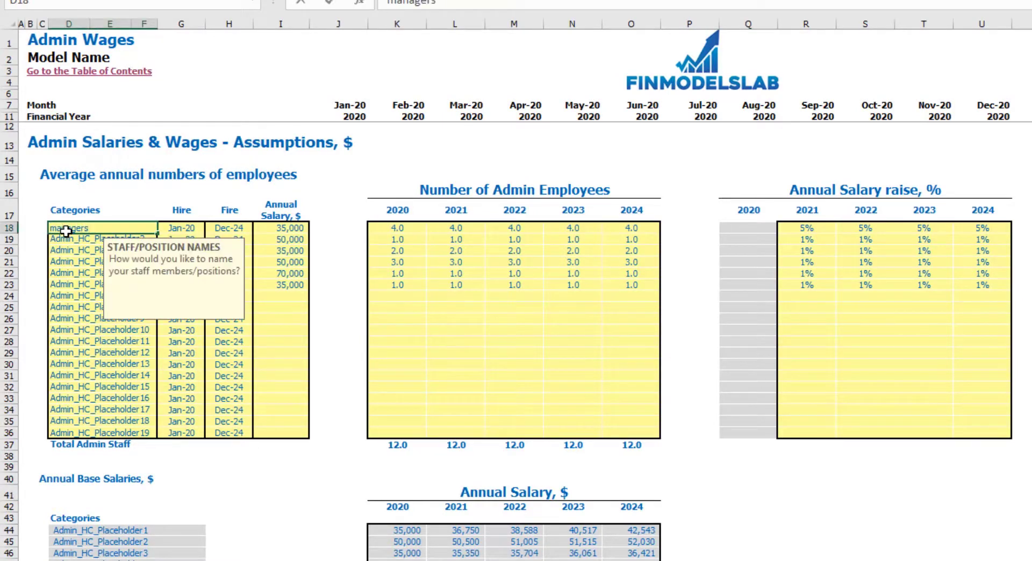
pyautogui.click(195, 224)
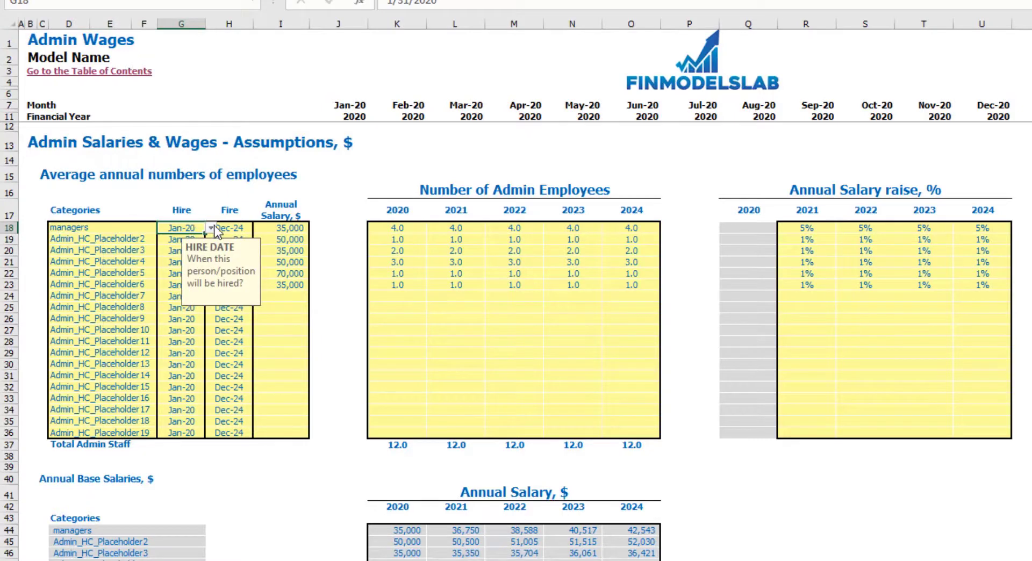
pyautogui.click(211, 228)
pyautogui.click(191, 247)
pyautogui.click(330, 189)
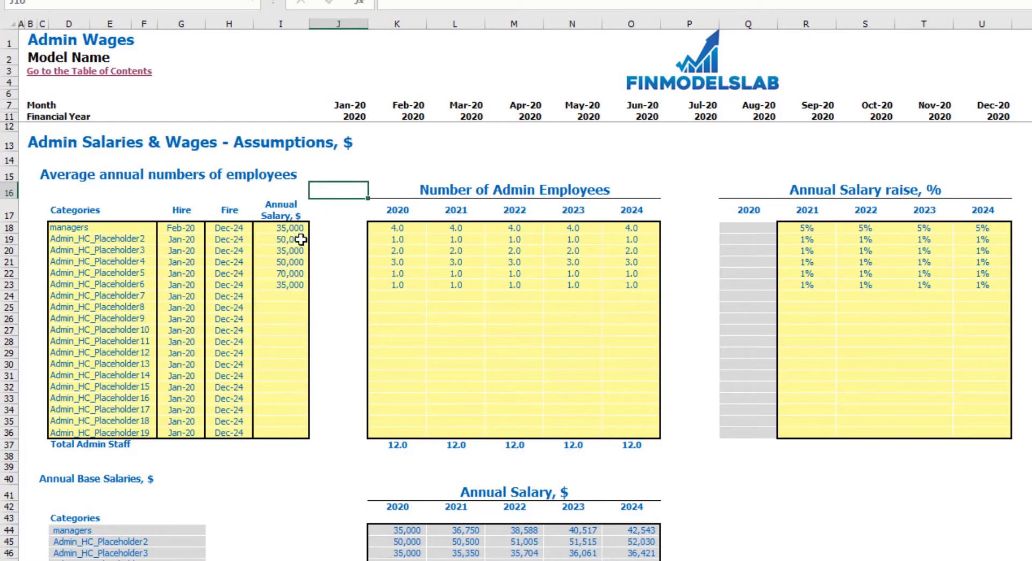
# Step: Set the managers' annual salary to 40,000
pyautogui.click(297, 228)
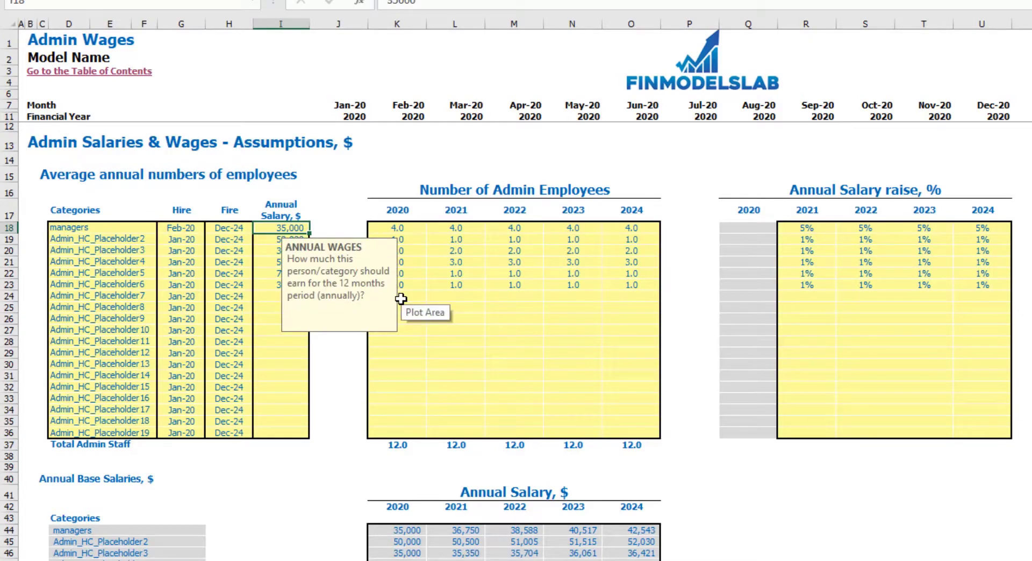
pyautogui.write('40,')
pyautogui.write('000')
pyautogui.press('Return')
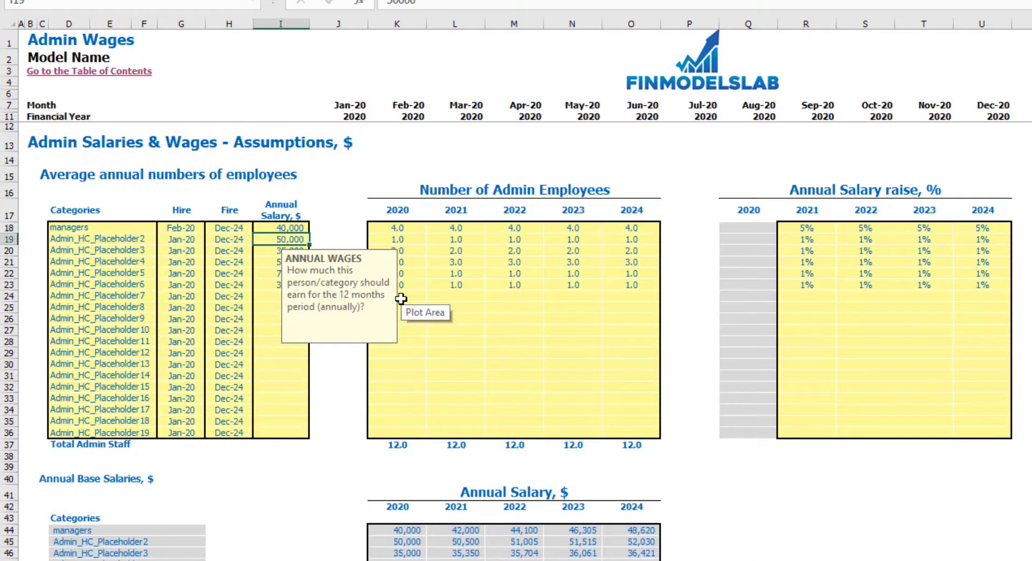
# Step: Set the number of managers to 1, 2, 3, 4 and 5 for the years 2020 through 2024
pyautogui.click(400, 228)
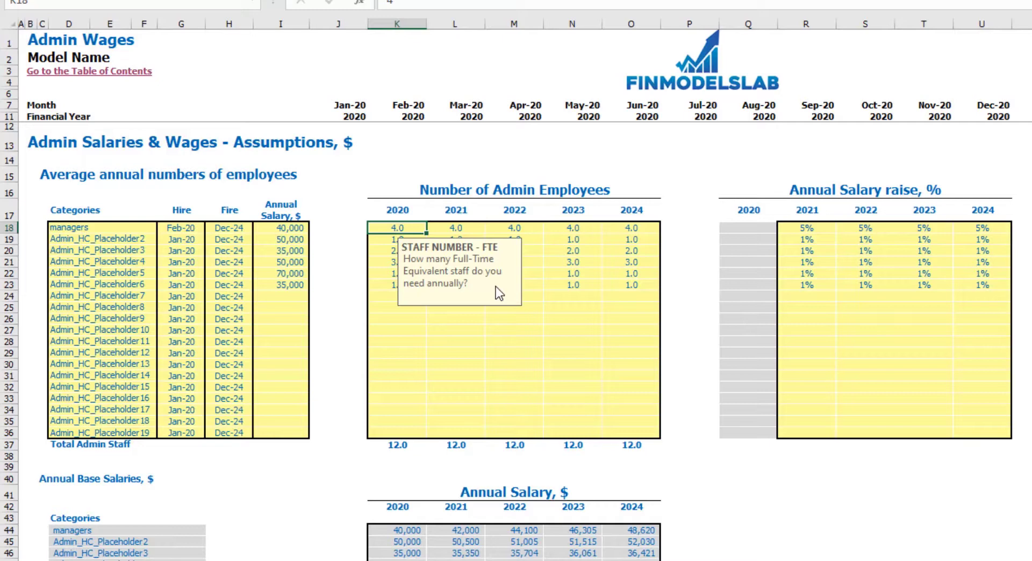
pyautogui.write('1')
pyautogui.press('Tab')
pyautogui.write('2')
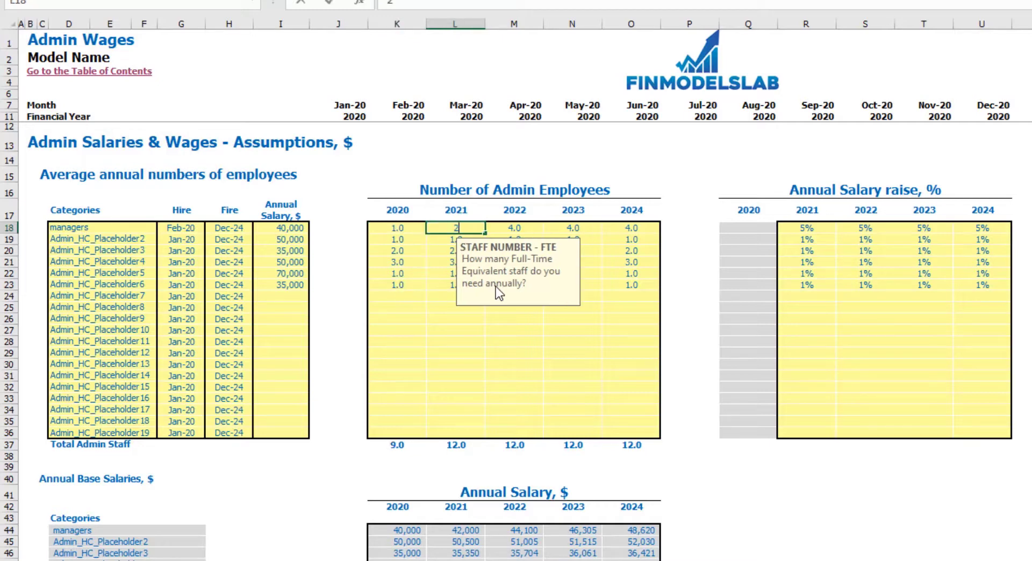
pyautogui.press('Tab')
pyautogui.write('3')
pyautogui.press('Tab')
pyautogui.write('4')
pyautogui.press('Tab')
pyautogui.write('5')
pyautogui.press('Tab')
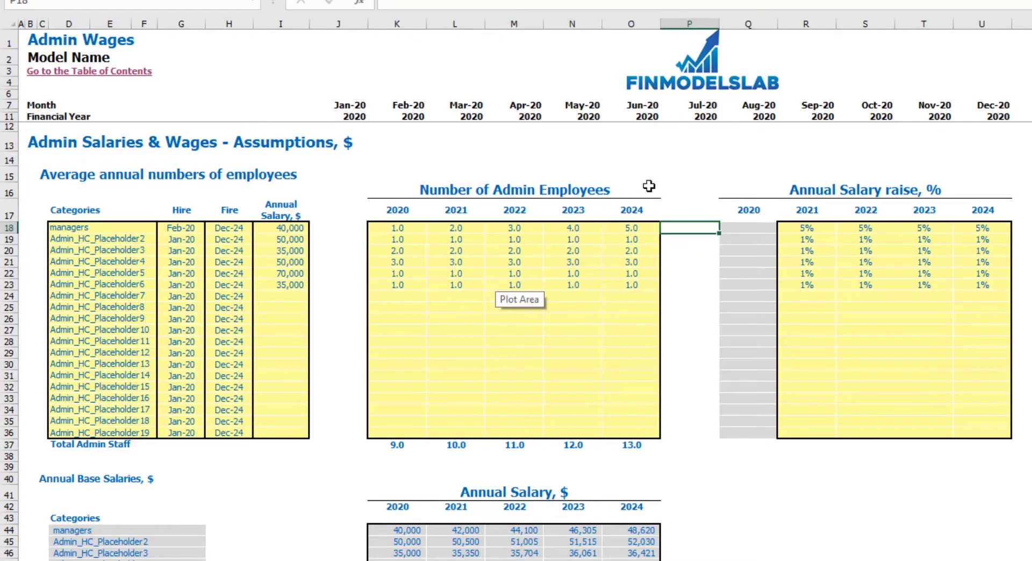
pyautogui.click(663, 173)
# Step: Set the managers' annual salary raise to 3%, 4%, 5% and 6% for 2021 through 2024
pyautogui.moveTo(801, 228); pyautogui.dragTo(986, 236)
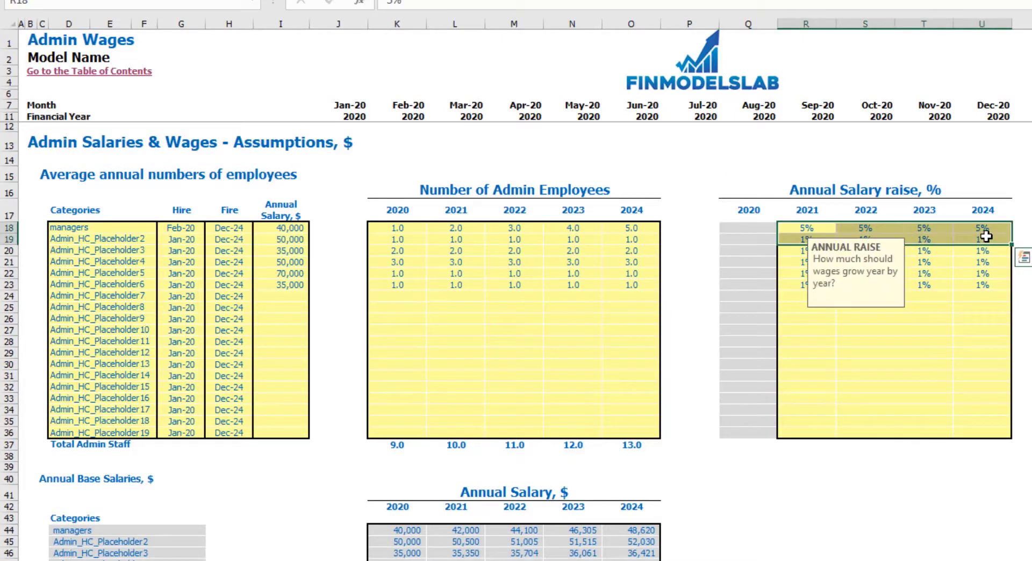
pyautogui.click(804, 225)
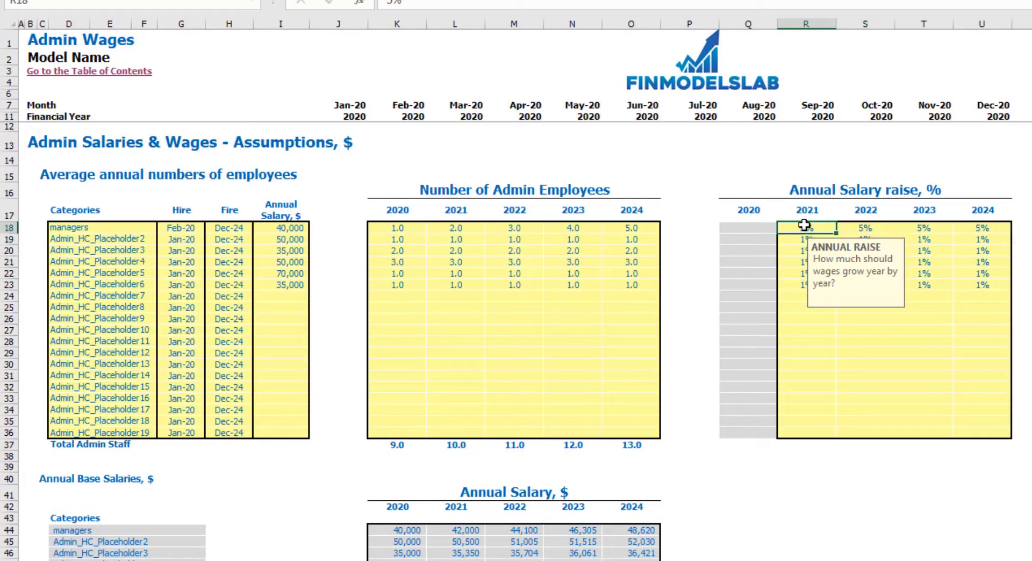
pyautogui.press('Tab')
pyautogui.write('4')
pyautogui.press('Tab')
pyautogui.press('Tab')
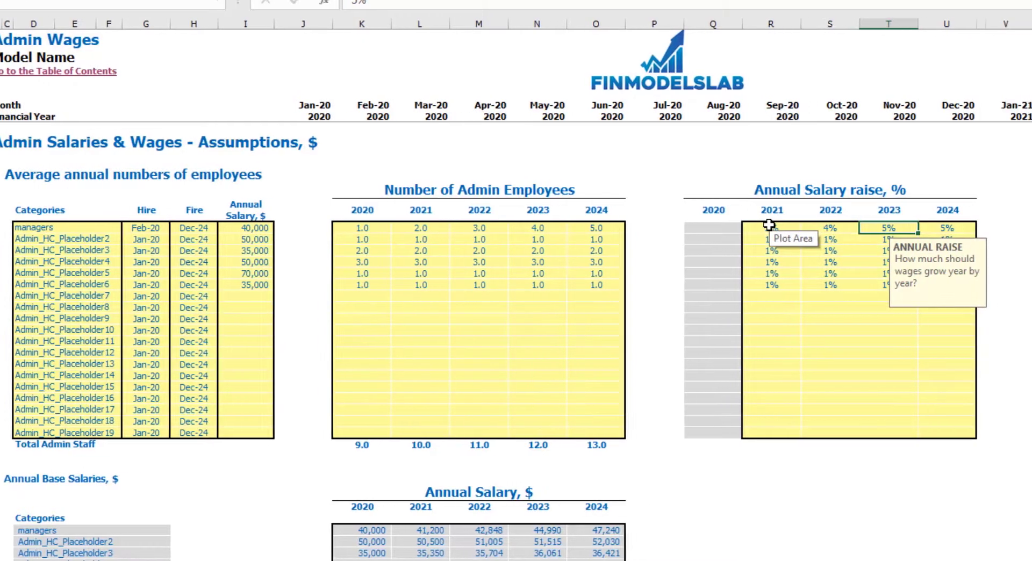
pyautogui.write('6')
pyautogui.press('Return')
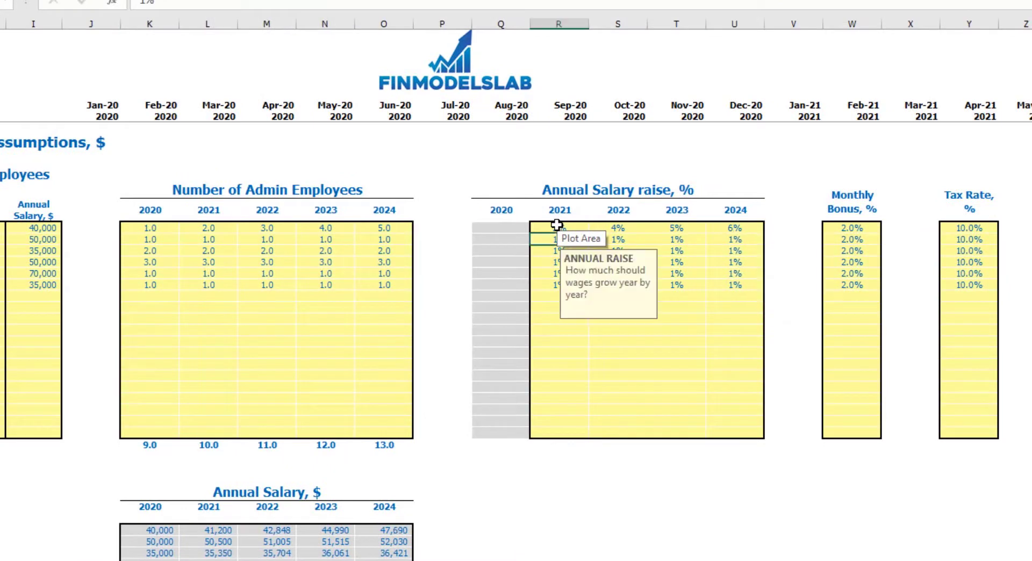
# Step: Set the managers' monthly bonus to 5% and their tax rate to 12%
pyautogui.click(856, 225)
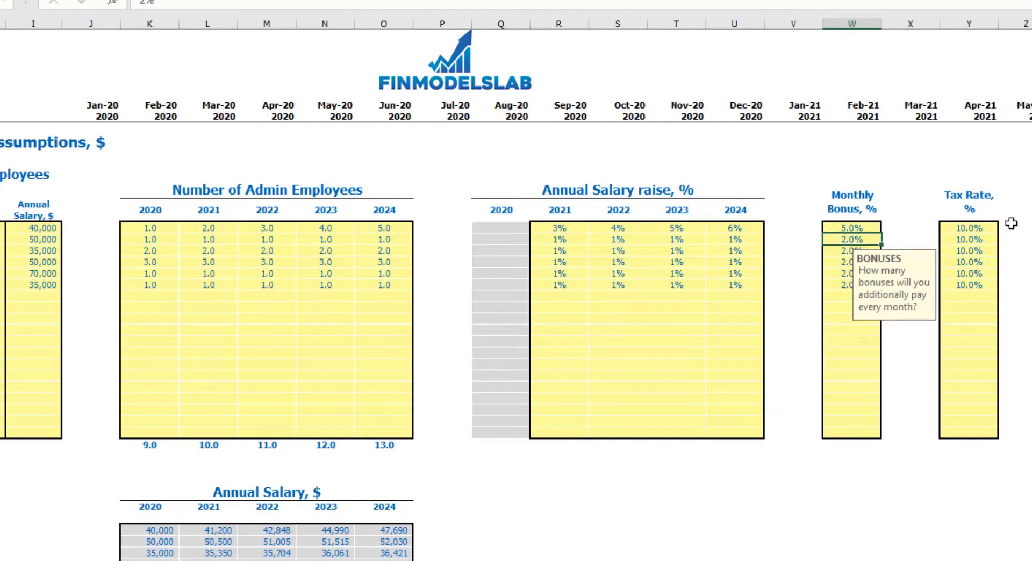
pyautogui.click(986, 229)
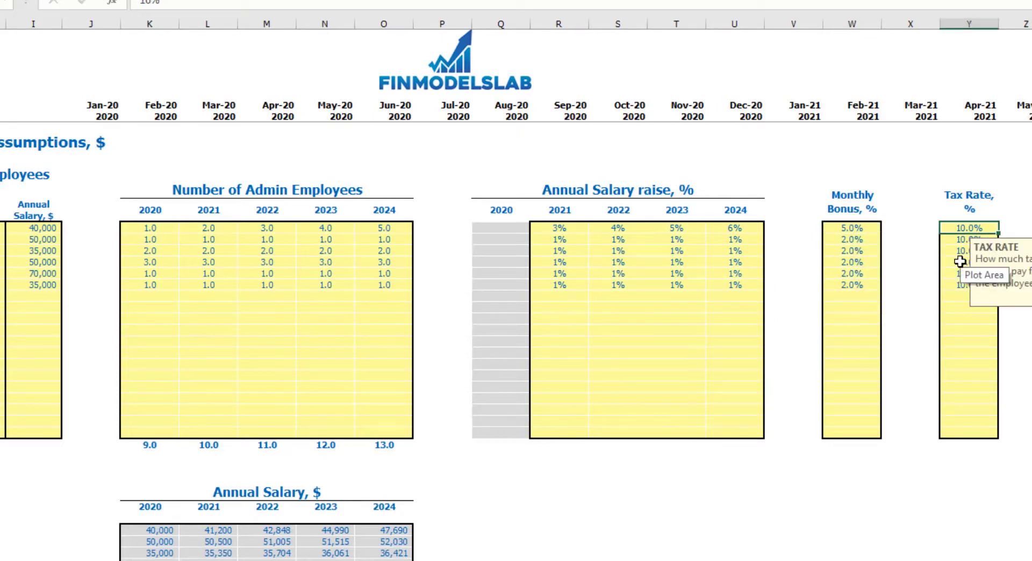
pyautogui.write('12')
pyautogui.press('Return')
# Step: Compare the managers' yearly base salaries with the entered annual salary and raise percentages
pyautogui.scroll(-4, 959, 261)
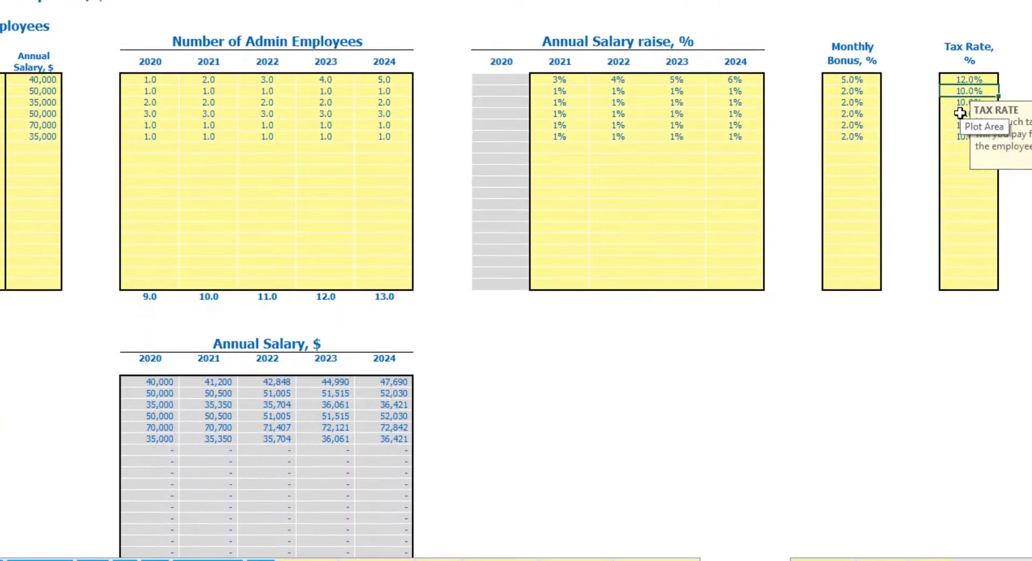
pyautogui.scroll(-4, 154, 287)
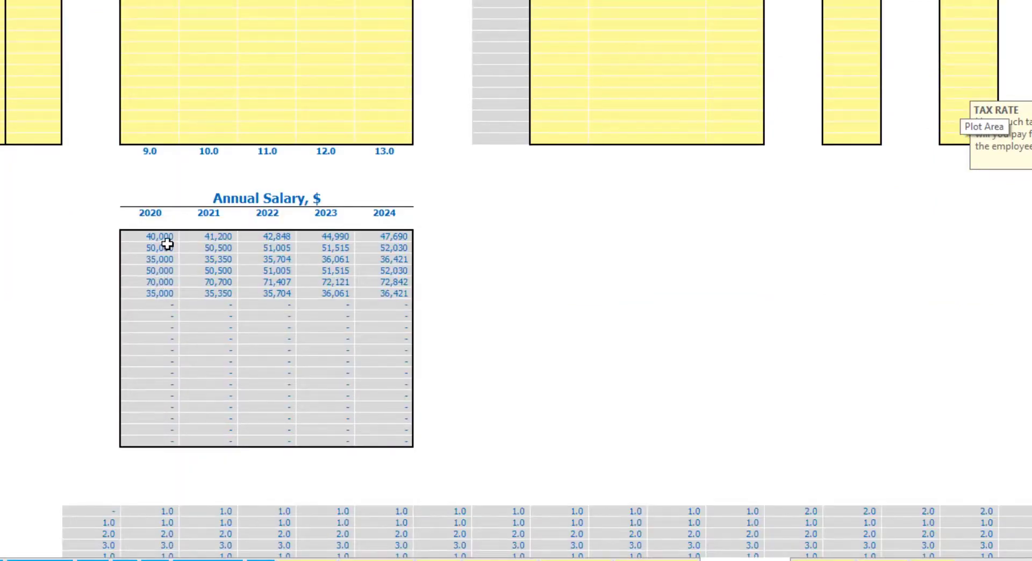
pyautogui.scroll(4, 164, 245)
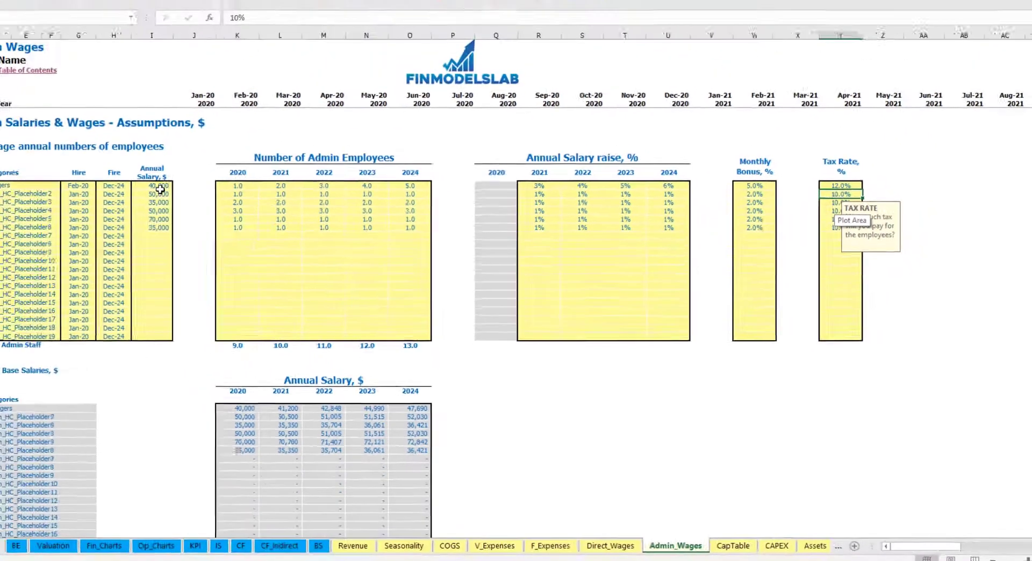
pyautogui.click(54, 87)
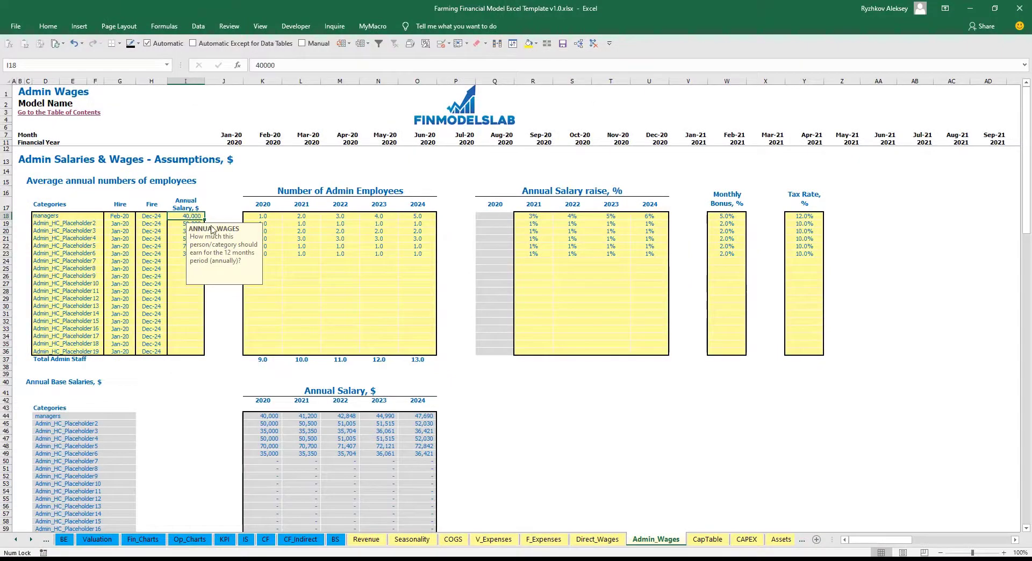
pyautogui.moveTo(533, 216); pyautogui.dragTo(649, 216)
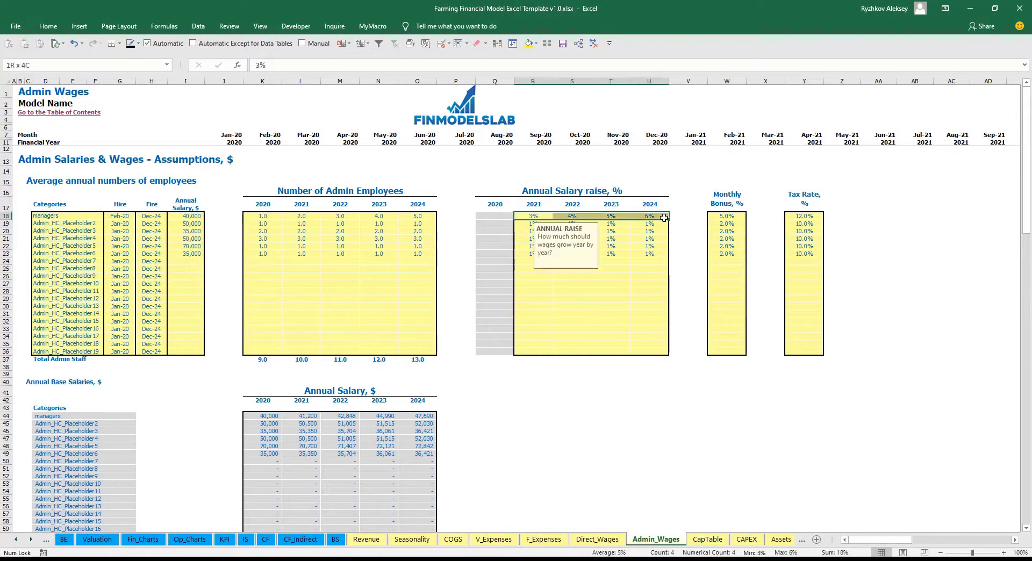
# Step: Check the managers' monthly staff numbers against their hire date
pyautogui.scroll(-13, 285, 406)
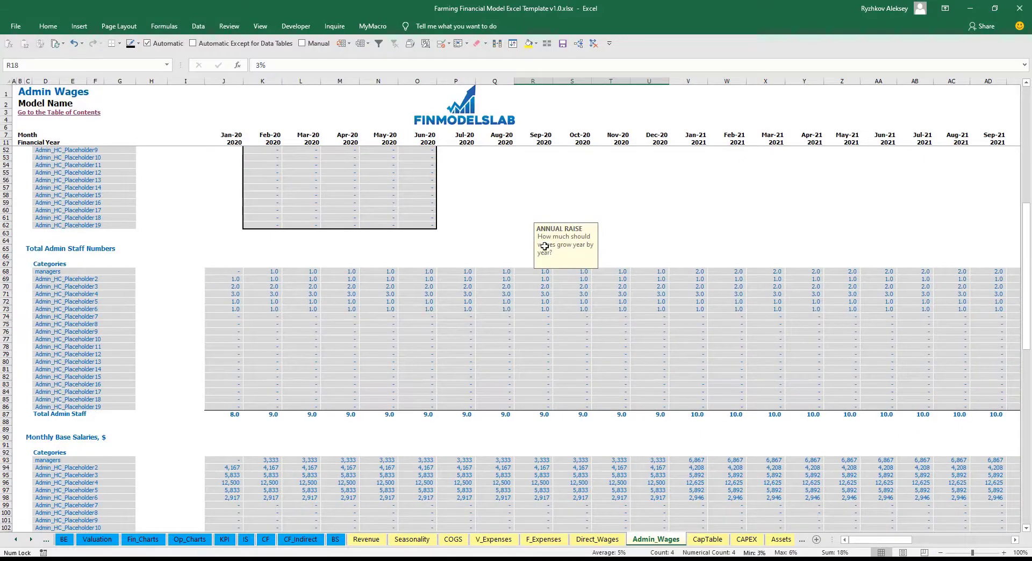
pyautogui.click(258, 270)
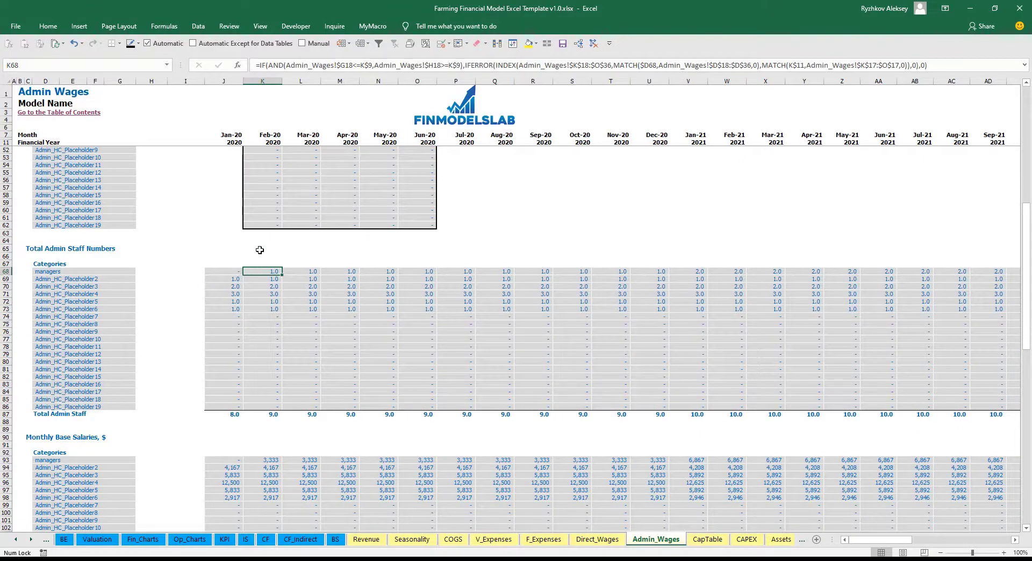
pyautogui.scroll(13, 259, 250)
pyautogui.click(123, 215)
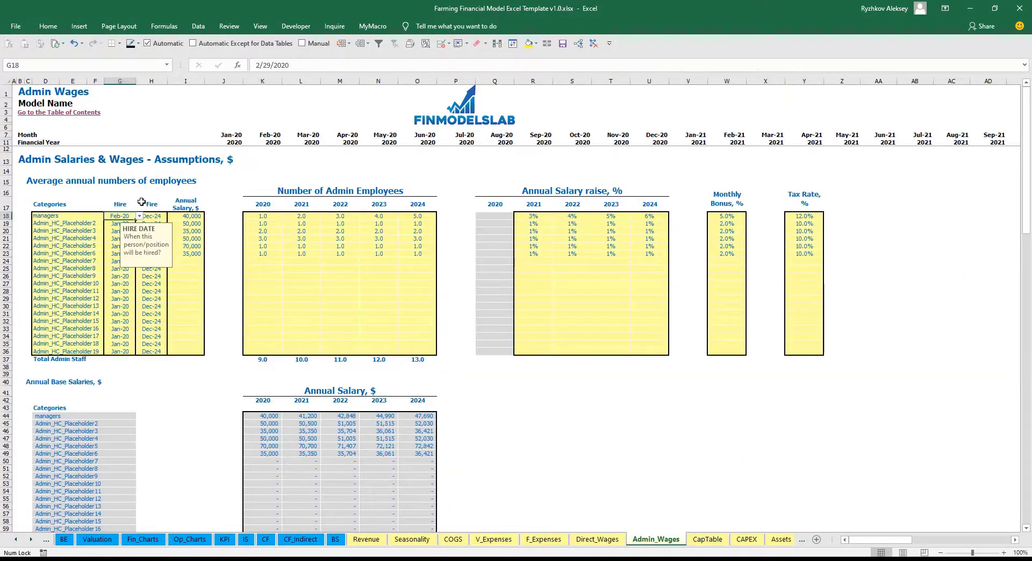
pyautogui.scroll(-13, 208, 265)
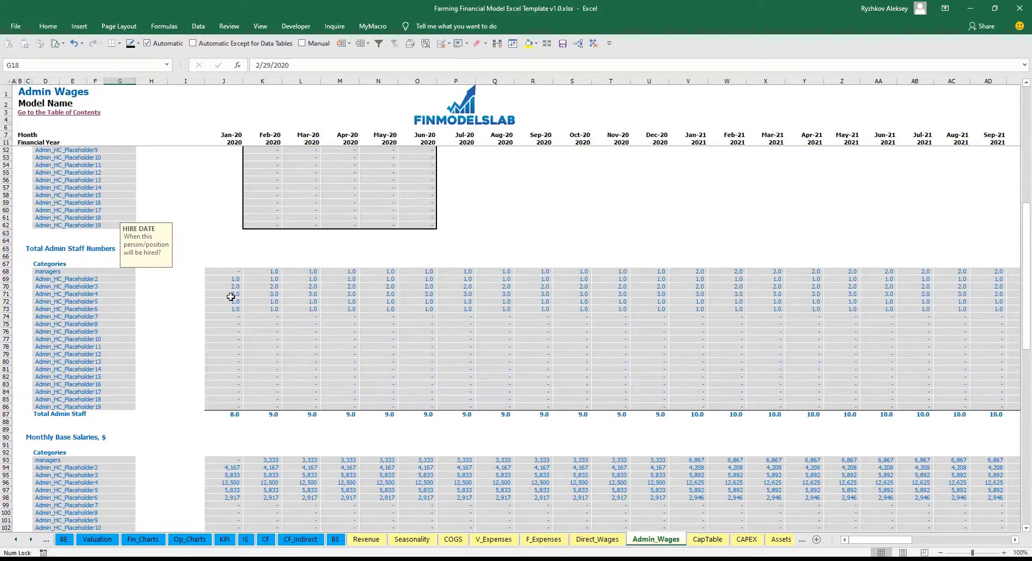
# Step: Review the monthly base salaries, monthly bonus and monthly taxes calculated for the admin staff
pyautogui.scroll(-3, 230, 295)
pyautogui.scroll(-3, 211, 307)
pyautogui.click(253, 286)
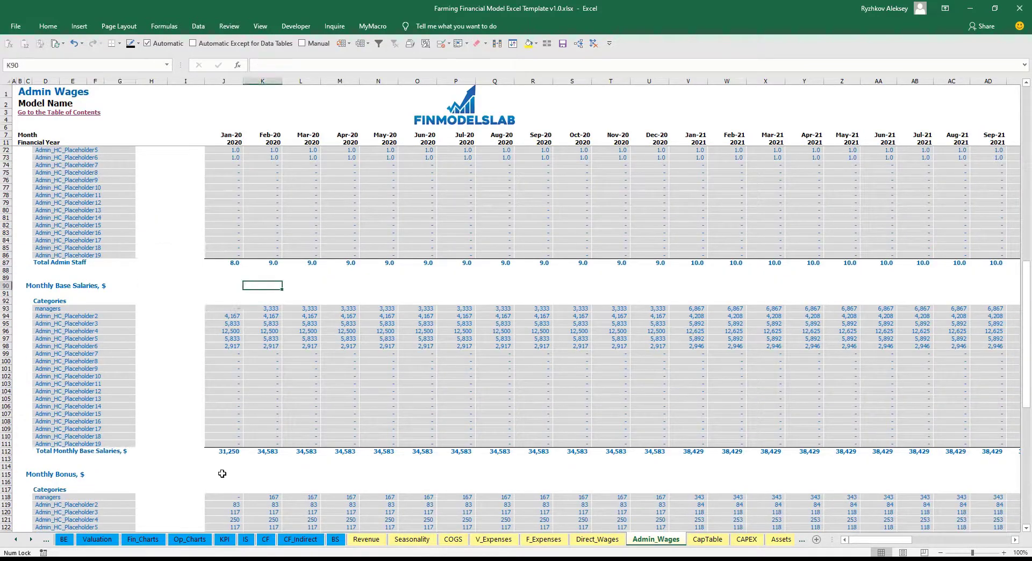
pyautogui.scroll(-6, 283, 401)
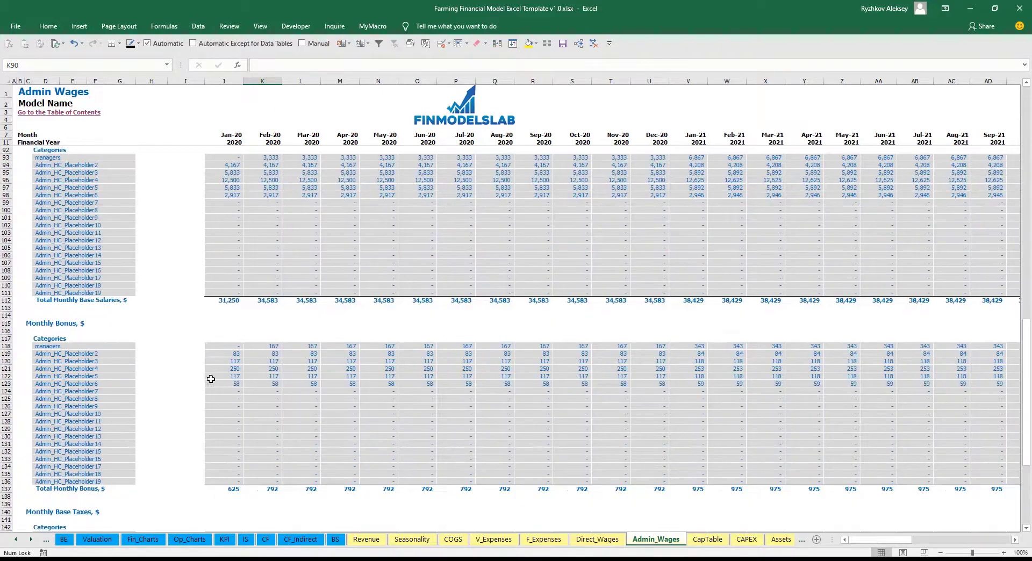
pyautogui.scroll(-7, 121, 353)
pyautogui.scroll(-3, 65, 322)
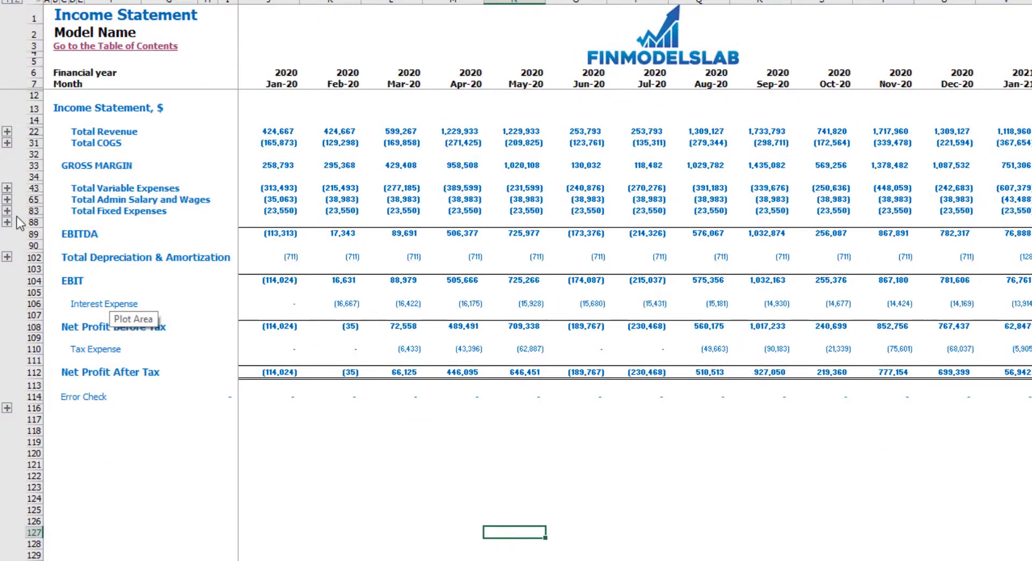
# Step: Expand the admin salary and wages group in the Income Statement and review each position's monthly cost
pyautogui.click(7, 199)
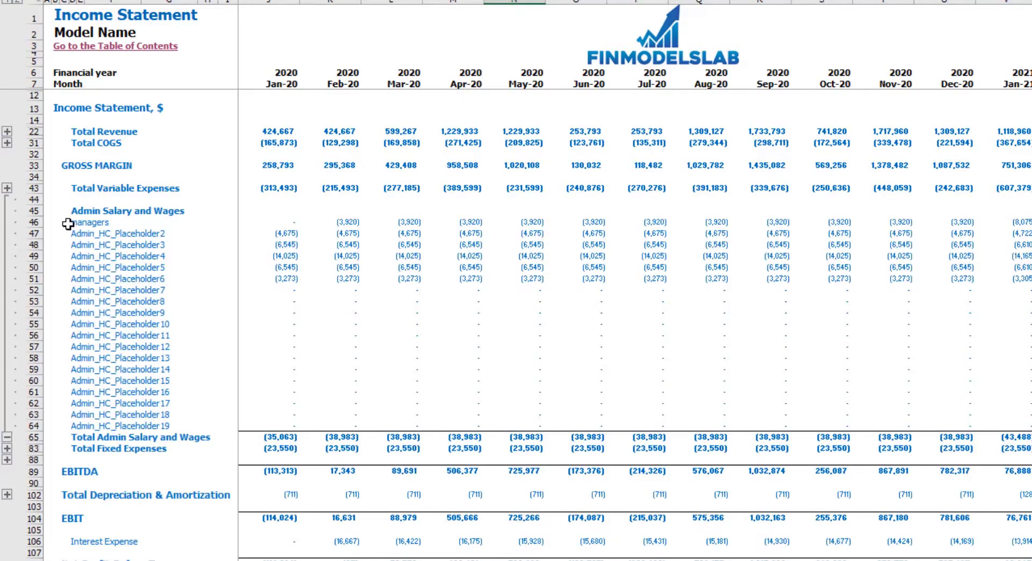
pyautogui.moveTo(74, 221); pyautogui.dragTo(74, 425)
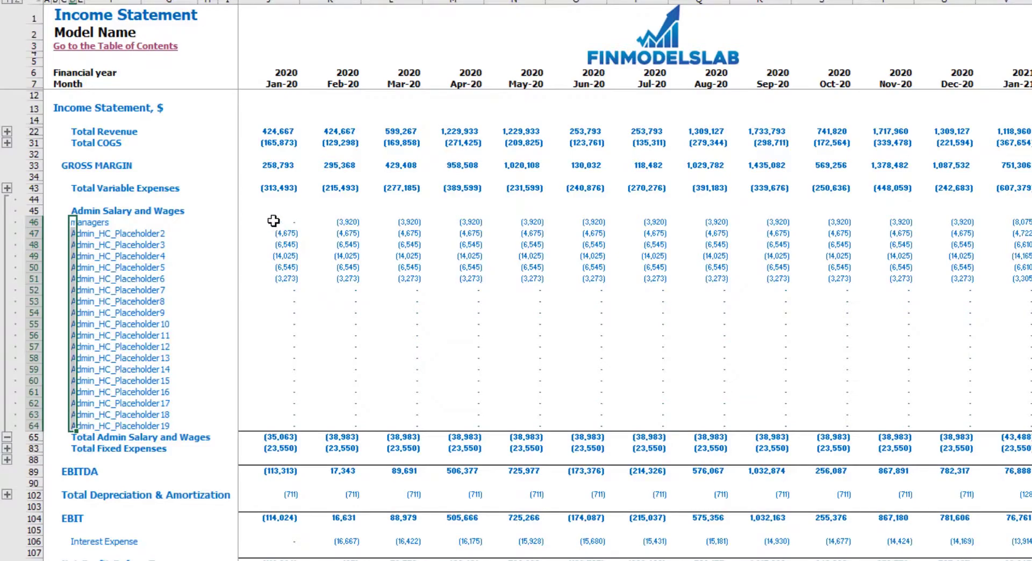
pyautogui.moveTo(272, 222); pyautogui.dragTo(473, 257)
pyautogui.moveTo(563, 266); pyautogui.dragTo(1016, 372)
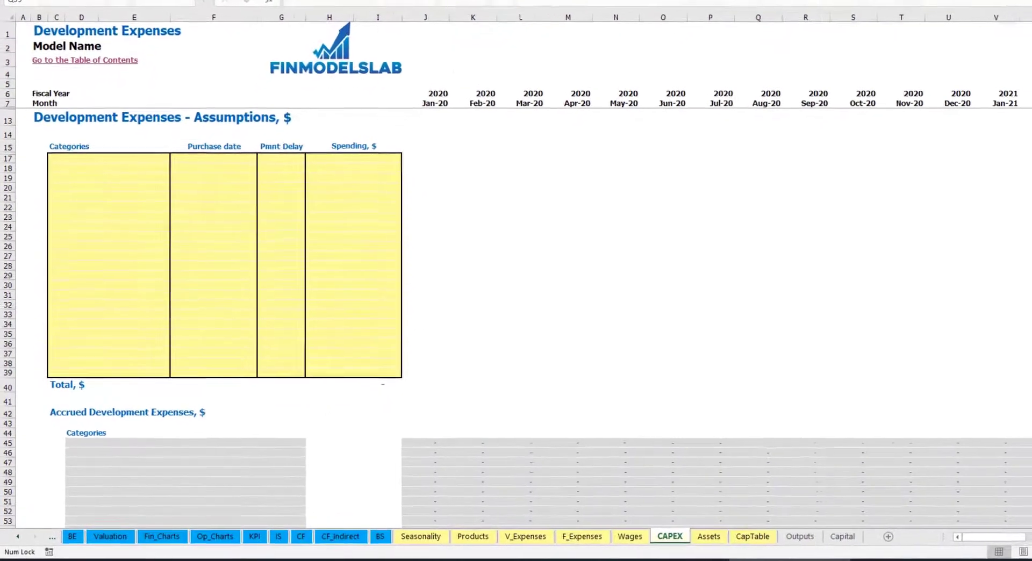
# Step: Add "Office dev" as the first development expense category on the CAPEX sheet
pyautogui.click(139, 155)
pyautogui.write('Office dev')
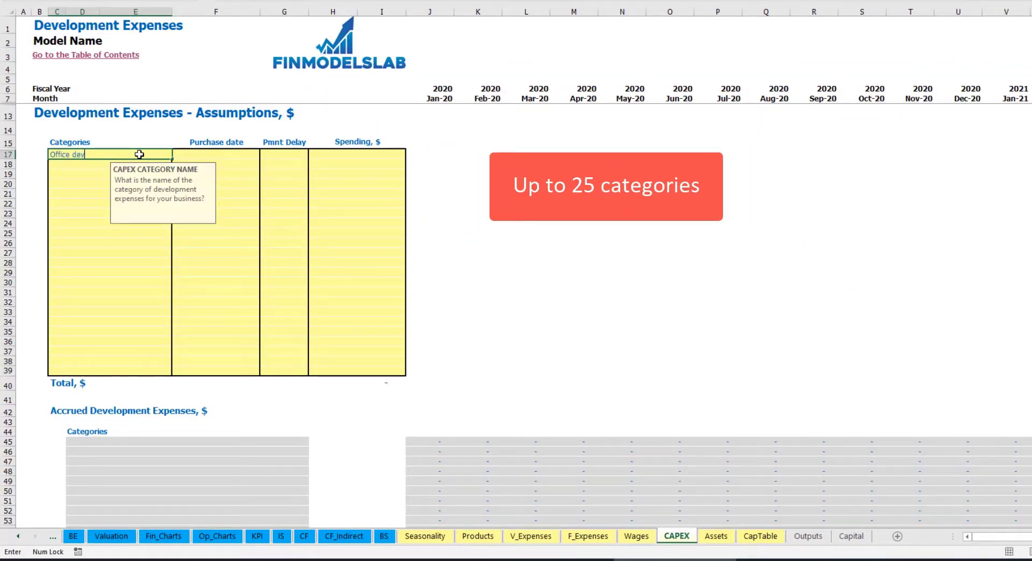
pyautogui.press('Return')
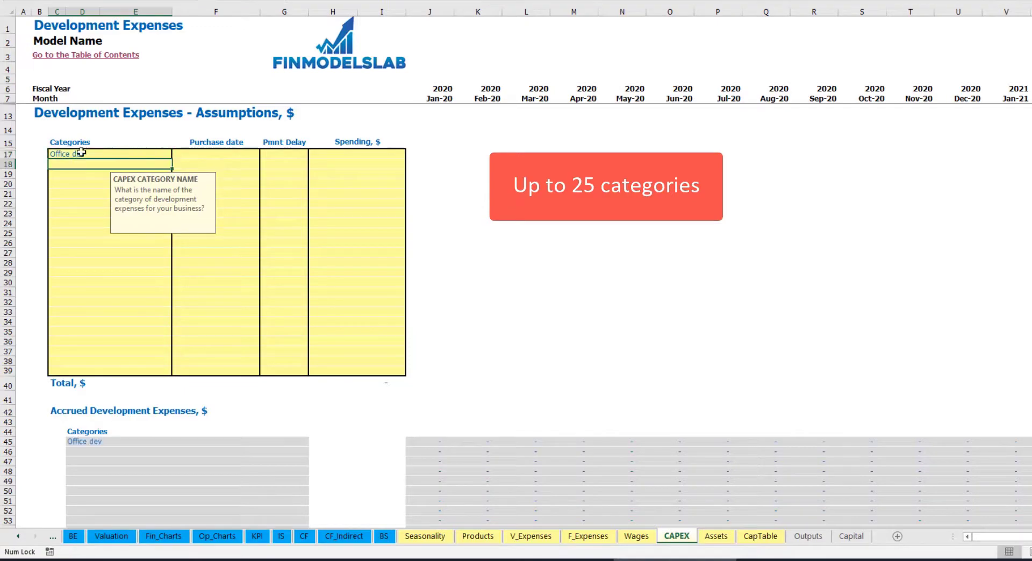
# Step: Set the Office dev purchase date to Feb-20 and its spending to 10,000
pyautogui.click(217, 152)
pyautogui.click(264, 154)
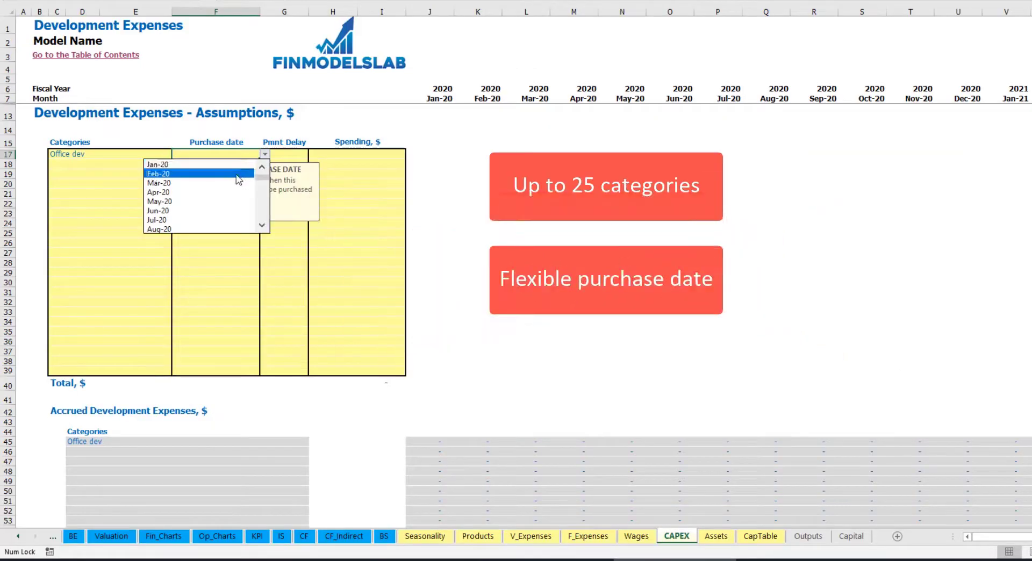
pyautogui.click(237, 176)
pyautogui.click(343, 151)
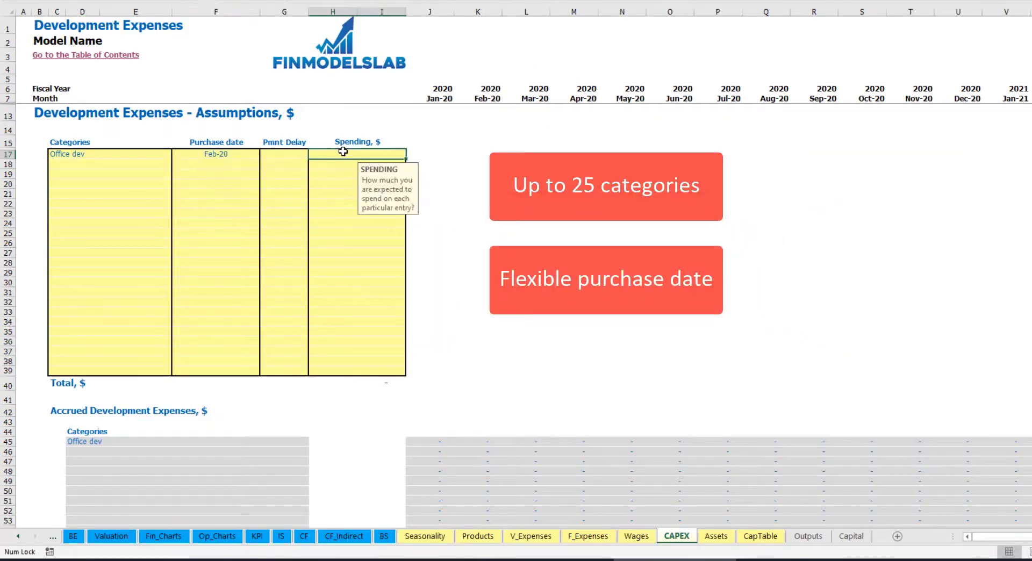
pyautogui.write('10000')
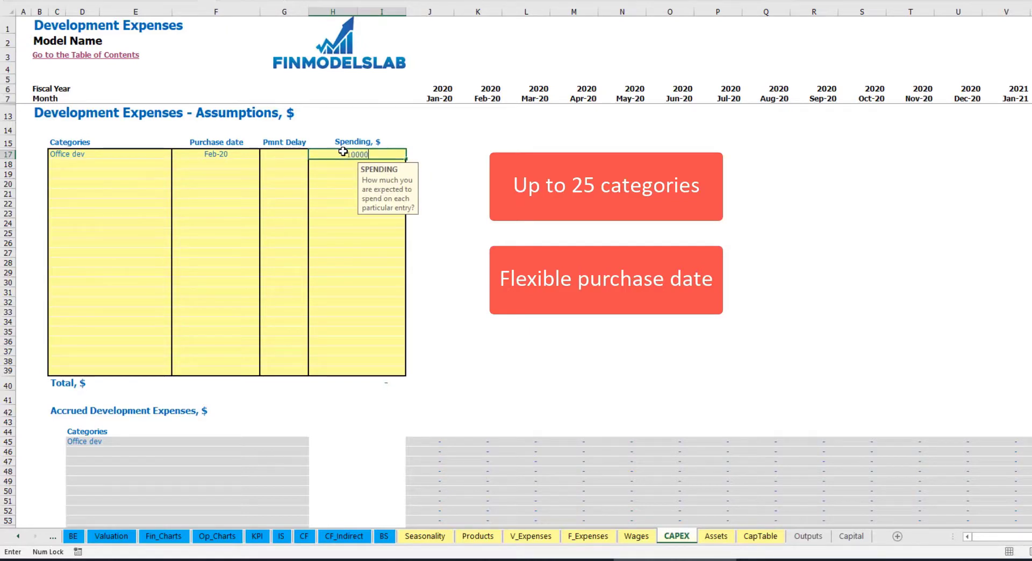
pyautogui.press('Return')
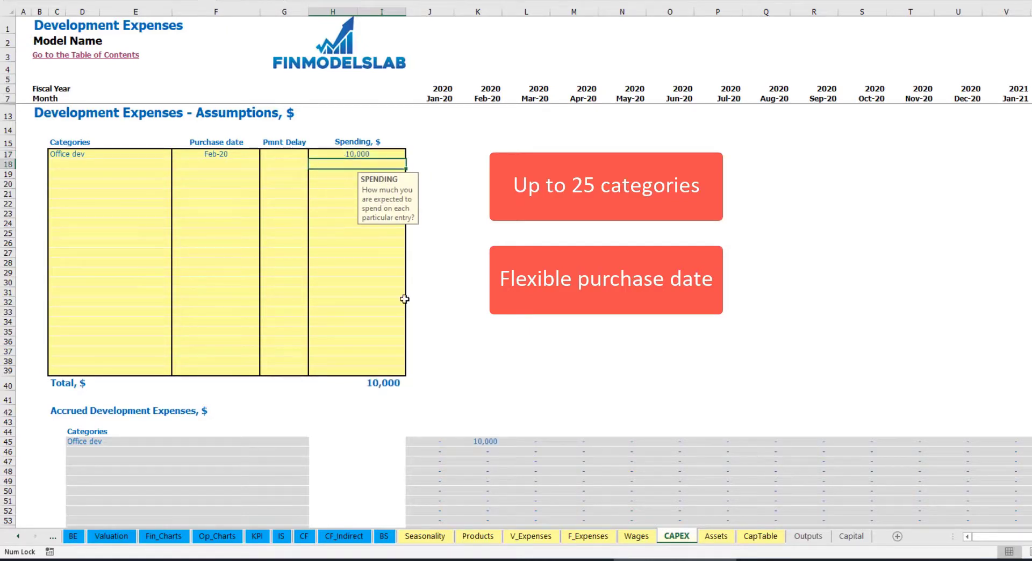
# Step: Set the Office dev payment delay to 2M
pyautogui.click(288, 153)
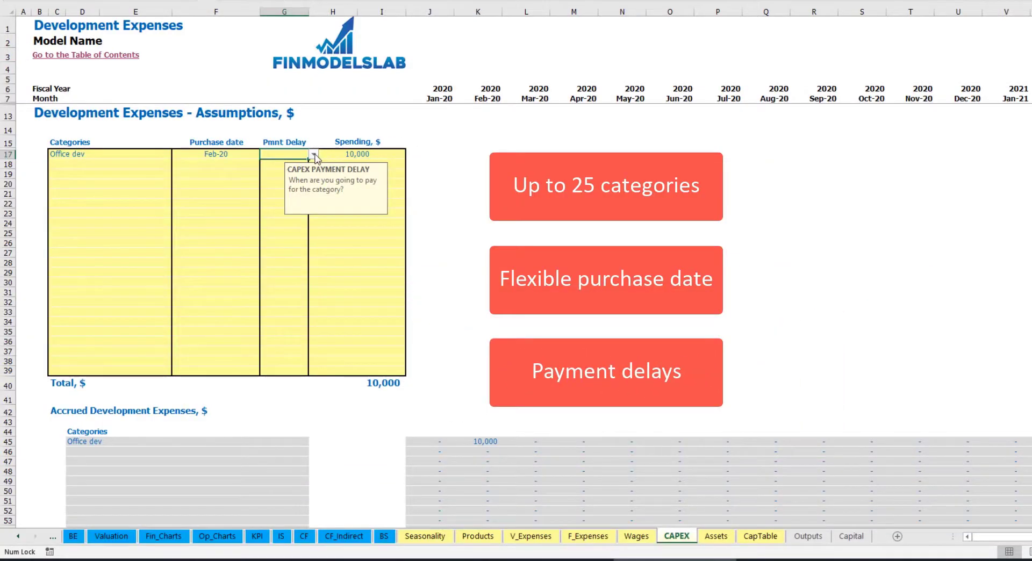
pyautogui.click(314, 156)
pyautogui.click(279, 185)
pyautogui.click(508, 184)
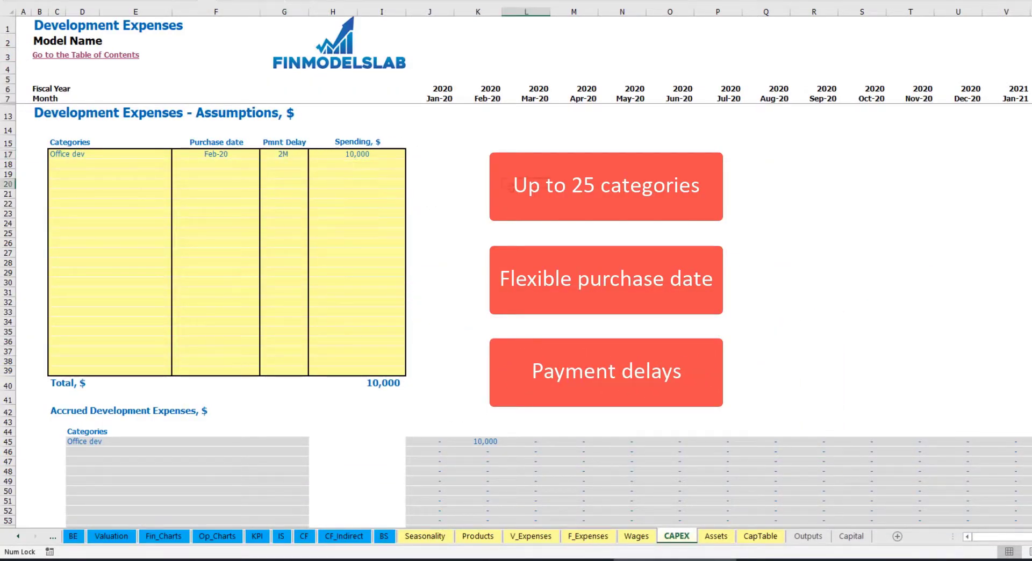
# Step: Check the accrued and paid months for Office dev and review the development expenses summary
pyautogui.click(487, 442)
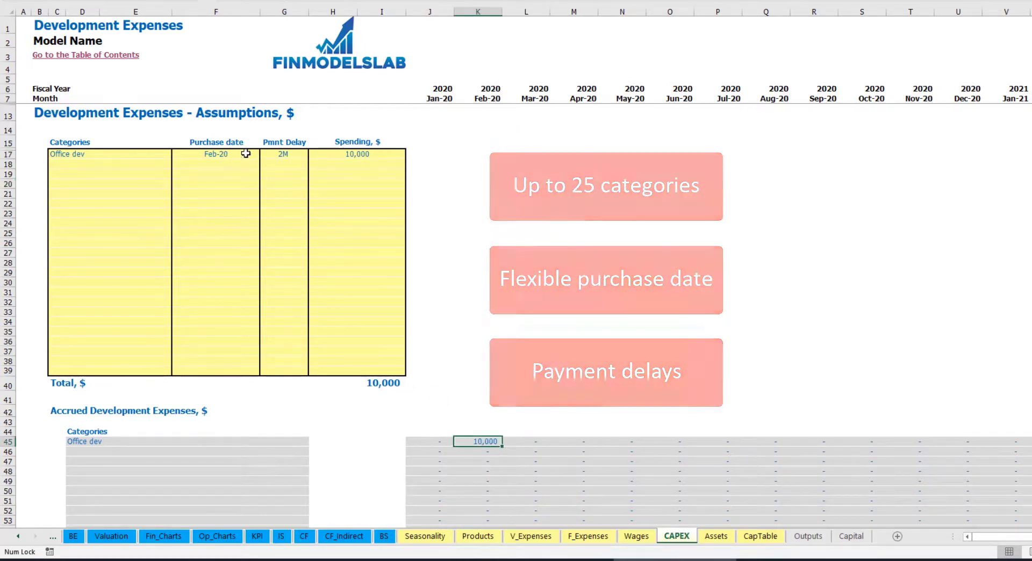
pyautogui.scroll(-10, 483, 231)
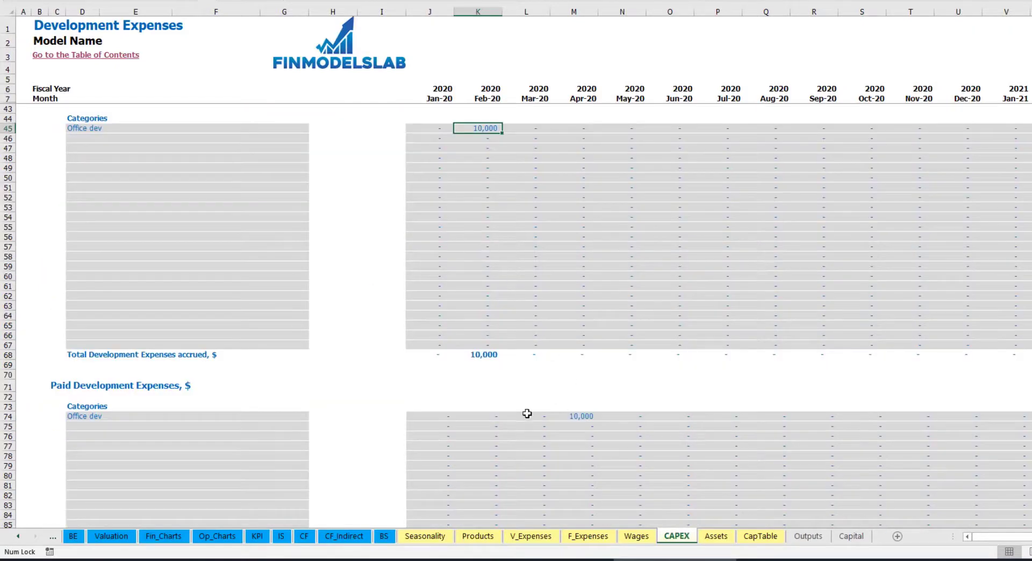
pyautogui.click(575, 418)
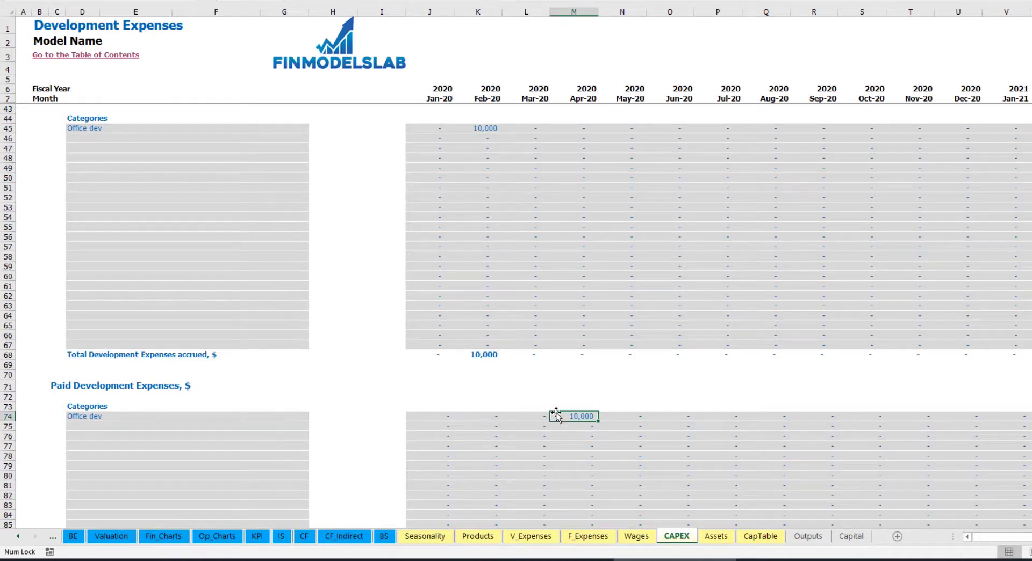
pyautogui.scroll(-13, 555, 413)
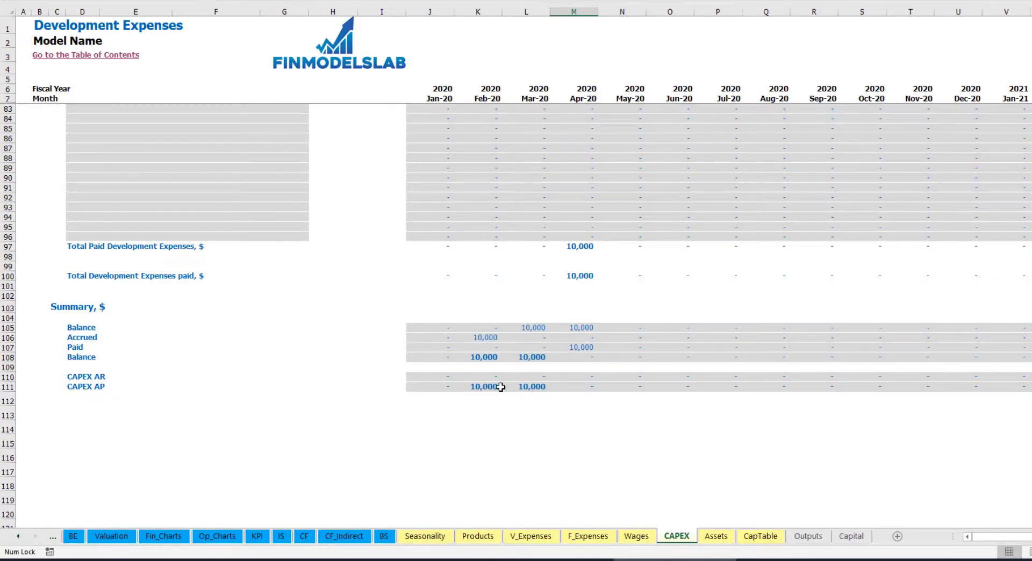
# Step: Add "Other dev exp" as the second development expense category with a Mar-20 purchase date
pyautogui.scroll(20, 532, 314)
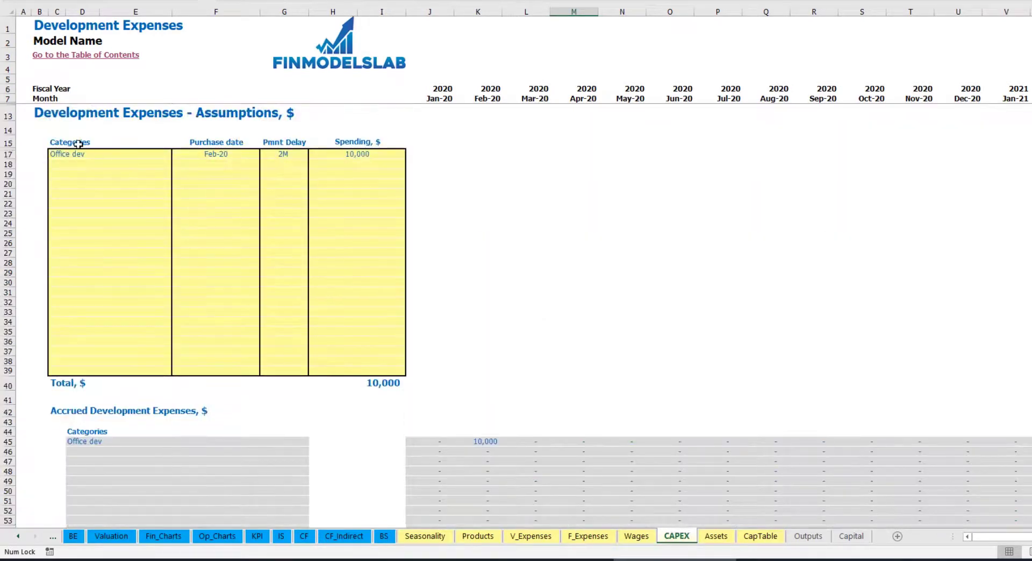
pyautogui.click(92, 162)
pyautogui.write('Other dev')
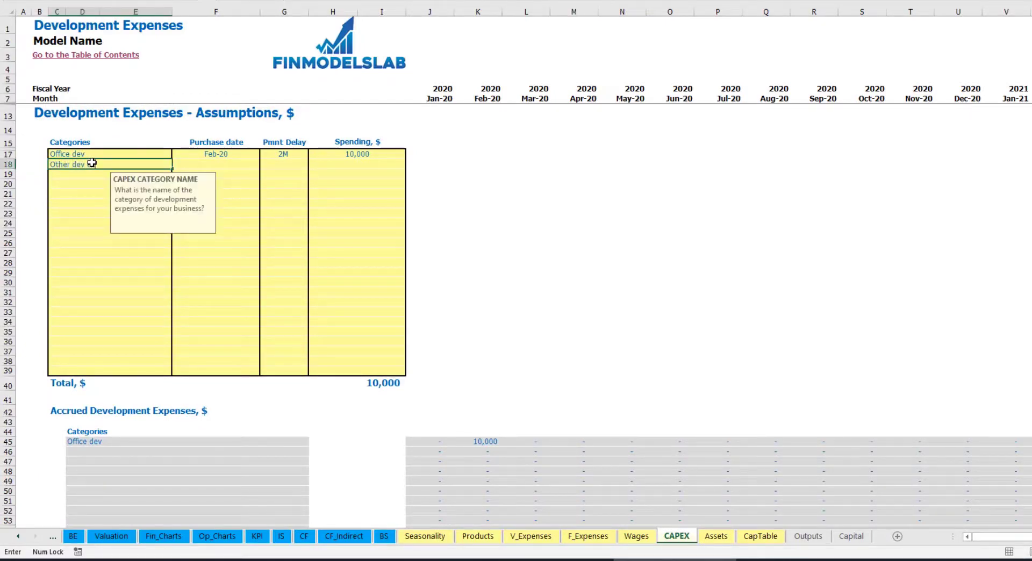
pyautogui.write(' exp')
pyautogui.press('Return')
pyautogui.click(241, 163)
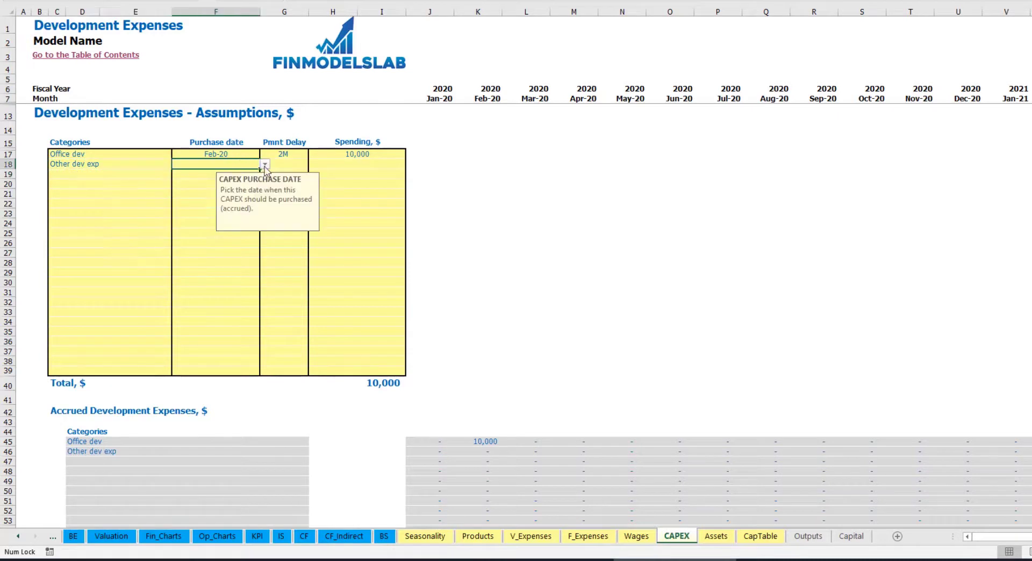
pyautogui.click(264, 164)
pyautogui.click(172, 190)
# Step: Set the Other dev exp spending to 5,000 and its payment delay to 0M
pyautogui.click(342, 168)
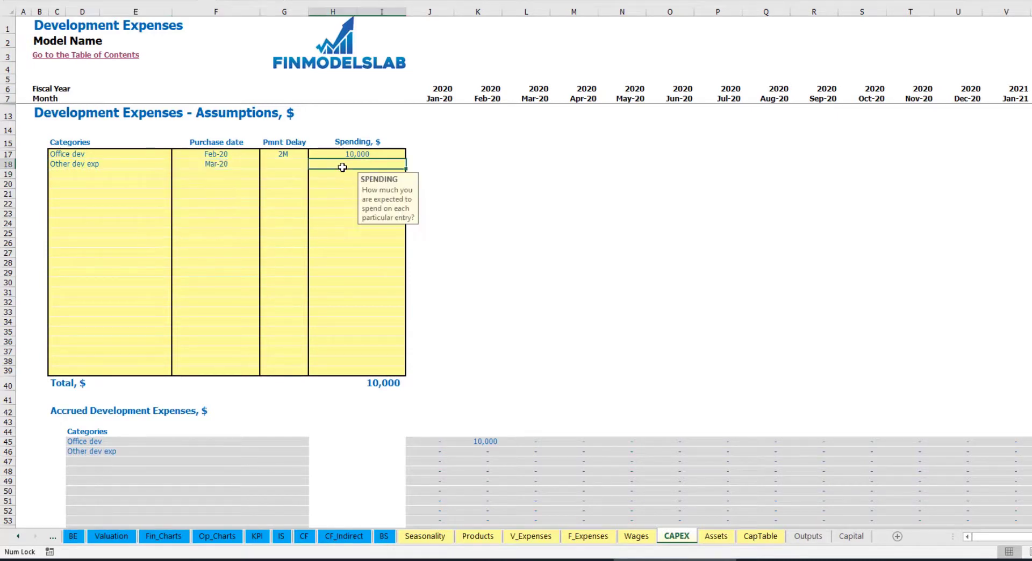
pyautogui.write('5,00')
pyautogui.write('00')
pyautogui.press('Return')
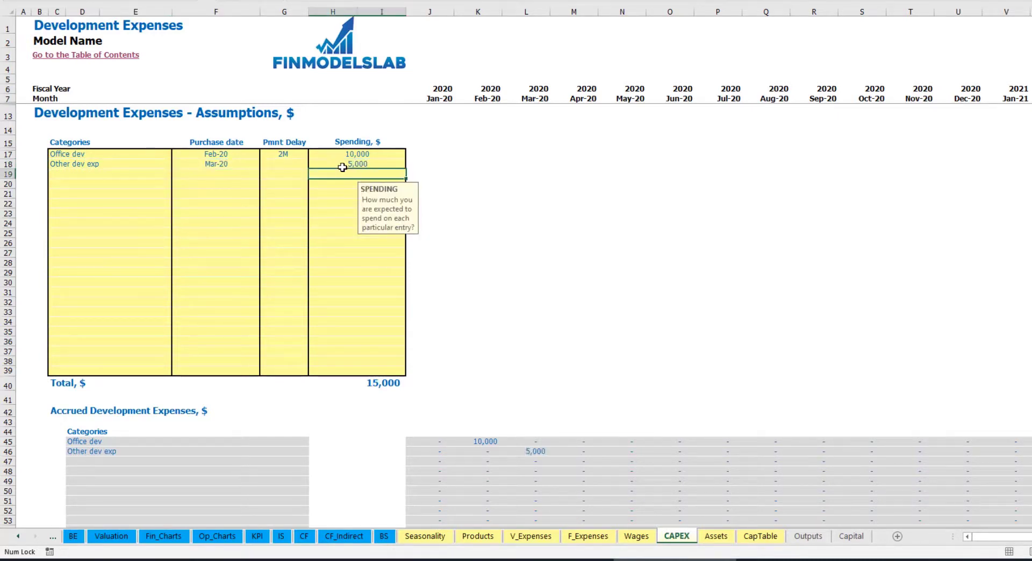
pyautogui.click(295, 166)
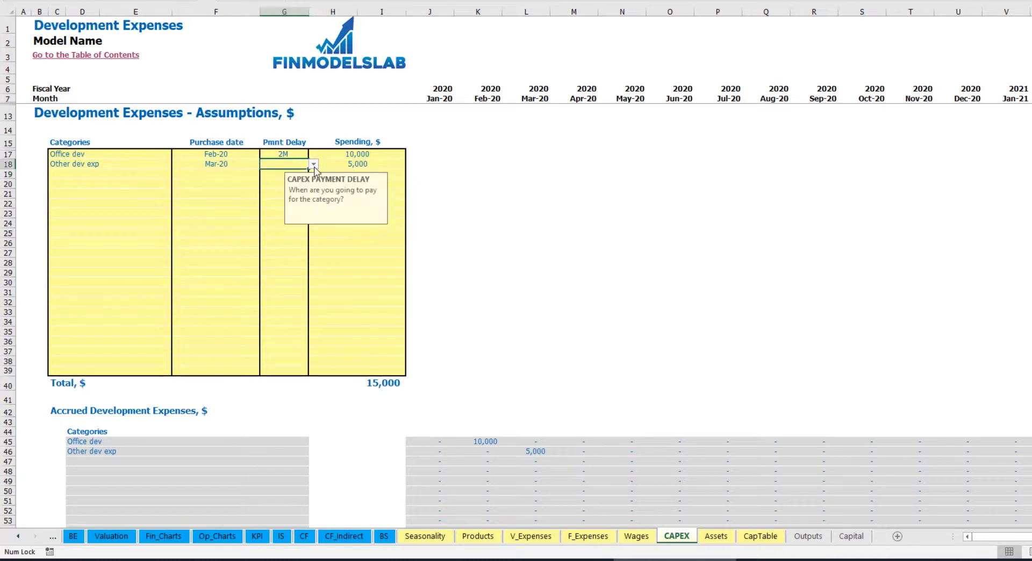
pyautogui.click(313, 165)
pyautogui.click(290, 174)
# Step: Check the accrued and paid months for the Other dev exp category
pyautogui.scroll(-3, 509, 410)
pyautogui.click(538, 348)
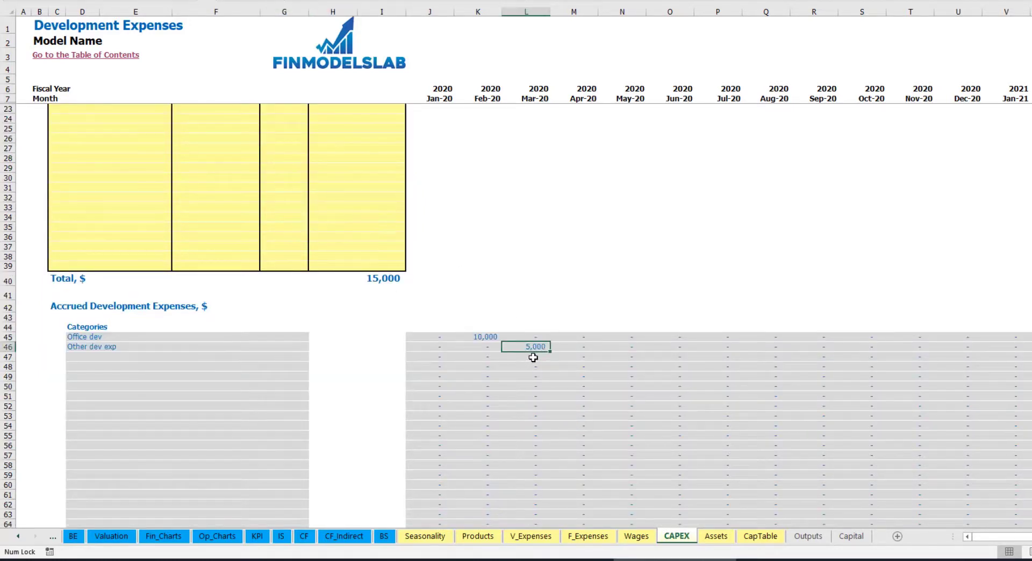
pyautogui.scroll(-10, 532, 355)
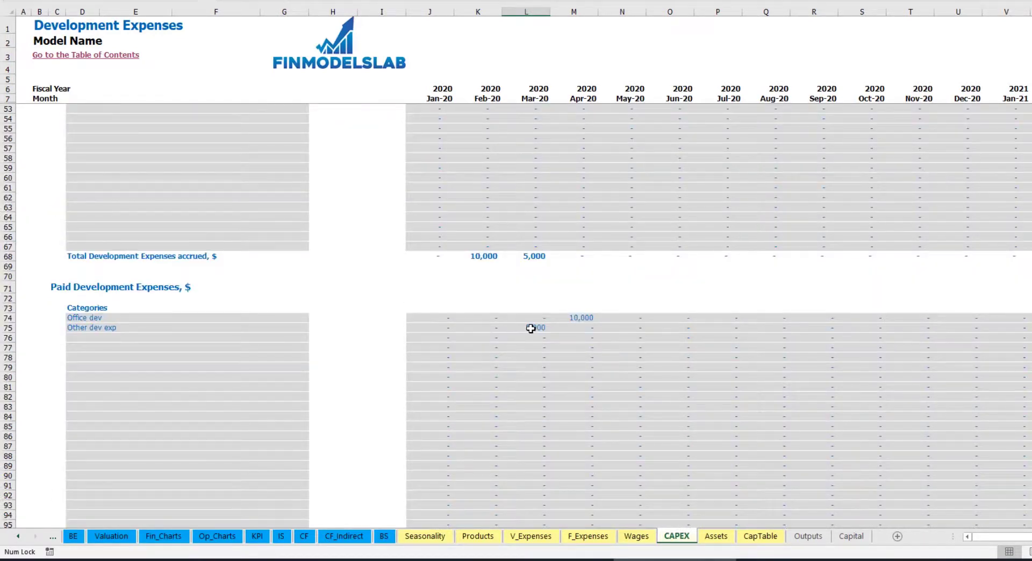
pyautogui.scroll(13, 530, 328)
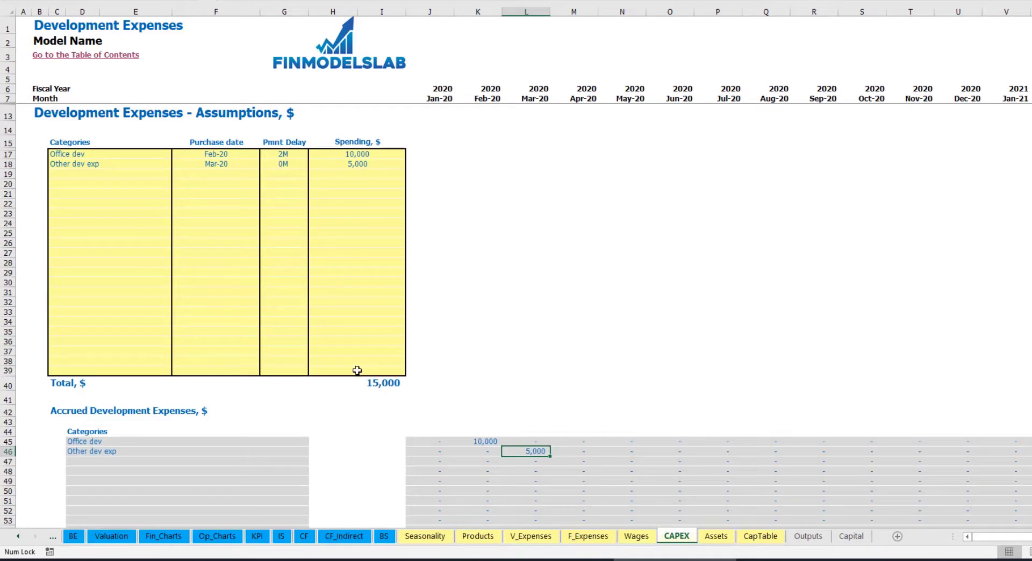
# Step: Review the Development Expenses book depreciation, capital expenditure and closing net book value on the Assets sheet
pyautogui.click(714, 539)
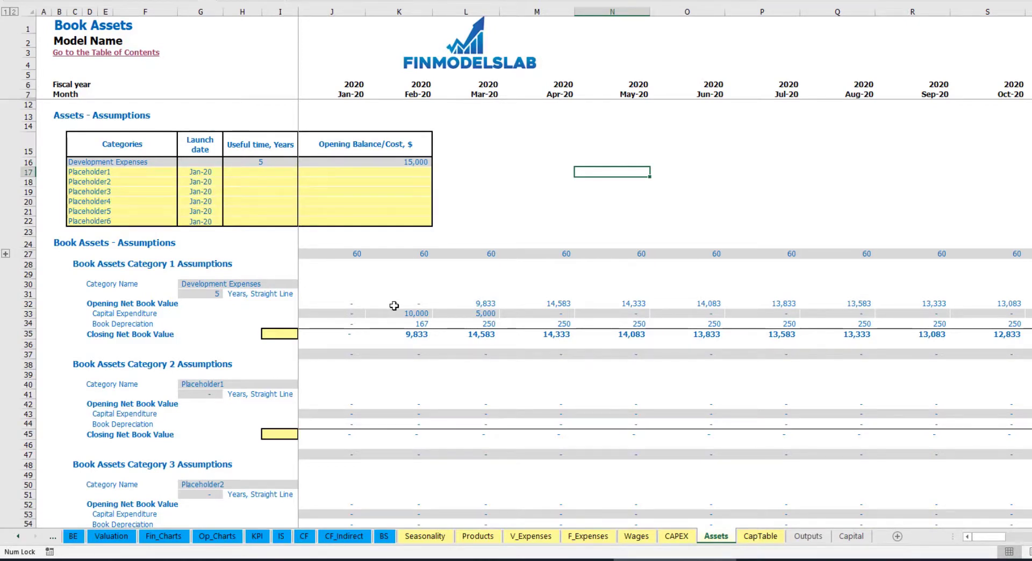
pyautogui.click(25, 323)
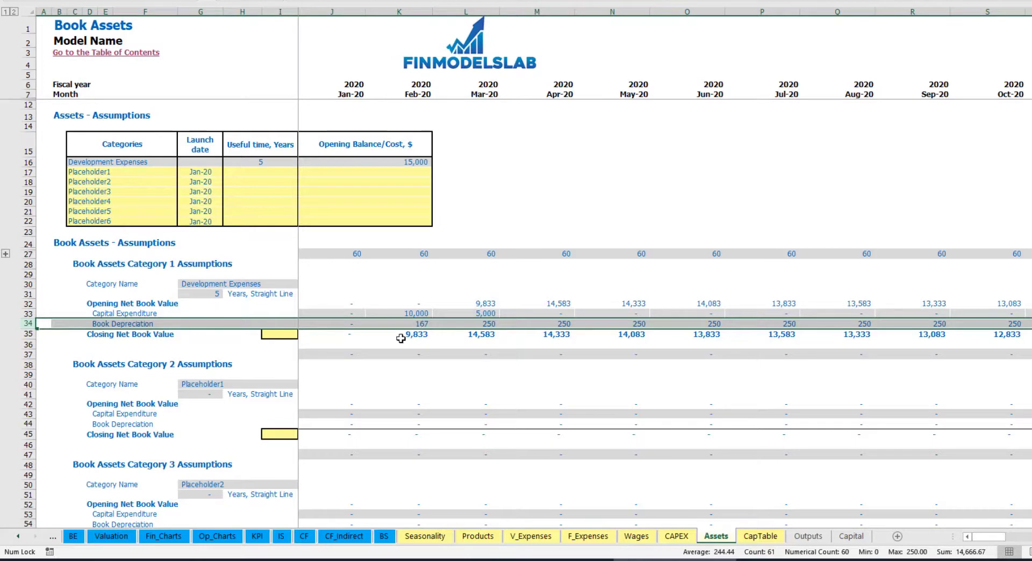
pyautogui.moveTo(332, 313); pyautogui.dragTo(590, 307)
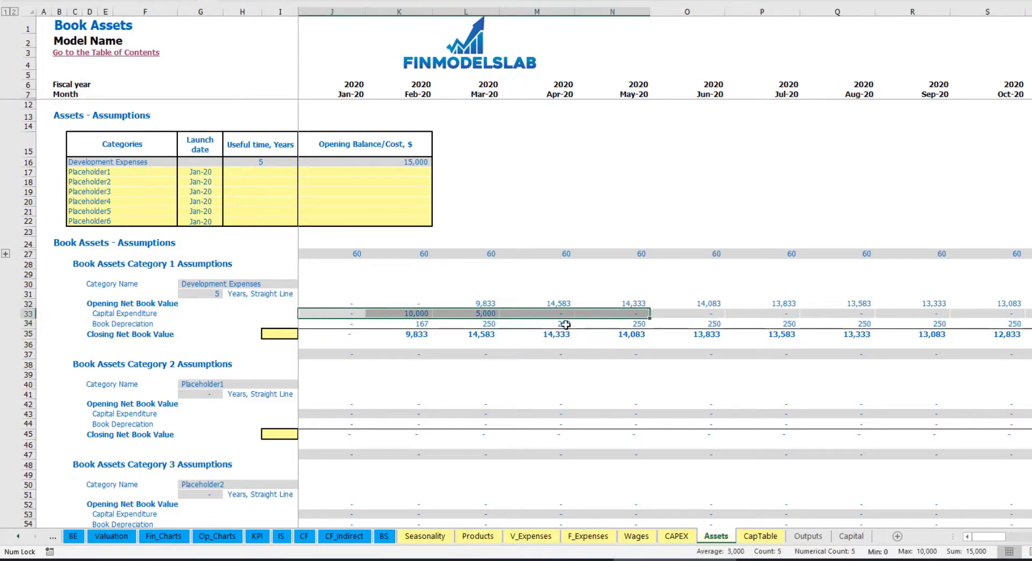
pyautogui.moveTo(347, 335); pyautogui.dragTo(656, 336)
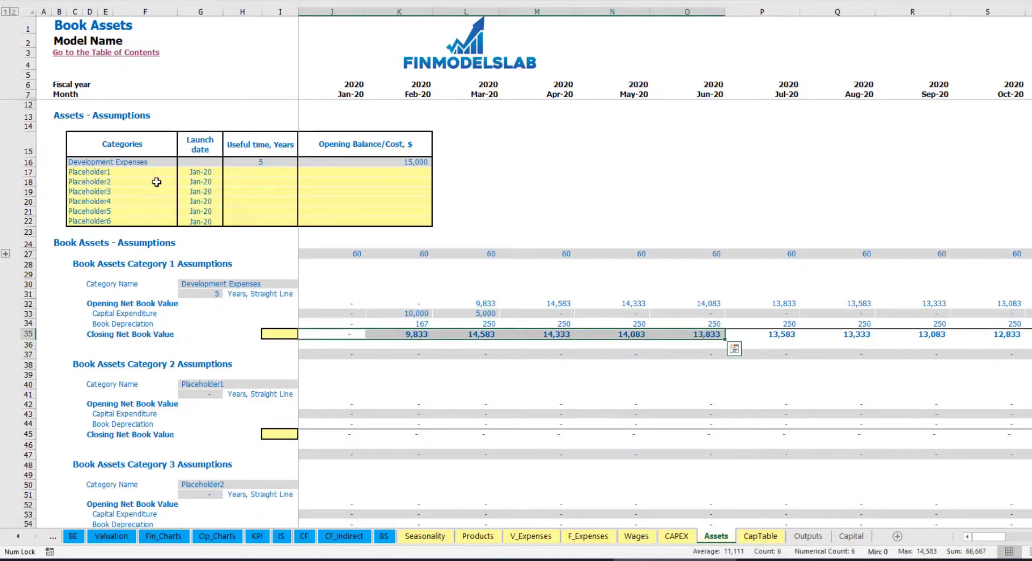
# Step: Rename Placeholder1 as "Other assets" and set its useful time to 10 years
pyautogui.click(137, 168)
pyautogui.write('Other assets')
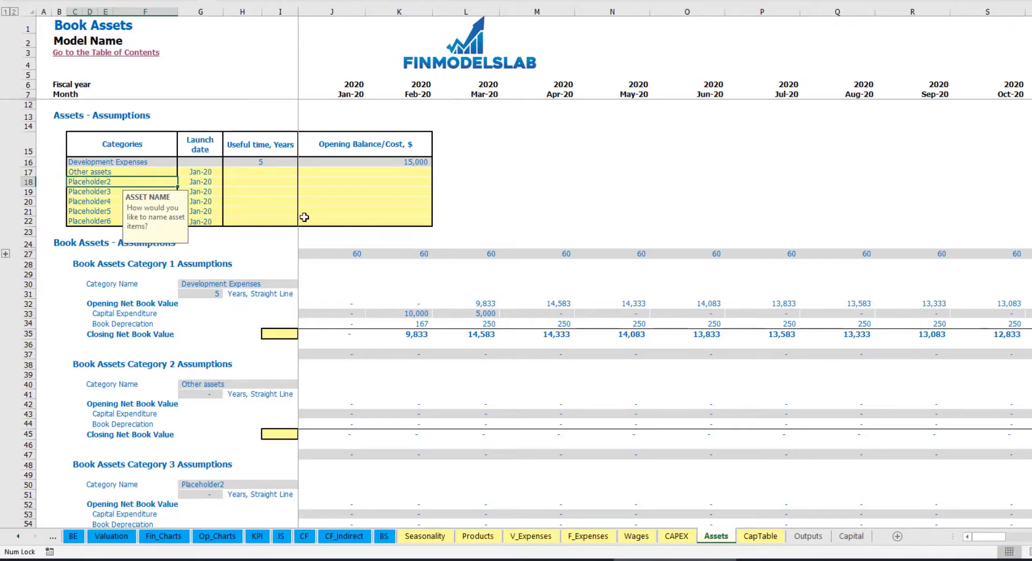
pyautogui.click(287, 170)
pyautogui.write('10')
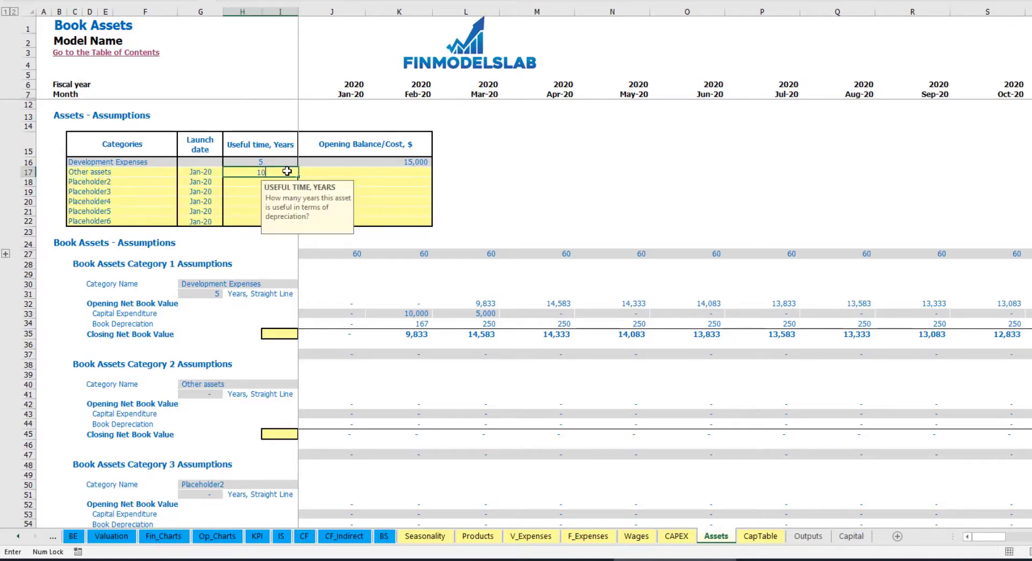
pyautogui.press('Return')
# Step: Set the Other assets opening balance/cost to 25,000 and its launch date to Apr-20
pyautogui.click(368, 173)
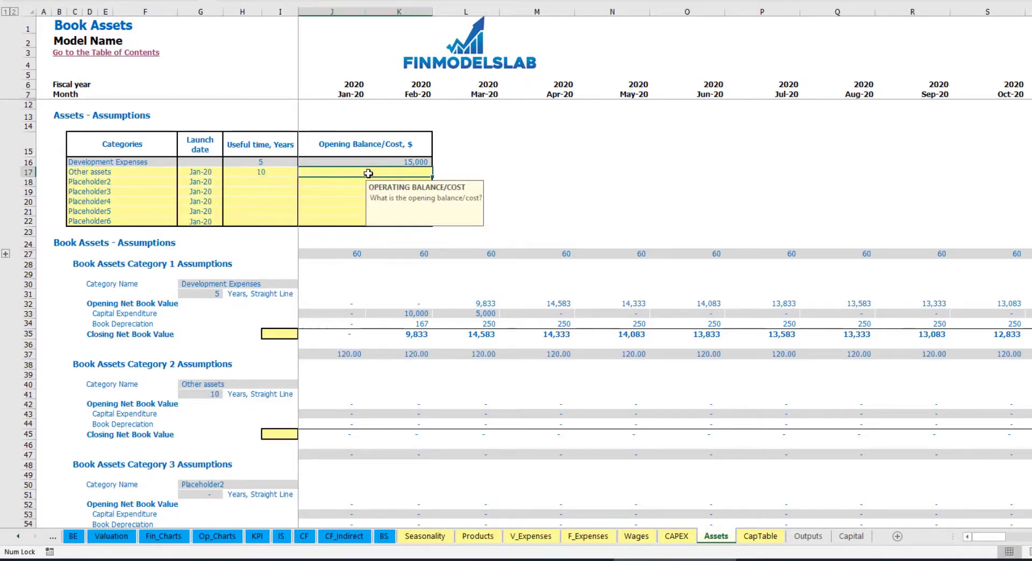
pyautogui.write('25,')
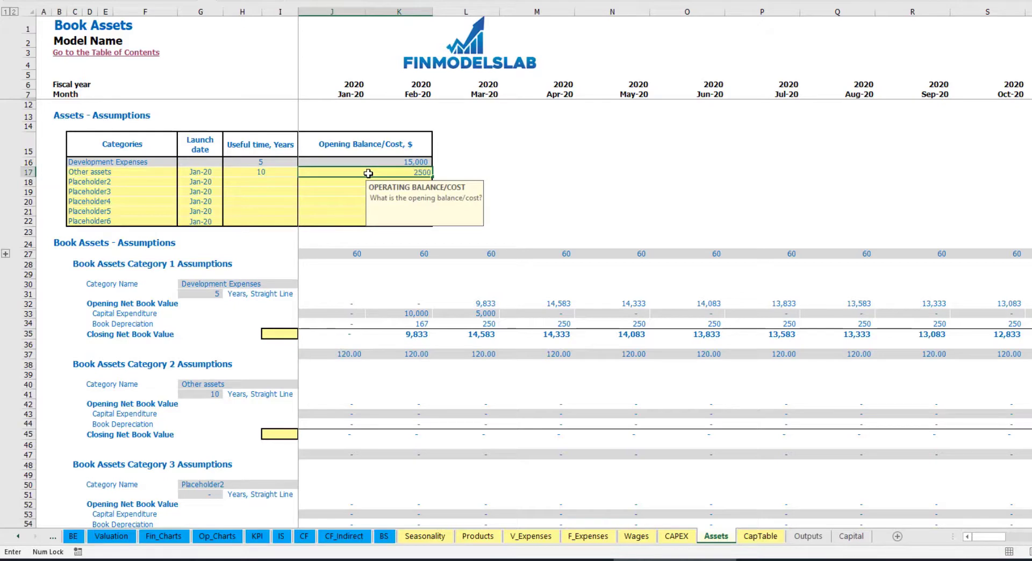
pyautogui.write('000')
pyautogui.press('Return')
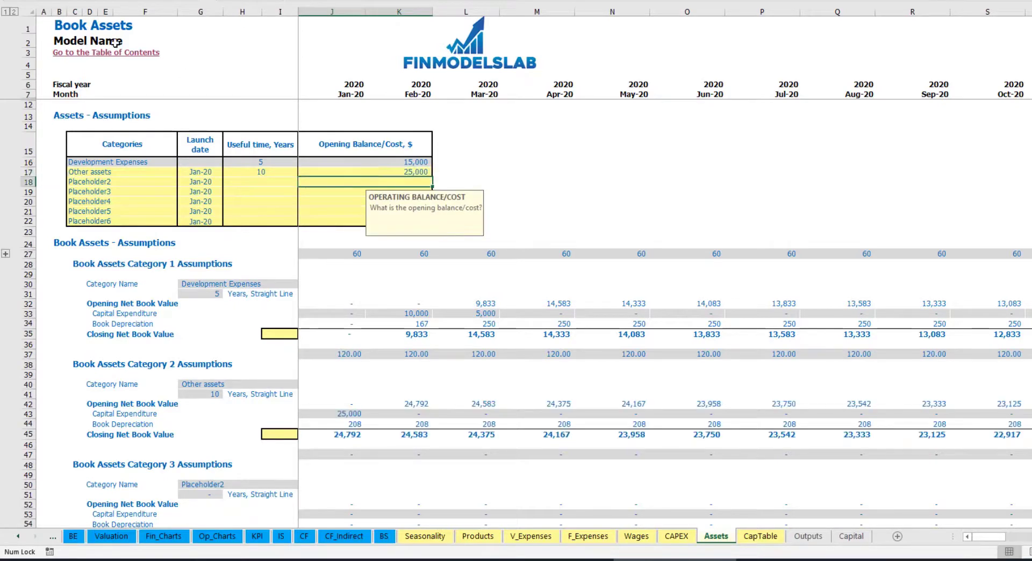
pyautogui.click(218, 172)
pyautogui.click(227, 172)
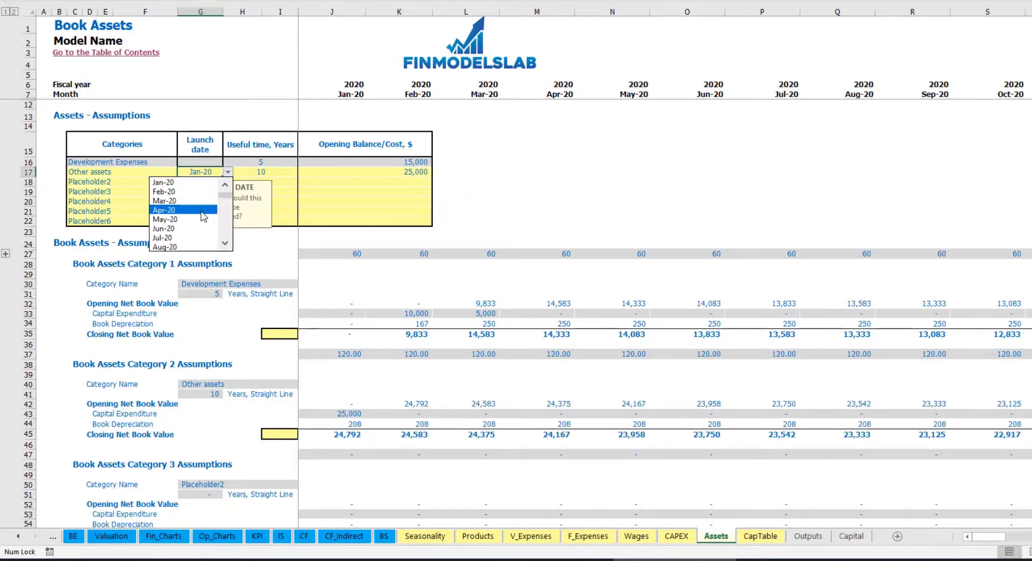
pyautogui.click(202, 211)
# Step: Review the Other assets capital expenditure, monthly book depreciation and closing net book value
pyautogui.click(559, 414)
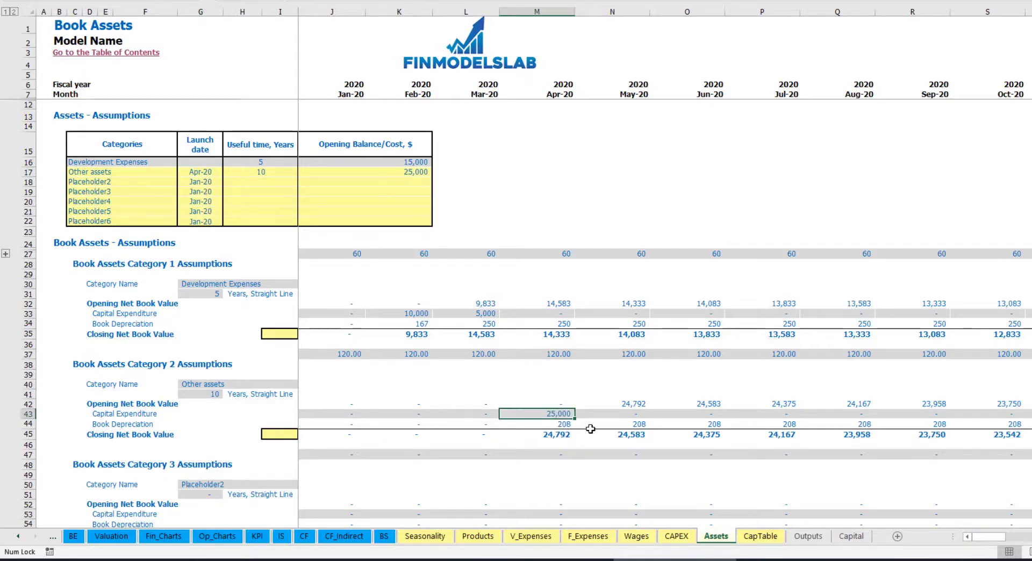
pyautogui.moveTo(564, 423); pyautogui.dragTo(764, 422)
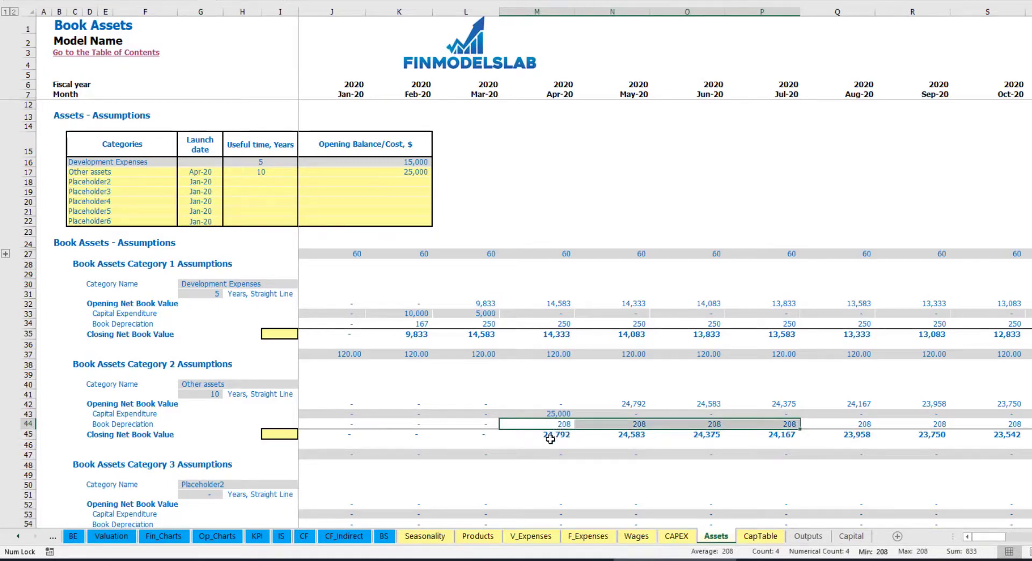
pyautogui.moveTo(550, 439); pyautogui.dragTo(811, 433)
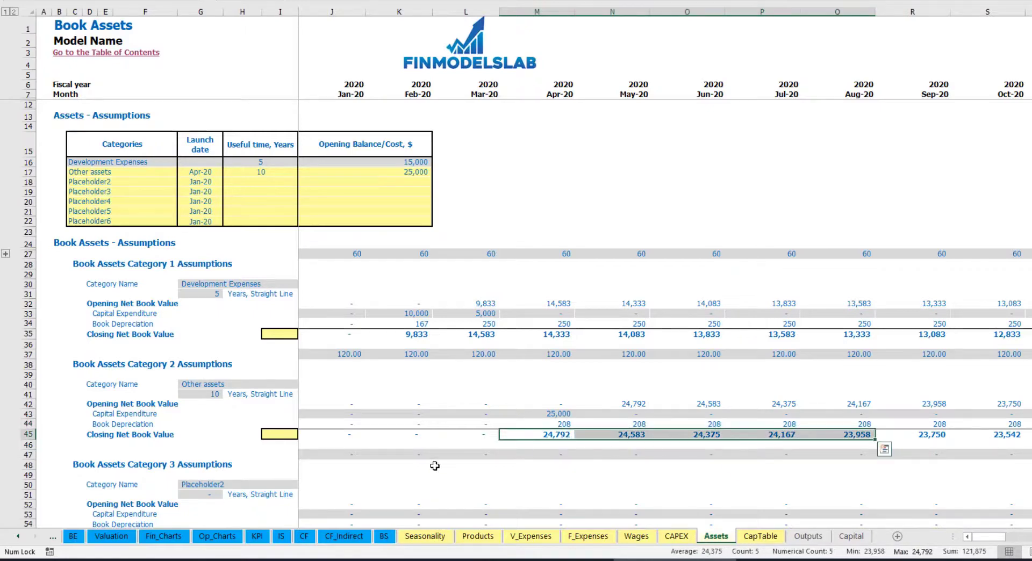
# Step: Check how the CAPEX and asset entries flow into the Income Statement, Cash Flow Statement and Balance Sheet
pyautogui.click(281, 536)
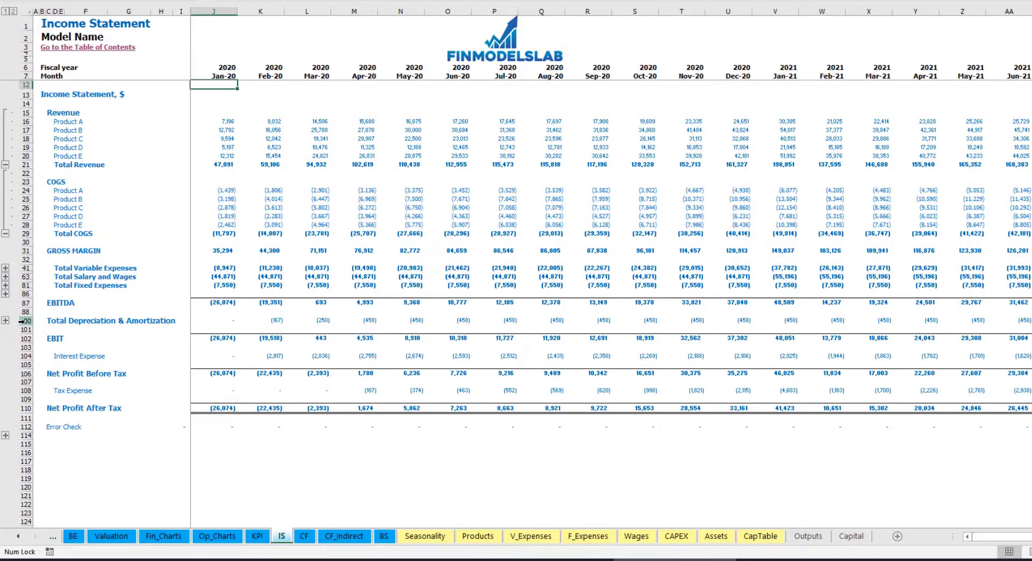
pyautogui.click(302, 536)
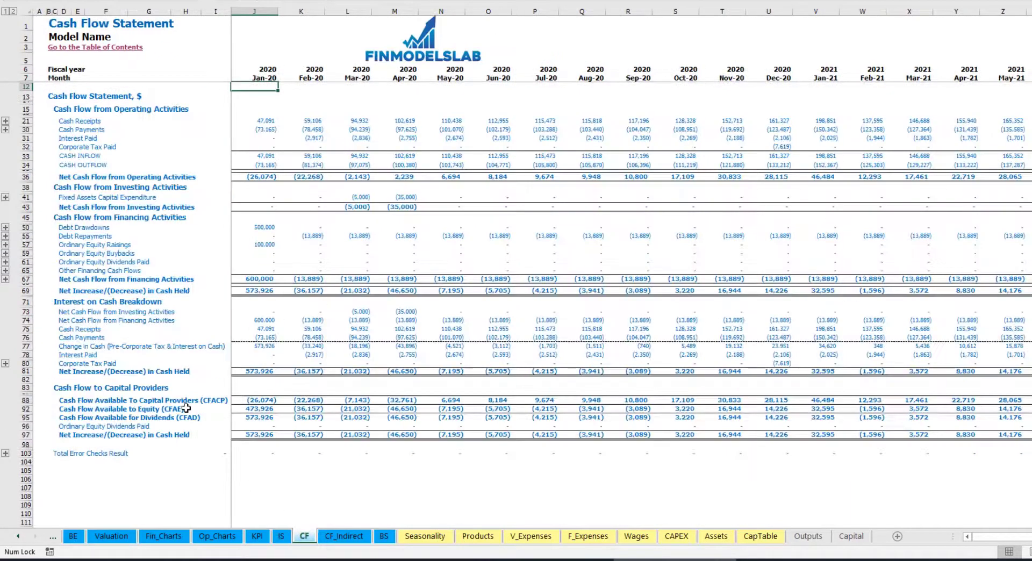
pyautogui.click(384, 536)
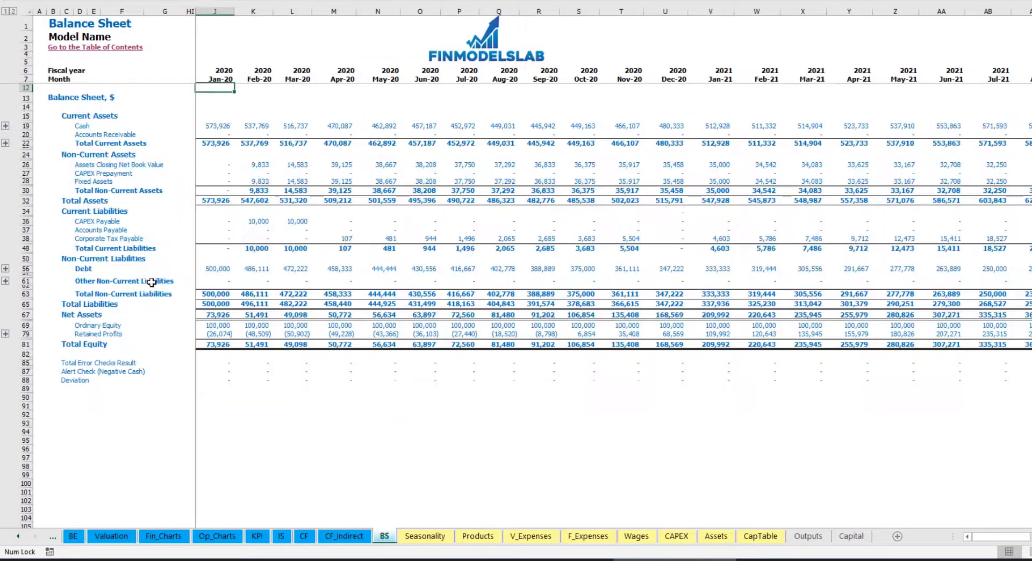
# Step: Check the CAPEX Prepayment and CAPEX Payable rows of the Balance Sheet
pyautogui.click(26, 181)
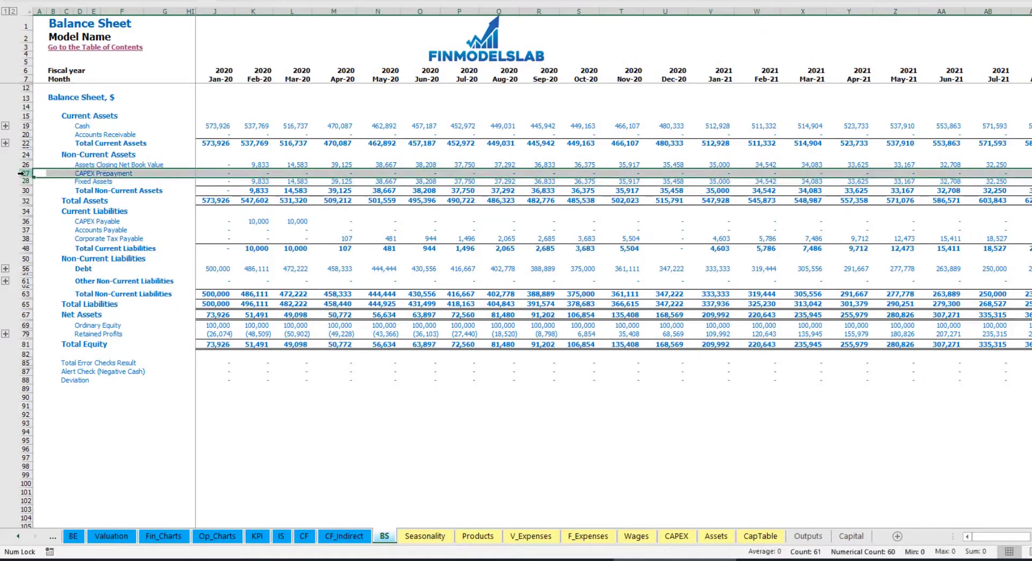
pyautogui.click(27, 221)
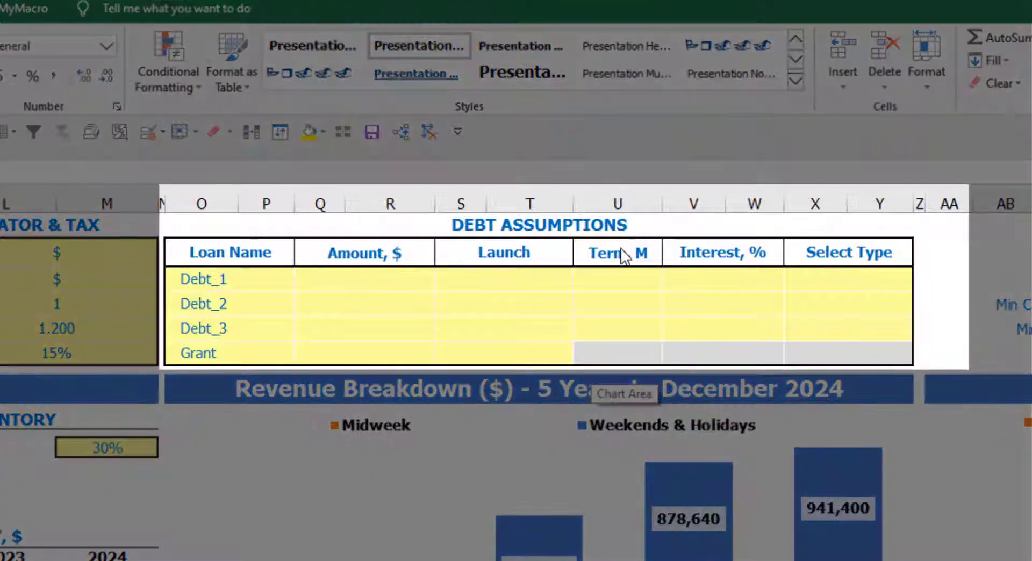
# Step: In the dashboard's debt assumptions, try the Annuity repayment type for Debt_1 and switch it to Usual
pyautogui.click(598, 225)
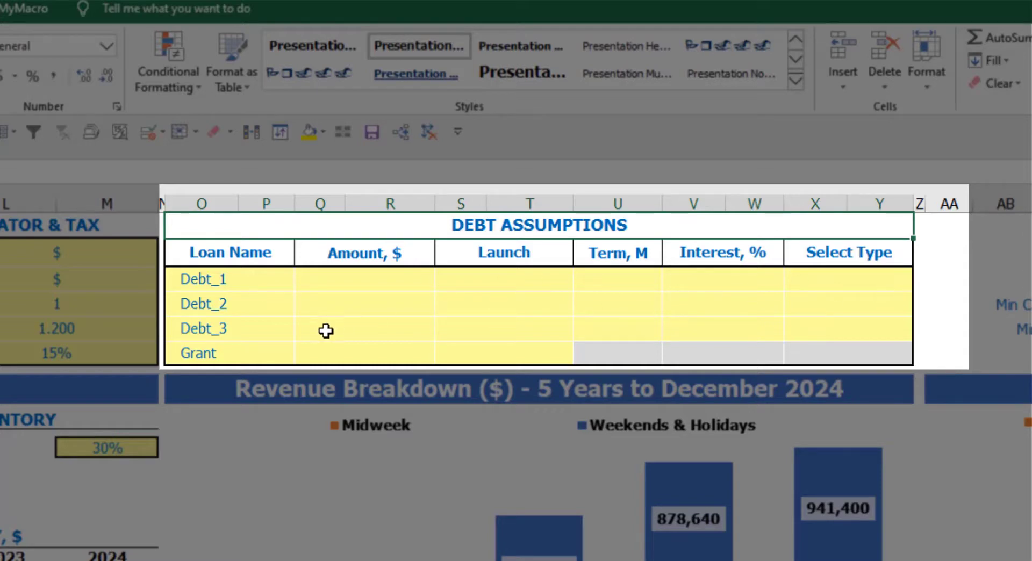
pyautogui.click(905, 274)
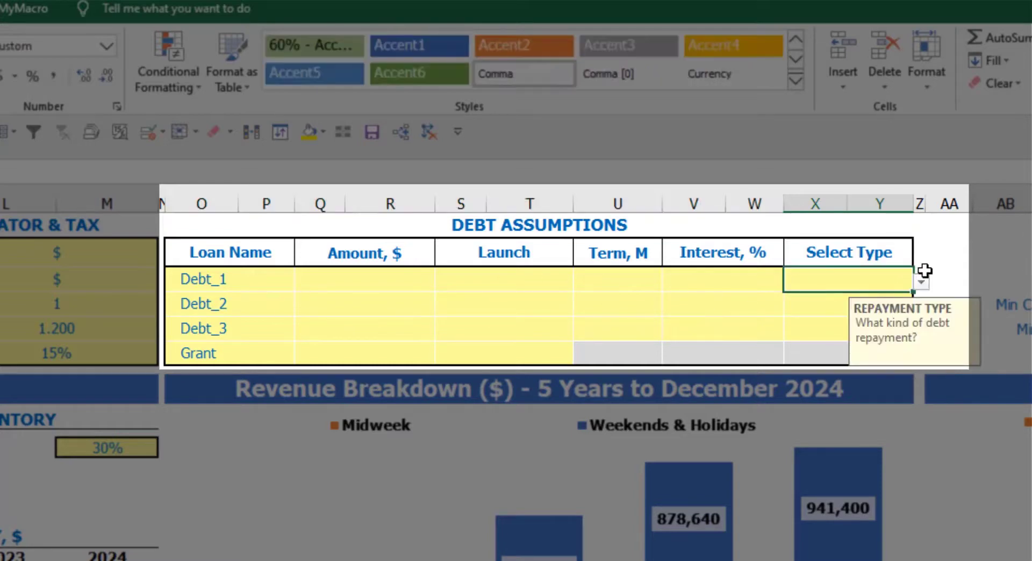
pyautogui.click(922, 282)
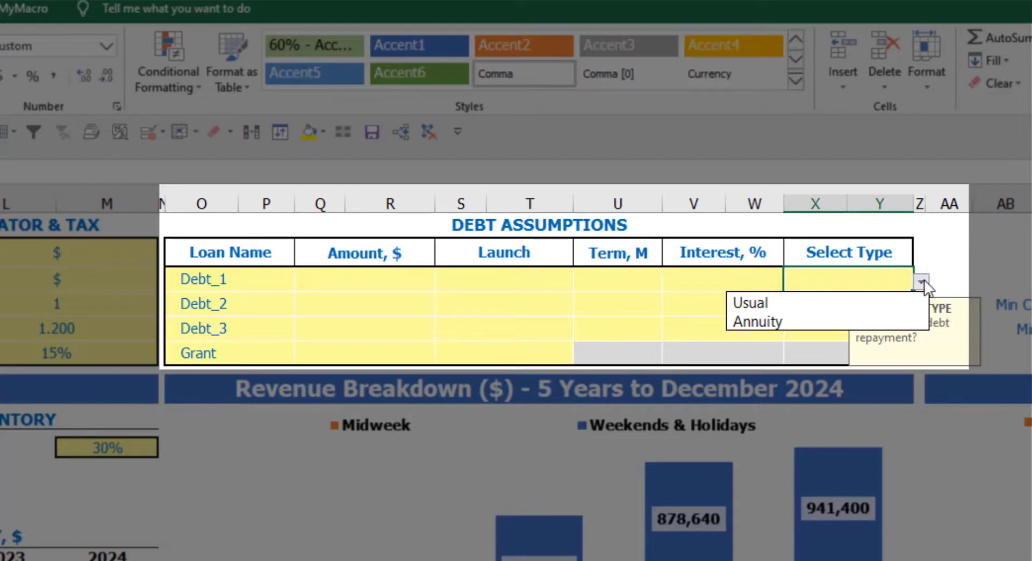
pyautogui.click(896, 315)
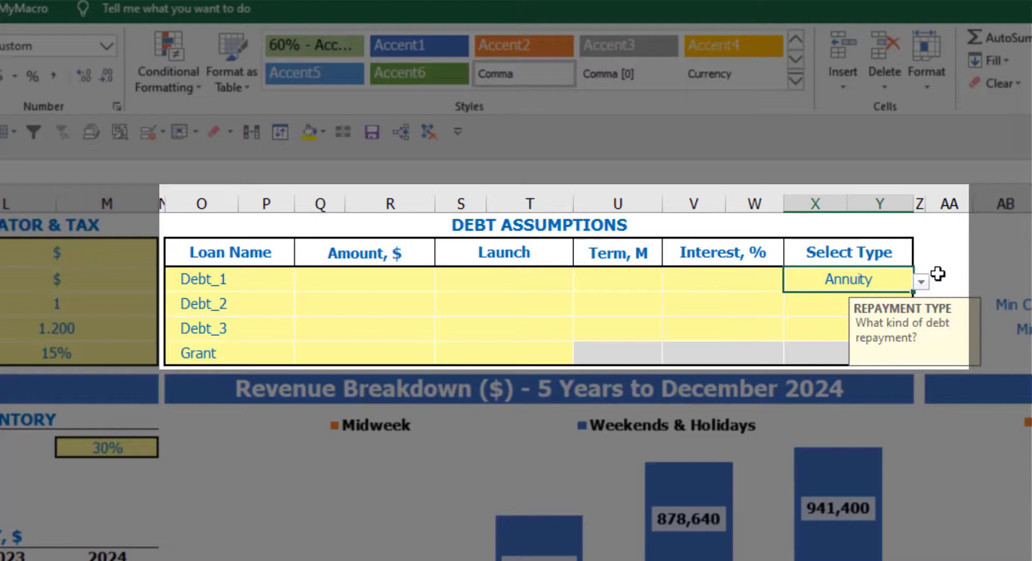
pyautogui.click(921, 282)
pyautogui.click(883, 303)
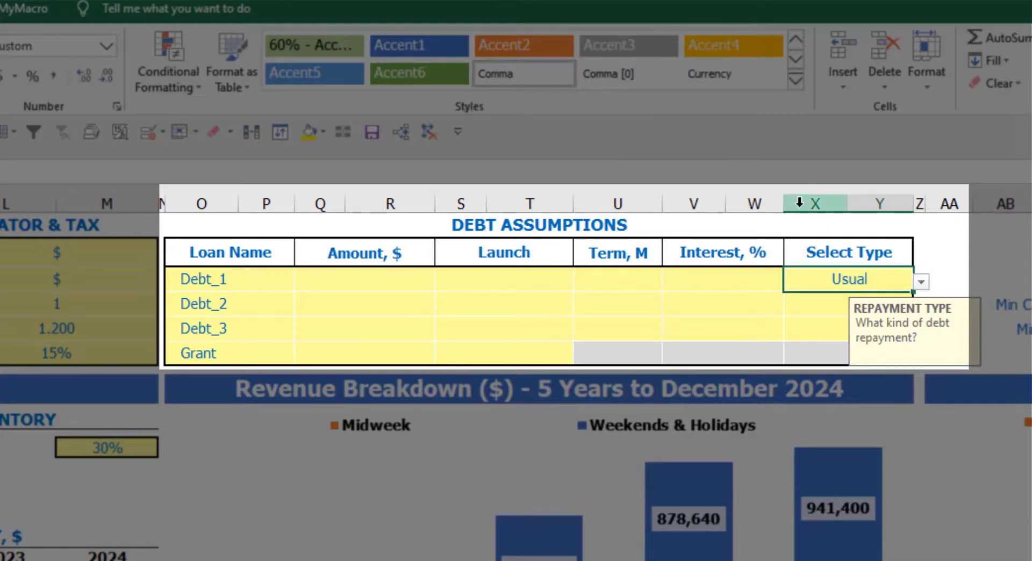
# Step: Set the Debt_1 loan amount to 1,000,000 and its launch date to Feb-20
pyautogui.click(406, 280)
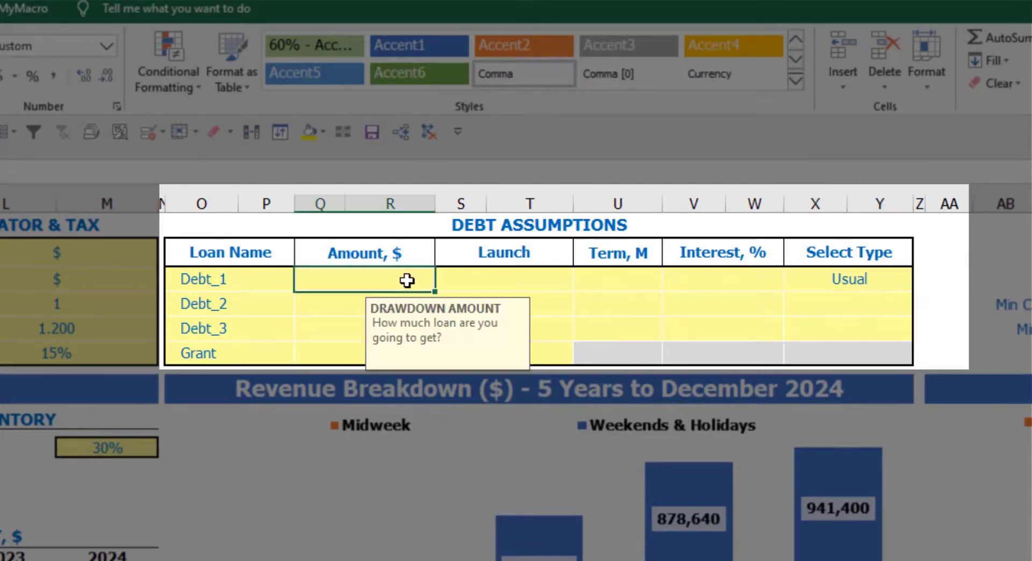
pyautogui.write('1,0')
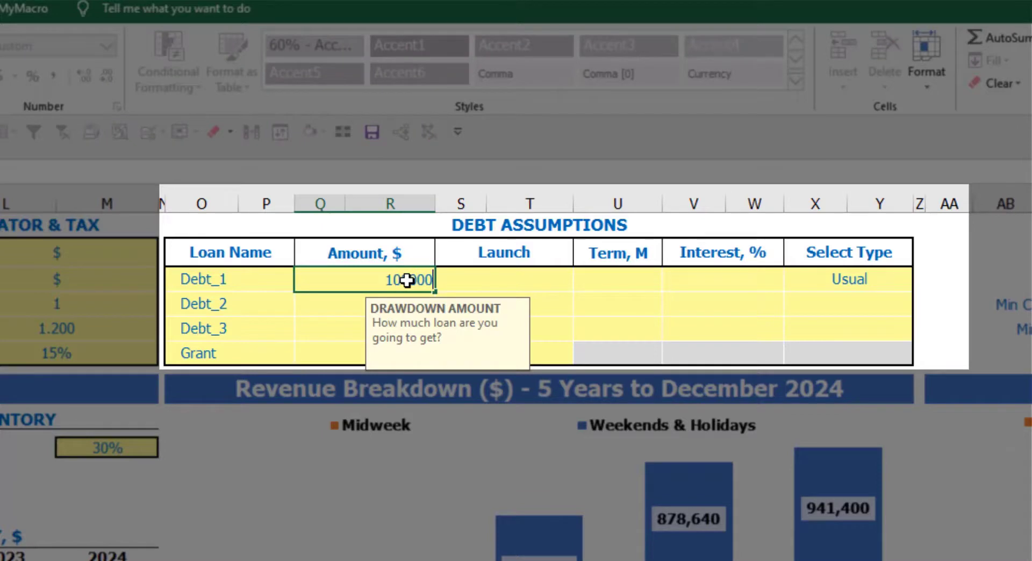
pyautogui.write('00,000')
pyautogui.press('Return')
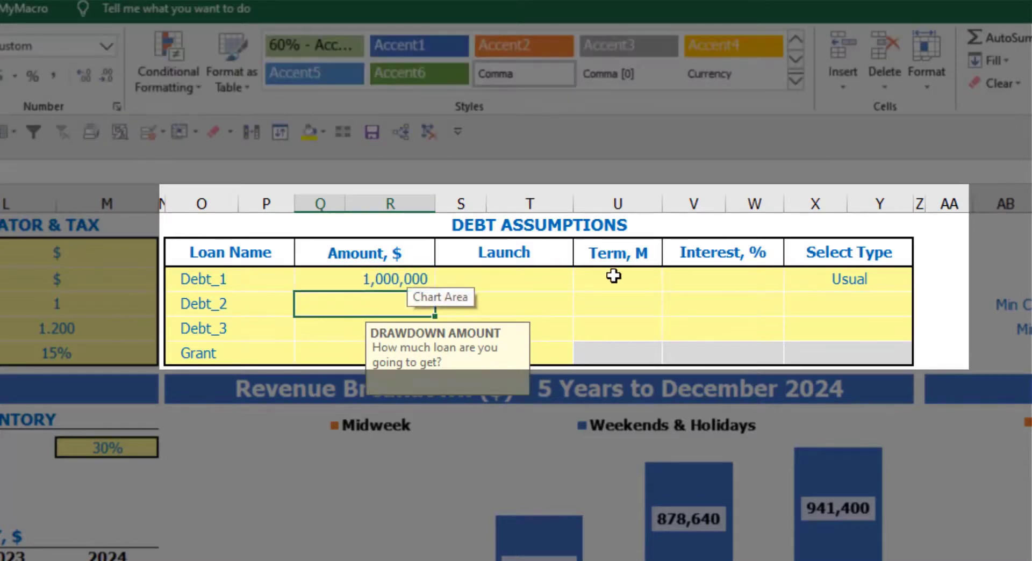
pyautogui.click(568, 279)
pyautogui.click(582, 285)
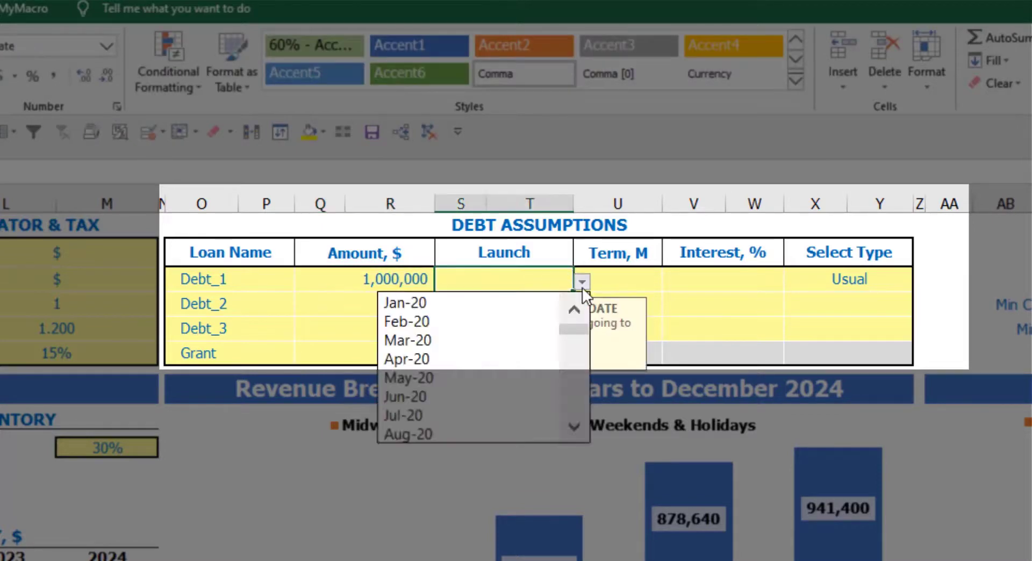
pyautogui.click(534, 323)
# Step: Set the Debt_1 term to 60 months and its interest rate to 5%
pyautogui.click(620, 271)
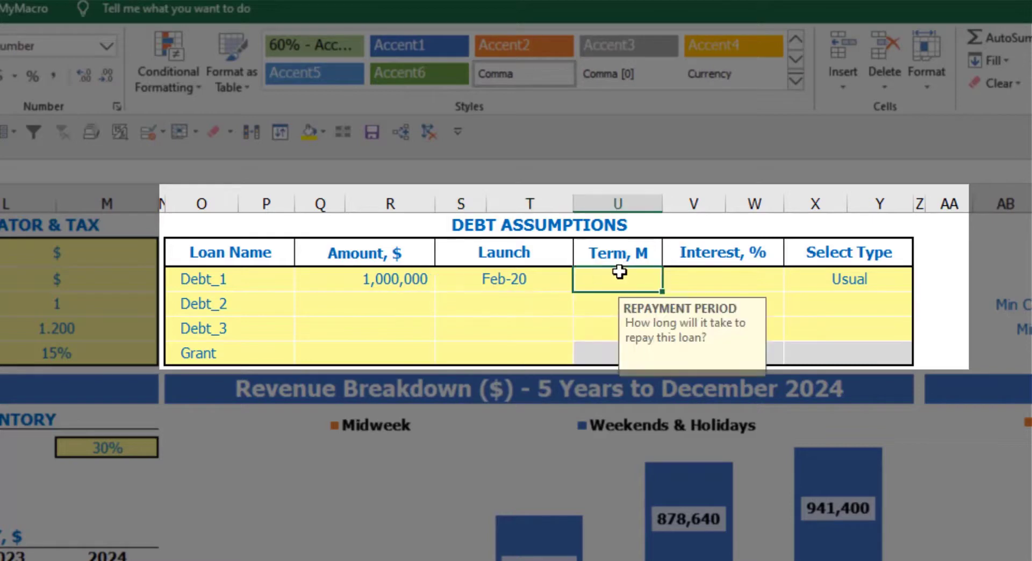
pyautogui.write('60')
pyautogui.press('Return')
pyautogui.click(680, 277)
pyautogui.write('5')
pyautogui.press('Return')
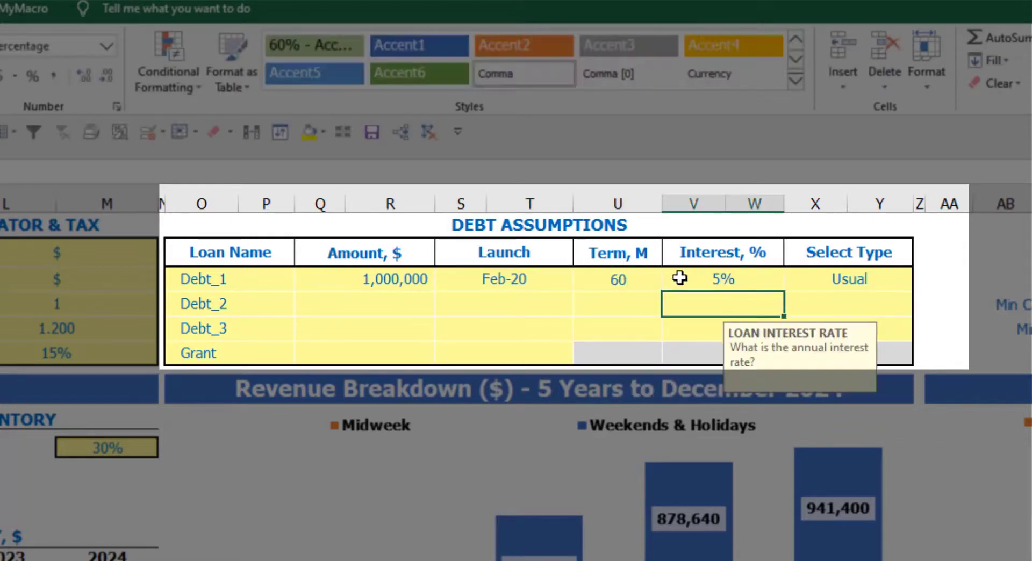
# Step: Set the Grant amount to 500,000 and its launch date to Mar-20 in the debt assumptions
pyautogui.click(379, 356)
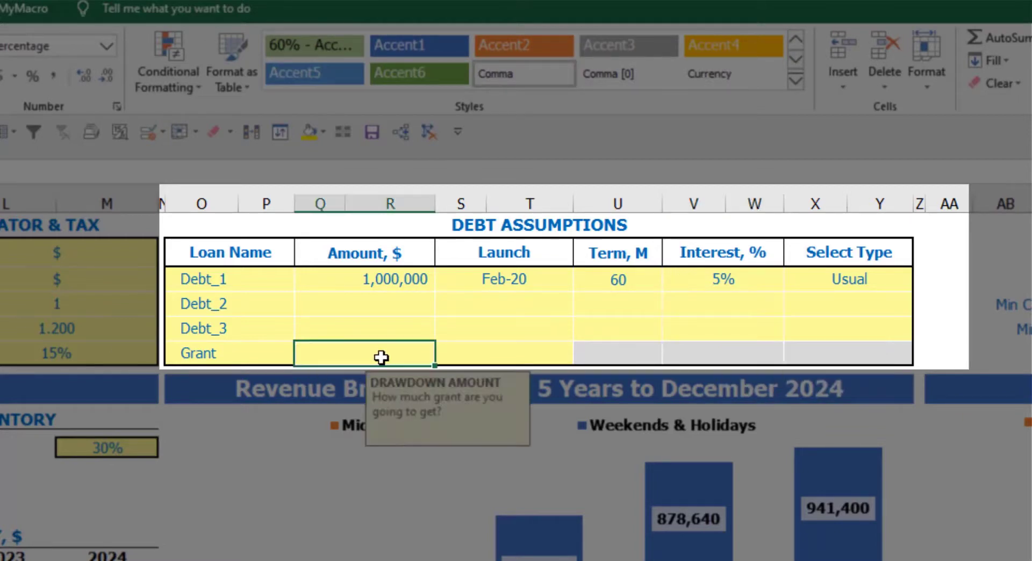
pyautogui.write('500,000')
pyautogui.press('Return')
pyautogui.click(558, 355)
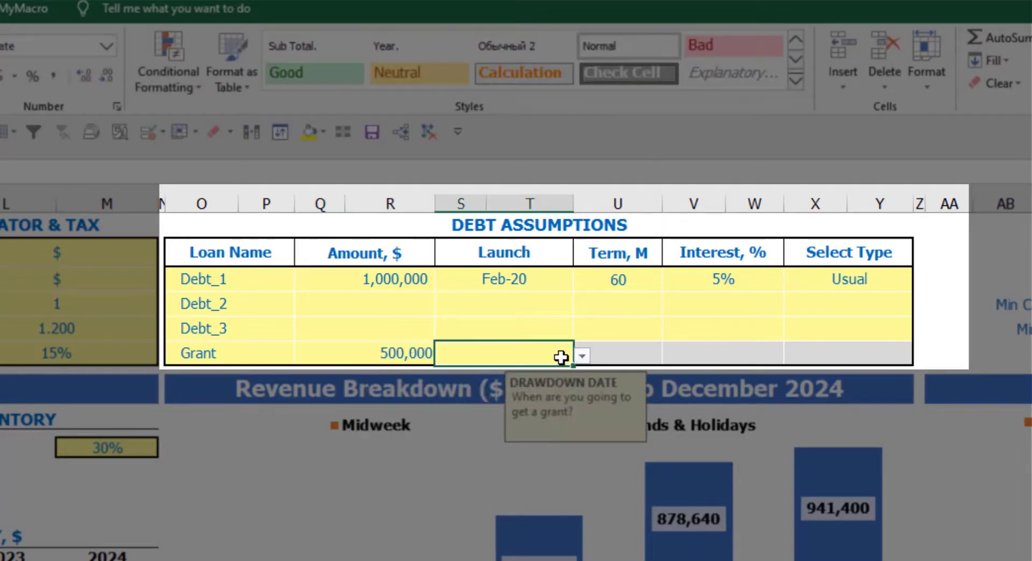
pyautogui.click(582, 356)
pyautogui.click(522, 419)
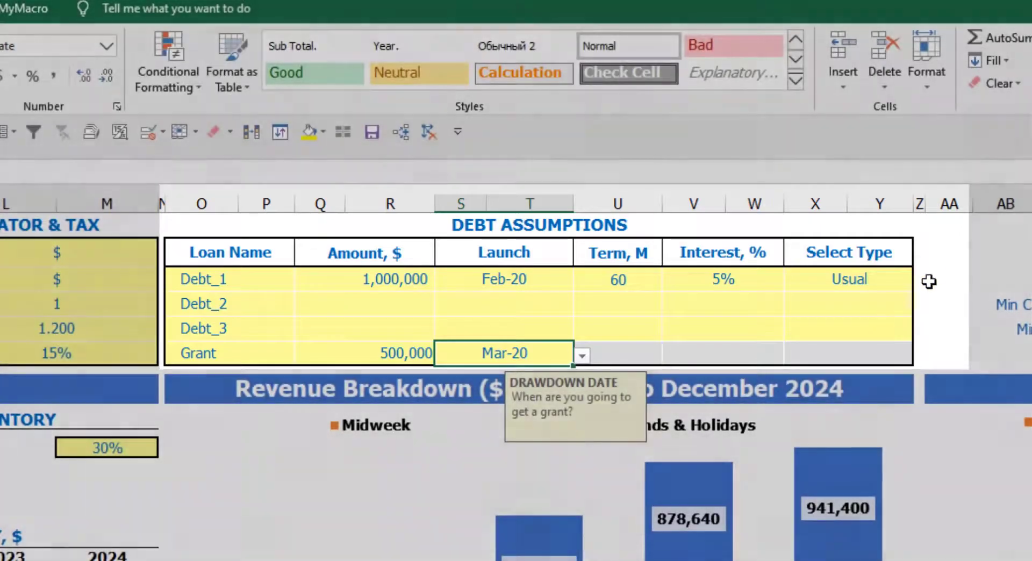
pyautogui.click(940, 265)
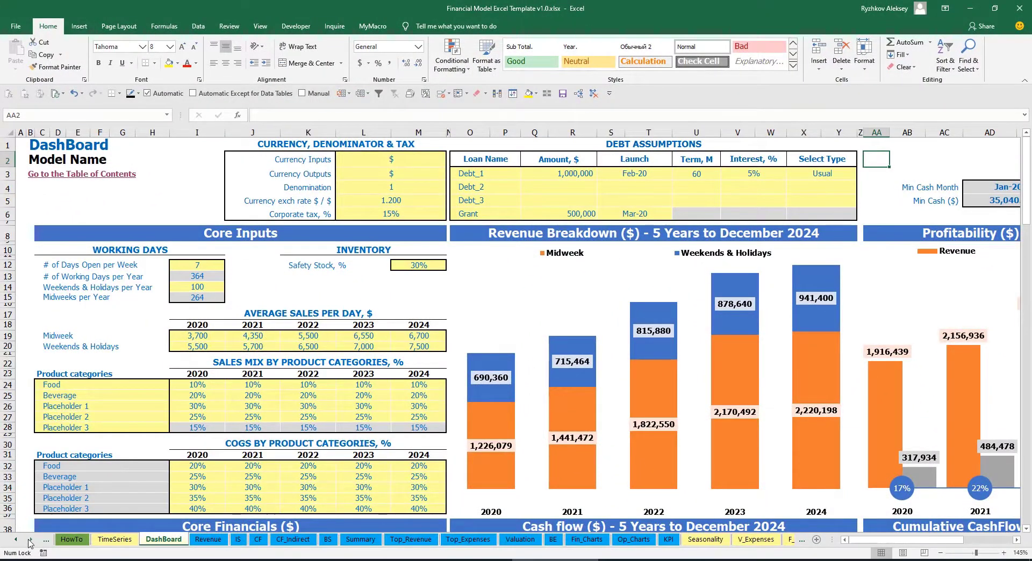
# Step: Review the drawdown, repayment, balance and interest calculations for each debt on the Capital sheet
pyautogui.click(30, 539)
pyautogui.click(30, 540)
pyautogui.click(30, 539)
pyautogui.click(30, 539)
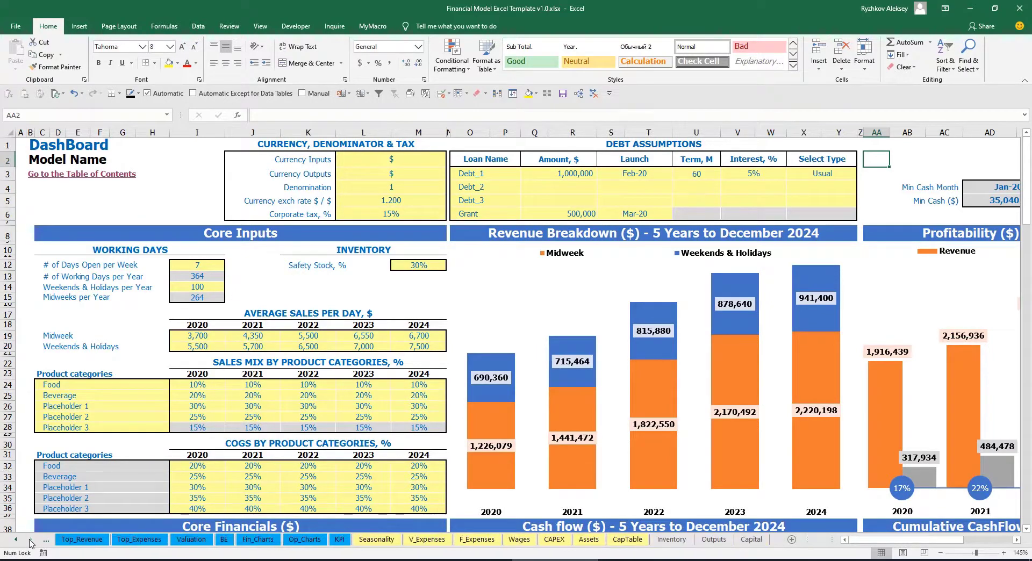
pyautogui.click(752, 540)
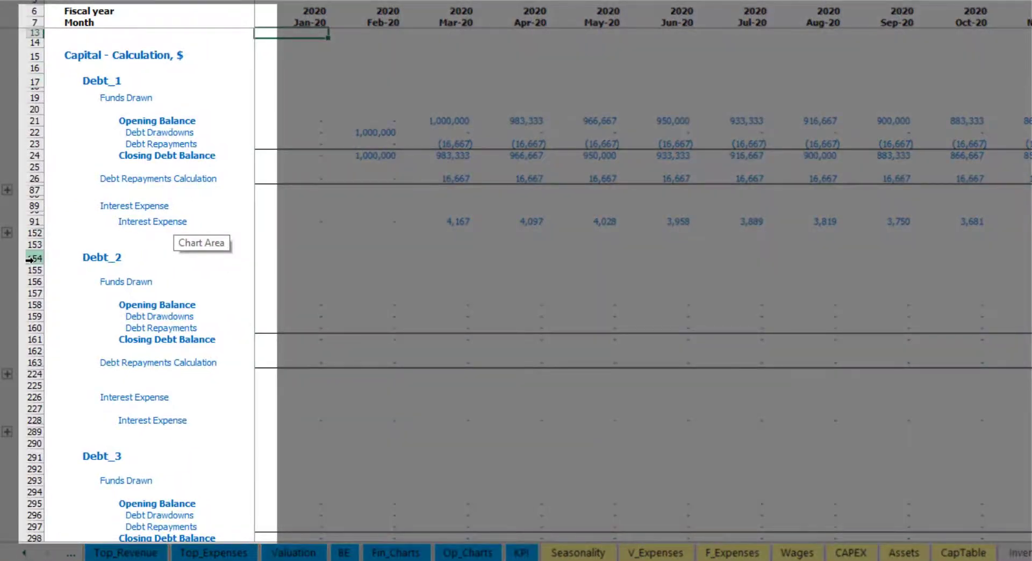
pyautogui.scroll(-5, 30, 259)
pyautogui.scroll(-5, 37, 239)
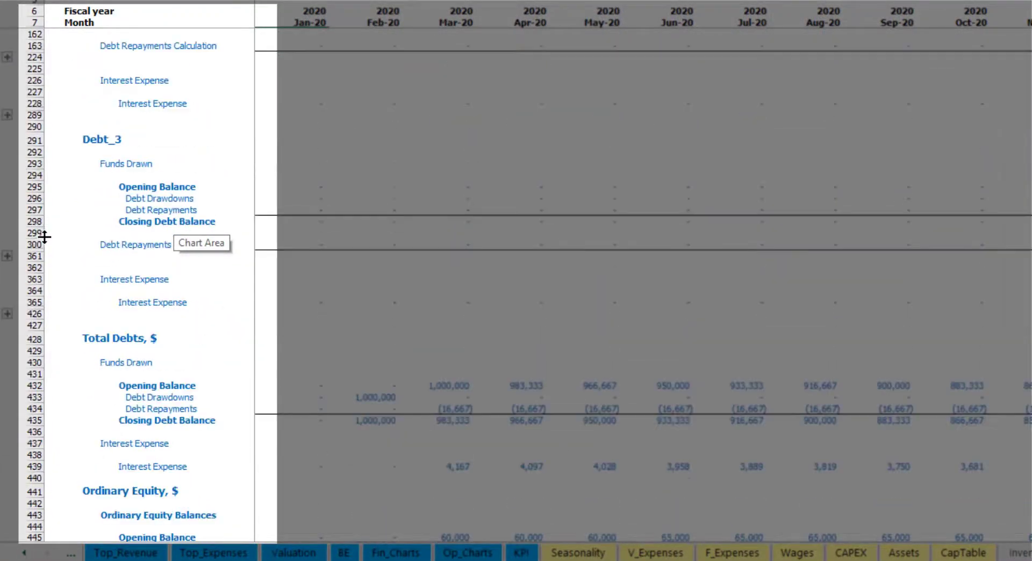
pyautogui.scroll(5, 65, 268)
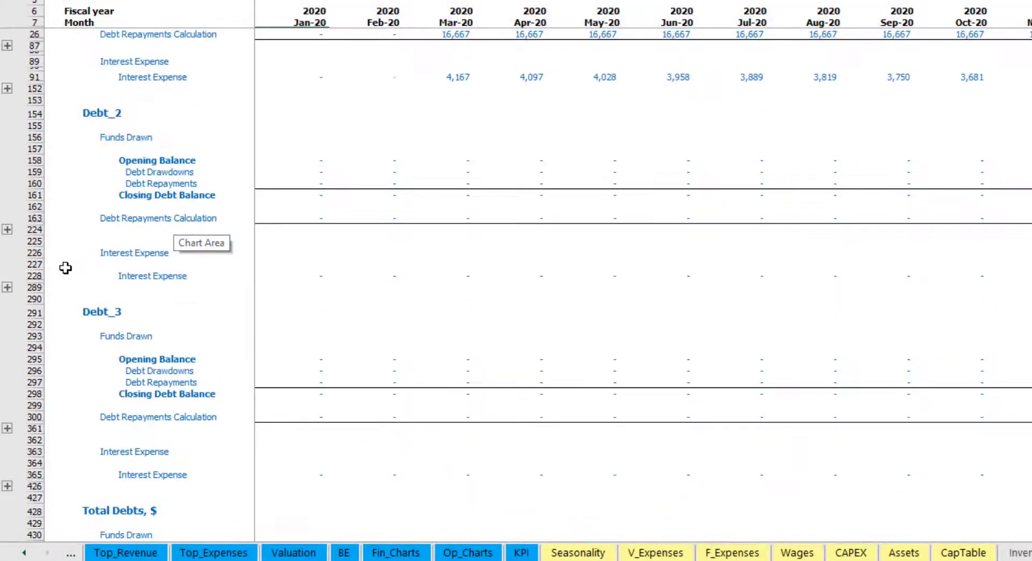
pyautogui.scroll(4, 175, 266)
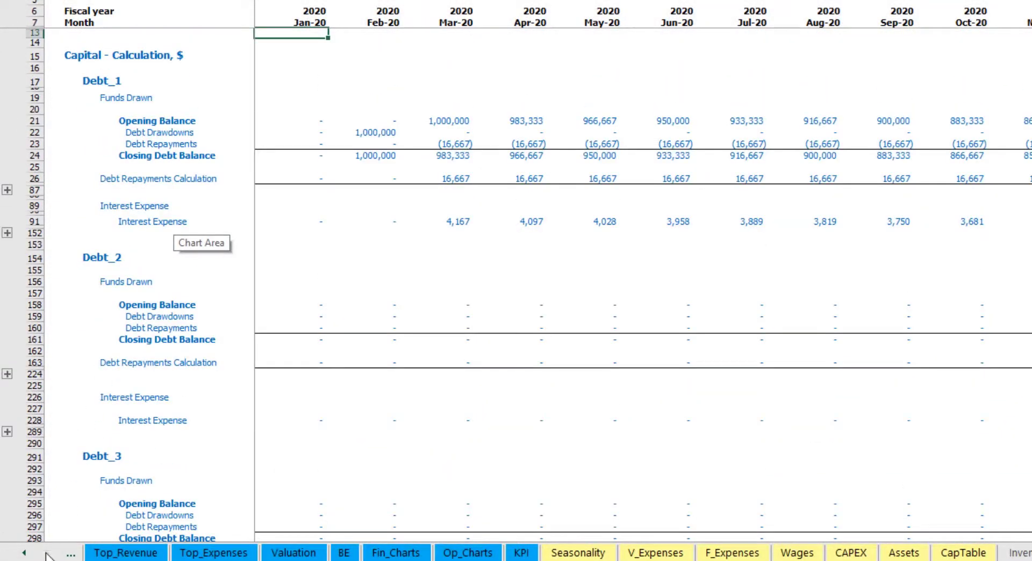
# Step: Check the Interest Expense row of the Income Statement
pyautogui.click(24, 553)
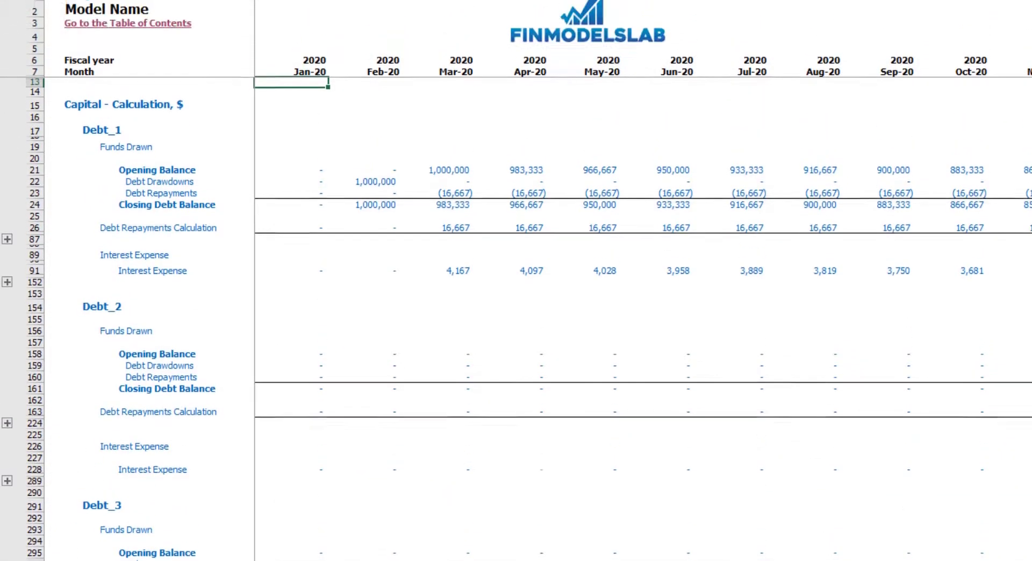
pyautogui.click(226, 559)
pyautogui.click(36, 351)
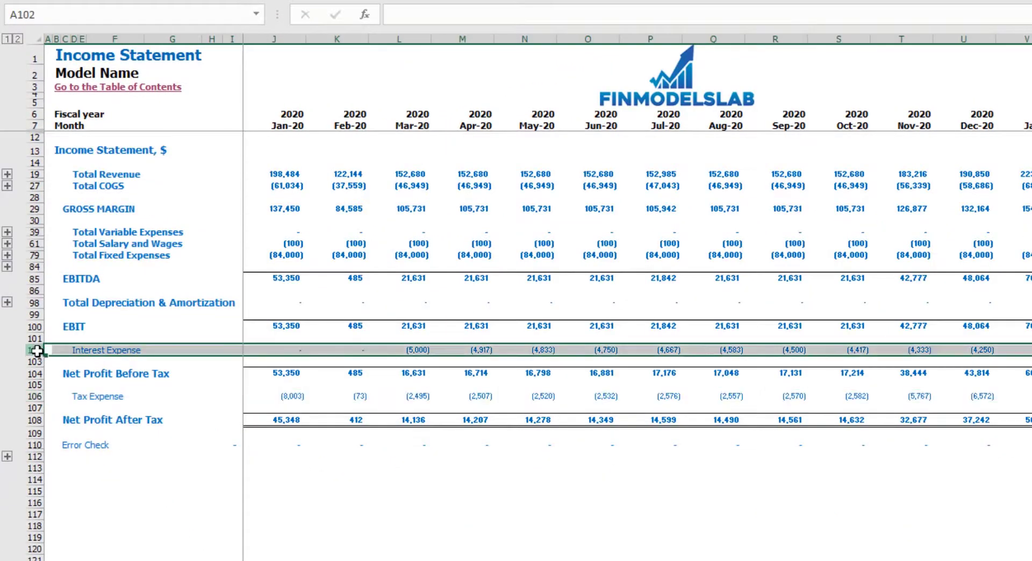
# Step: Check the Interest Paid, Debt Drawdowns and Debt Repayments rows of the Cash Flow Statement and the Debt row of the Balance Sheet
pyautogui.hotkey('ctrl', 'pagedown')
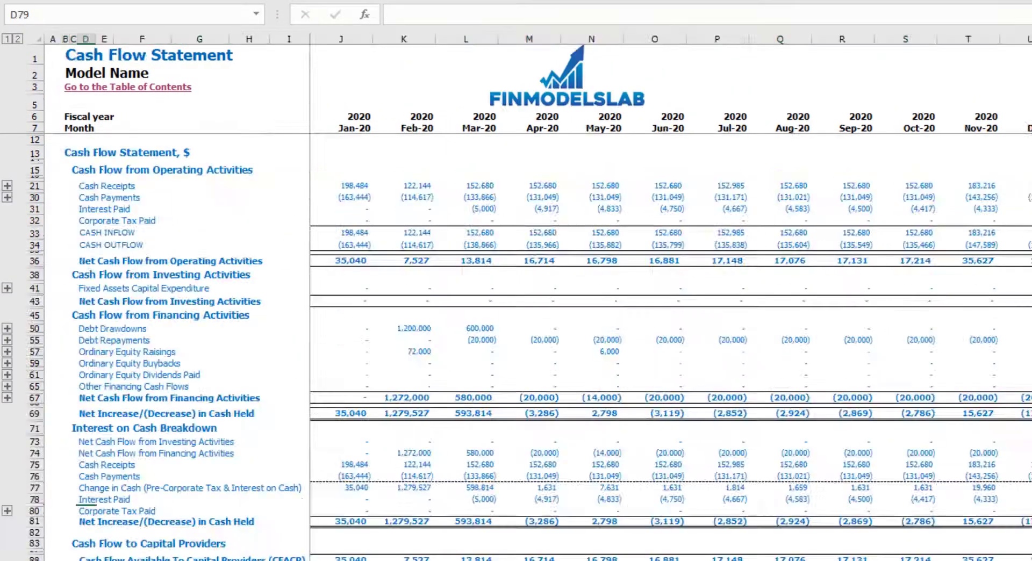
pyautogui.click(35, 209)
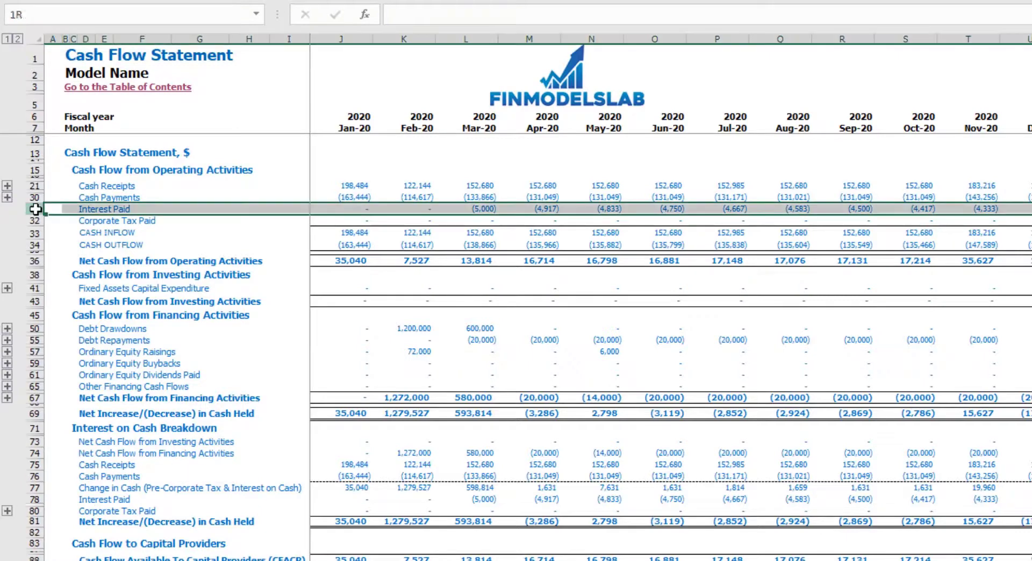
pyautogui.click(35, 328)
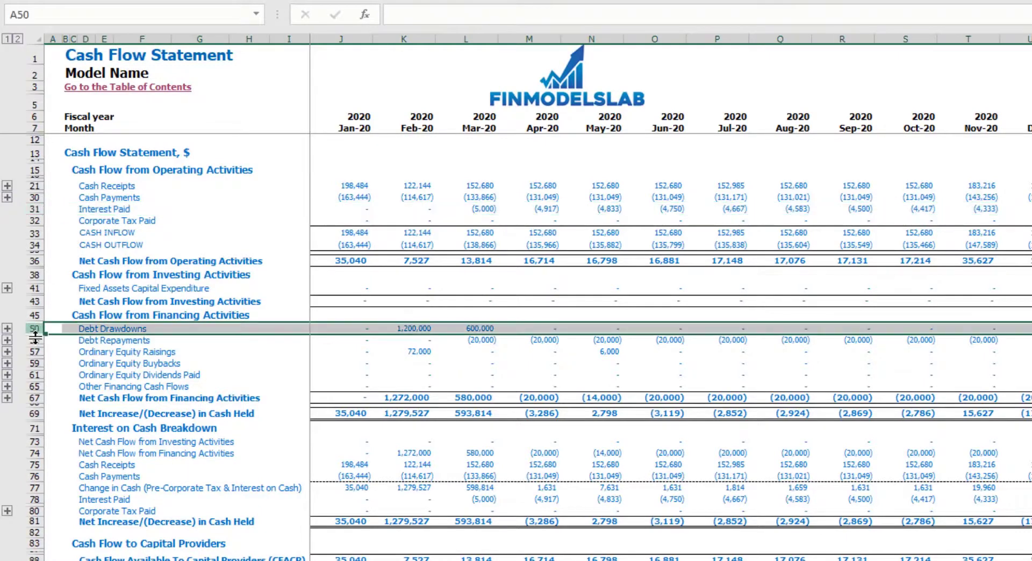
pyautogui.click(32, 340)
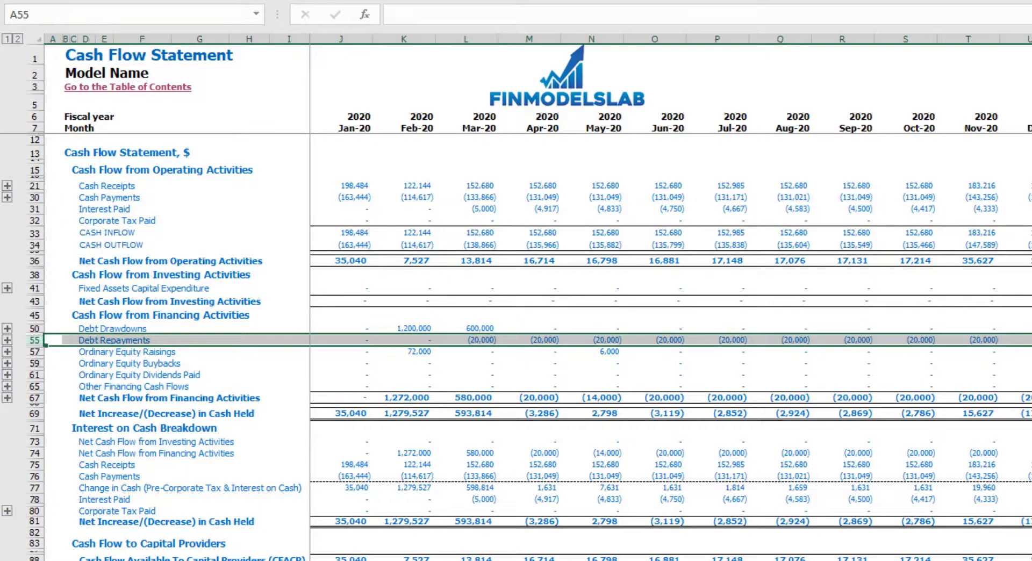
pyautogui.hotkey('ctrl', 'pagedown')
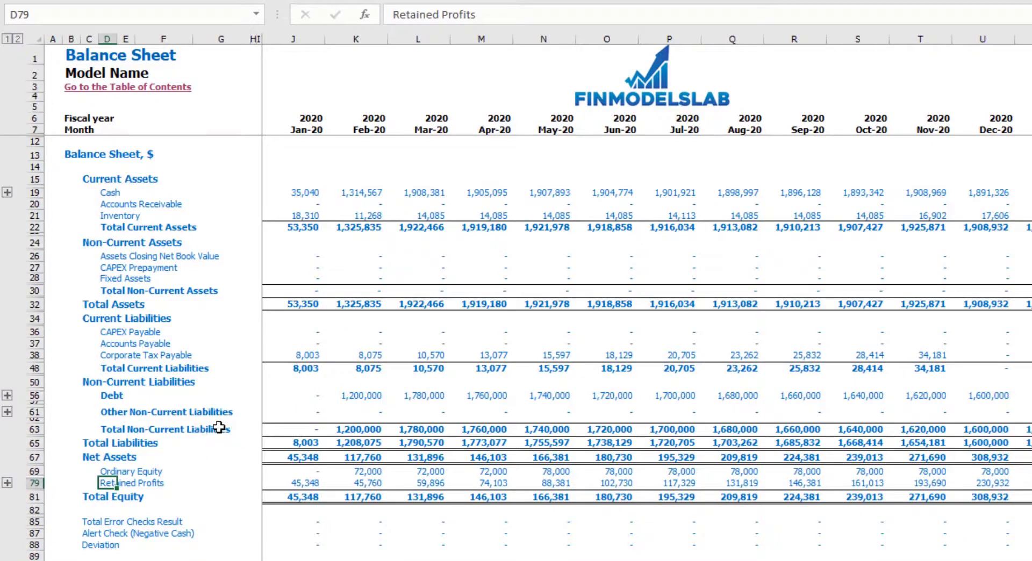
pyautogui.click(32, 395)
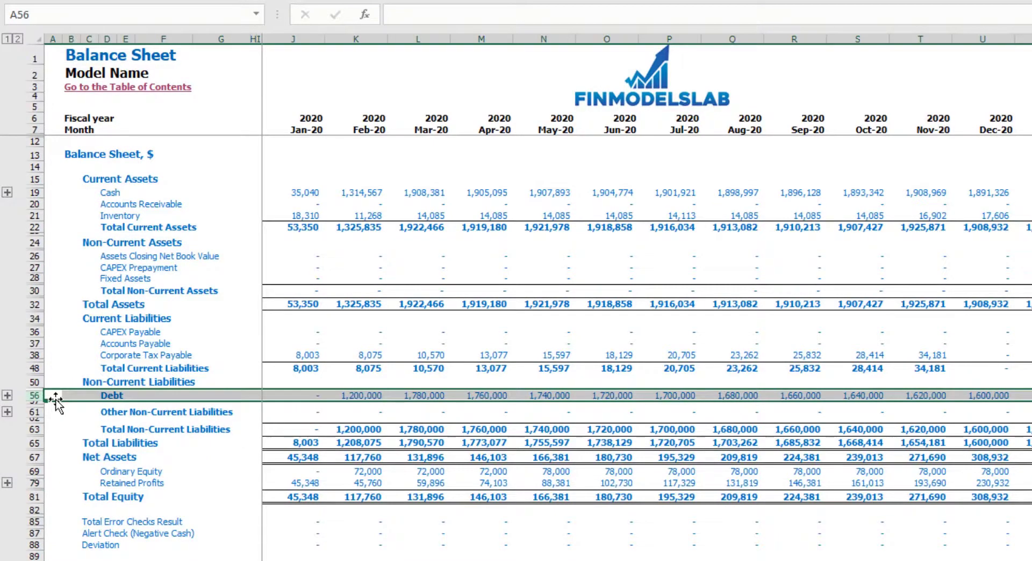